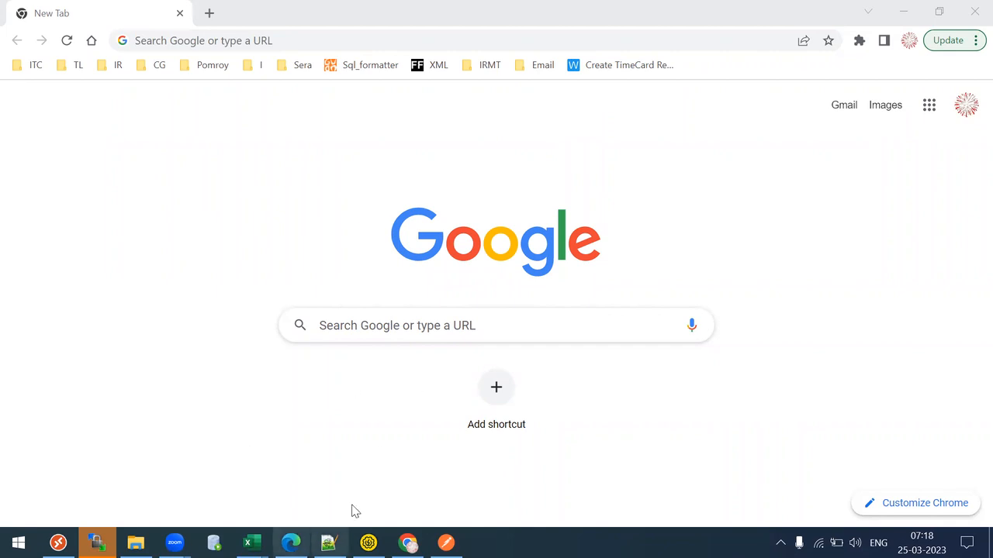
- In SoapUI, open importJournals Request 1 with its fault response and widen the request editor
click(368, 543)
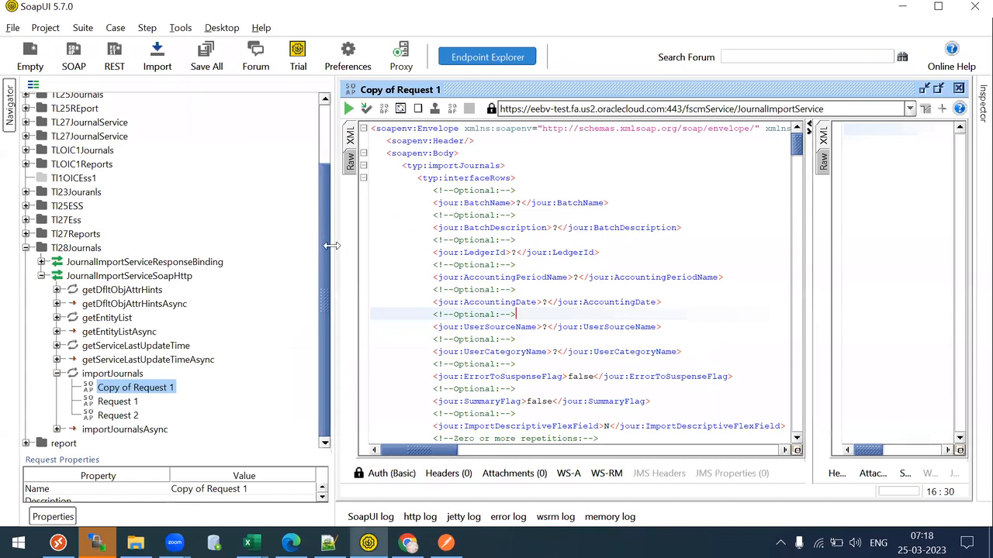
drag(329, 245, 288, 245)
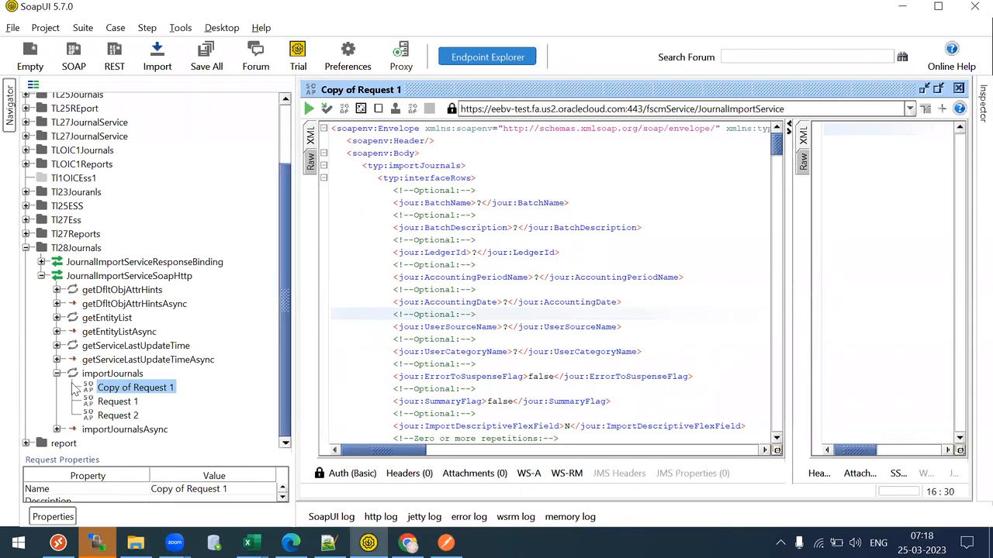
double_click(117, 402)
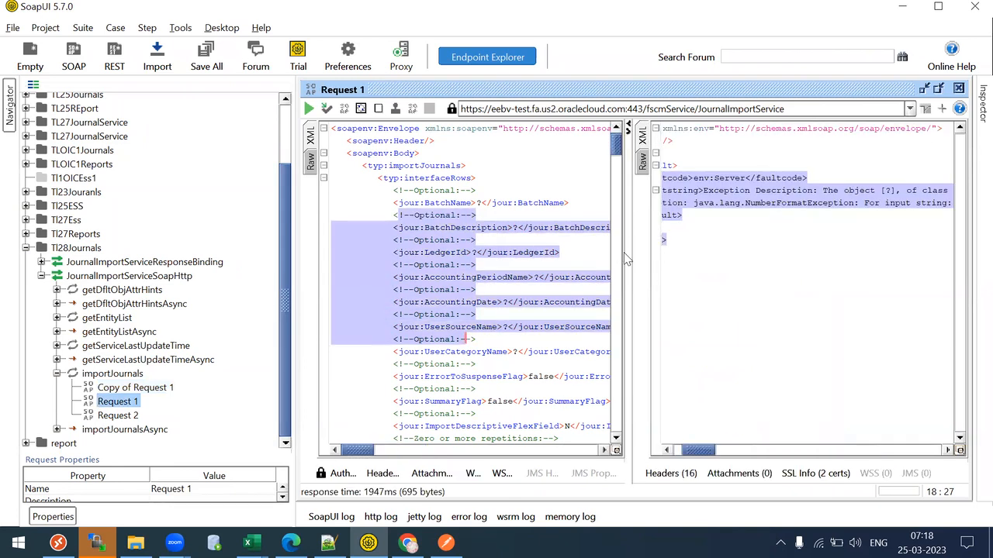
drag(641, 255, 705, 255)
- Select the entire importJournals request XML and bring Notepad++ forward
click(481, 302)
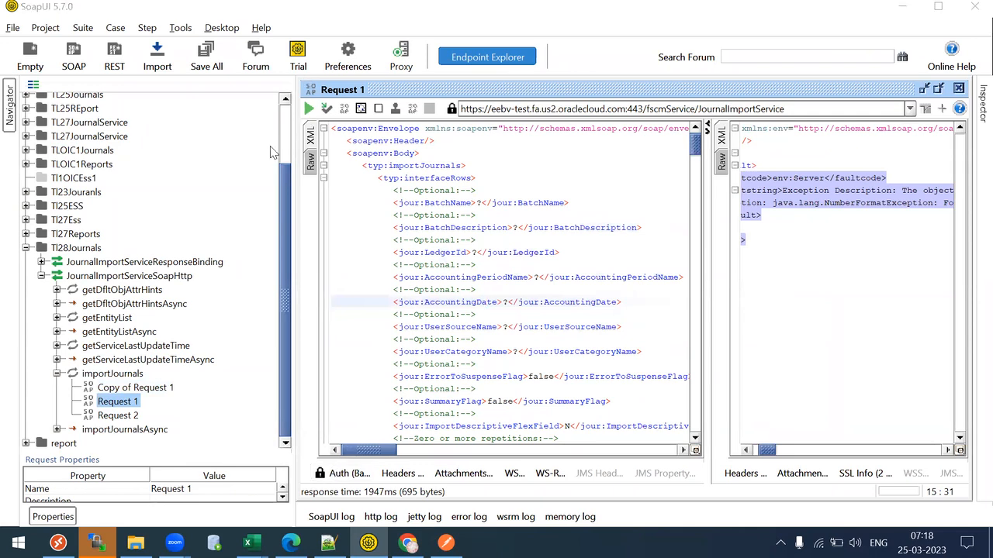
drag(290, 301, 203, 301)
click(481, 240)
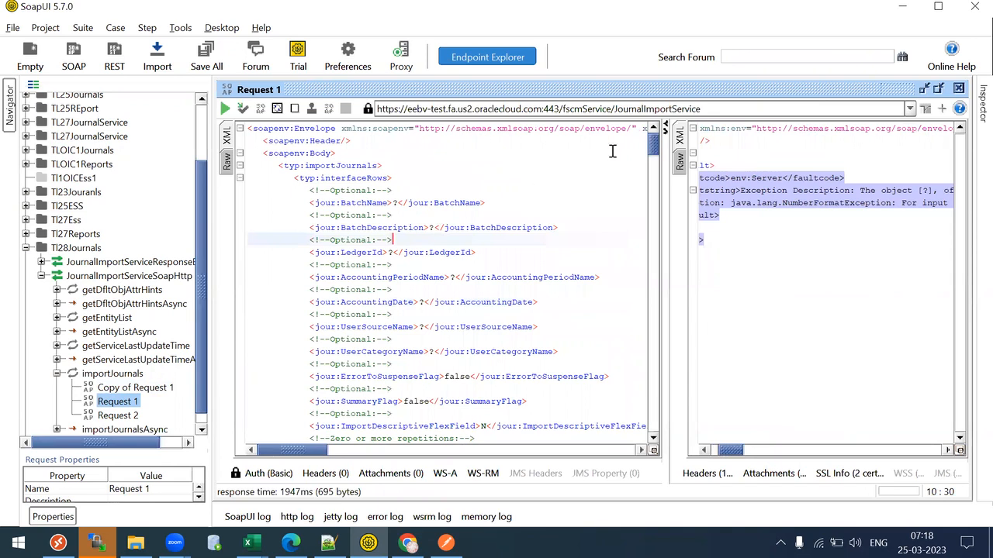
drag(651, 154, 609, 108)
key(ctrl+a)
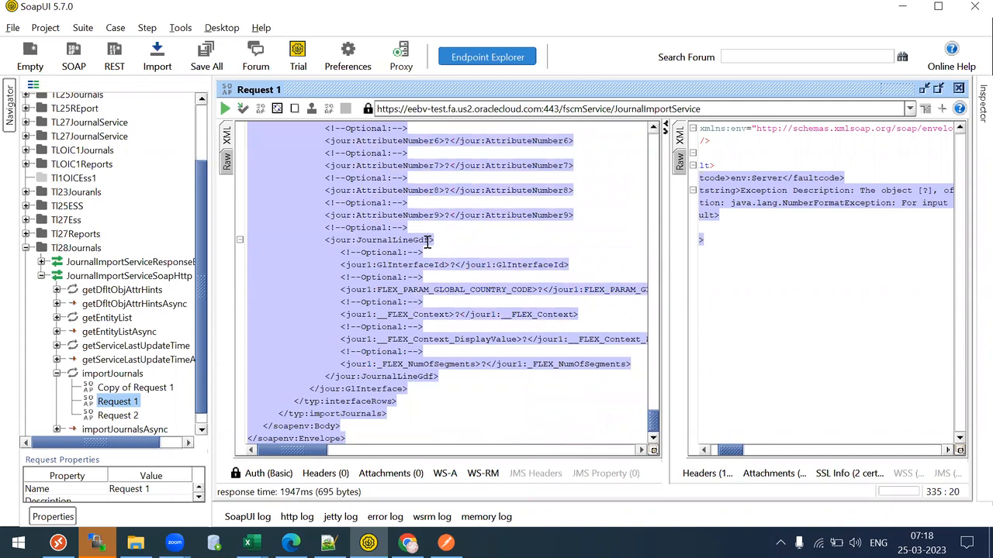
key(alt+Tab)
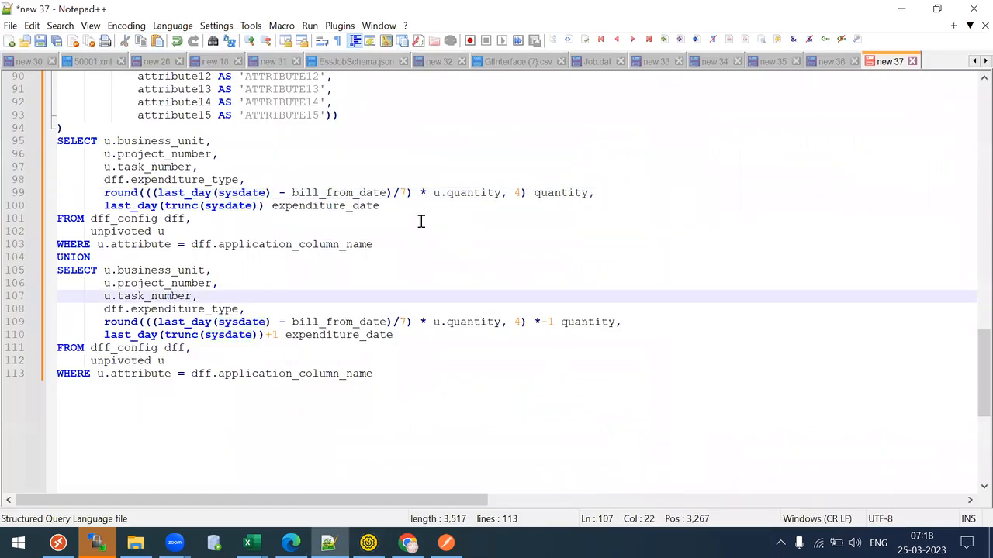
- Paste the copied request into a new Notepad++ document with XML syntax highlighting
key(ctrl+n)
key(ctrl+v)
key(alt+l)
key(s)
key(s)
key(s)
key(s)
key(s)
key(Return)
key(alt+l)
key(x)
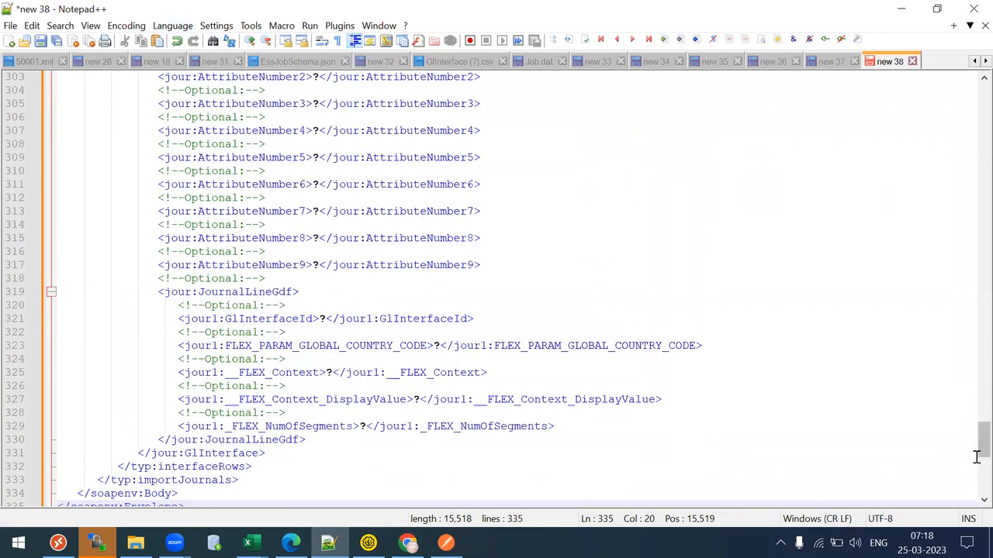
- Collapse and re-expand the GlInterface block to review the header fields
drag(979, 446, 971, 97)
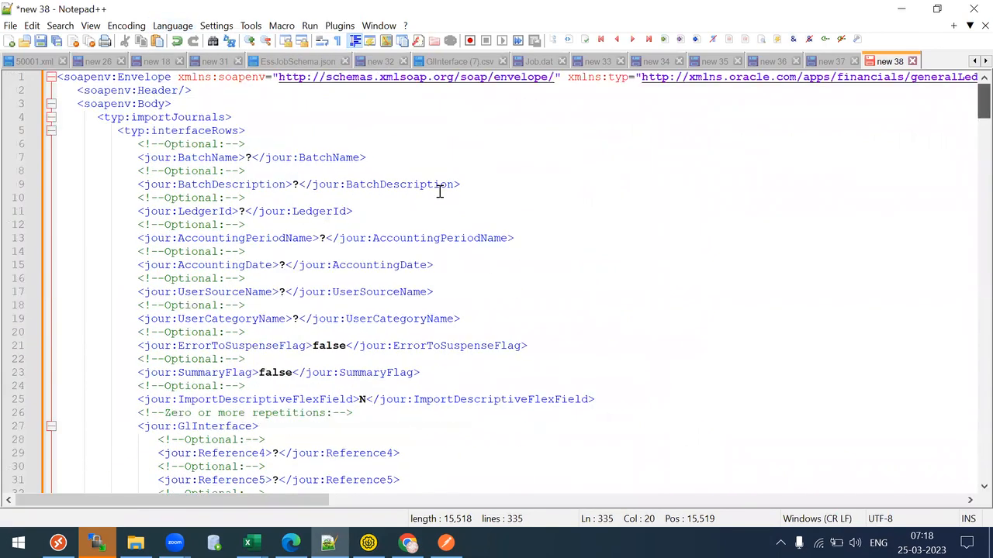
click(439, 192)
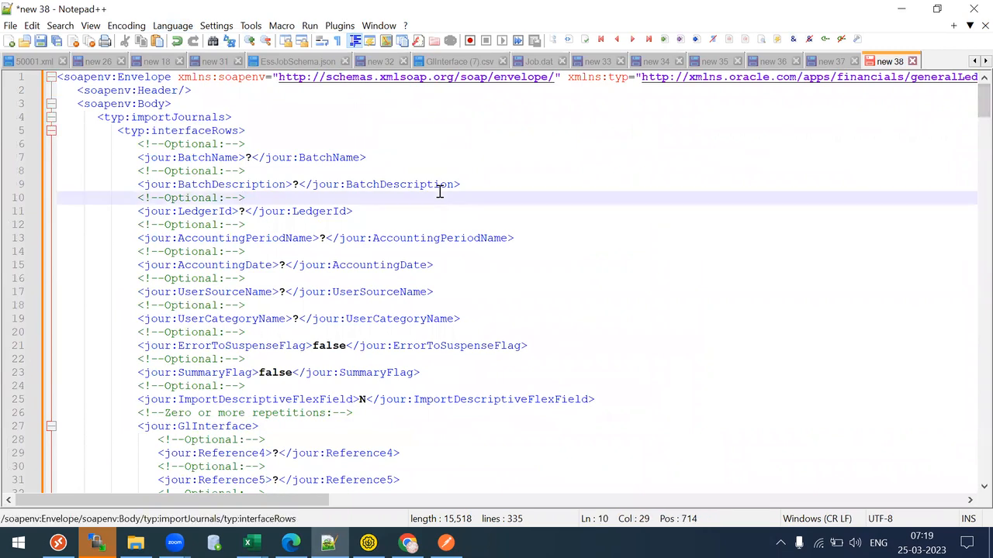
drag(971, 102, 510, 215)
click(50, 426)
click(179, 132)
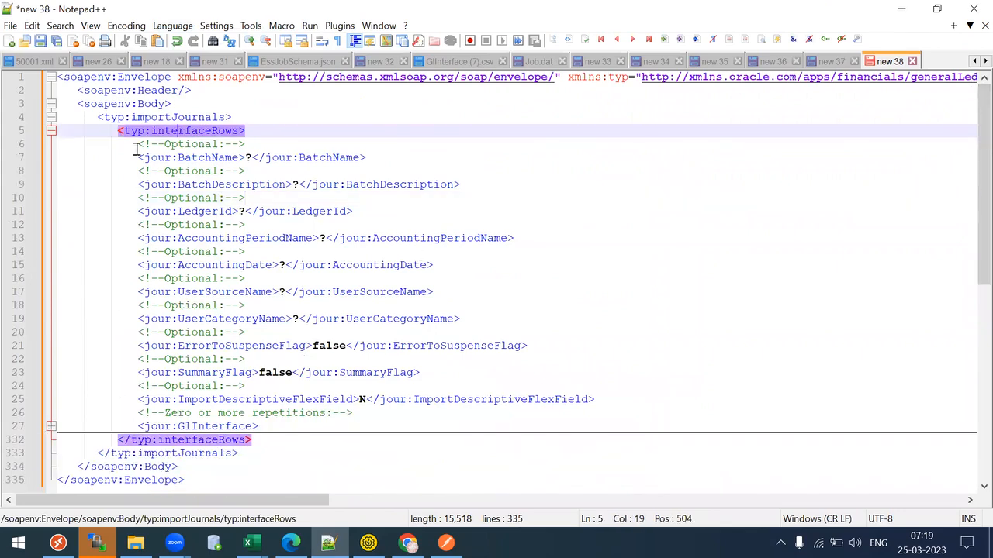
key(shift+Down)
key(shift+Down)
key(shift+Down)
key(shift+Down)
key(shift+Down)
key(shift+Down)
key(shift+Down)
key(shift+Down)
key(shift+Down)
key(shift+Down)
key(shift+Down)
key(shift+Down)
key(shift+Down)
key(shift+Down)
key(shift+Down)
key(shift+Down)
key(shift+Down)
key(shift+Down)
key(shift+Down)
key(shift+Down)
key(shift+End)
drag(969, 230, 261, 310)
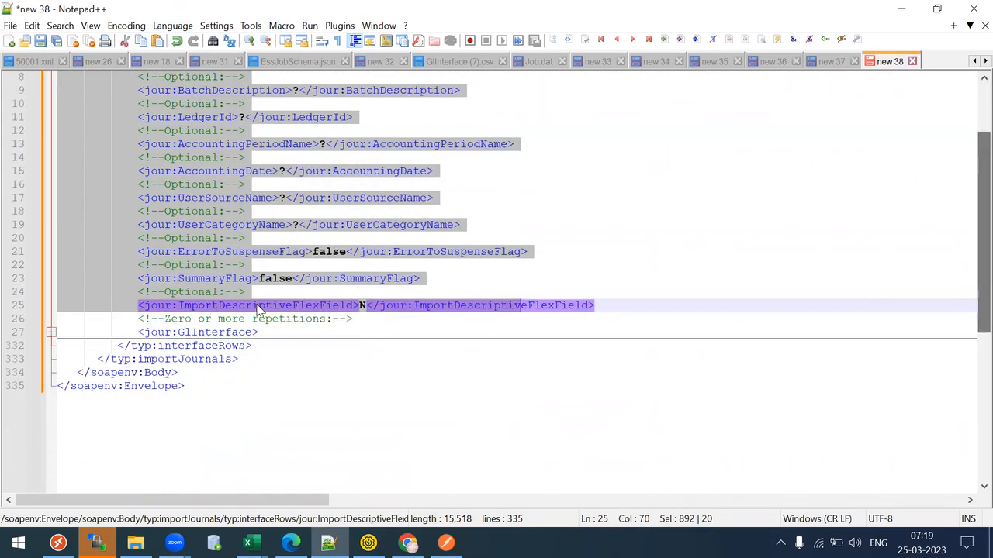
click(50, 332)
drag(124, 346, 394, 439)
click(393, 440)
- Check the UserJeCategoryName line and the optional comment before LedgerId, then go to Chrome
drag(979, 114, 978, 133)
scroll(972, 137, down, 9)
scroll(972, 137, up, 3)
click(277, 223)
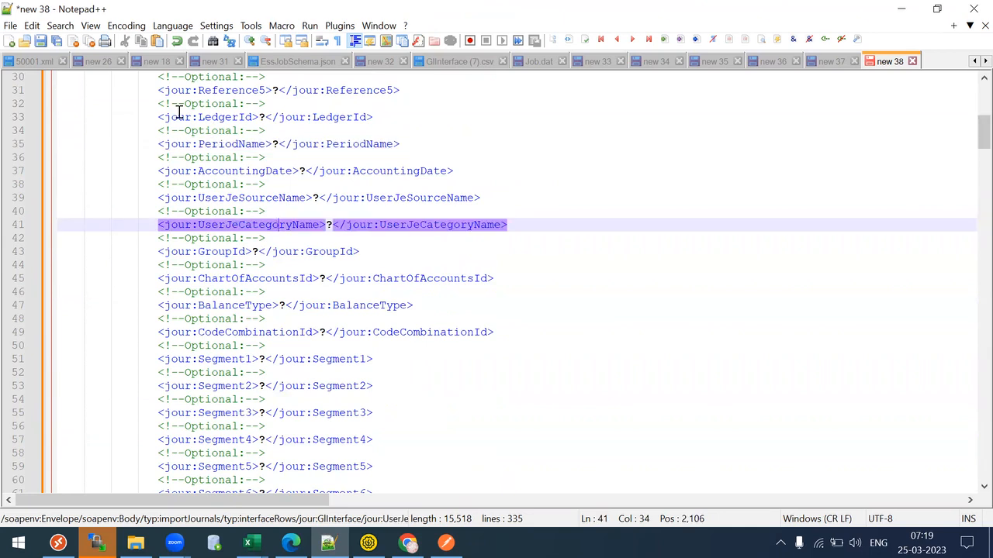
drag(181, 117, 256, 103)
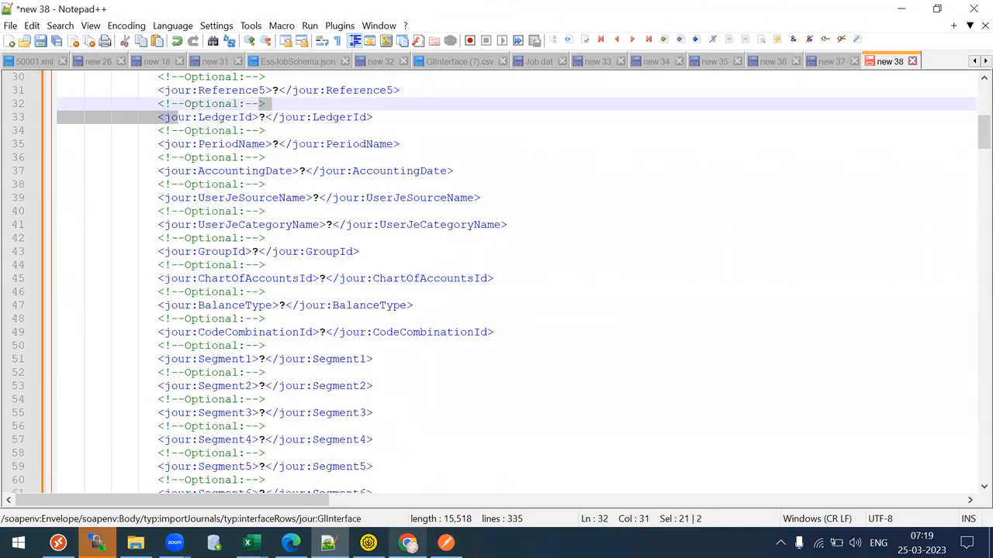
click(408, 543)
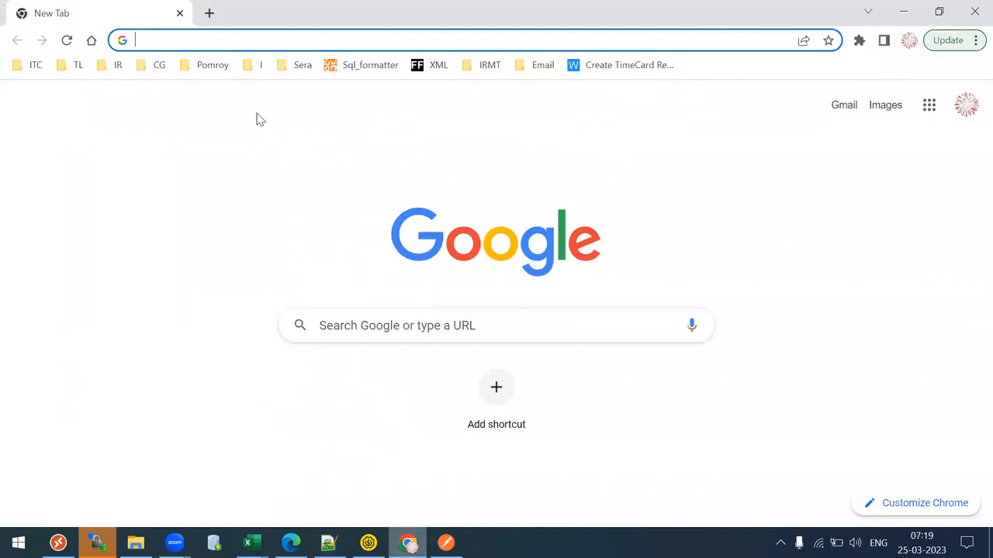
- Search 'oer oracle' and open Oracle Enterprise Repository for Oracle Fusion Applications
click(158, 70)
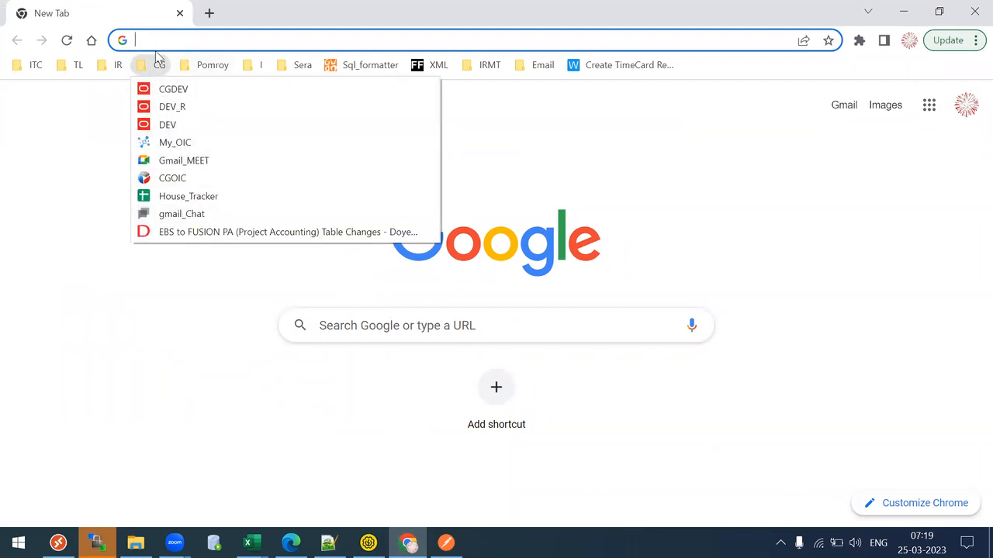
key(e)
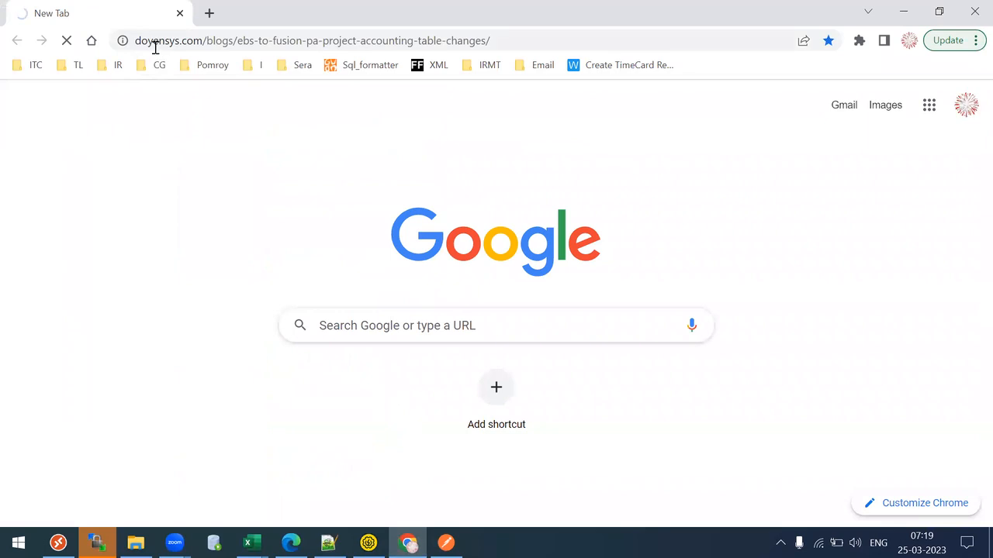
click(155, 48)
text(oer r)
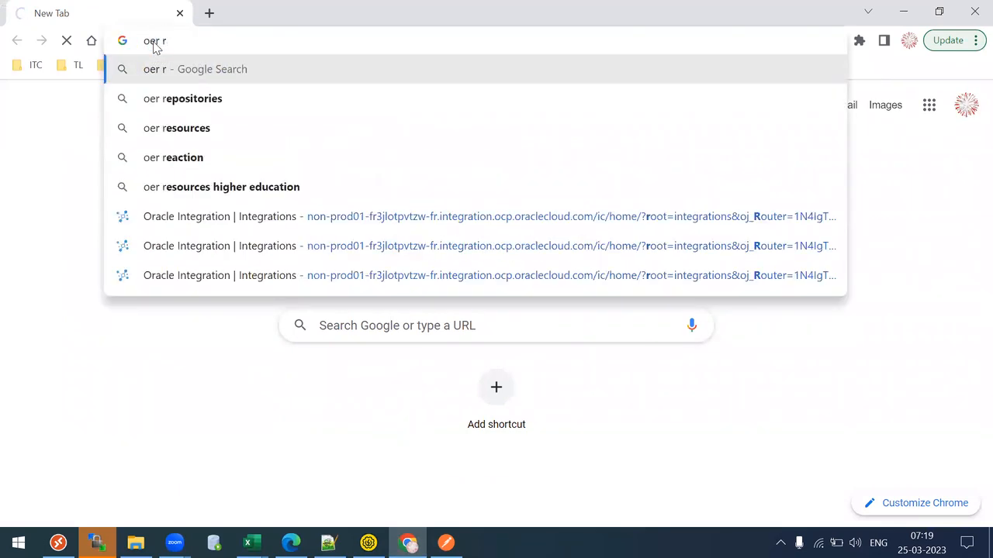
key(End)
key(BackSpace)
key(BackSpace)
key(BackSpace)
key(BackSpace)
key(BackSpace)
key(BackSpace)
key(BackSpace)
key(BackSpace)
key(BackSpace)
key(BackSpace)
key(BackSpace)
key(BackSpace)
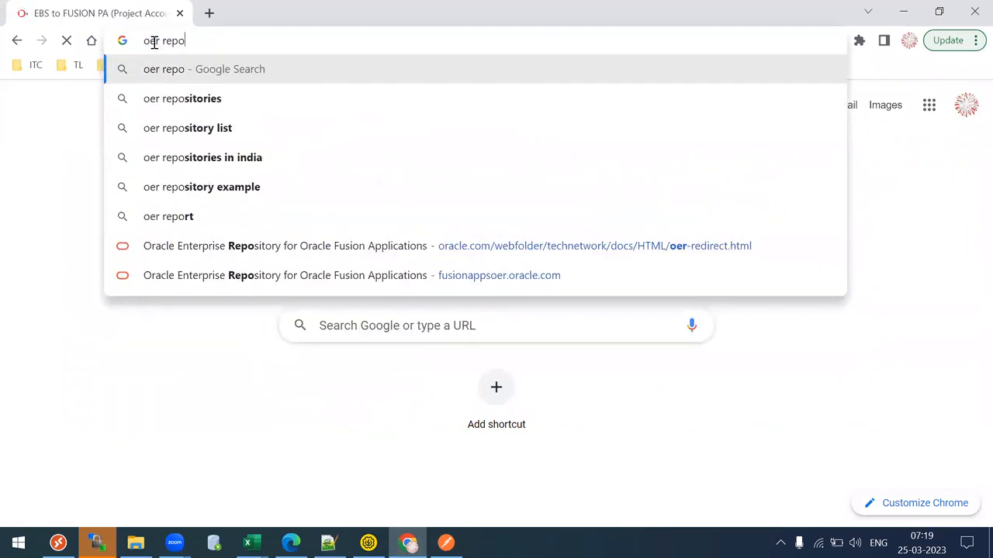
key(BackSpace)
text(oracle)
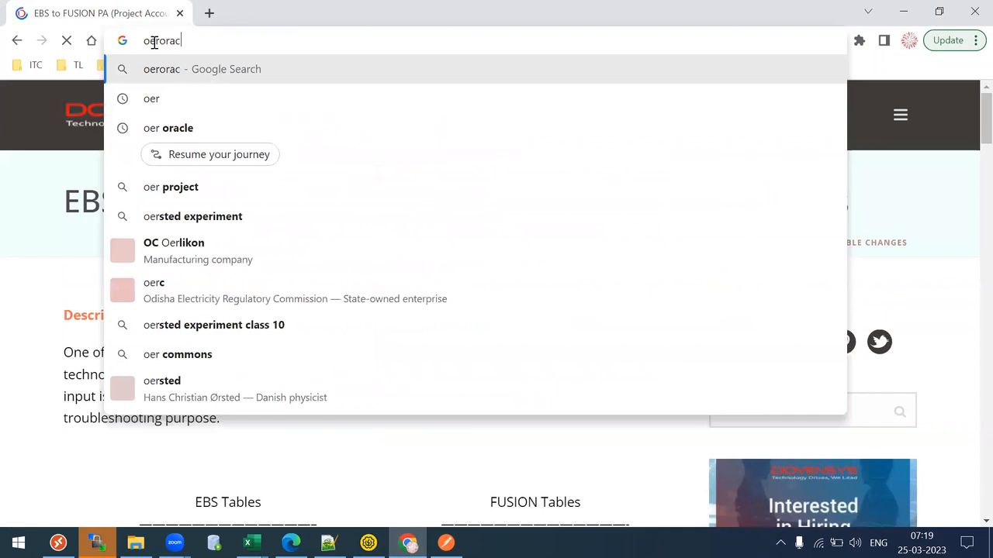
key(Return)
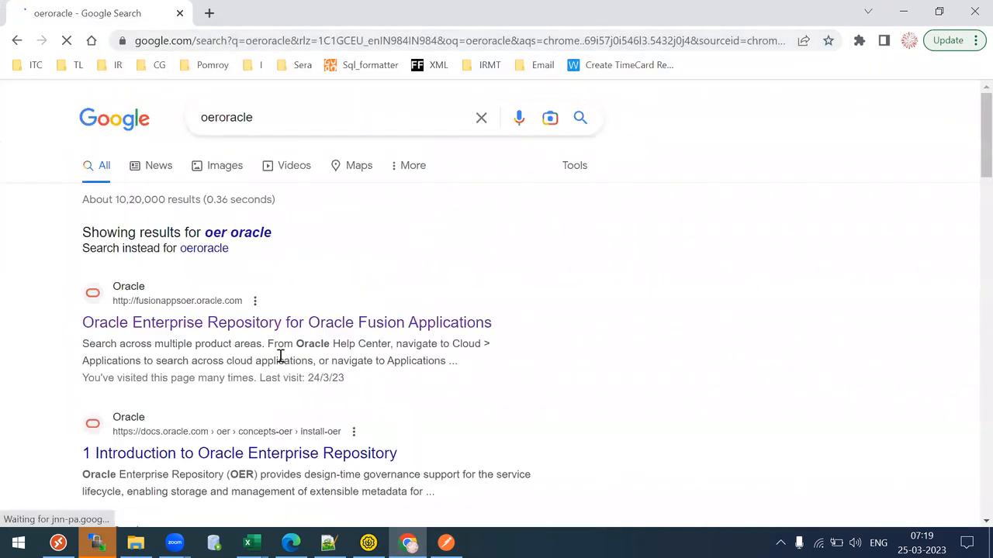
click(470, 316)
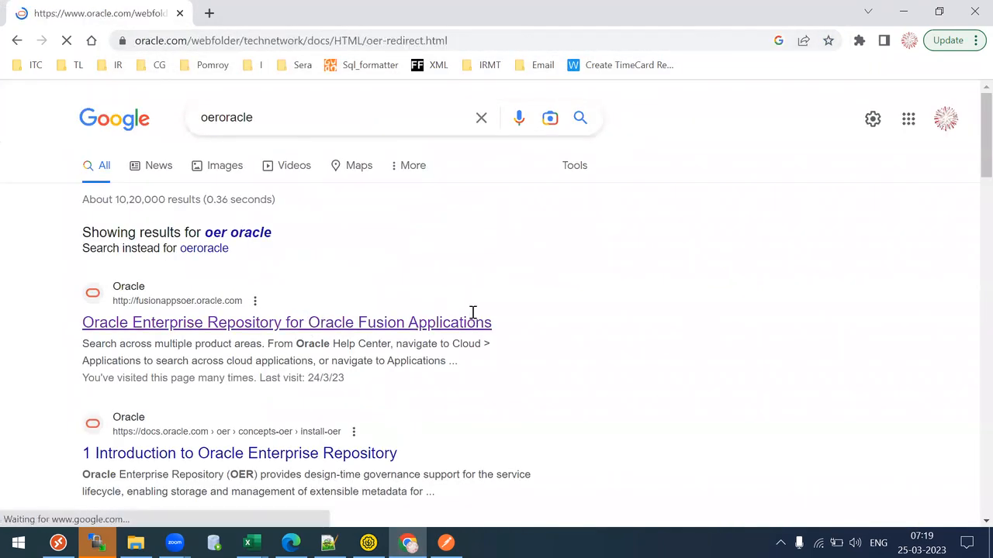
- Open the eebv-test Fusion instance in a new tab
key(ctrl+t)
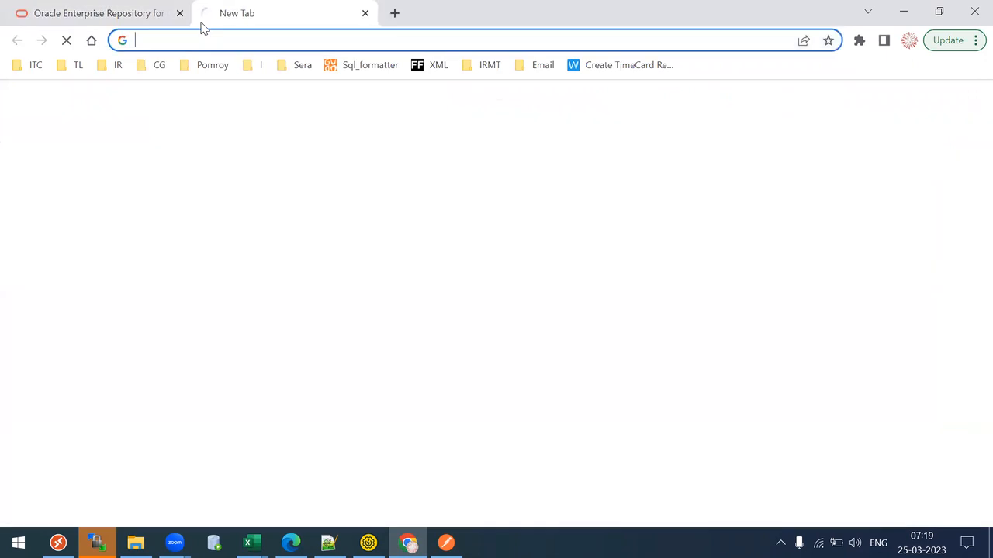
text(eebv)
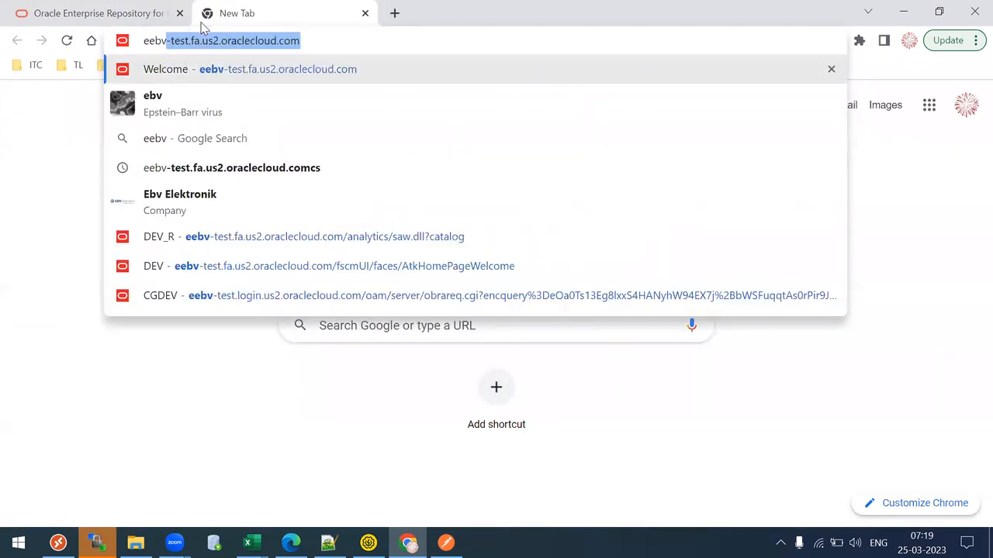
key(Return)
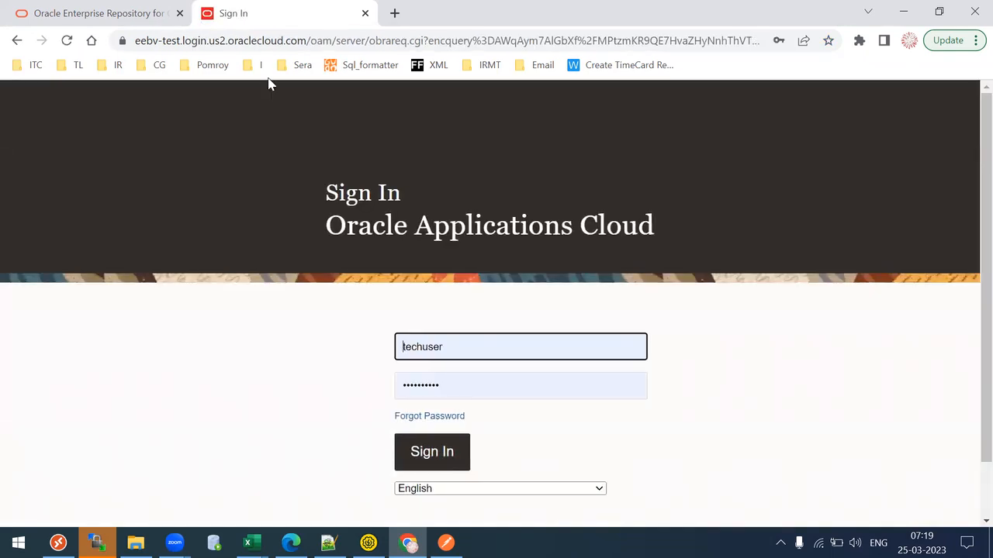
- Sign in to eebv-test with the saved credentials and go to the Fusion home page
click(412, 459)
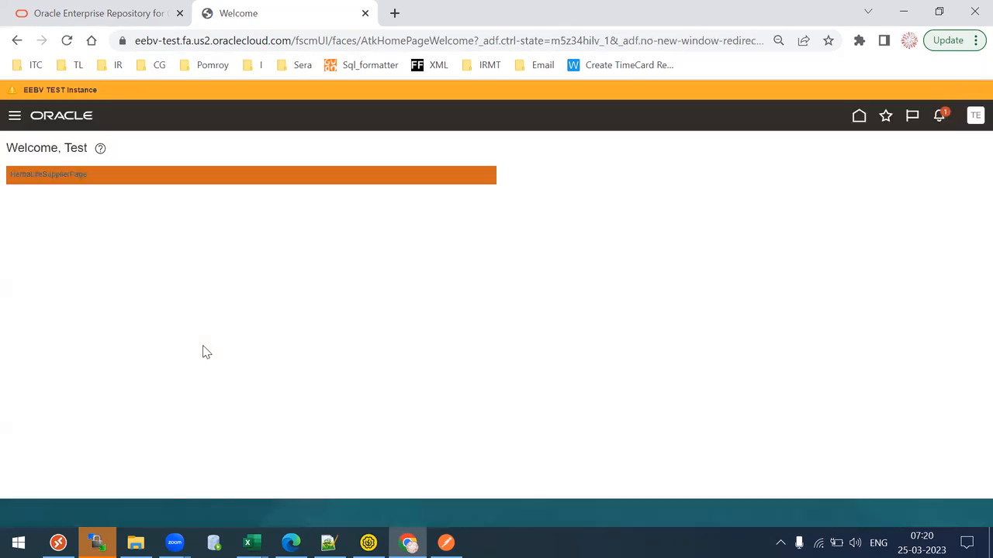
click(859, 116)
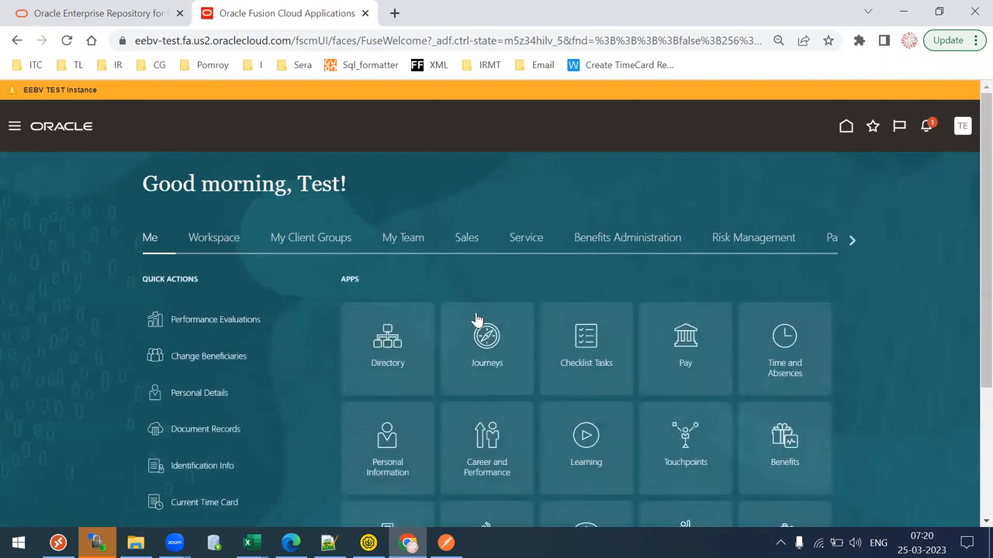
click(852, 240)
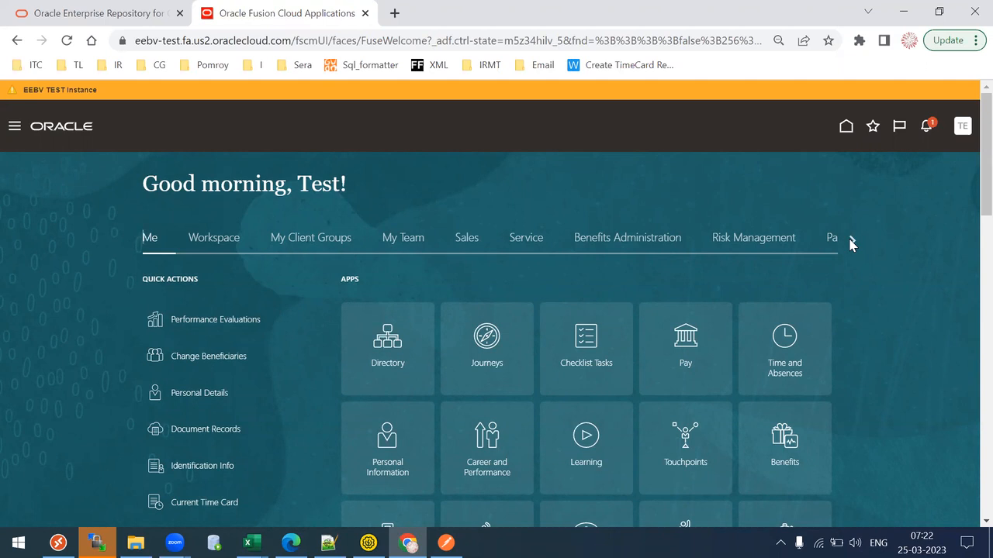
- Scroll the home page areas to General Accounting and open the Journals work area
click(852, 243)
click(853, 244)
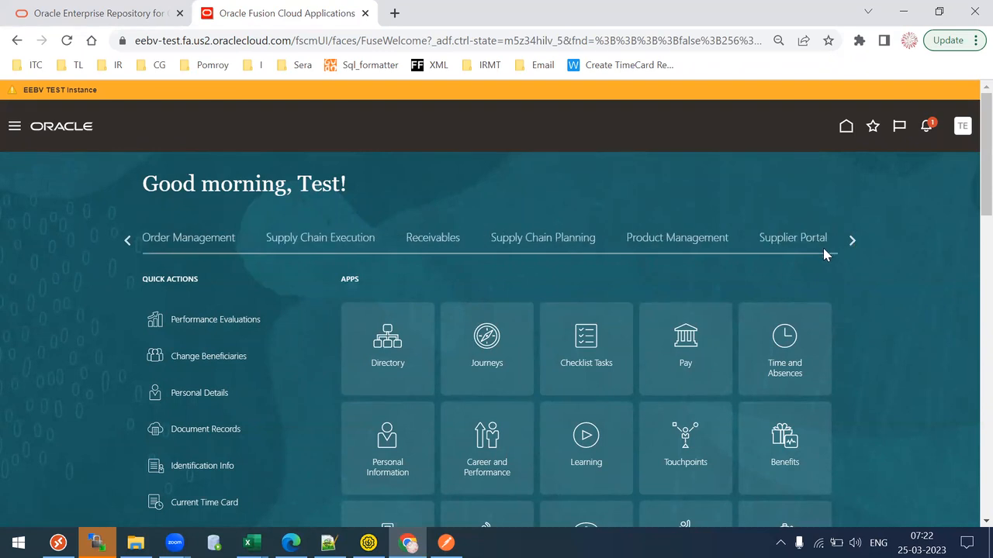
click(849, 242)
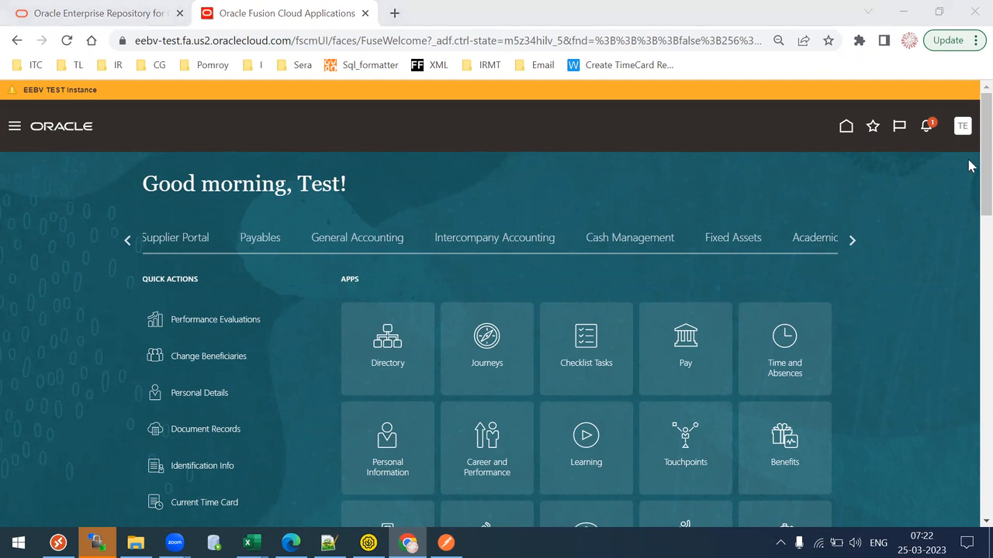
scroll(969, 199, down, 3)
scroll(969, 194, up, 2)
scroll(970, 192, down, 1)
scroll(969, 193, up, 1)
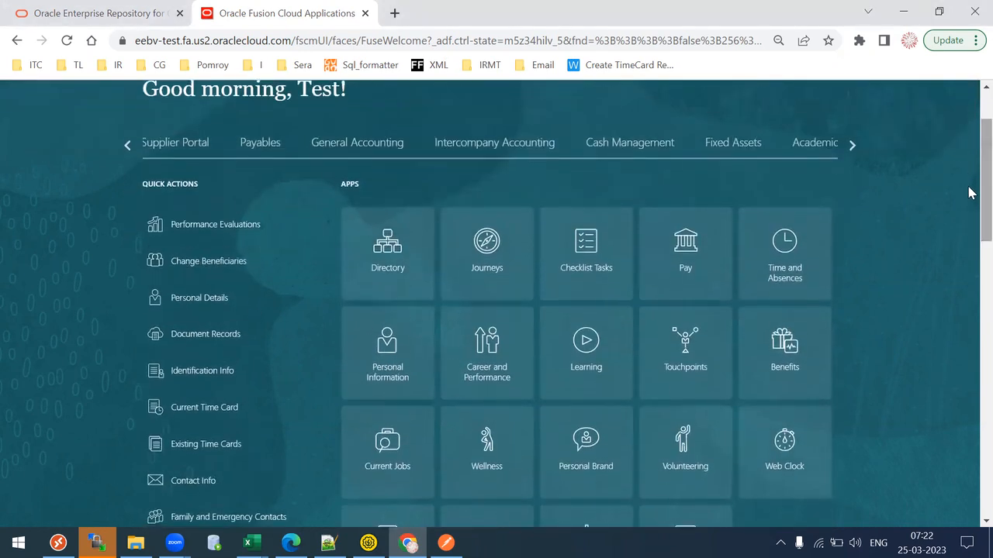
click(375, 146)
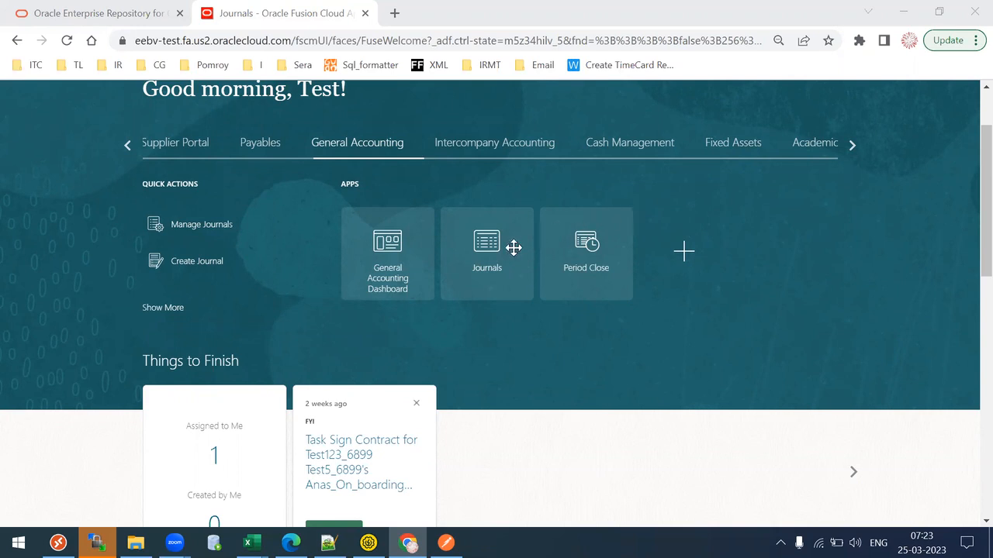
click(519, 295)
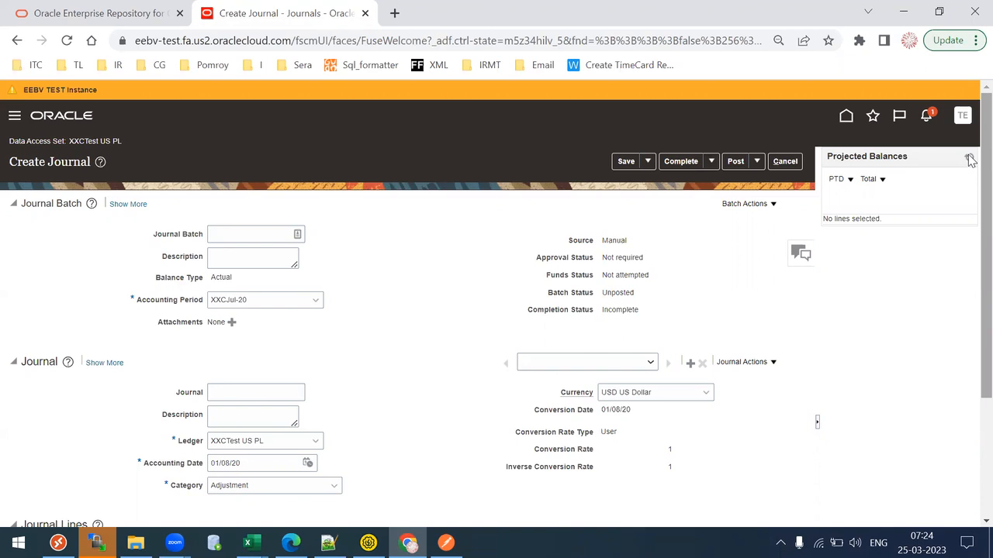
mouse_move(984, 157)
mouse_down()
mouse_move(971, 158)
mouse_move(969, 208)
mouse_move(969, 168)
mouse_up()
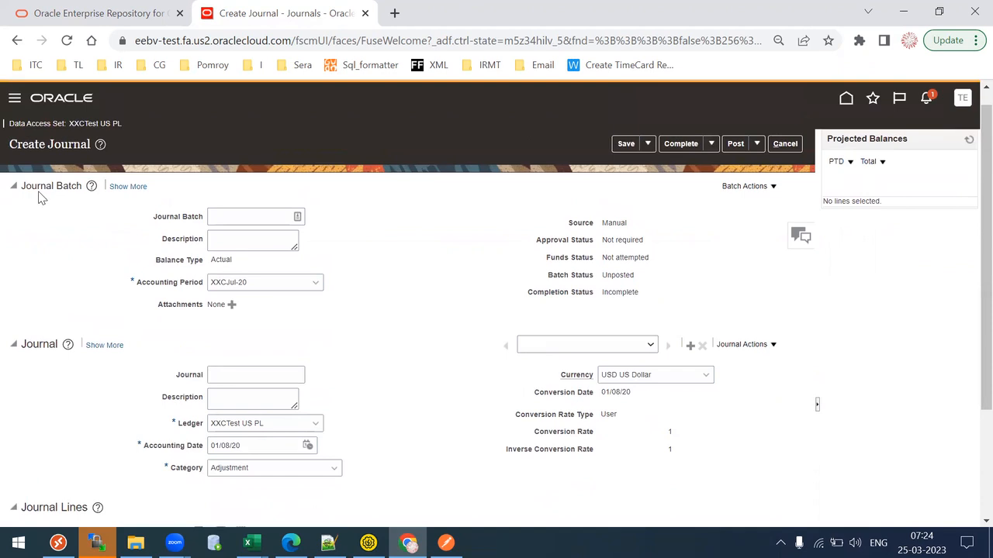
drag(34, 188, 66, 186)
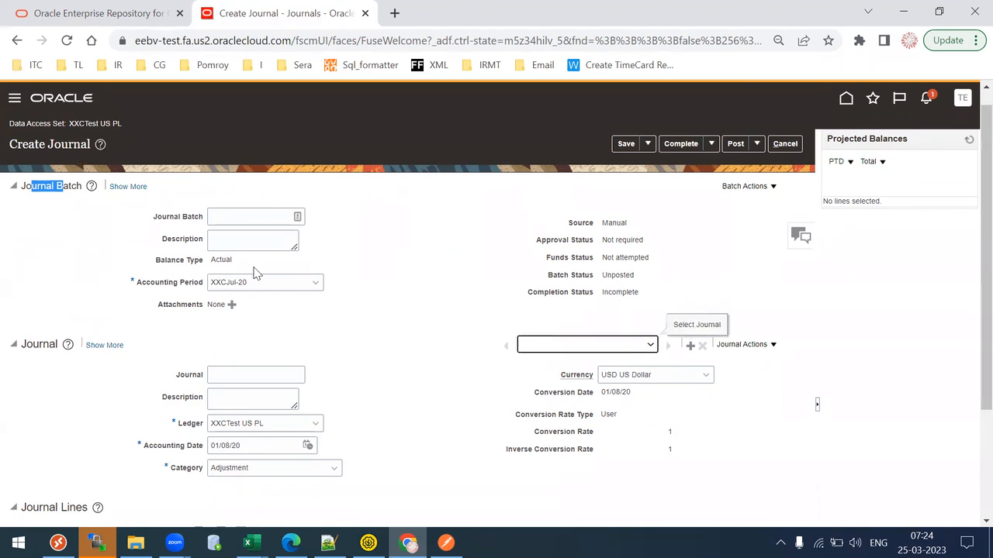
drag(164, 265, 184, 262)
drag(558, 223, 654, 223)
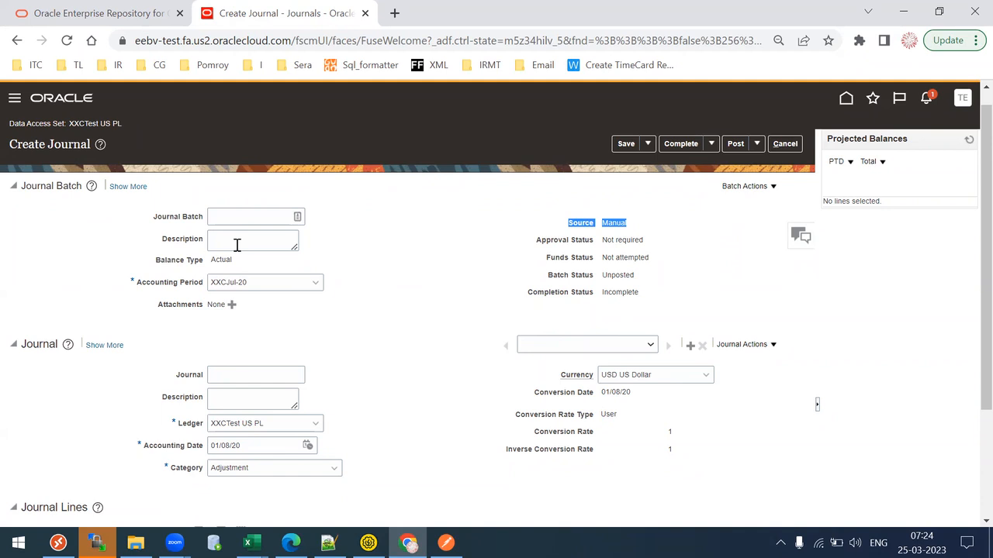
mouse_move(328, 545)
click(412, 546)
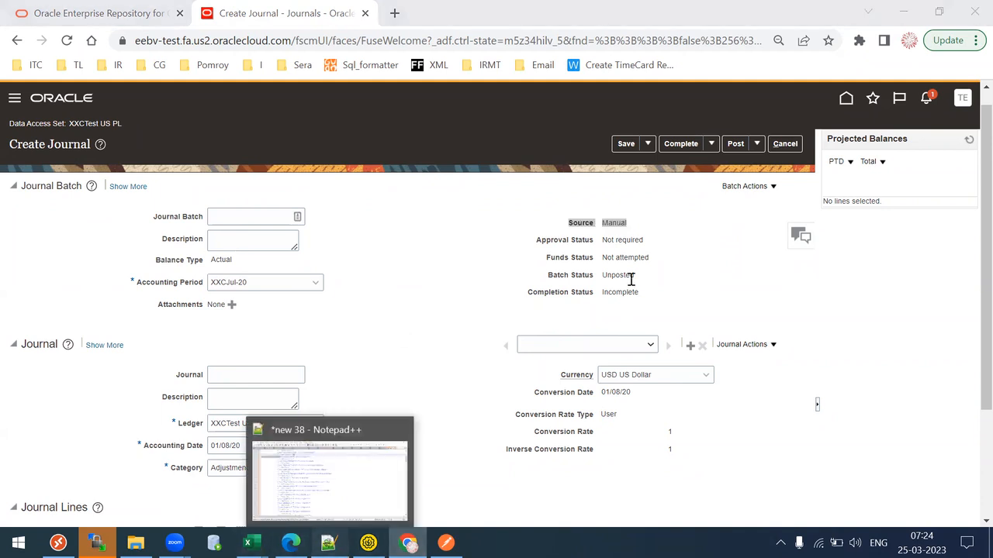
- Locate the GlInterface block in the draft and check the Create Journal page values
drag(981, 117, 978, 78)
scroll(410, 160, down, 5)
click(200, 211)
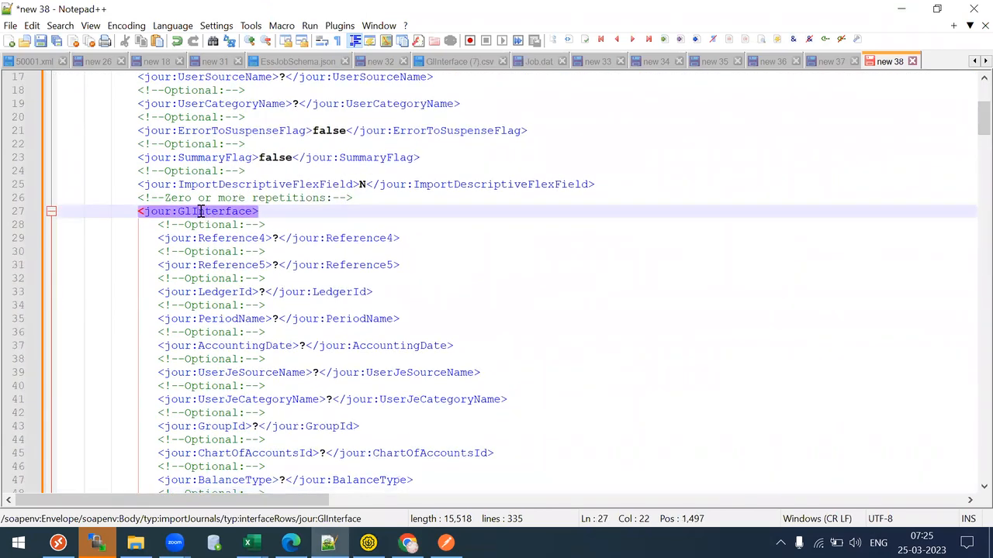
key(alt+Tab)
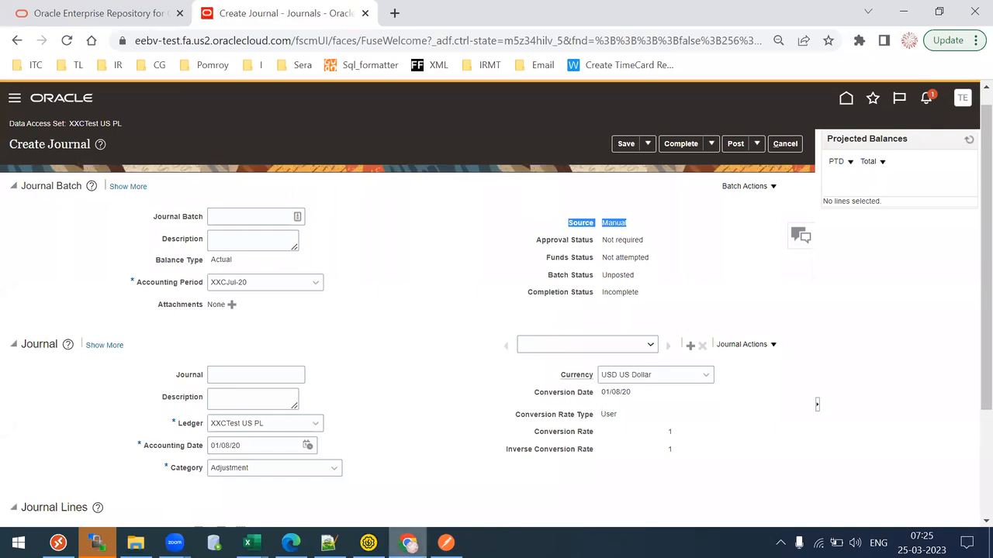
click(446, 542)
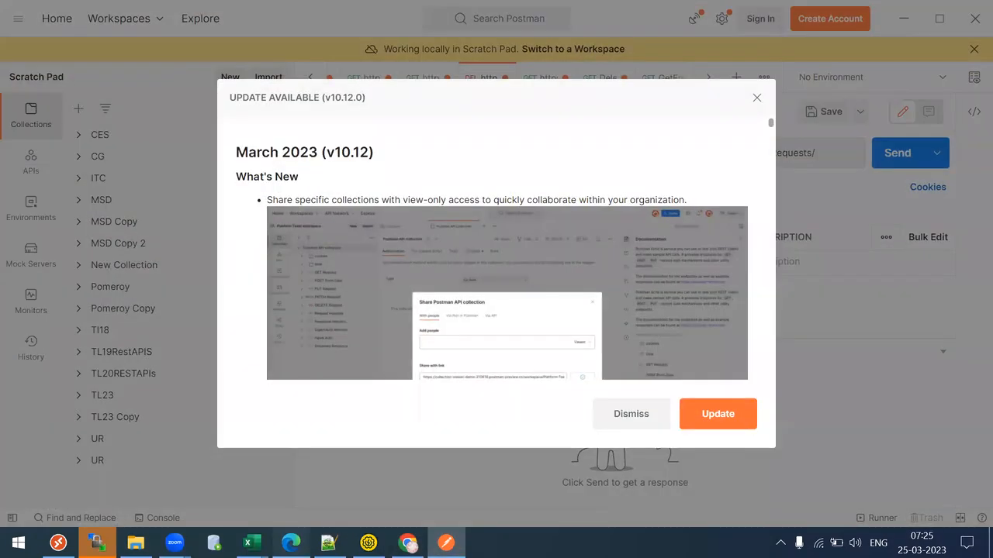
click(290, 543)
click(252, 543)
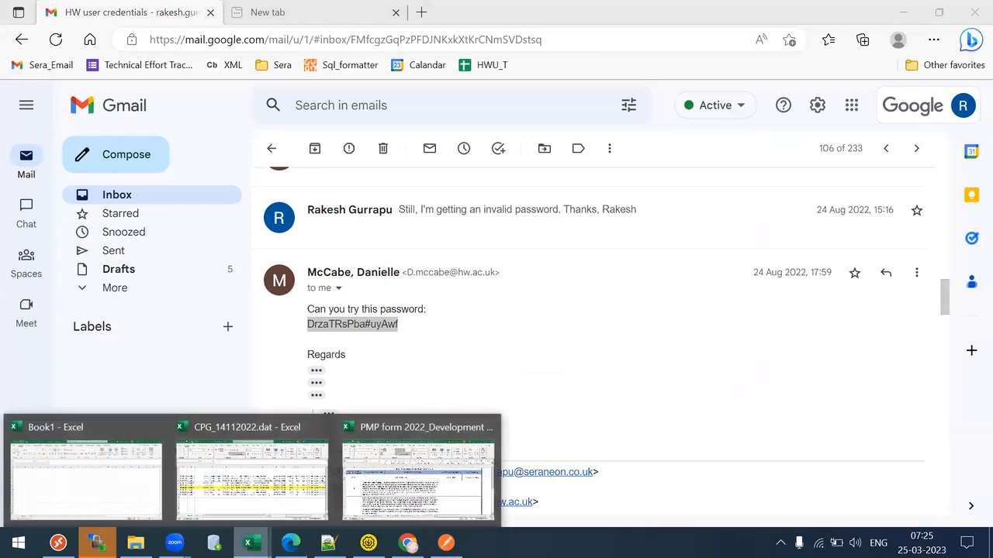
click(419, 477)
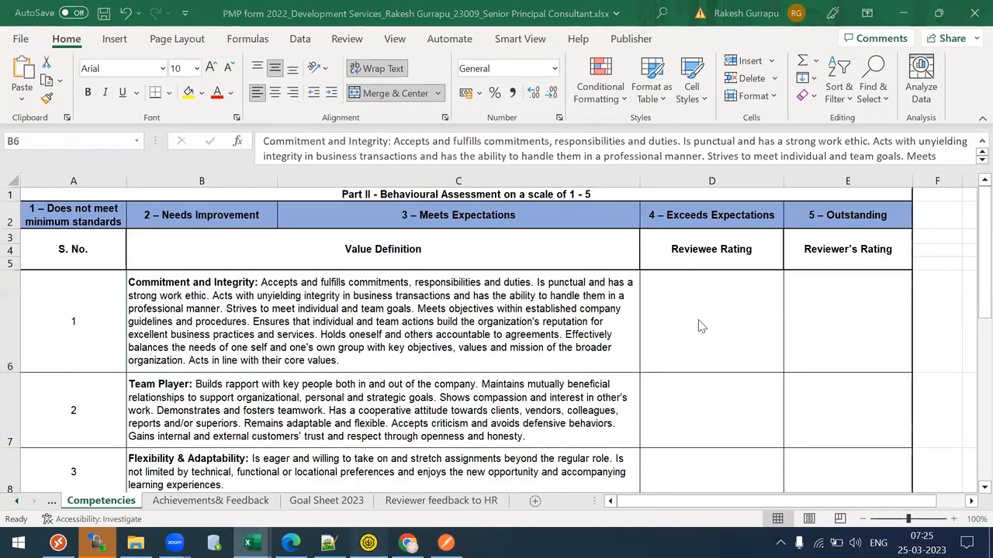
click(368, 542)
click(329, 543)
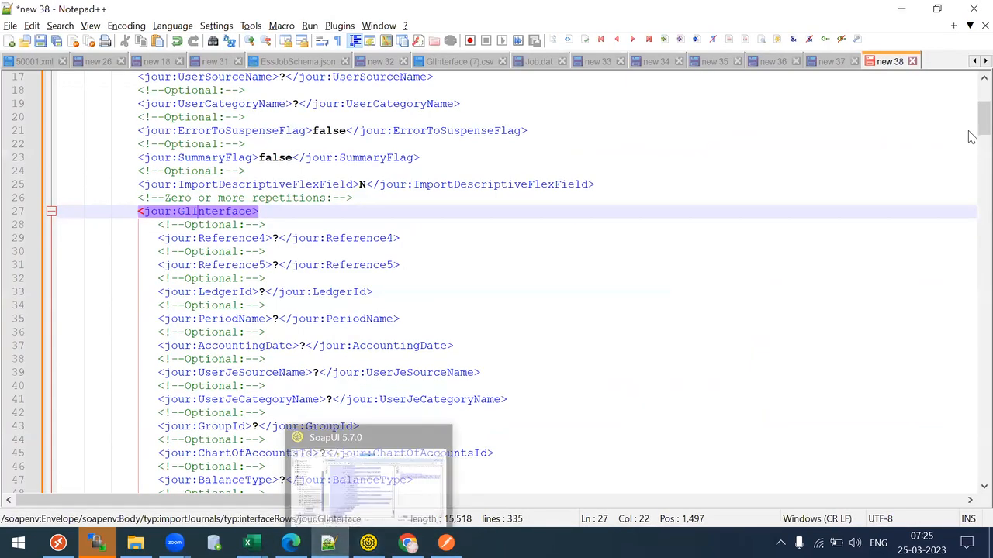
scroll(269, 255, down, 1)
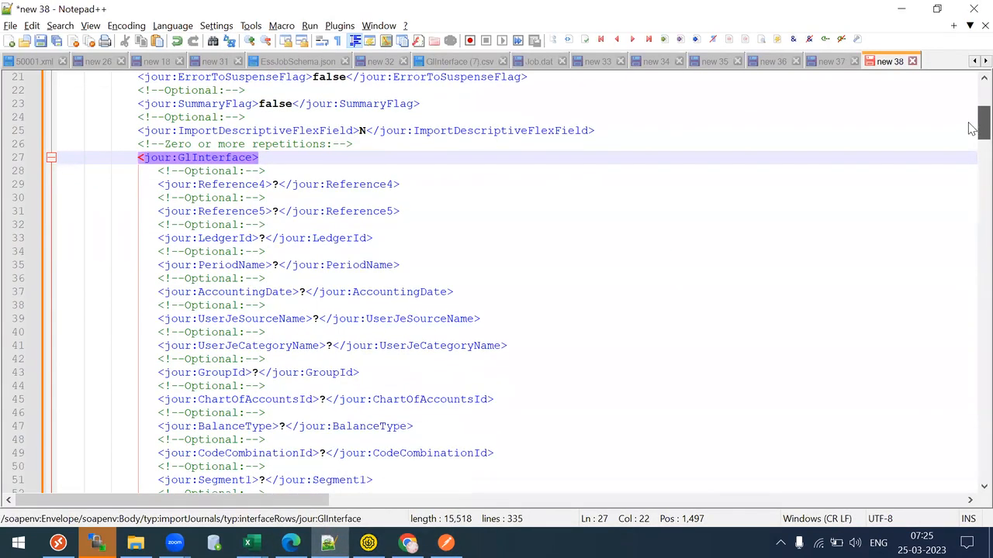
- Replace the PeriodName placeholder with XXCJul-20
click(280, 265)
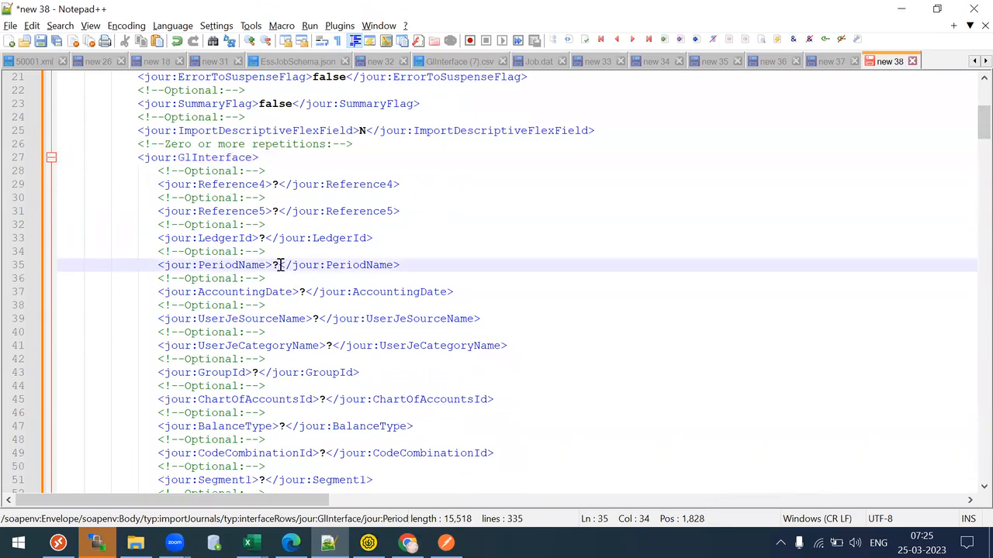
mouse_move(407, 542)
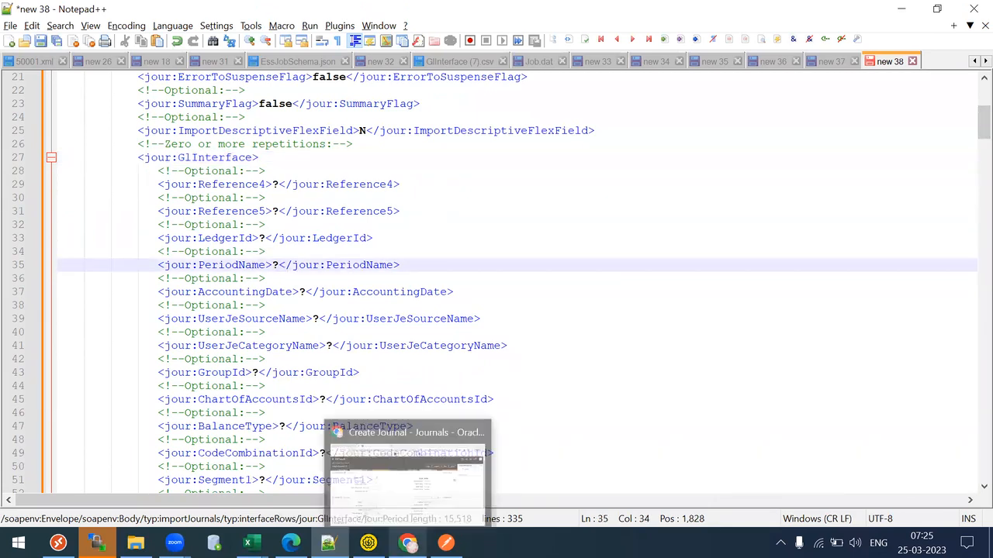
click(408, 473)
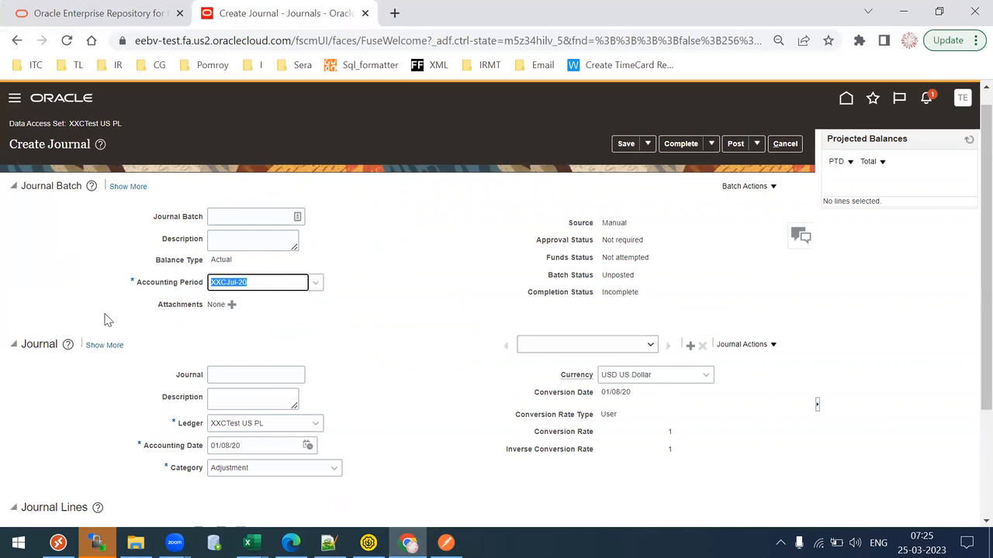
click(408, 543)
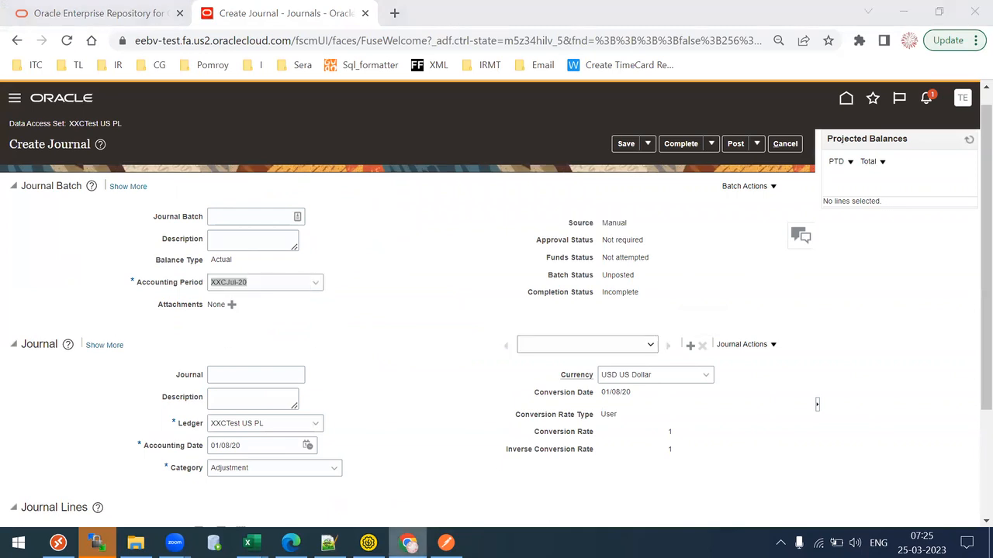
key(BackSpace)
text(XXCJul-20)
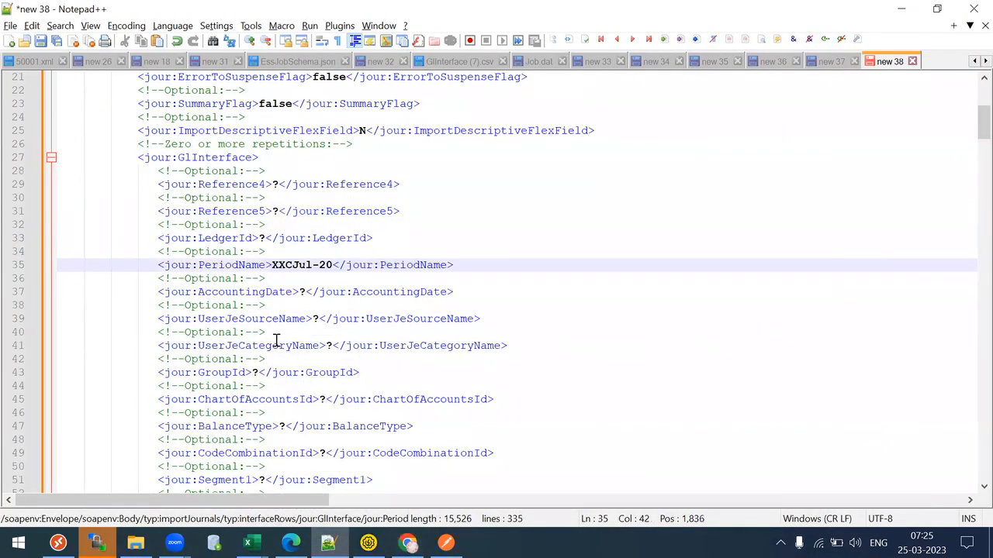
- Copy 01/08/20 from Create Journal into the AccountingDate value
click(302, 291)
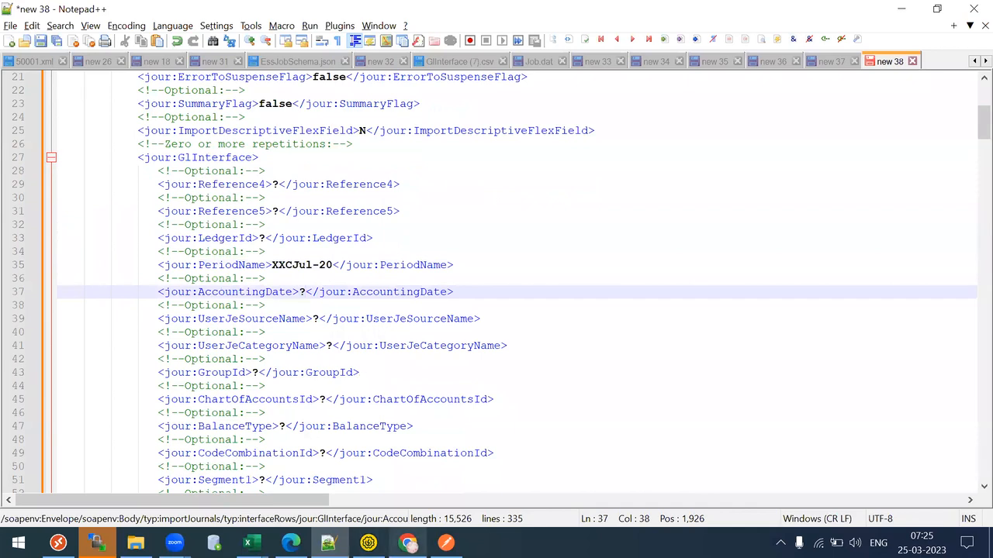
key(alt+Tab)
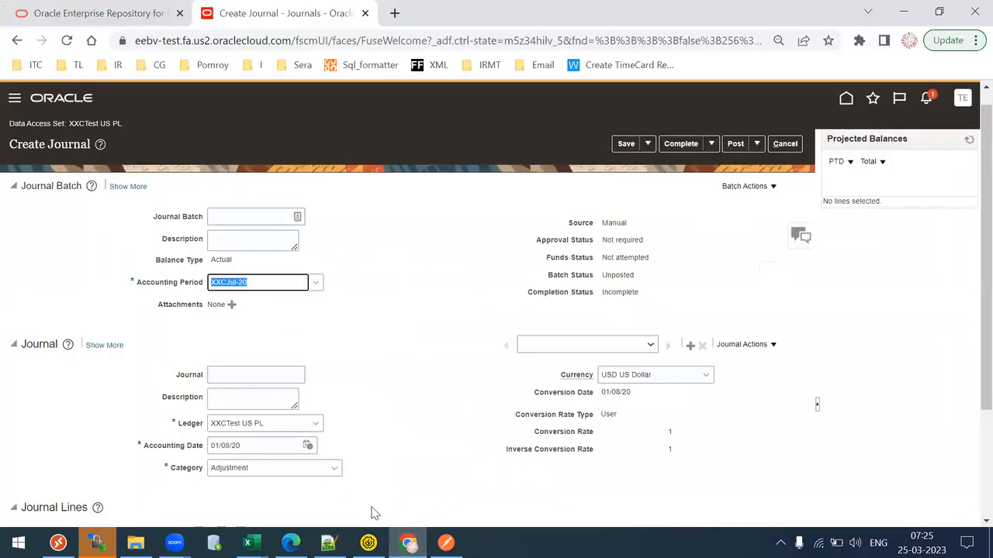
triple_click(252, 445)
key(ctrl+c)
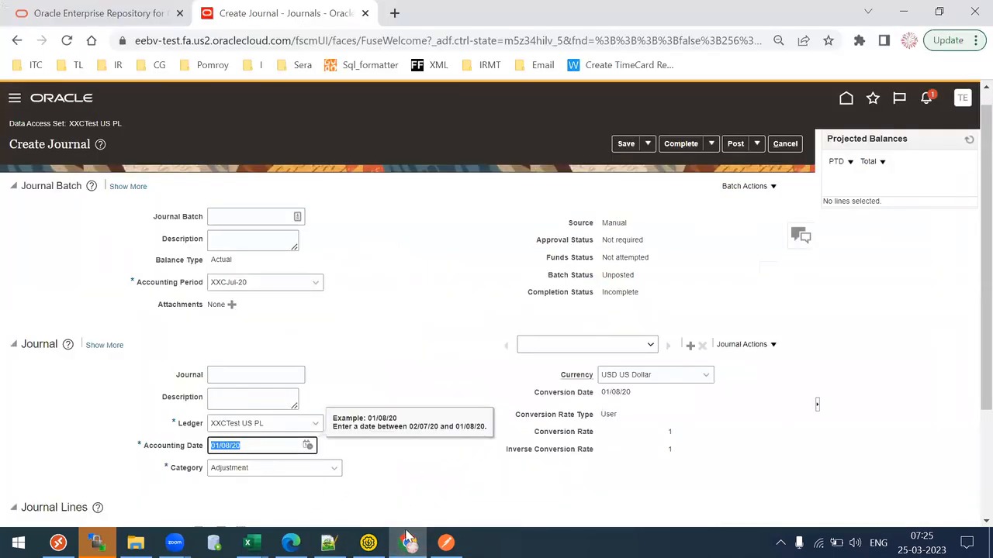
click(409, 543)
key(alt+Tab)
key(BackSpace)
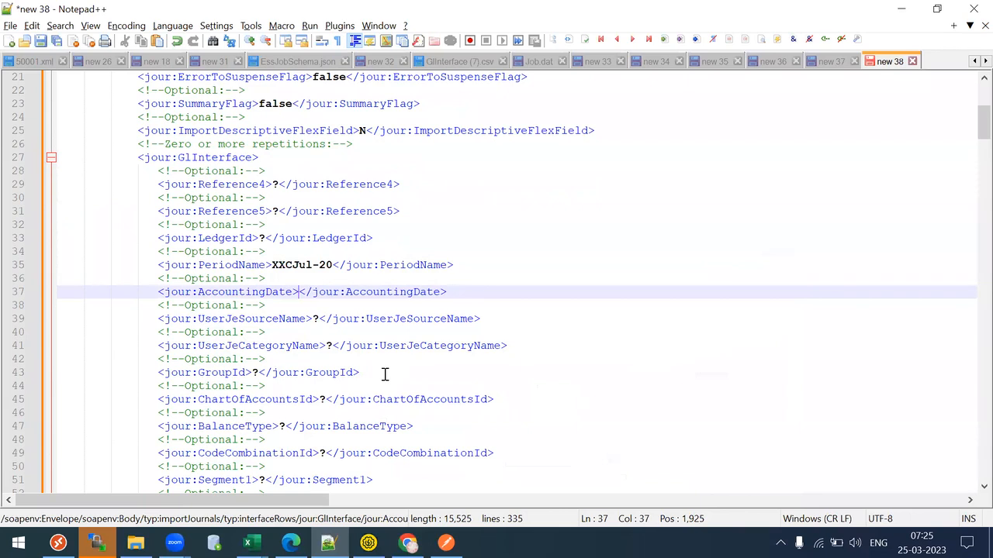
key(ctrl+v)
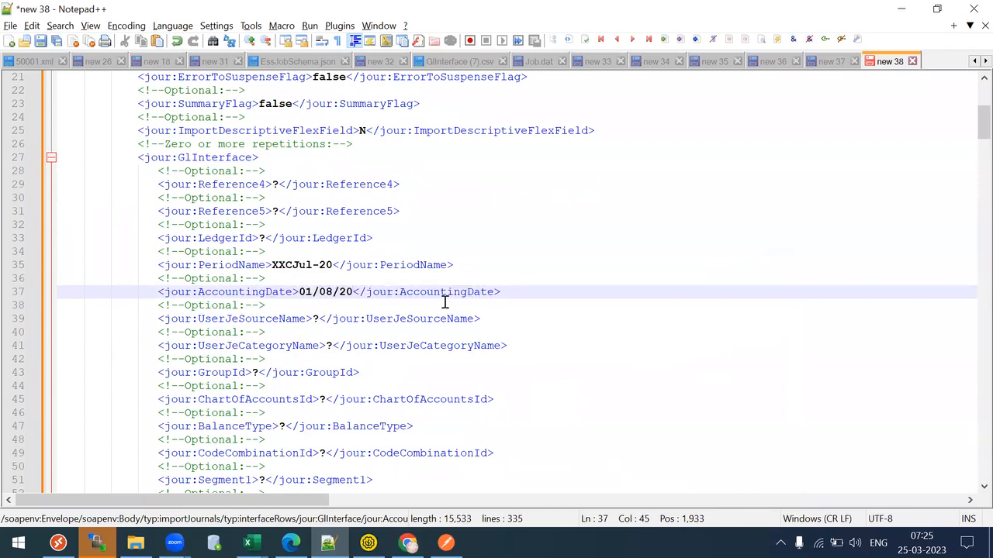
- Set BalanceType to A and UserJeSourceName to Assets
drag(979, 122, 979, 126)
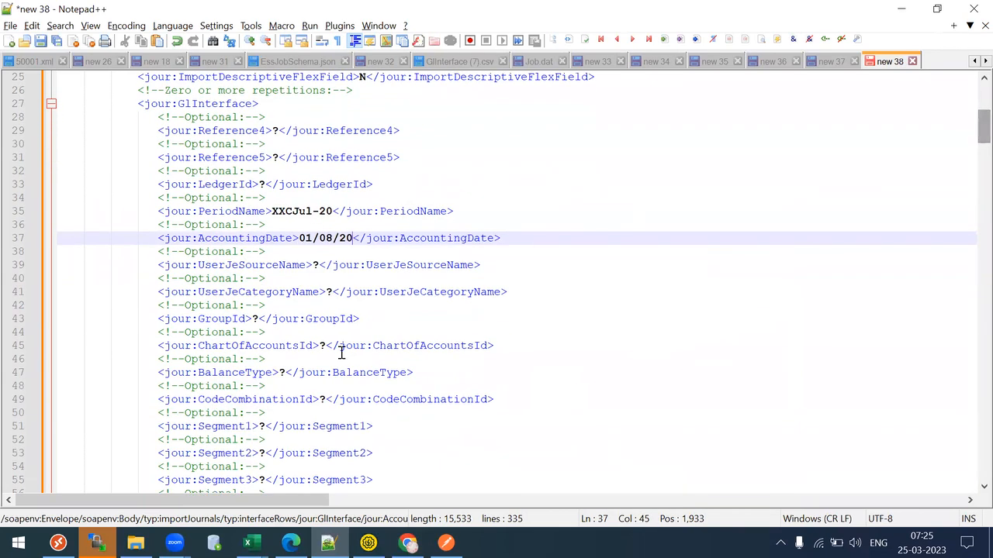
click(285, 372)
key(BackSpace)
text(A)
click(430, 347)
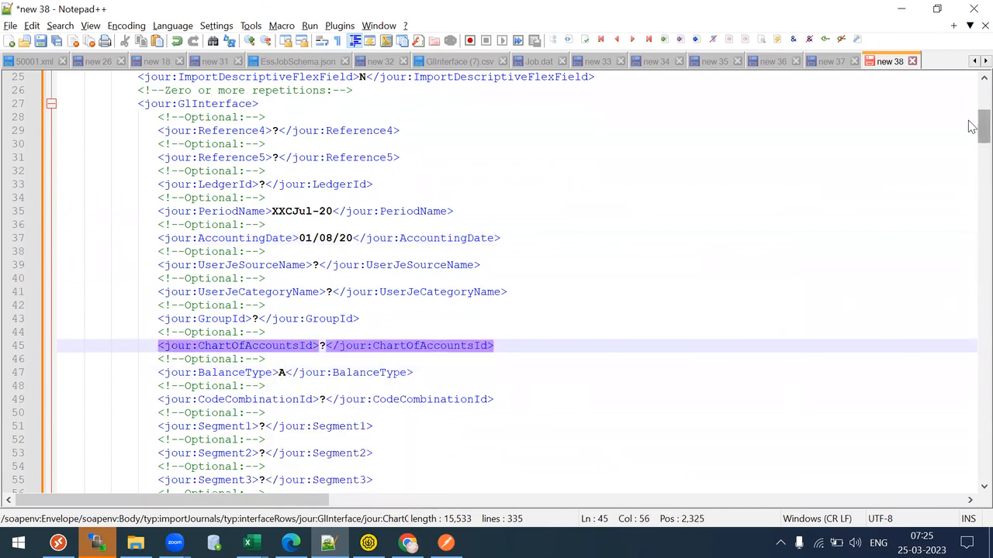
click(320, 264)
key(BackSpace)
text(Ass)
key(BackSpace)
text(sets)
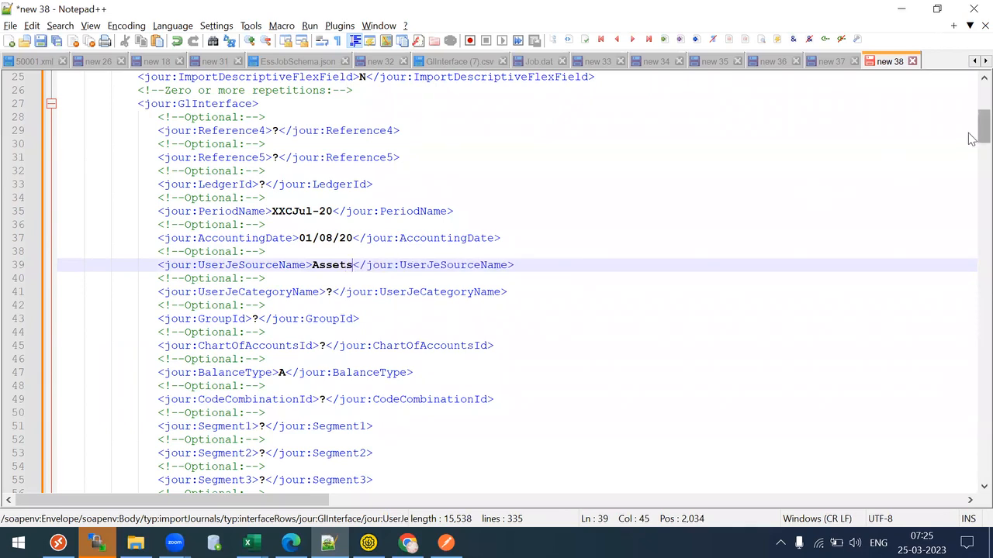
- Move to the Reference1 line and return to the Oracle Enterprise Repository tab
drag(971, 137, 972, 236)
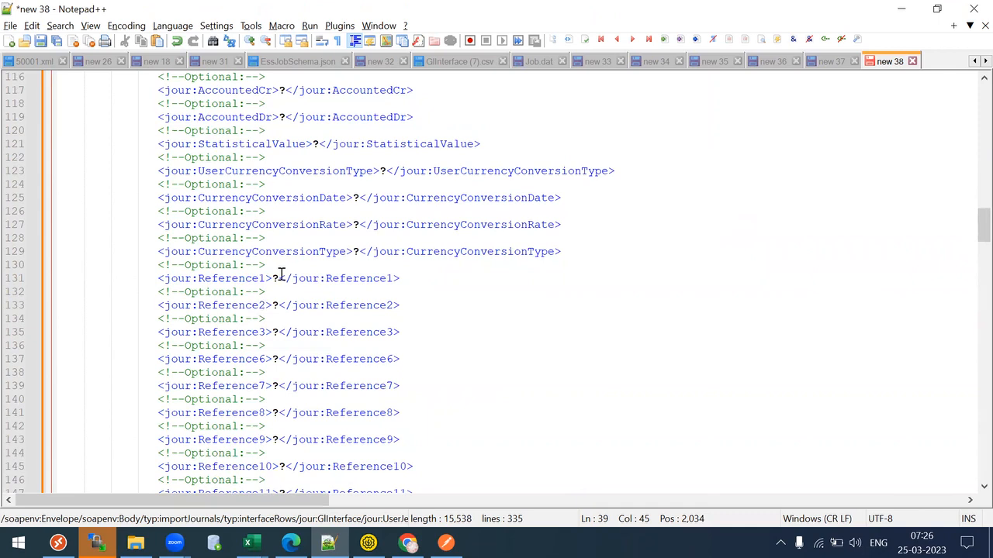
click(281, 275)
click(407, 543)
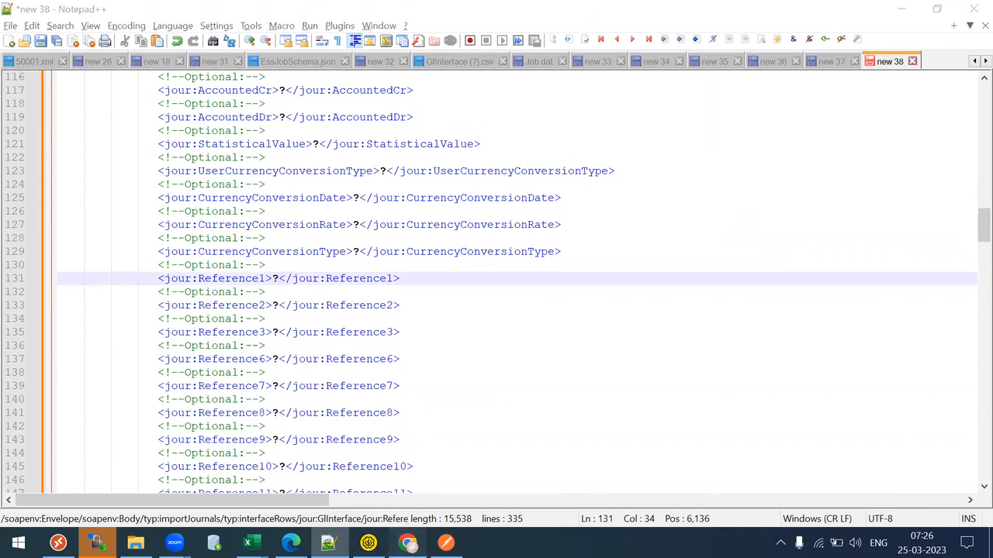
click(93, 3)
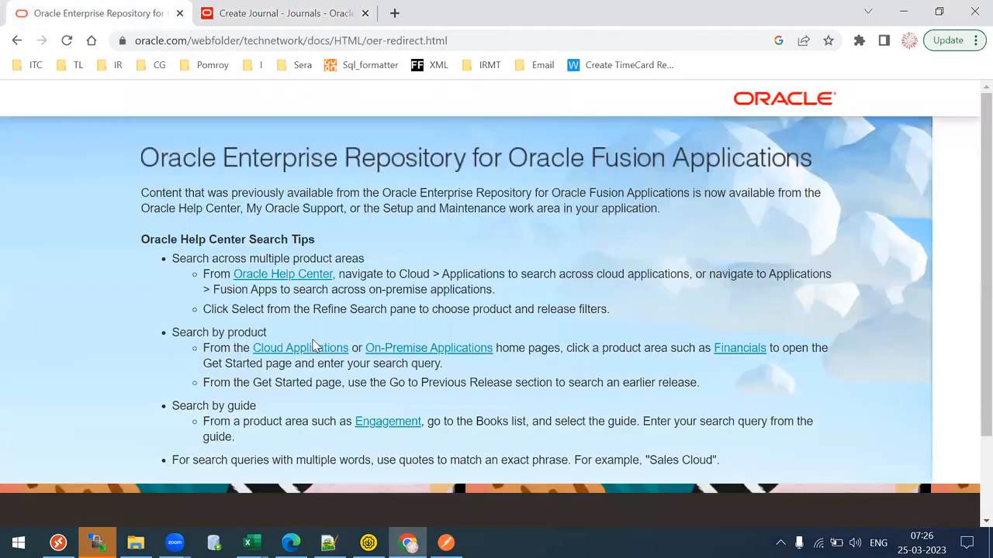
- Navigate the Oracle Financials help to the Journal service documentation
click(262, 347)
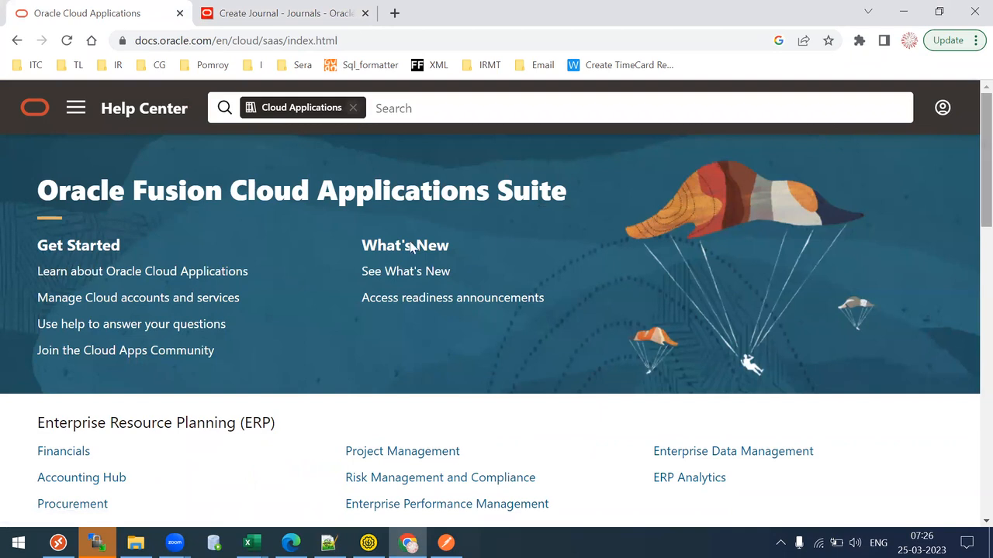
click(48, 459)
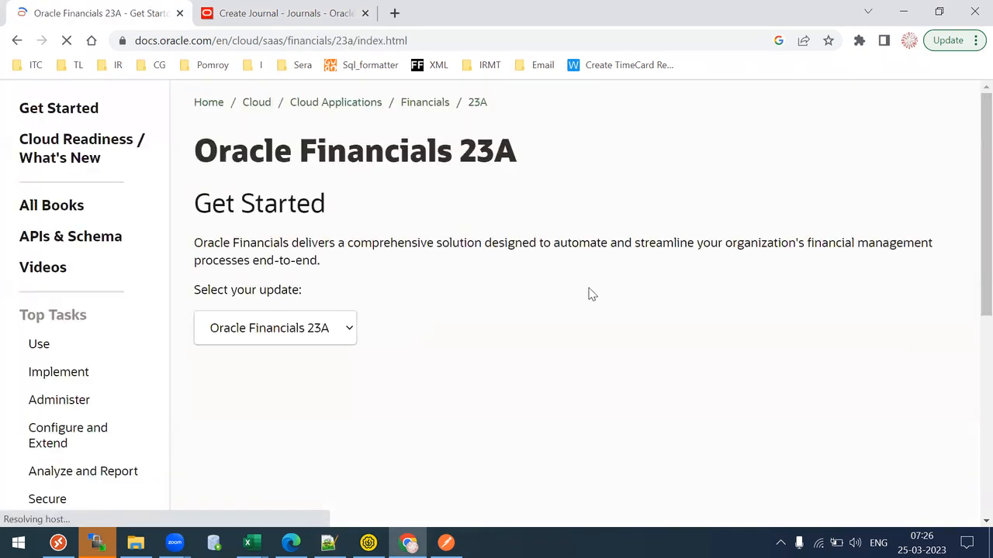
scroll(35, 349, down, 3)
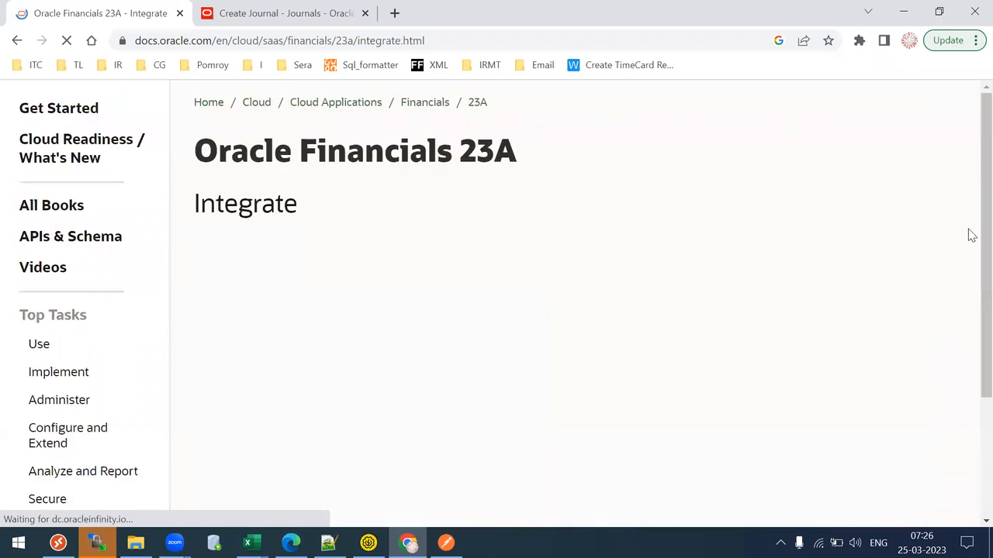
scroll(660, 368, down, 3)
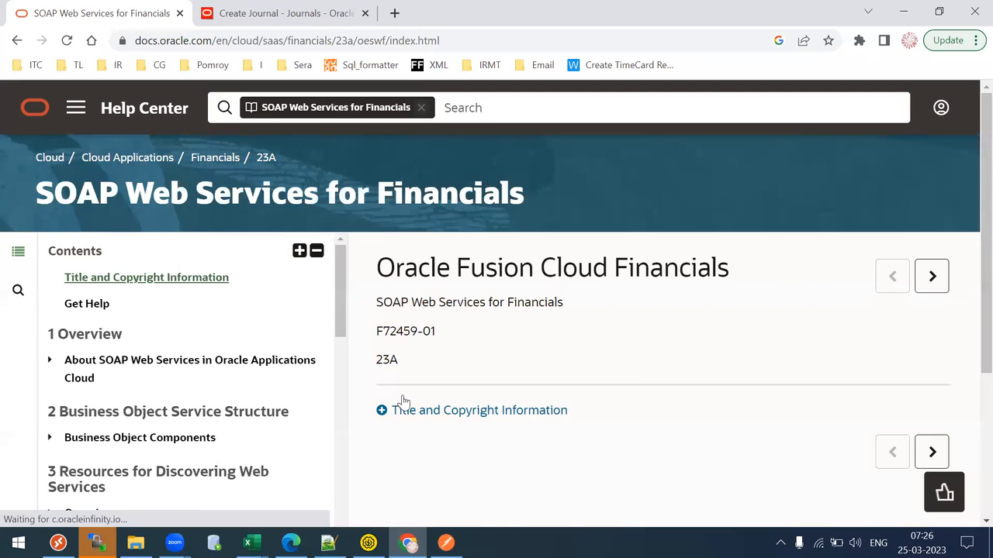
drag(342, 300, 380, 504)
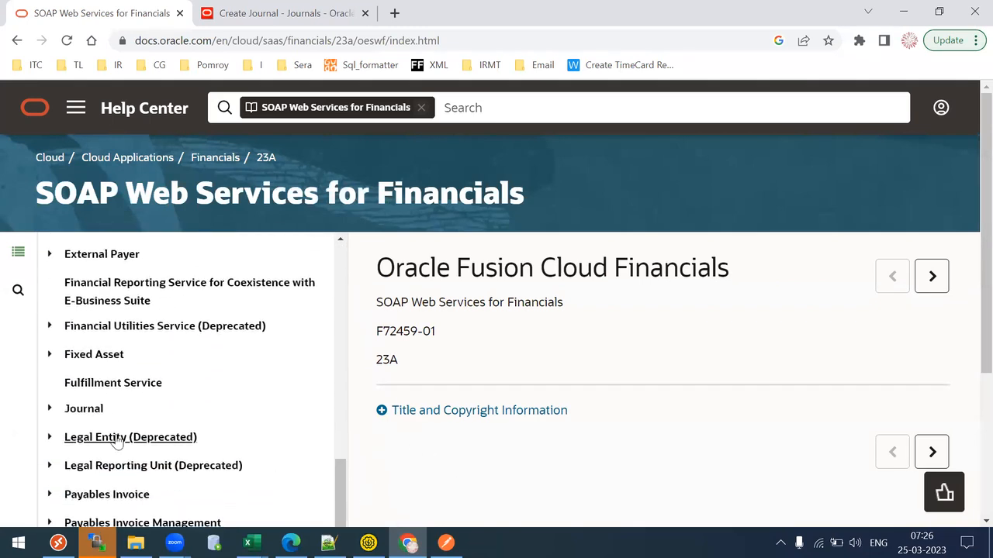
click(85, 409)
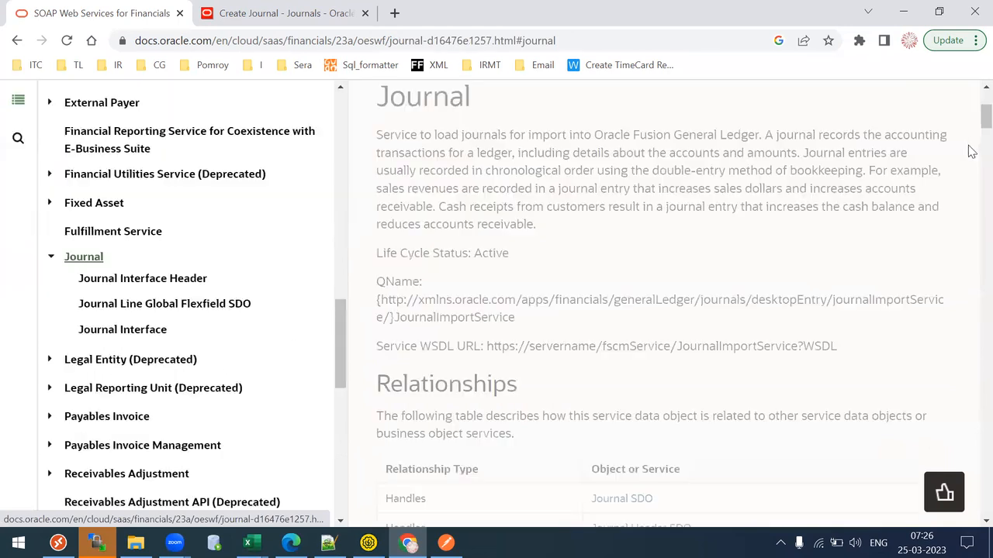
- Open importJournals' Journal Interface Header, then the GlInterface Journal Interface page
scroll(969, 136, down, 6)
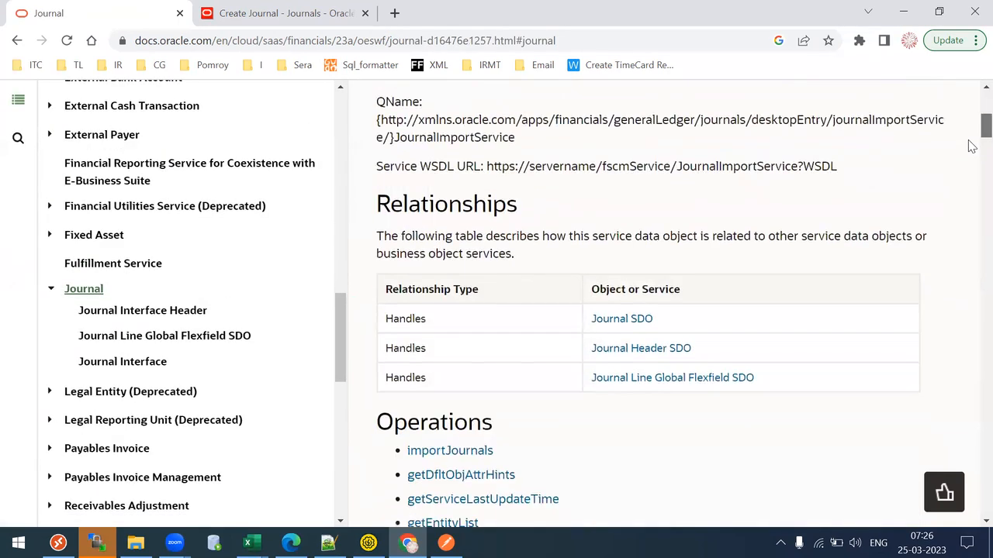
scroll(970, 142, down, 2)
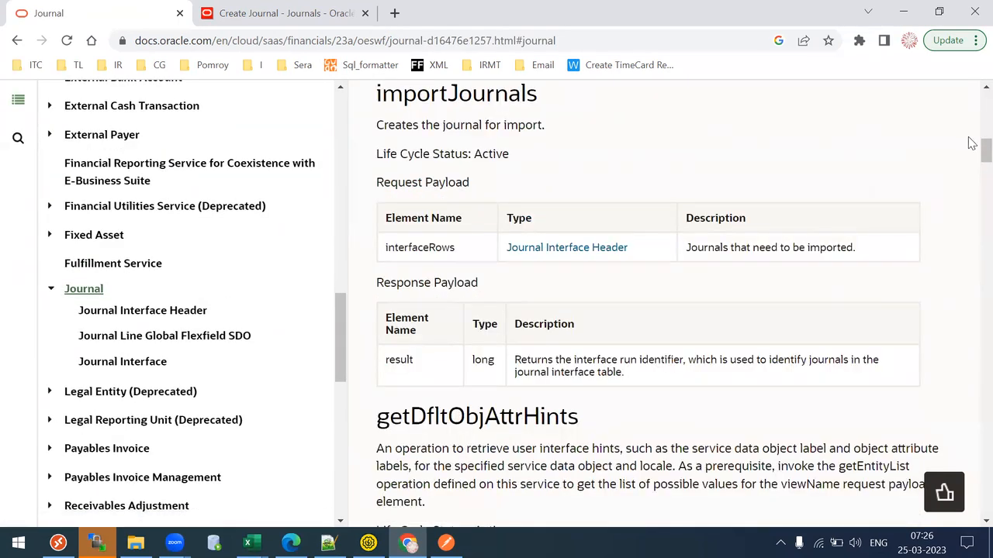
scroll(973, 166, down, 2)
scroll(969, 184, down, 3)
scroll(571, 121, up, 4)
click(551, 110)
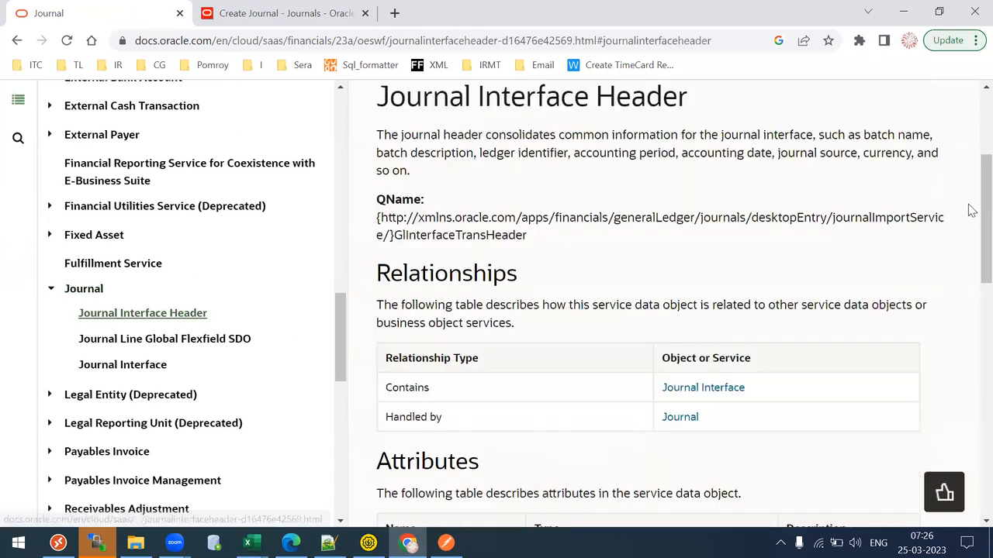
scroll(971, 311, down, 2)
scroll(969, 326, down, 3)
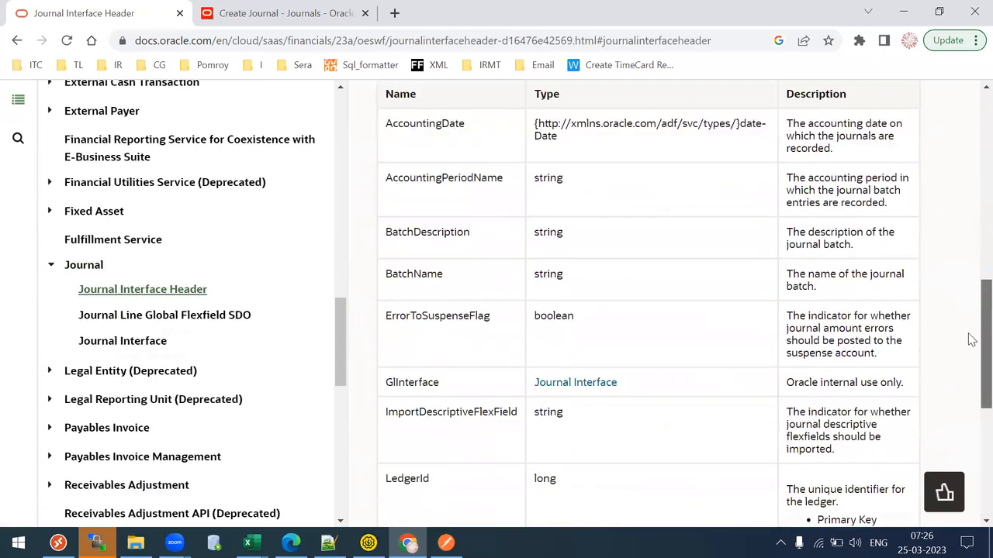
click(573, 381)
- Scroll the attributes table to the Reference1 description and mark it
scroll(970, 139, down, 10)
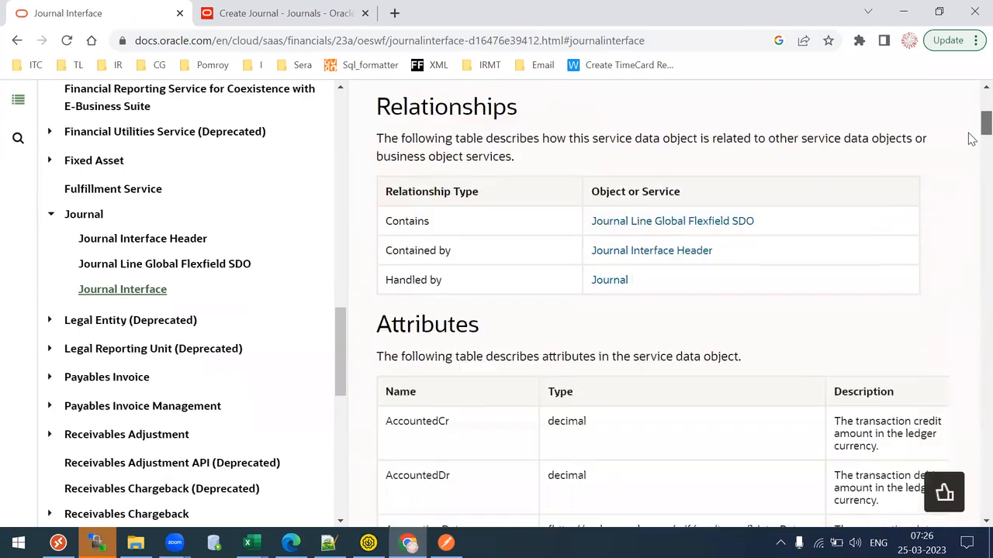
scroll(969, 271, down, 20)
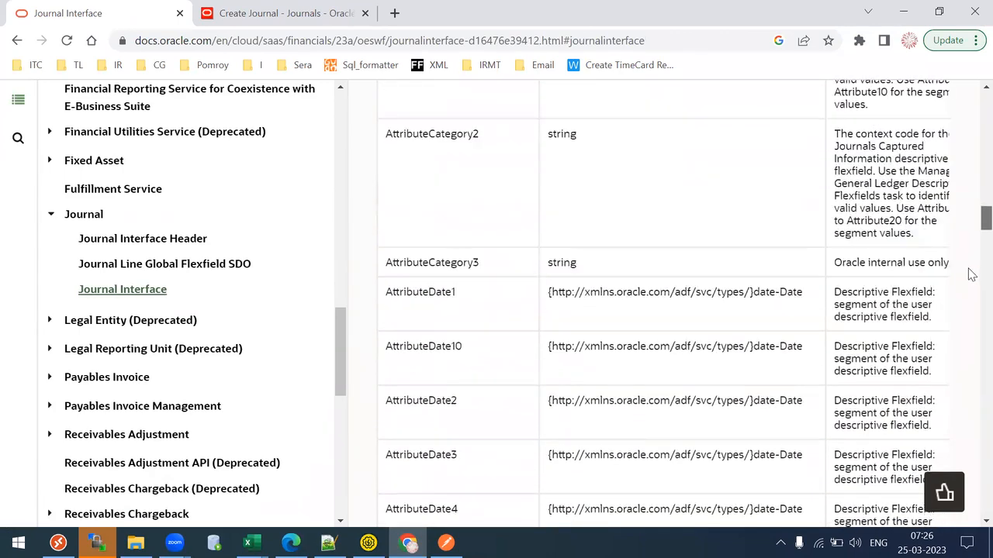
scroll(971, 325, down, 20)
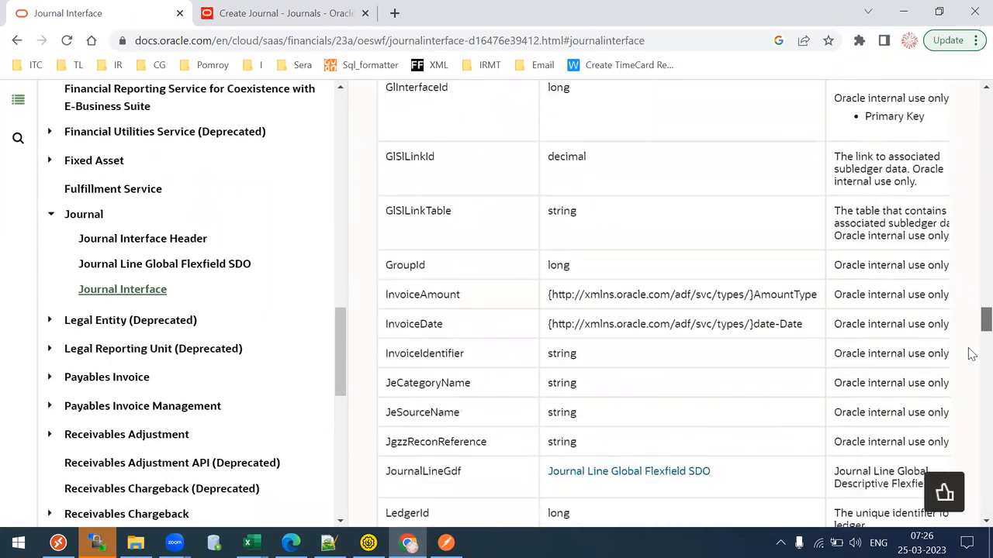
scroll(971, 380, down, 8)
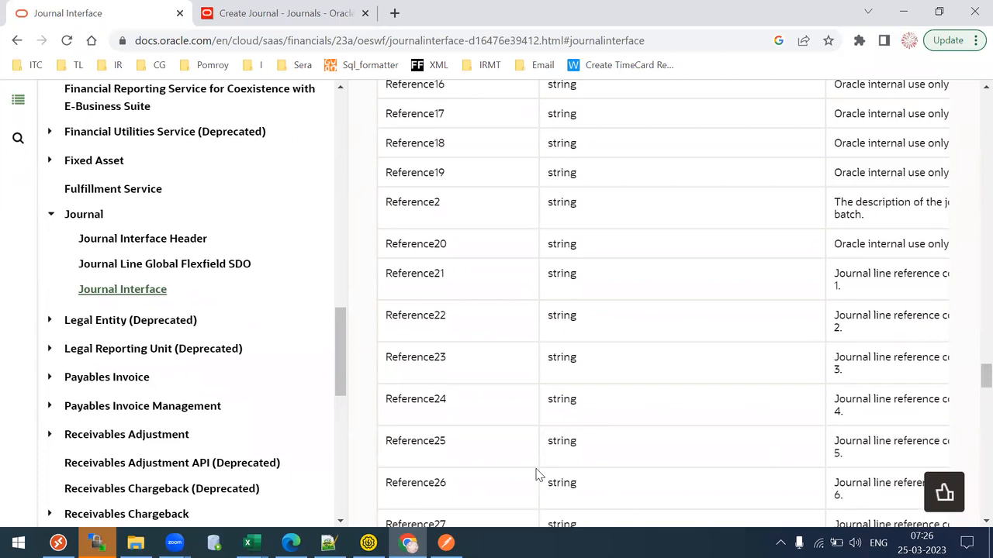
scroll(969, 377, up, 4)
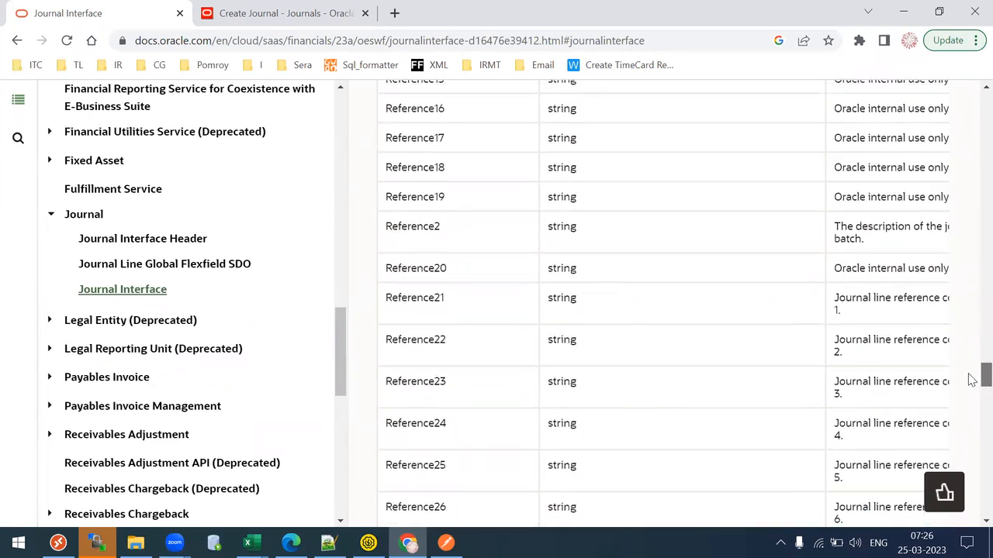
drag(848, 151, 884, 173)
click(884, 172)
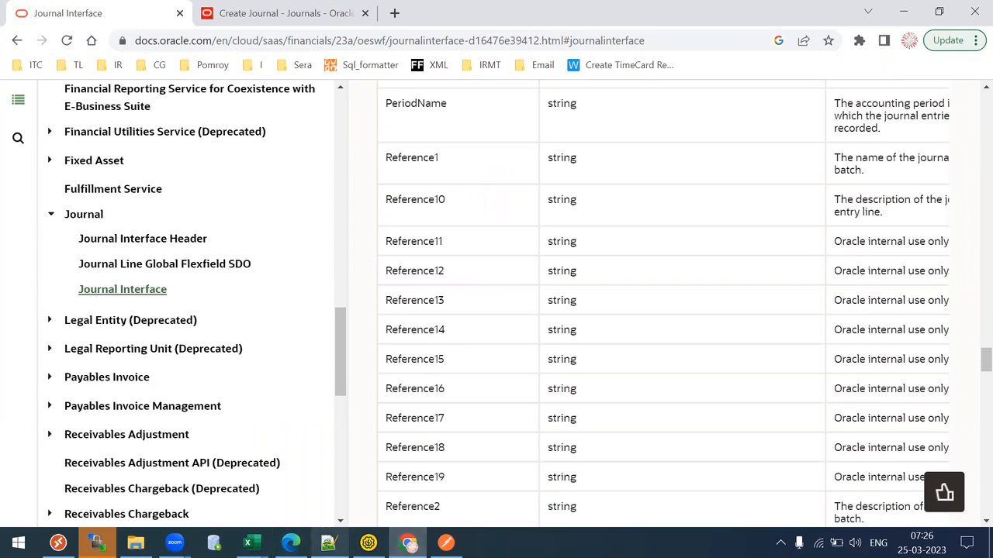
- Enter TL28 Assets Batch as the Reference1 value
mouse_move(329, 542)
text(TI)
key(BackSpace)
key(BackSpace)
key(BackSpace)
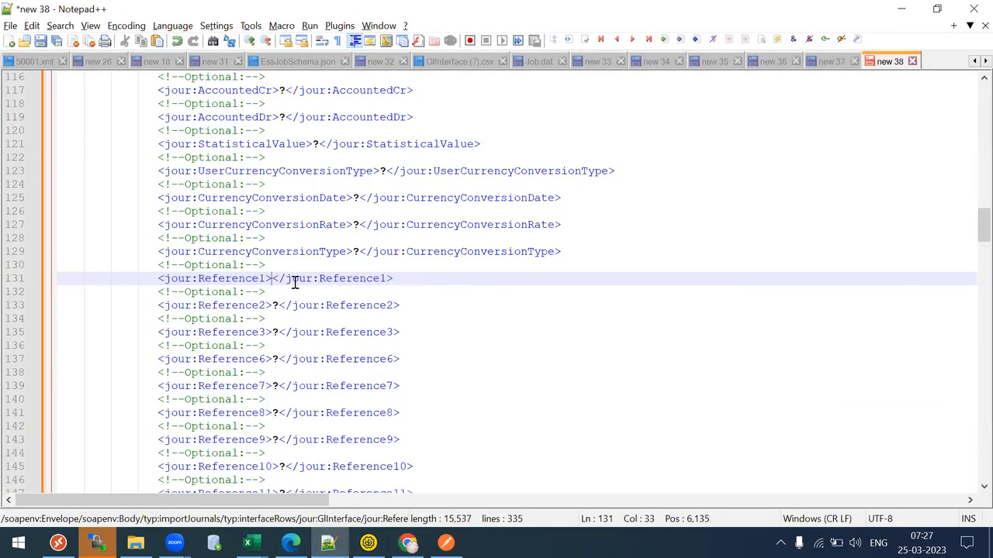
text(TL28)
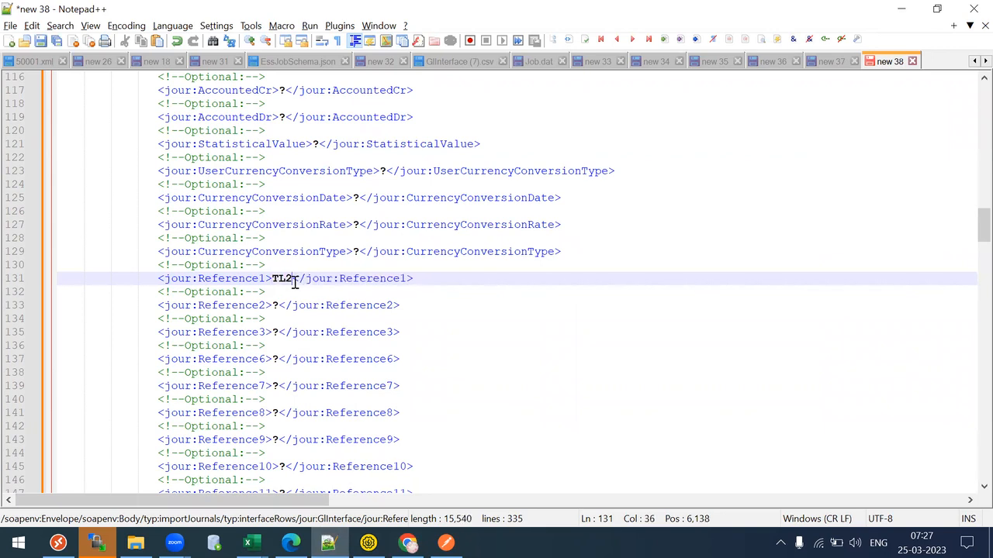
text( Journal)
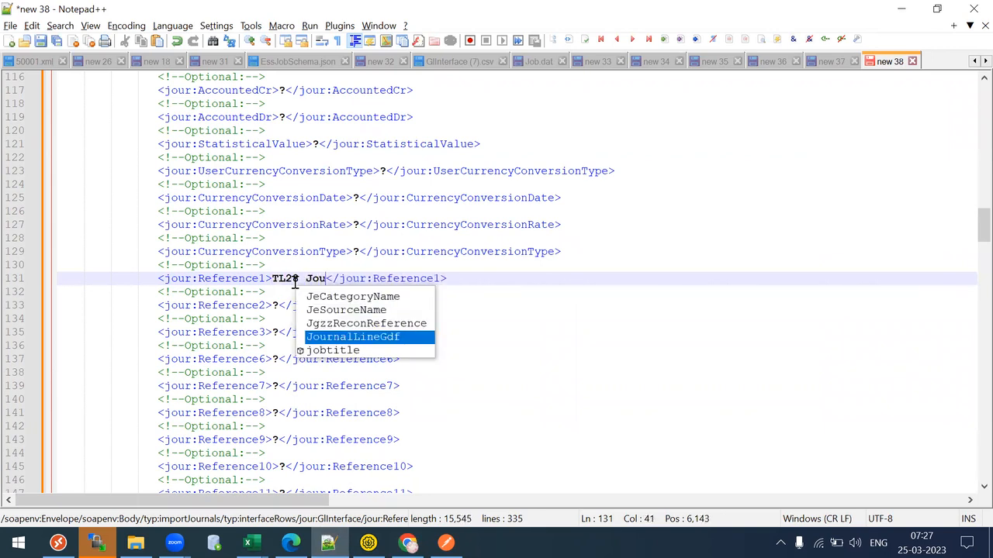
key(BackSpace)
key(ctrl+BackSpace)
text(Assets )
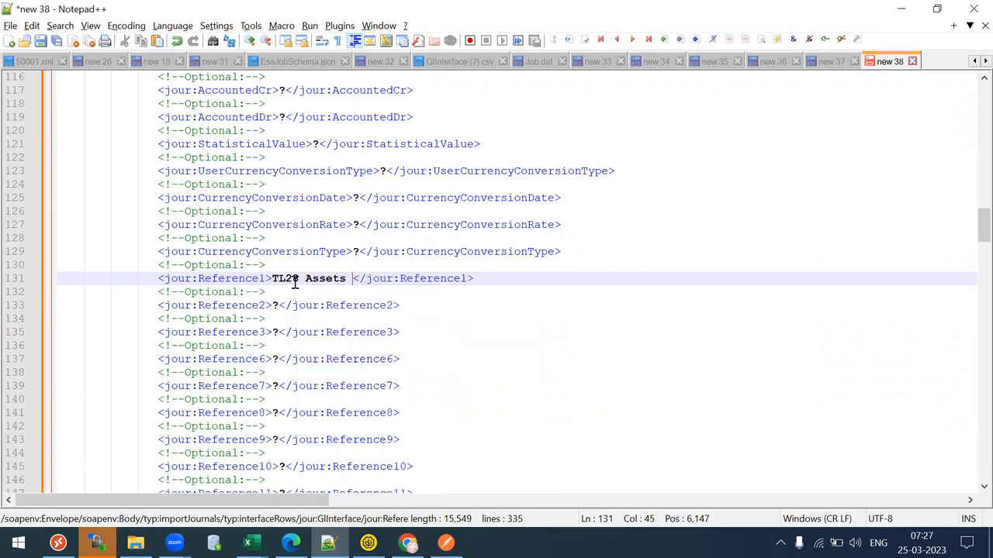
text(Batch)
key(Escape)
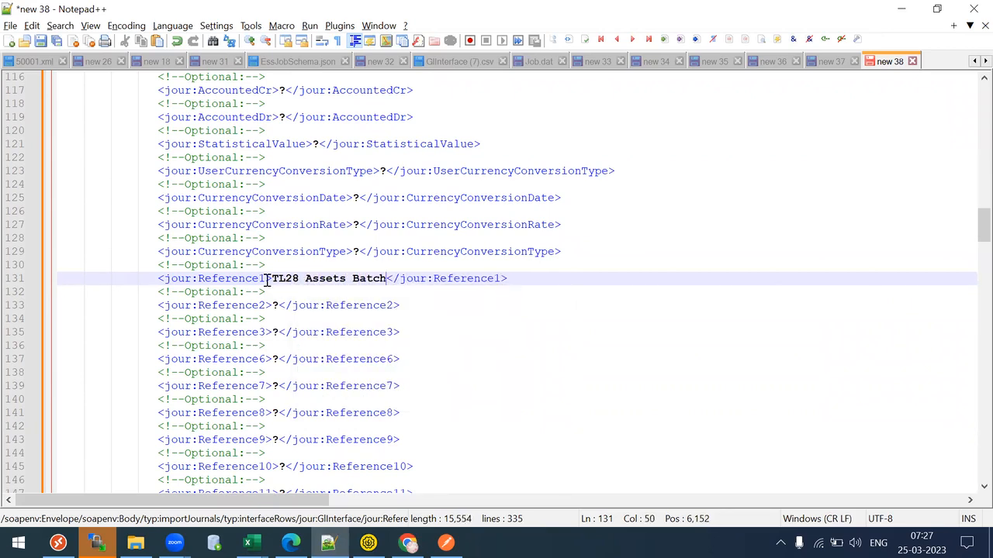
- Copy TL28 Assets Batch into Reference2 in place of its ? placeholder
drag(272, 279, 388, 284)
key(ctrl+c)
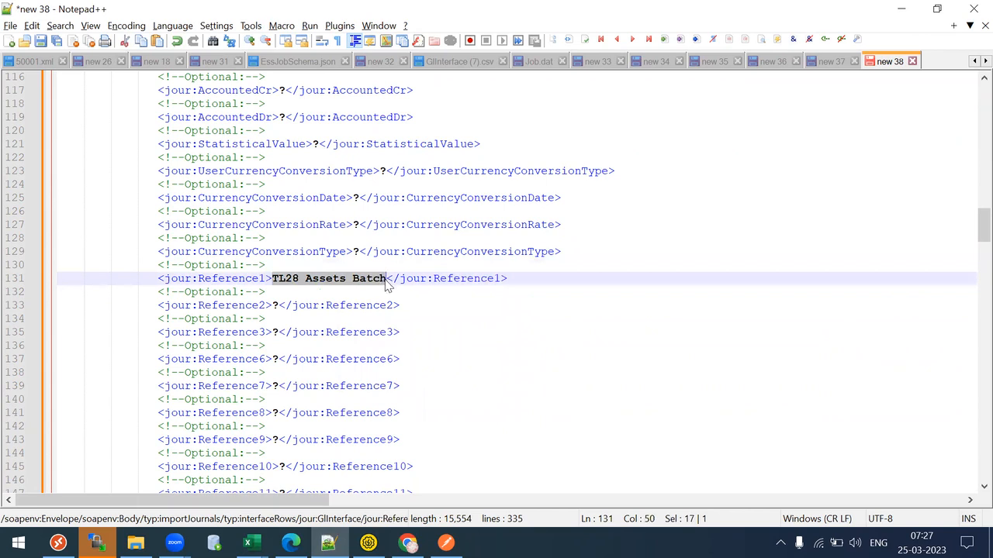
click(281, 317)
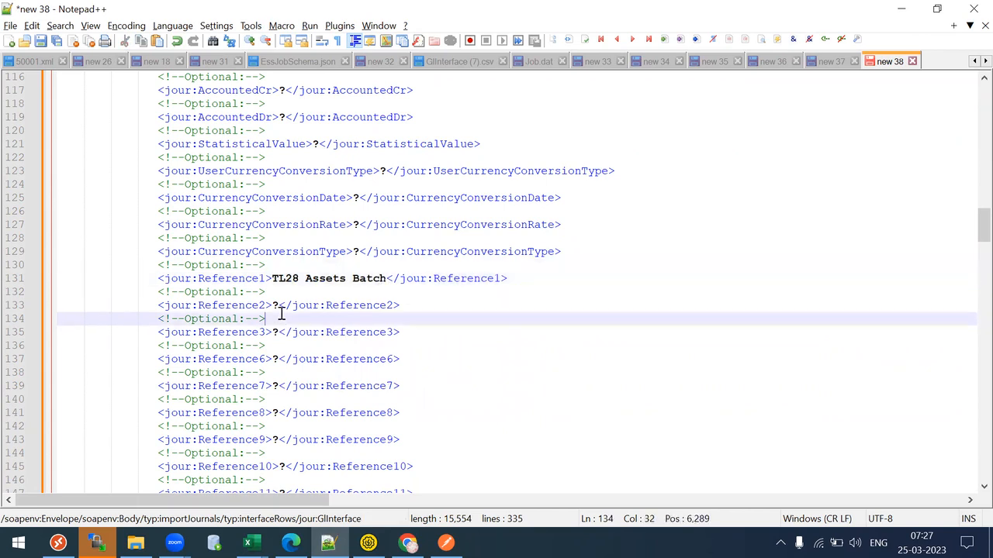
double_click(277, 304)
key(ctrl+v)
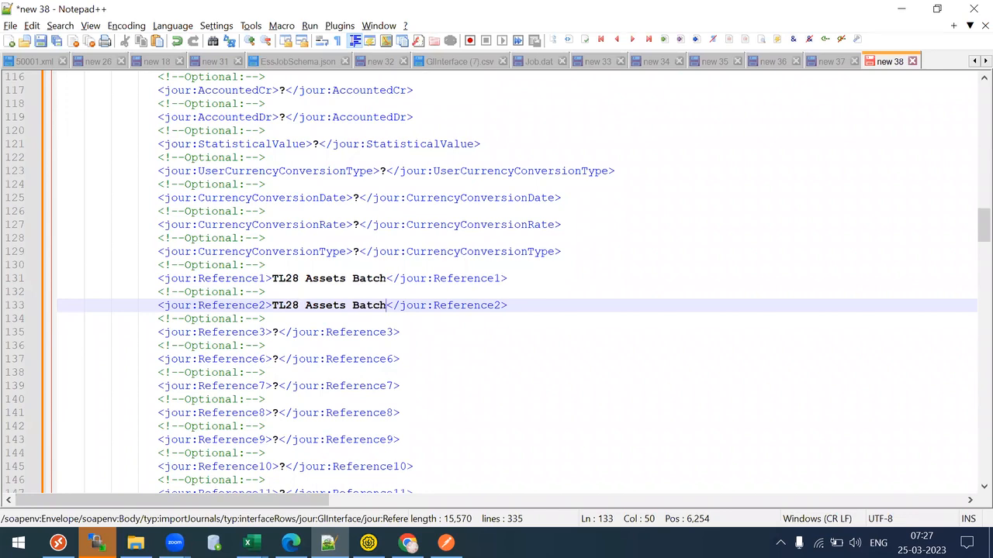
click(407, 543)
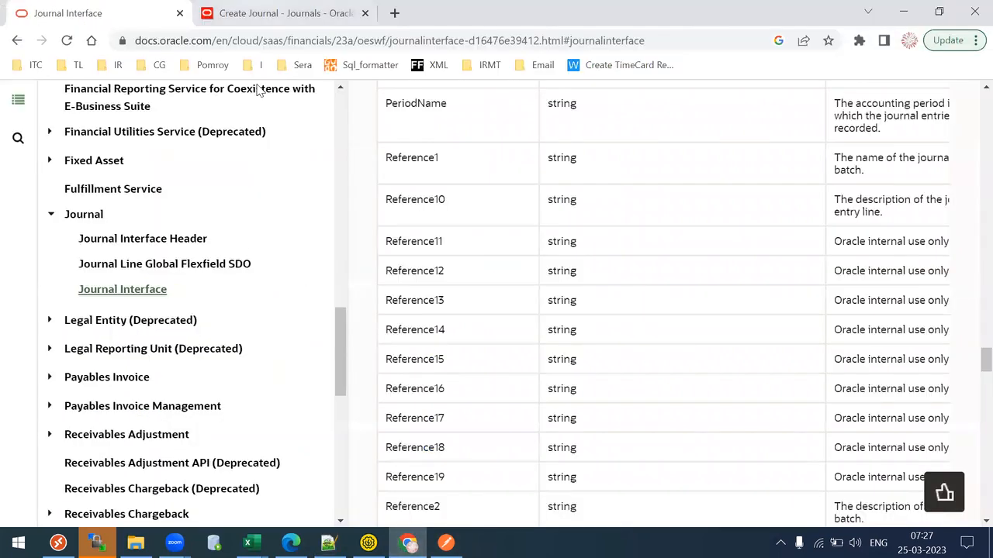
- On Create Journal, review ledger XXCTest US PL and accounting date 01/08/20
key(ctrl+Tab)
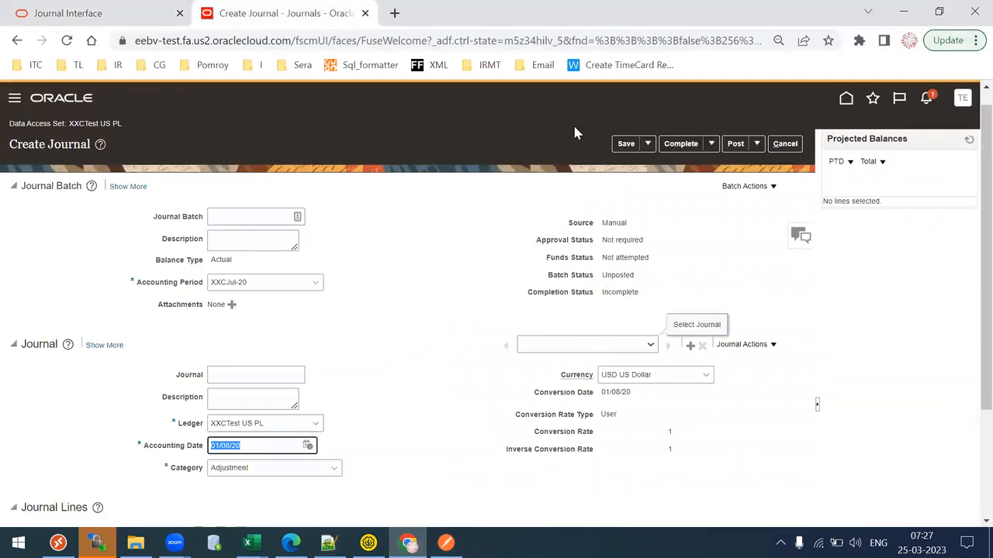
scroll(968, 232, down, 1)
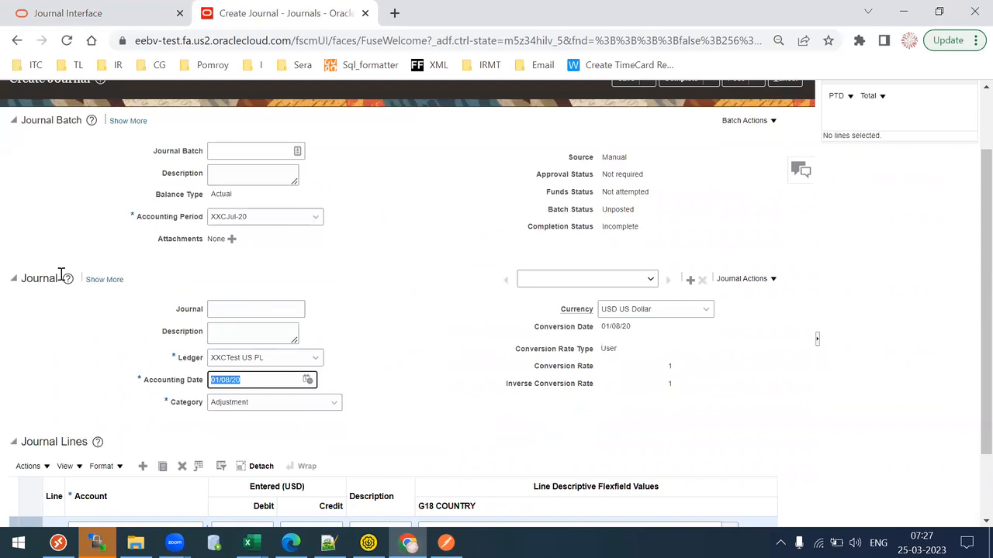
drag(46, 120, 21, 120)
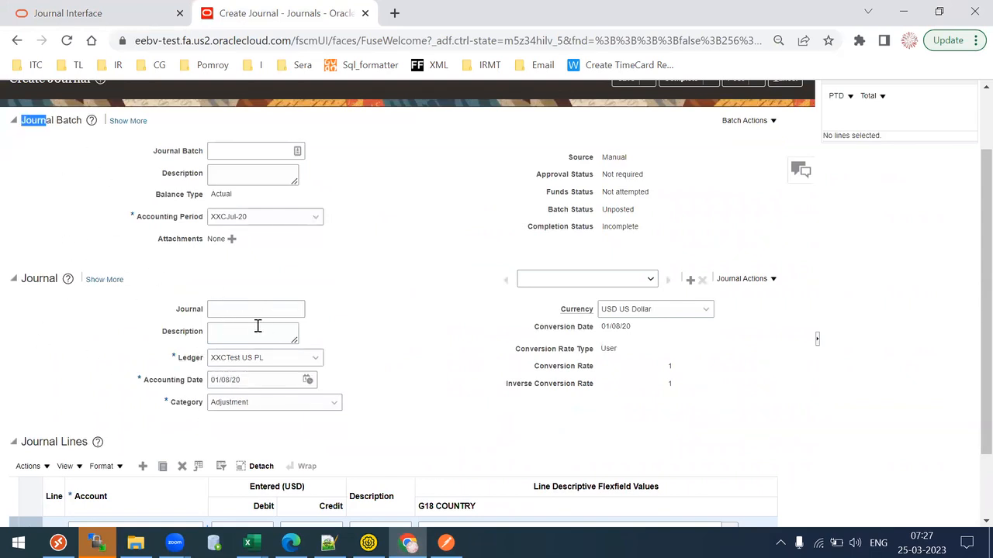
triple_click(261, 359)
key(ctrl+c)
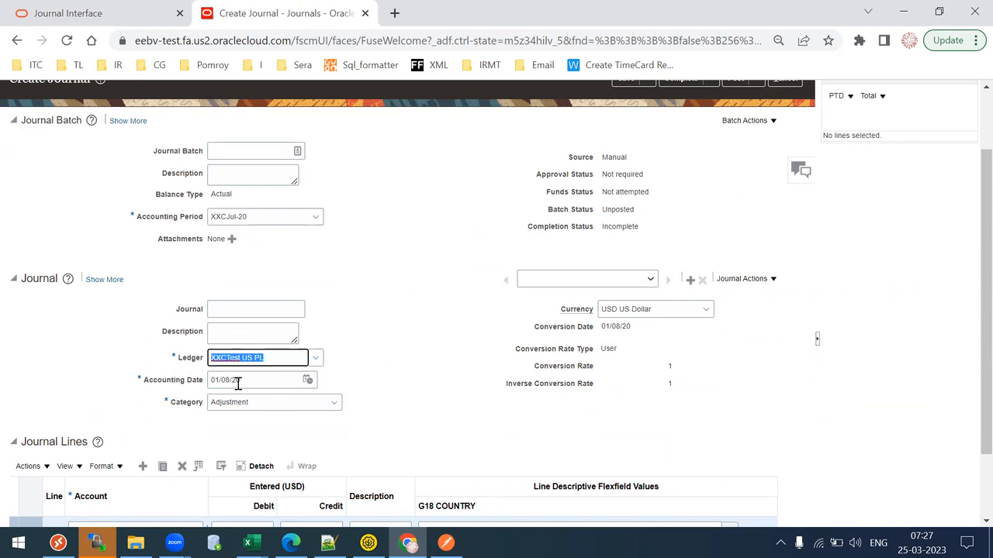
- In the Notepad++ draft, set the journal category to Adjustment and GroupId to 9090
click(328, 542)
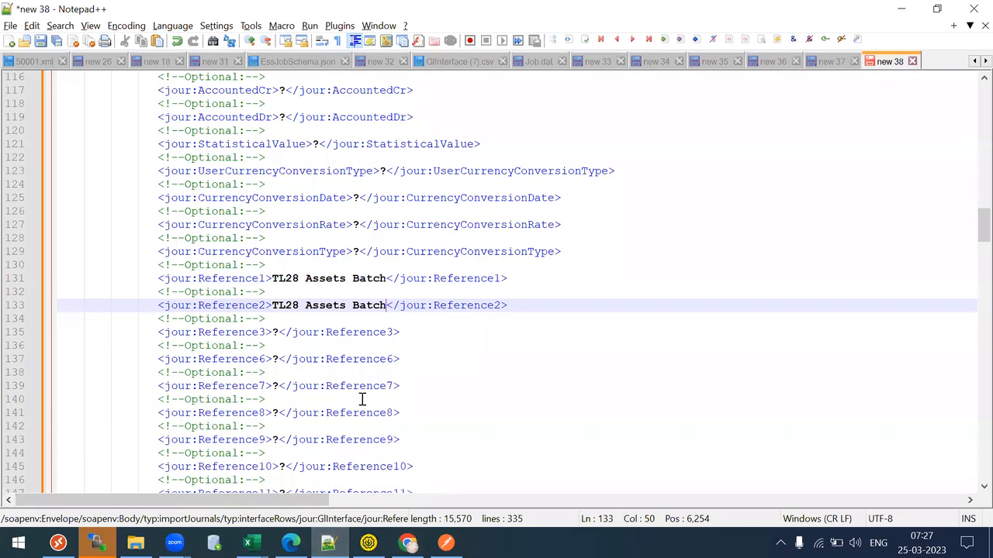
drag(969, 220, 970, 116)
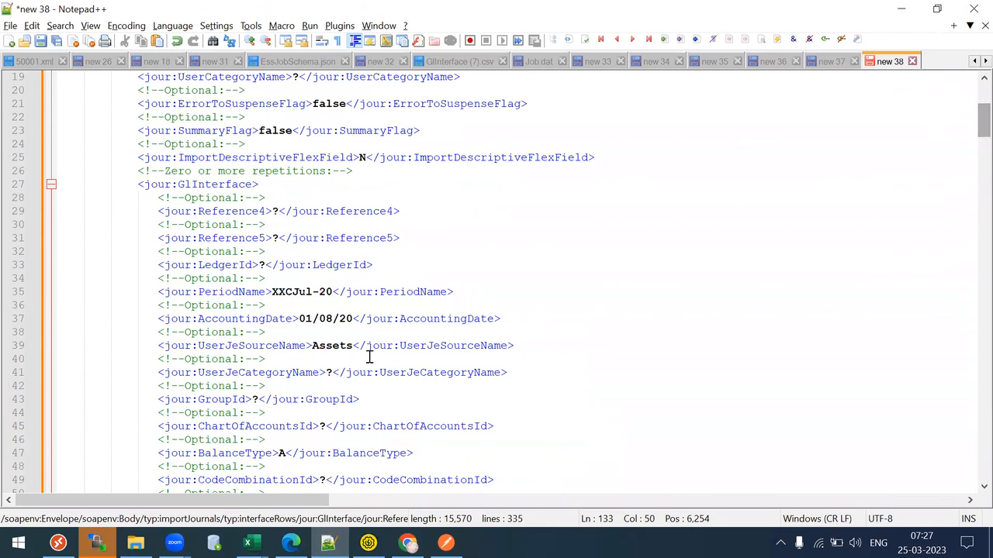
double_click(331, 373)
text(Adjustment)
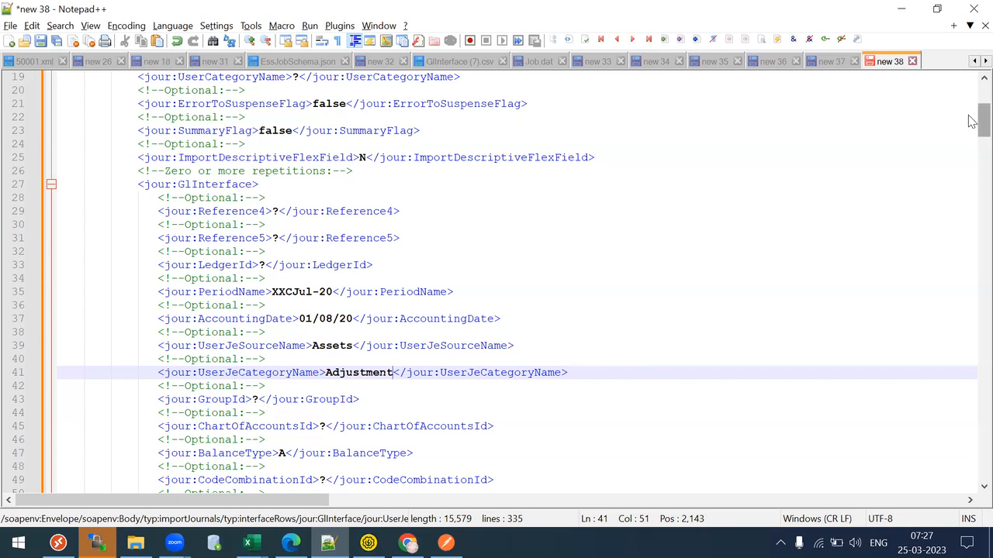
scroll(971, 120, down, 3)
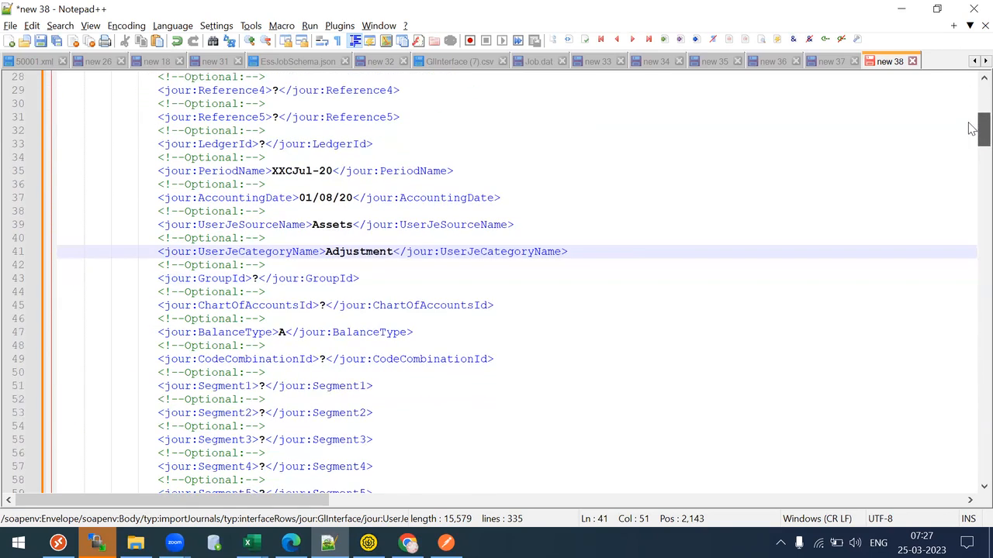
click(262, 278)
key(BackSpace)
text(9090)
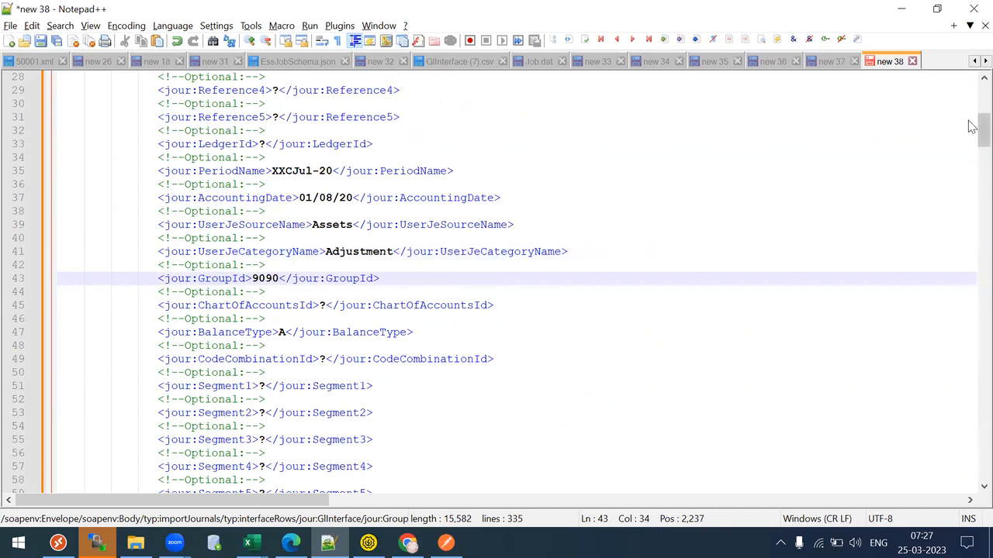
- Replace the CurrencyCode placeholder with USD and the Status placeholder with N
scroll(972, 140, down, 3)
drag(972, 140, 972, 200)
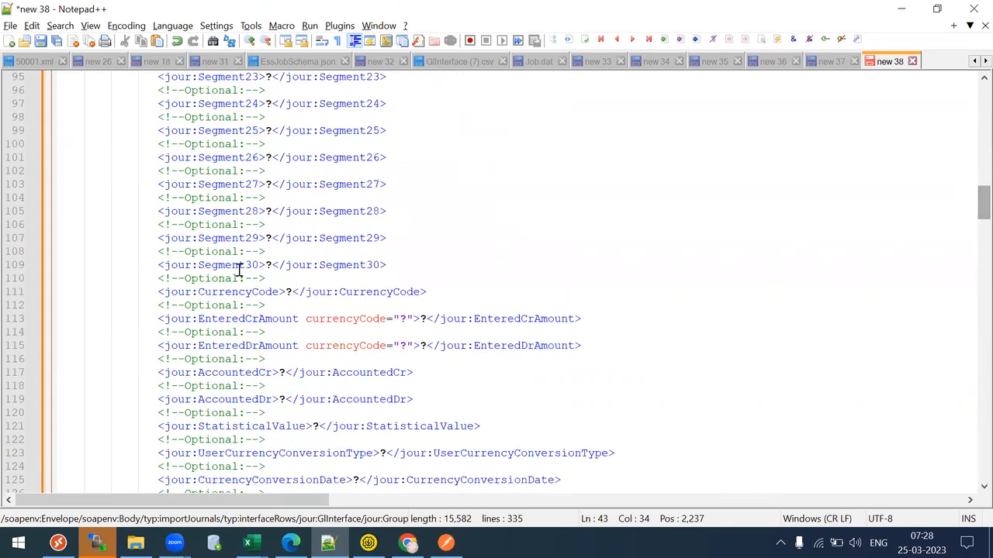
click(290, 292)
key(BackSpace)
text(USD)
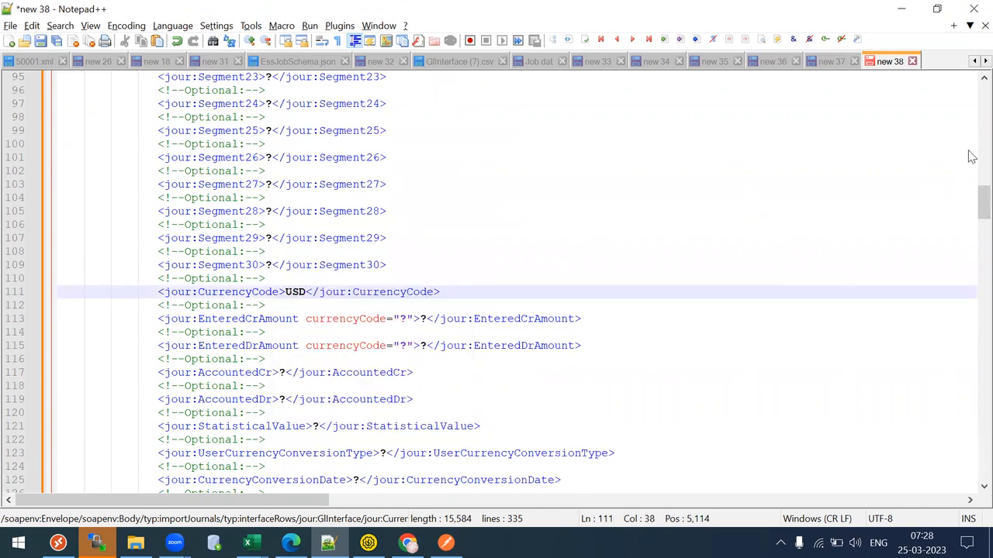
drag(970, 196, 972, 366)
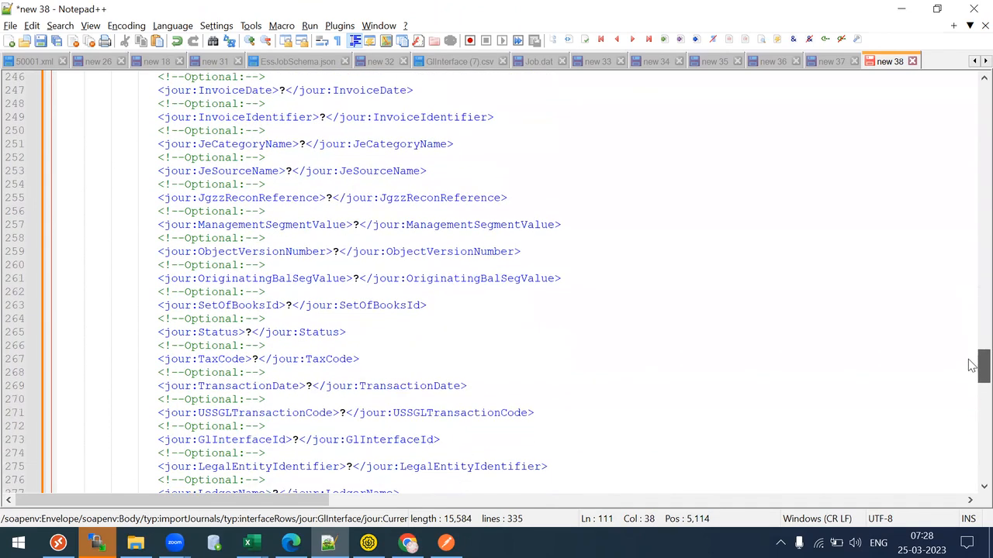
click(249, 332)
key(BackSpace)
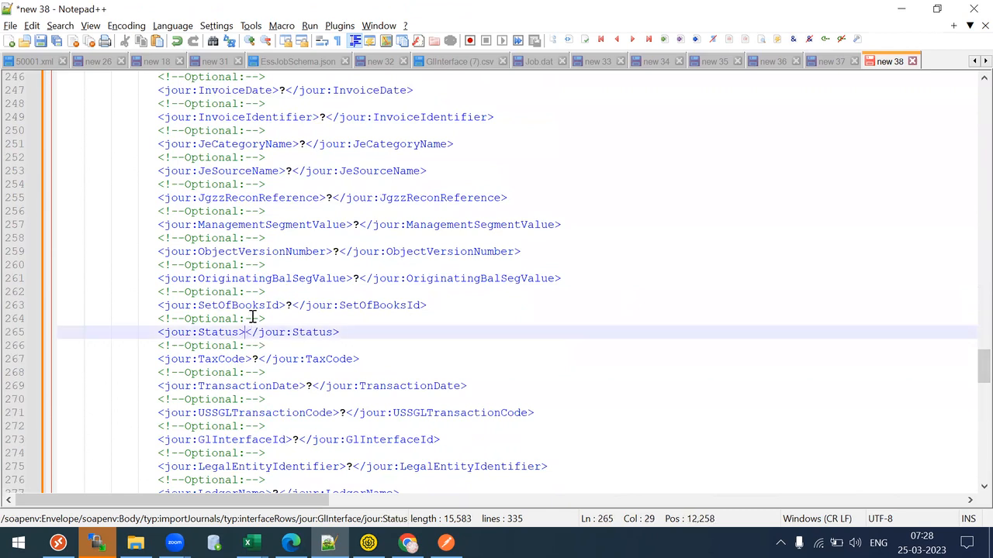
text(N)
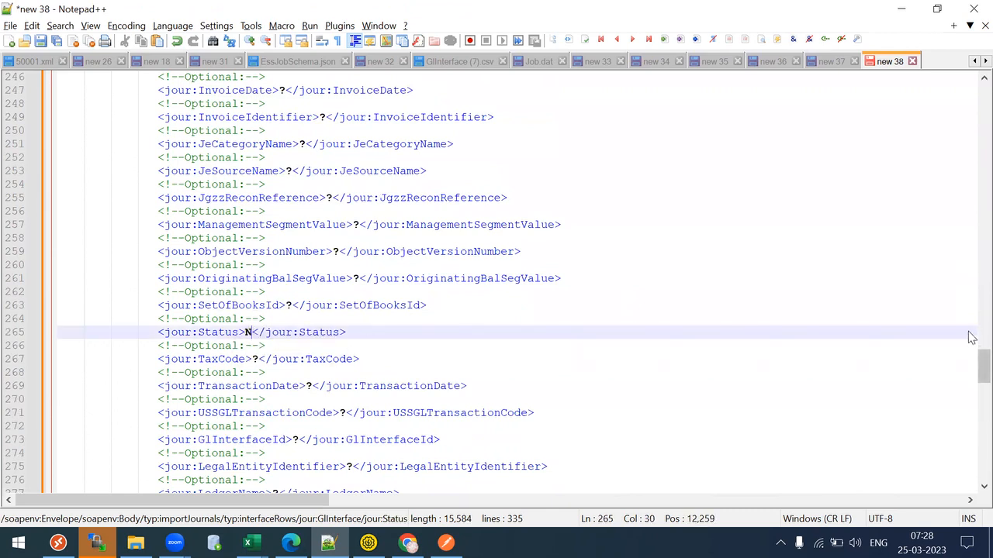
- Paste XXCTest US PL into the LedgerName element in place of the ?
drag(971, 359, 971, 384)
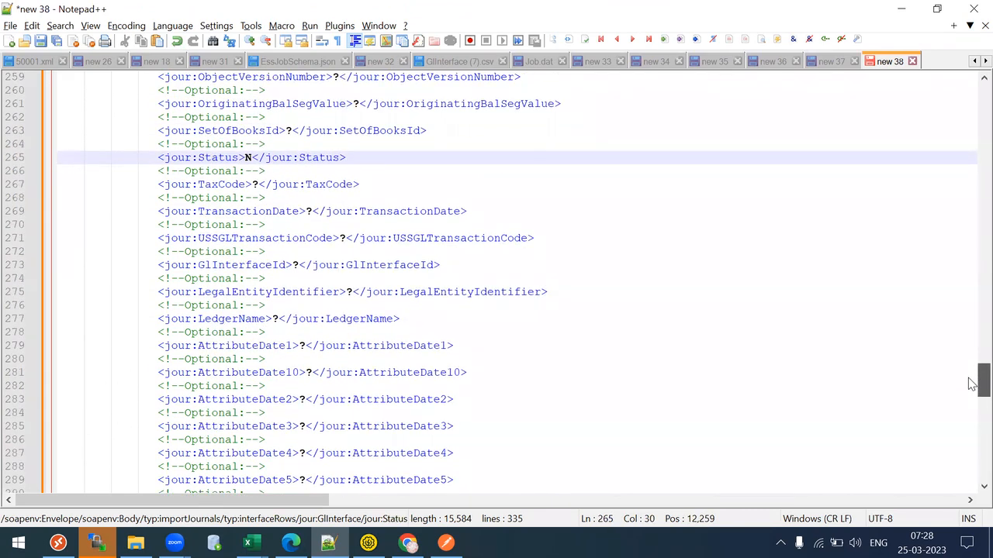
click(280, 318)
key(BackSpace)
key(ctrl+v)
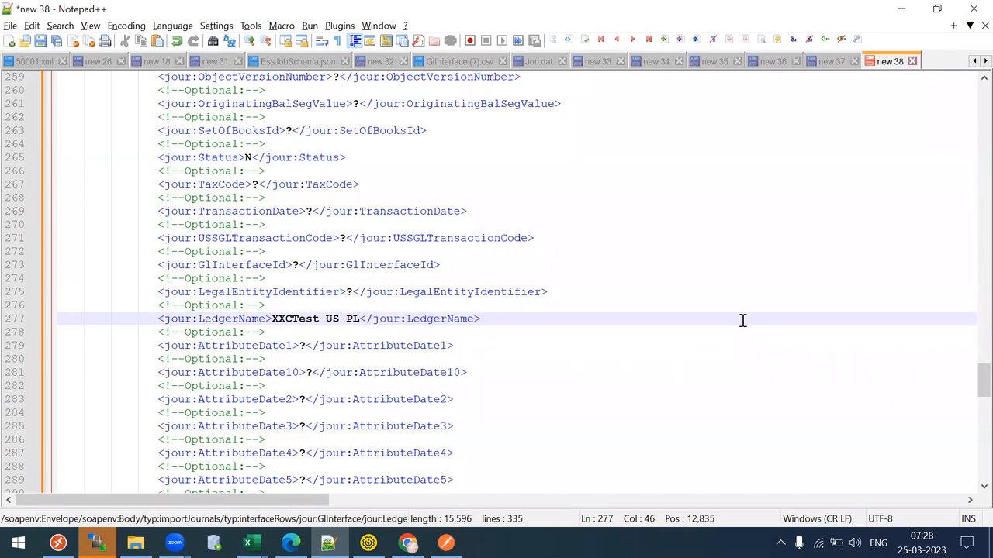
mouse_move(975, 378)
mouse_down()
mouse_move(974, 466)
mouse_move(967, 367)
mouse_up()
- Check the Accounting Date format on Oracle's Create Journal page, then return to the draft
click(408, 543)
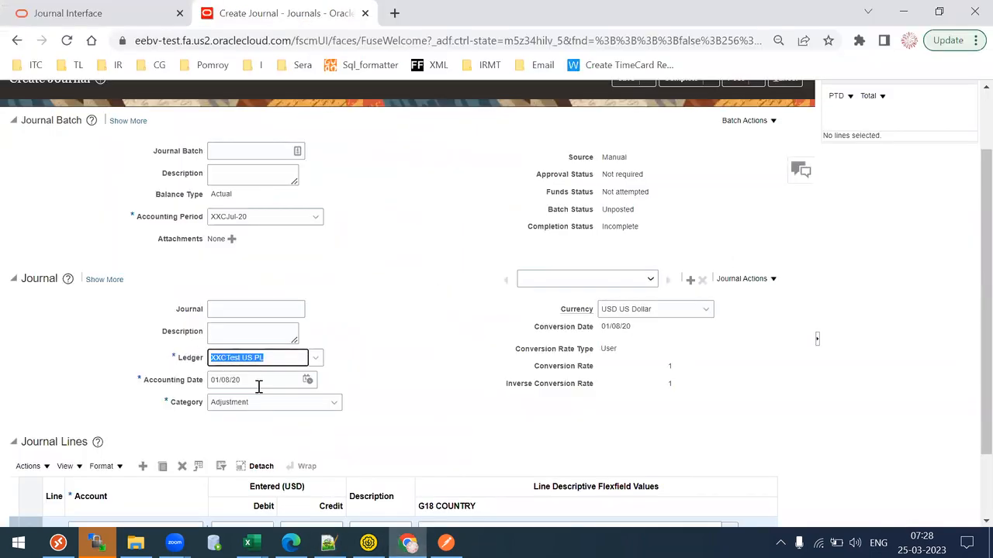
key(Tab)
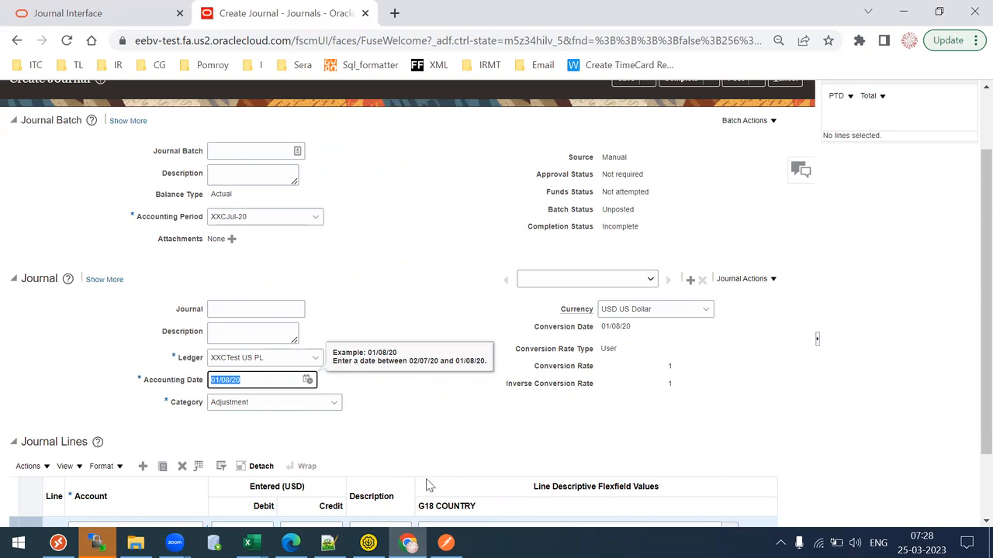
click(329, 542)
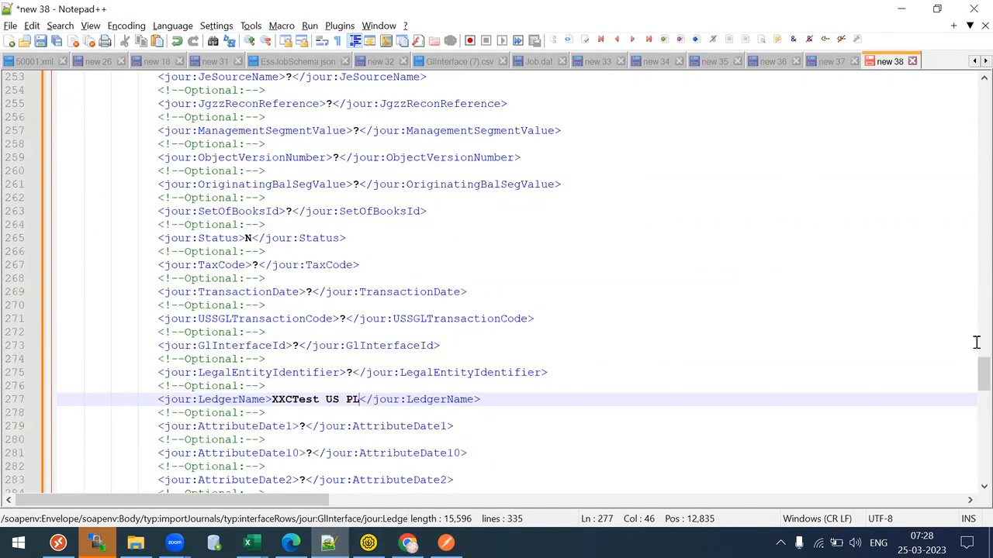
- Change the AccountingDate value from 01/08/20 to 2020-08-01
drag(972, 380, 972, 131)
drag(299, 292, 352, 287)
click(353, 292)
key(BackSpace)
key(BackSpace)
key(BackSpace)
key(BackSpace)
key(BackSpace)
key(BackSpace)
key(BackSpace)
key(BackSpace)
text(2020-08-01)
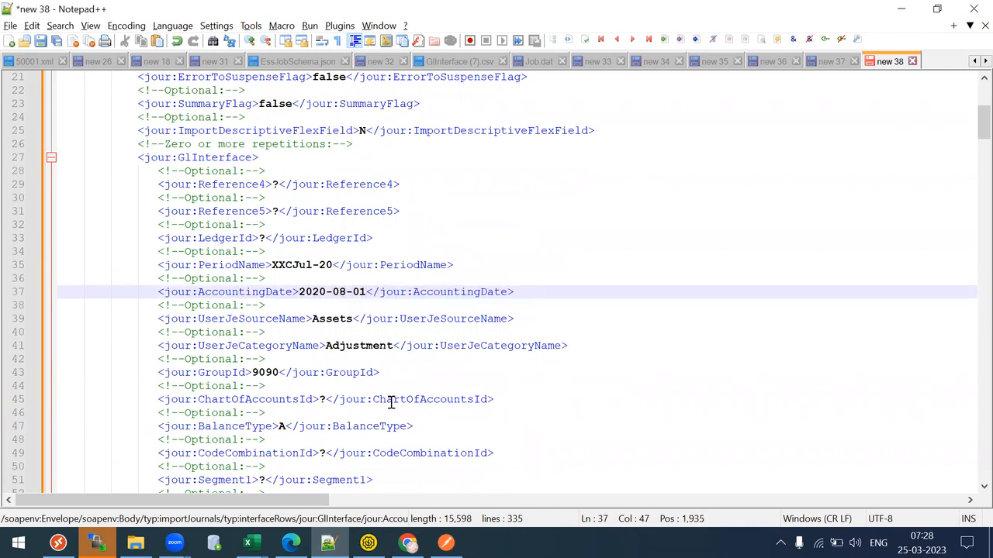
- Inspect the LedgerId placeholder, leave it unchanged, and go back to the Create Journal page
drag(243, 229, 287, 221)
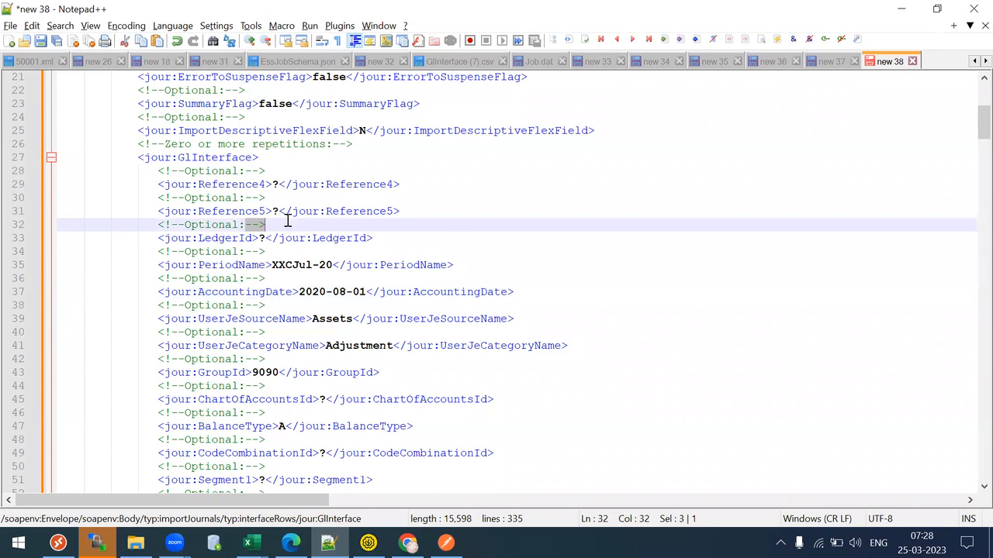
drag(225, 234, 267, 223)
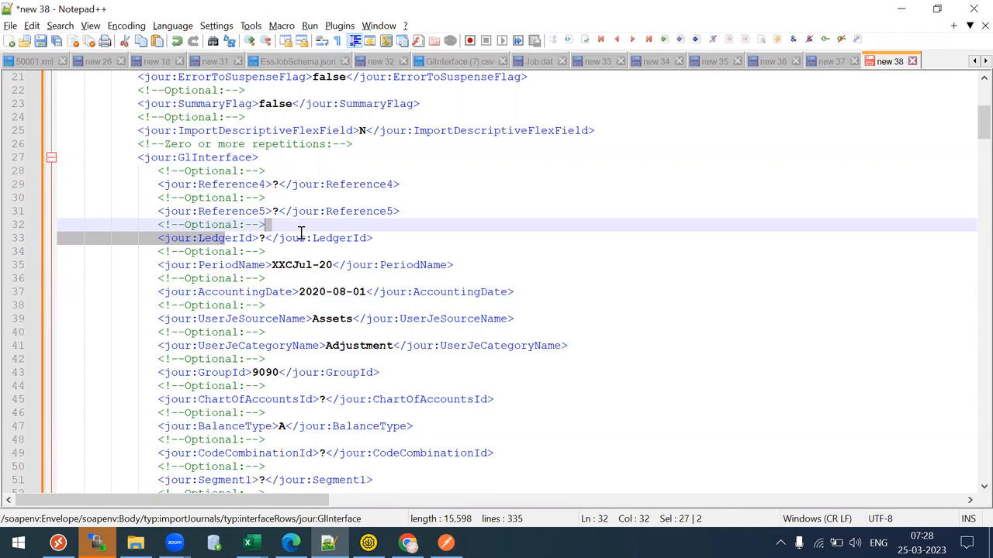
drag(260, 238, 266, 239)
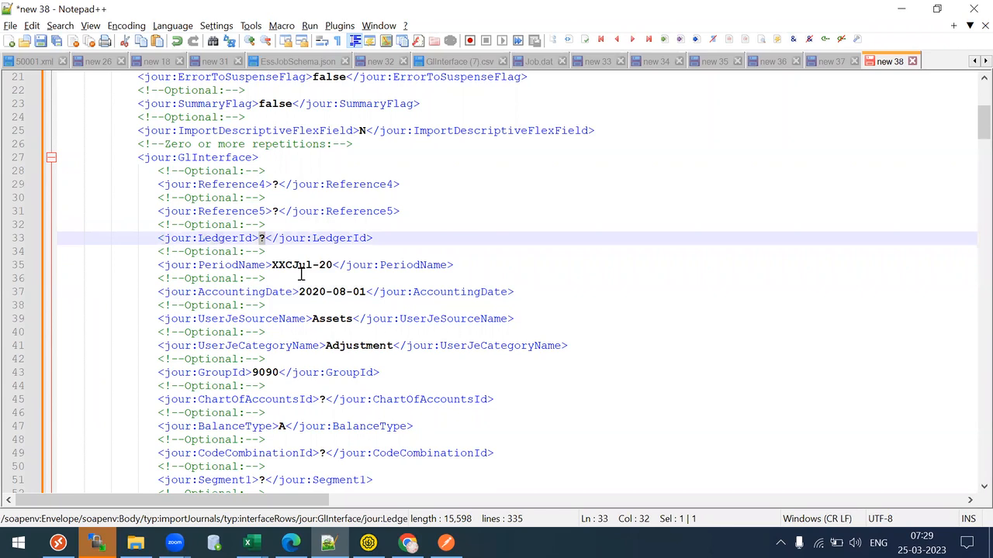
drag(260, 238, 266, 237)
click(305, 238)
drag(971, 121, 972, 138)
key(alt+Tab)
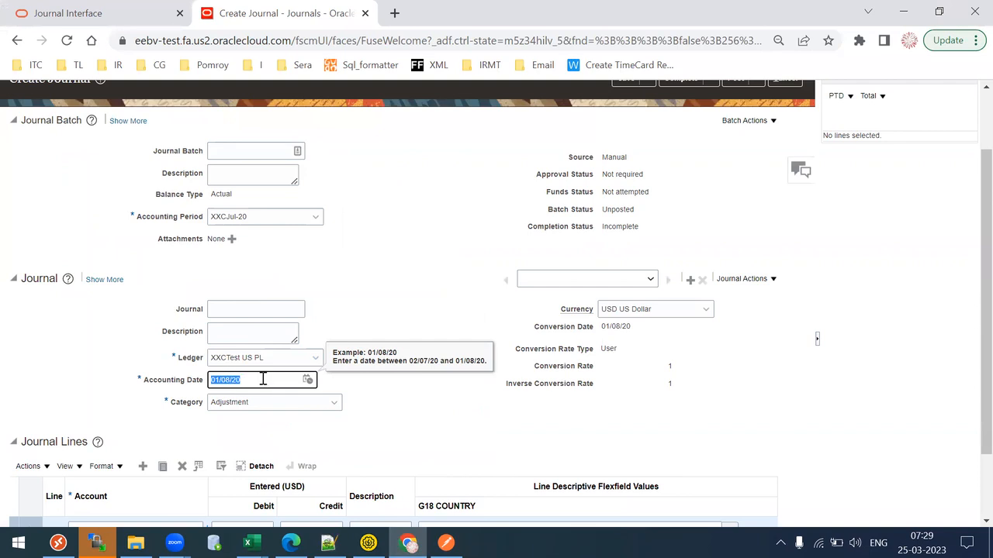
click(227, 309)
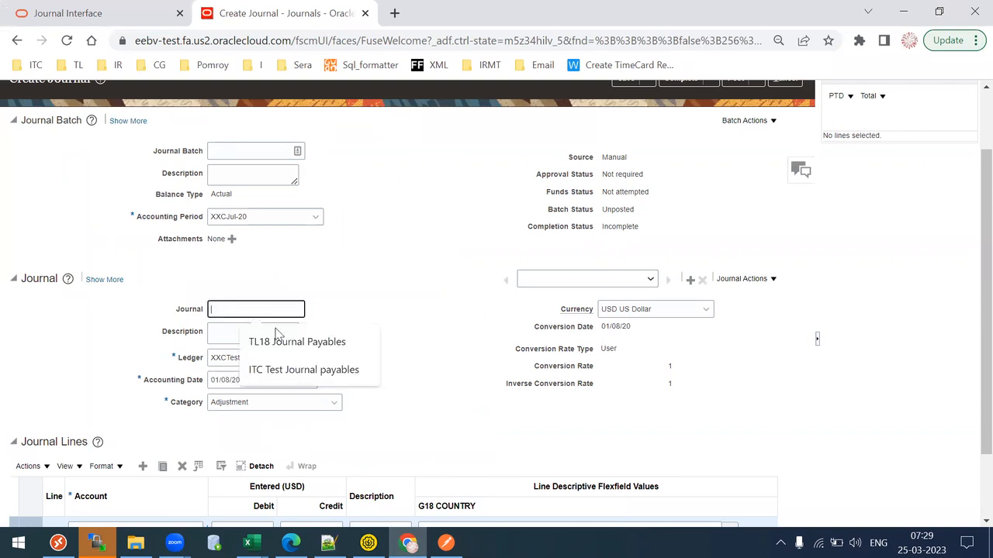
click(246, 281)
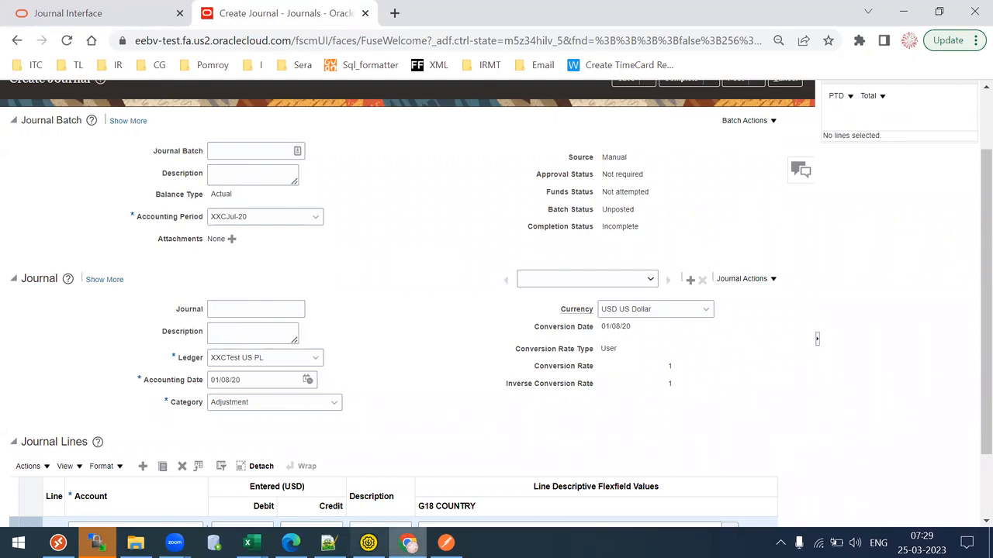
- Read the Reference10 and Reference5 descriptions in the Journal Interface documentation, then return to Notepad++
click(50, 9)
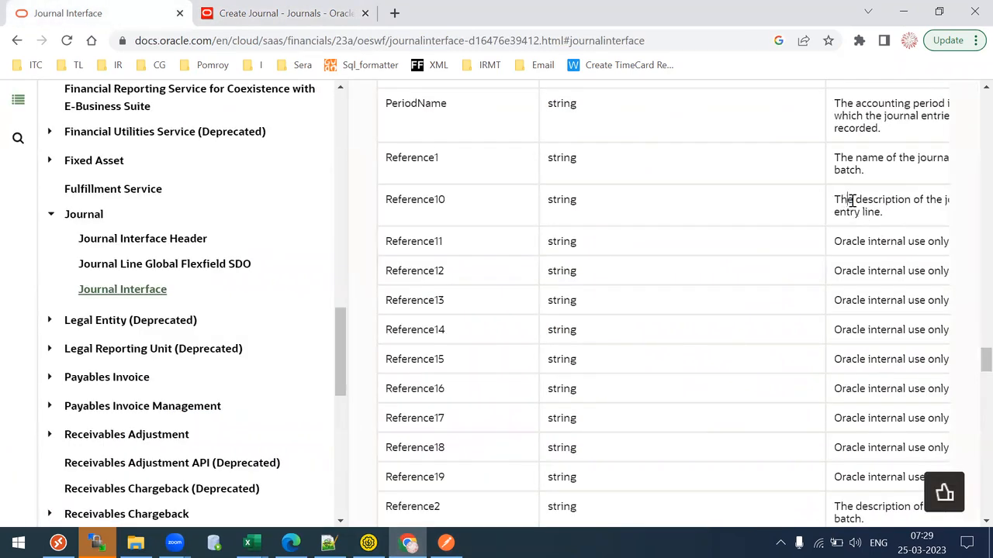
drag(851, 200, 876, 209)
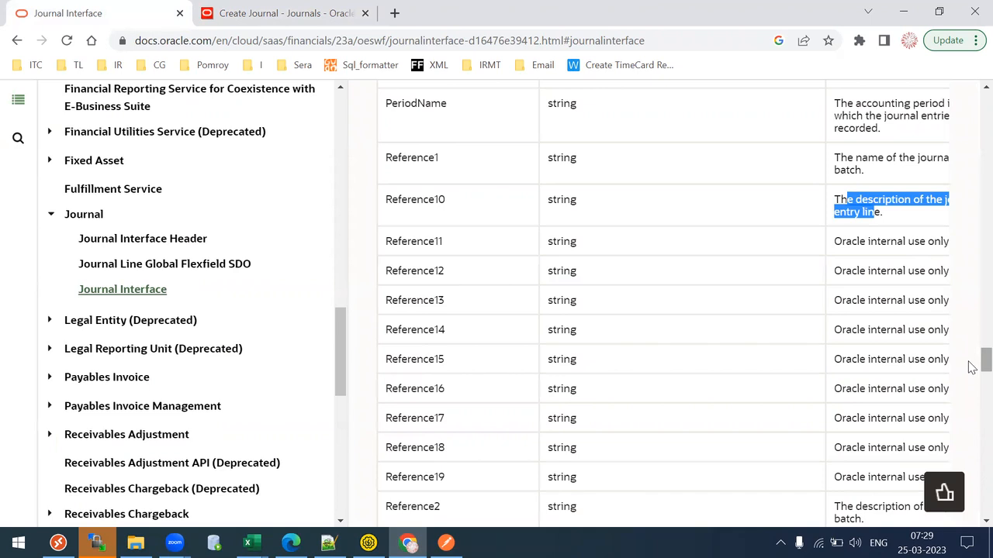
scroll(971, 359, up, 2)
scroll(972, 359, down, 2)
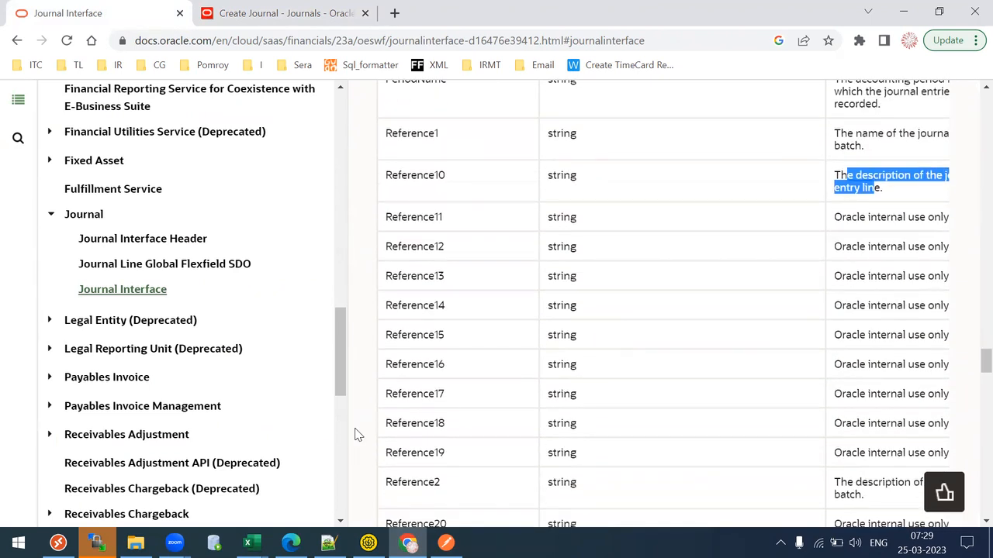
click(723, 478)
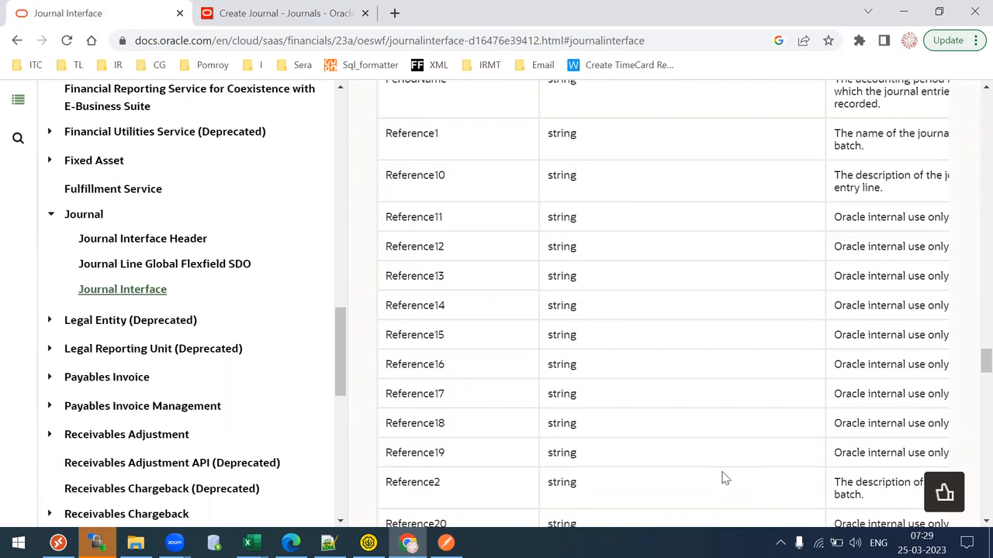
scroll(723, 479, right, 2)
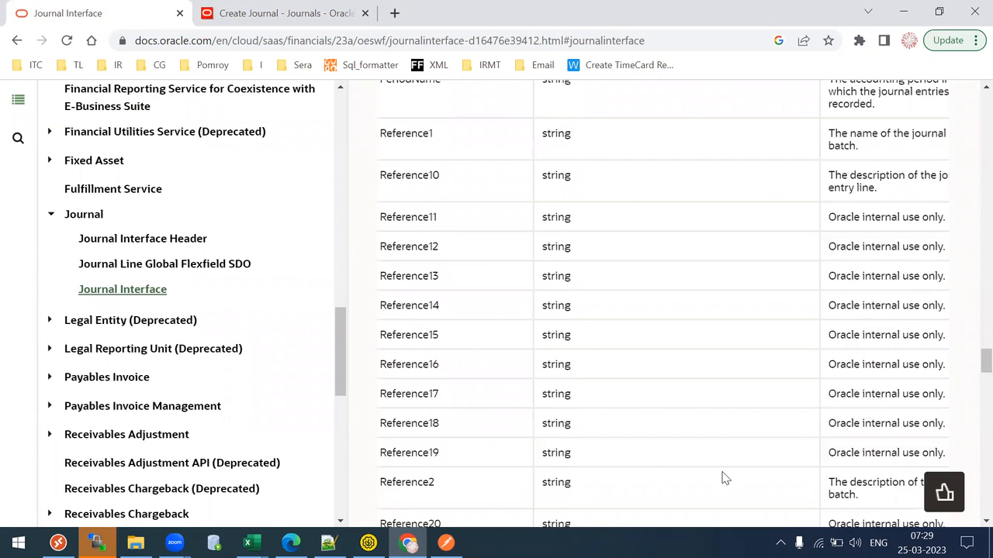
drag(983, 365, 972, 395)
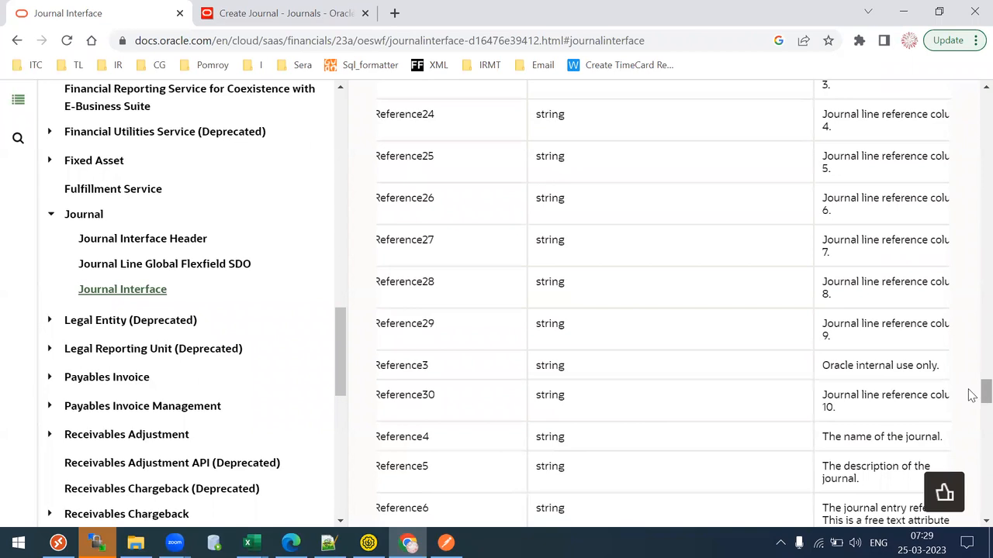
drag(846, 365, 866, 365)
drag(972, 395, 972, 403)
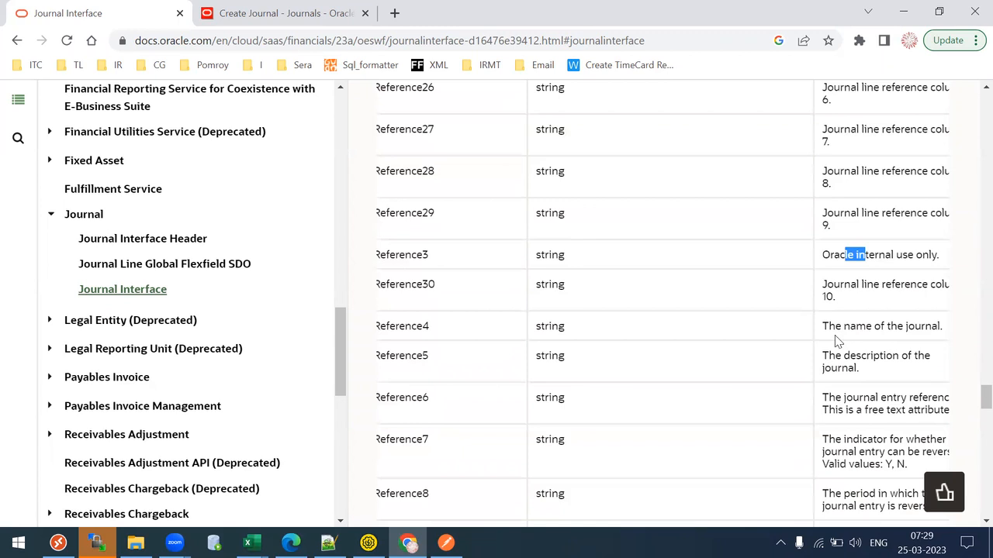
drag(823, 325, 803, 380)
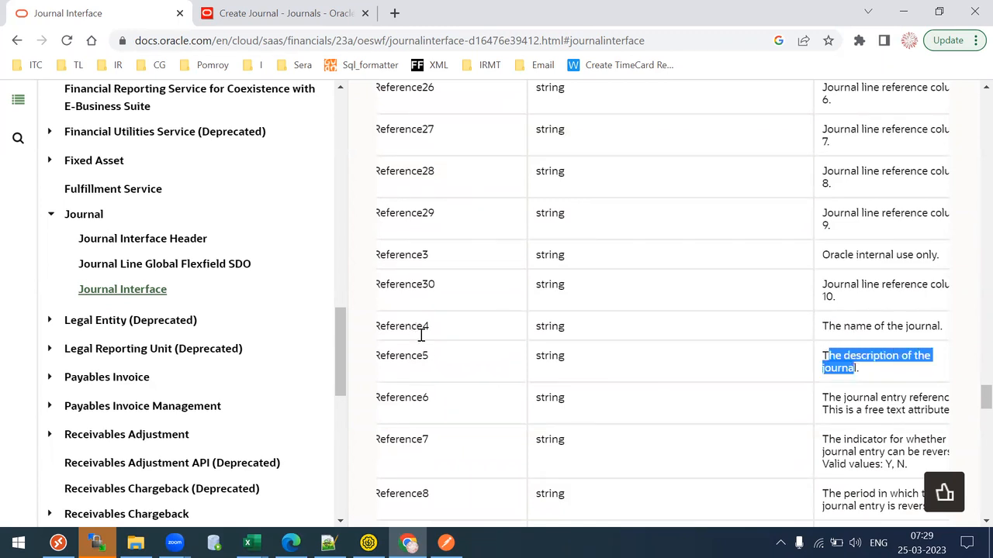
key(alt+Tab)
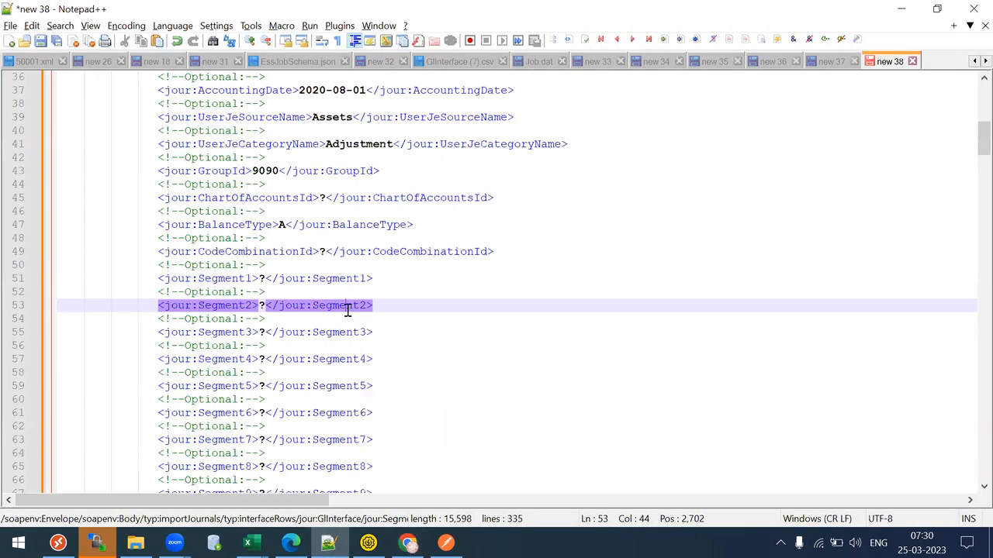
- Fill Reference4 with TL28 Assets Journal, undoing a stray TL28 typed on the PeriodName line
drag(972, 151, 972, 126)
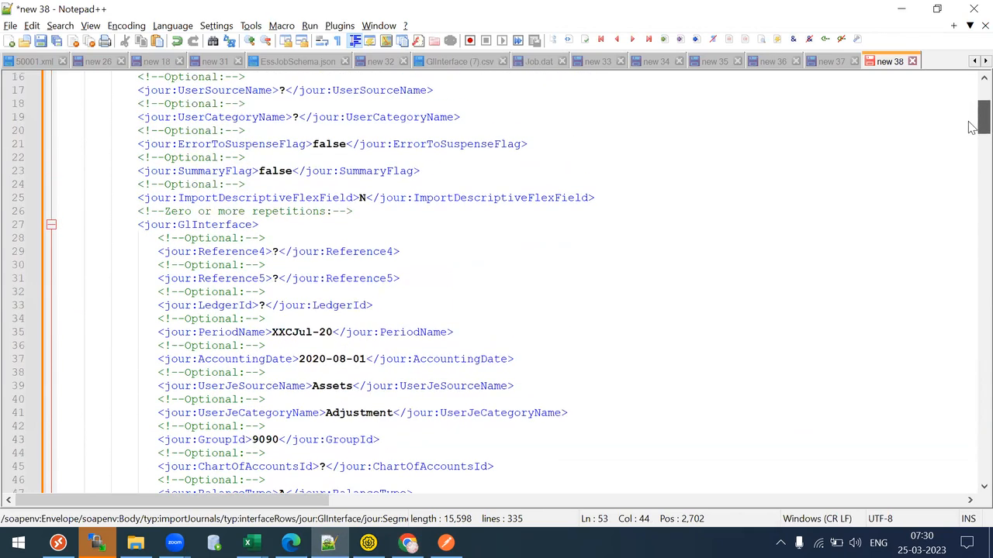
drag(272, 238, 277, 252)
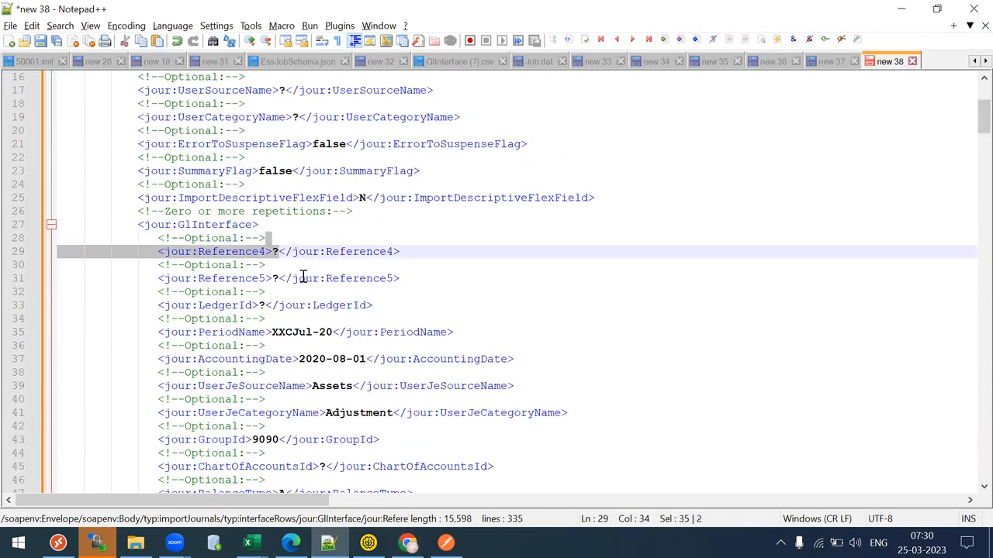
click(345, 330)
key(BackSpace)
text(TL28)
key(BackSpace)
key(BackSpace)
key(BackSpace)
key(BackSpace)
click(278, 252)
key(BackSpace)
text(TL28 )
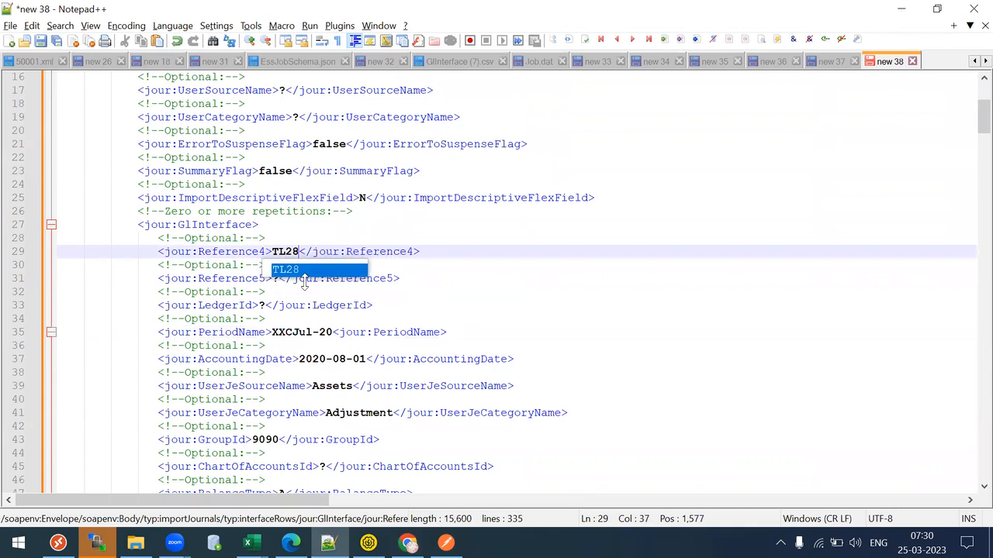
text(Assets )
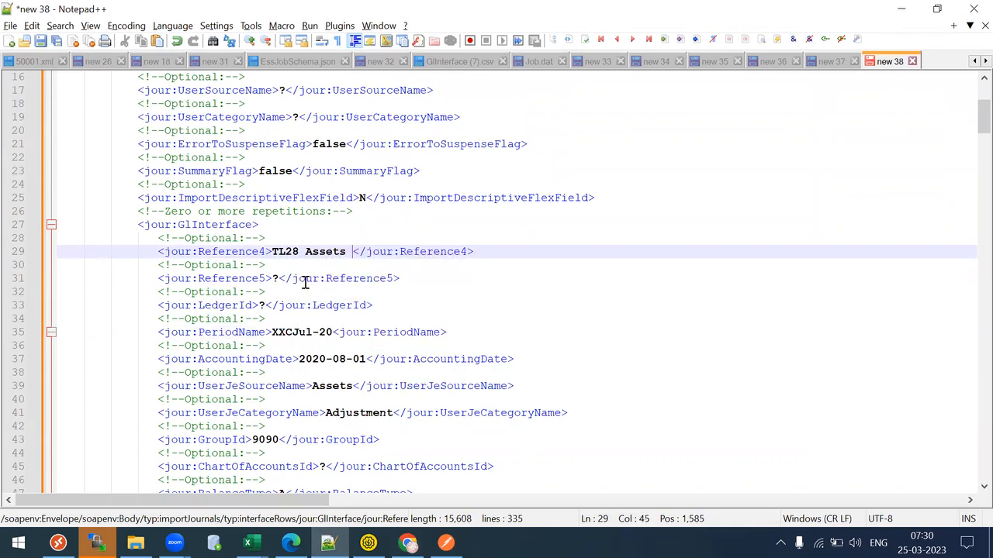
text(Journal)
- Copy TL28 Assets Journal into Reference5 as well, then bring up the Journal Interface documentation
key(Escape)
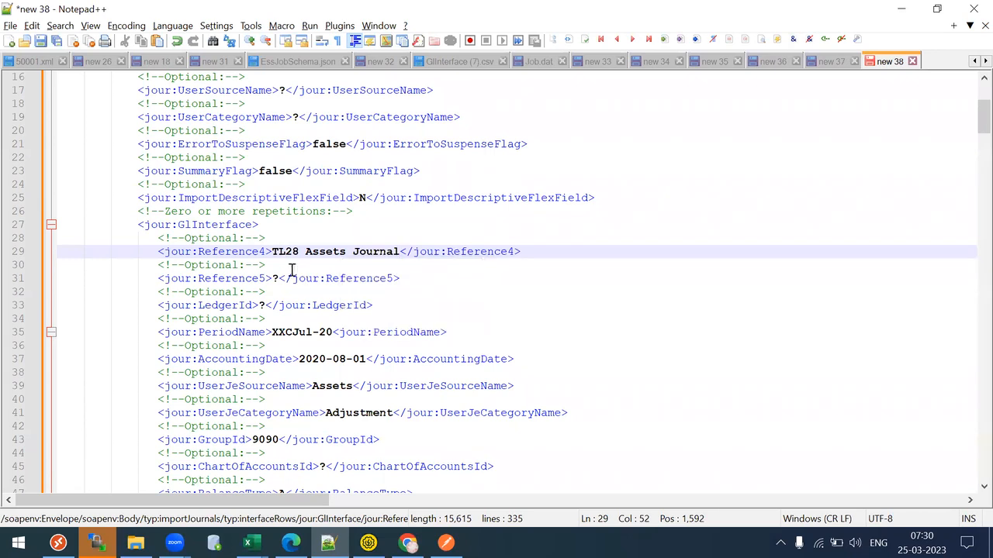
drag(272, 251, 400, 250)
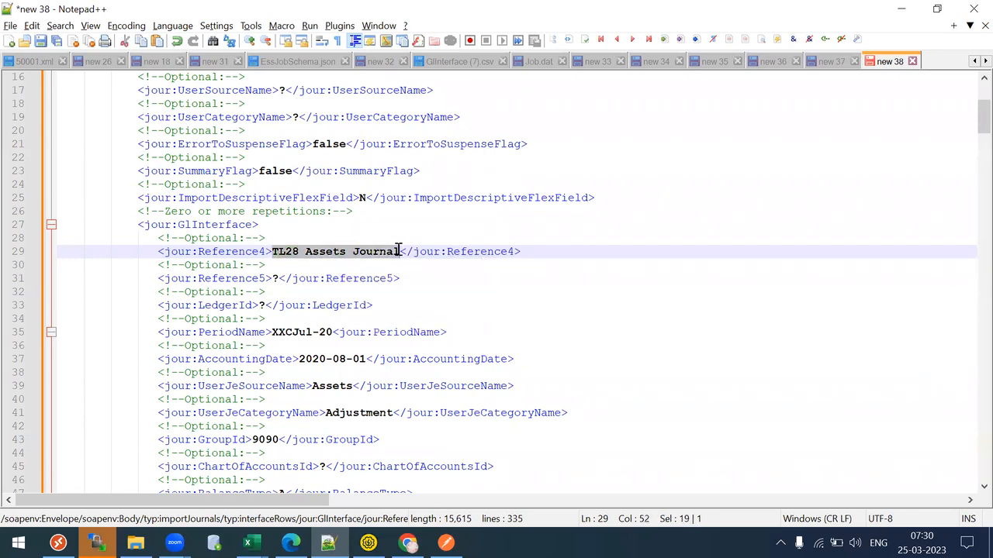
key(ctrl+c)
click(280, 278)
key(shift+Left)
key(ctrl+v)
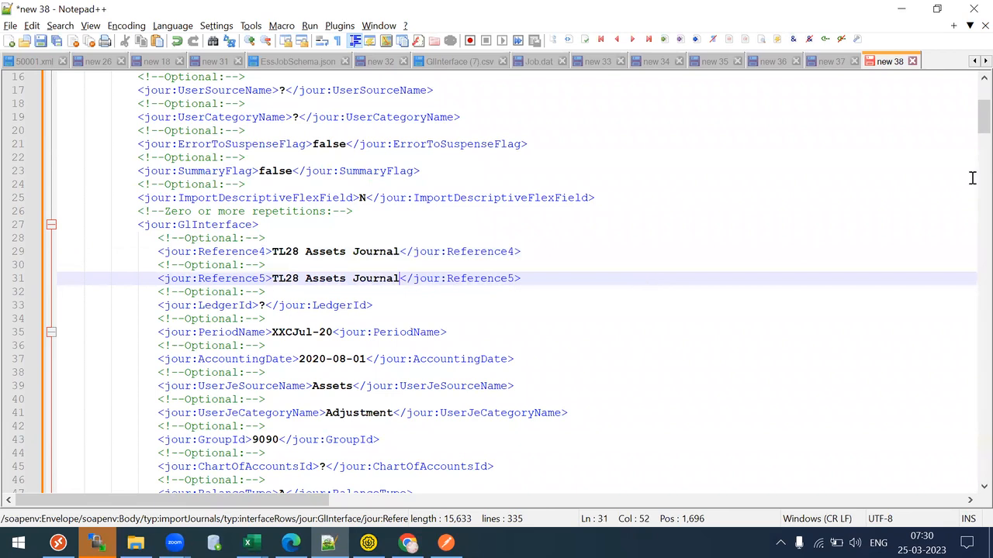
drag(983, 118, 982, 128)
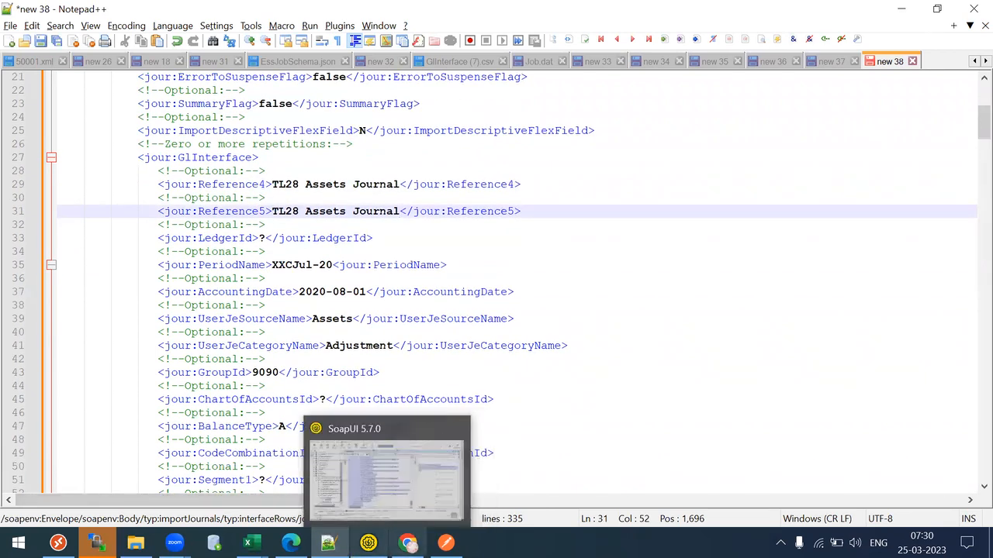
key(alt+Tab)
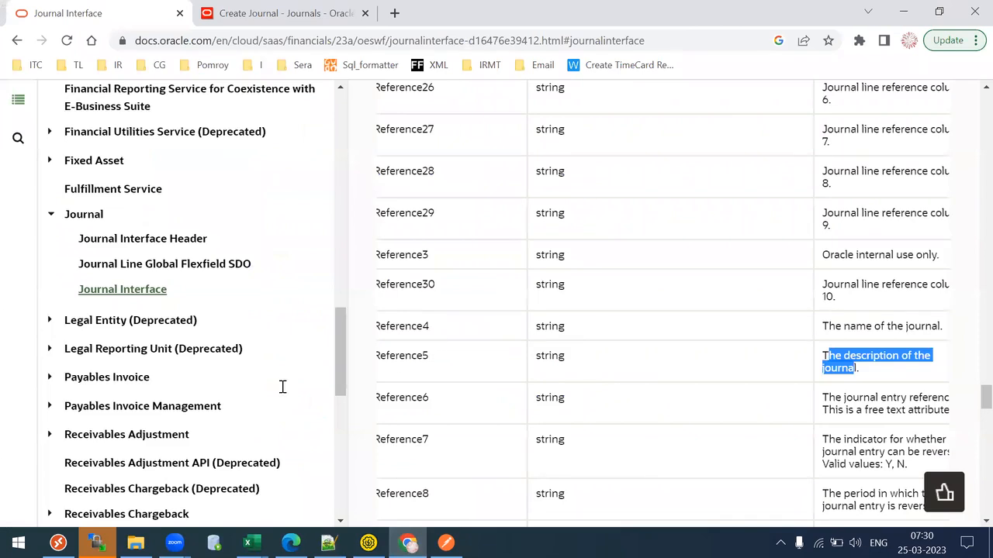
- Review the Account, Debit, Credit and Description fields in the Journal Lines table, then return to Notepad++
key(ctrl+Tab)
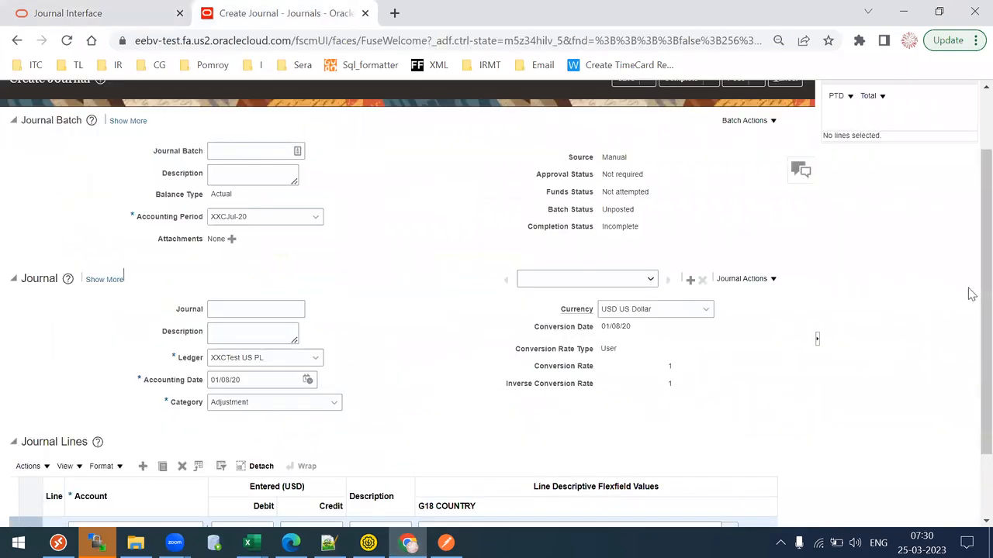
scroll(558, 271, down, 1)
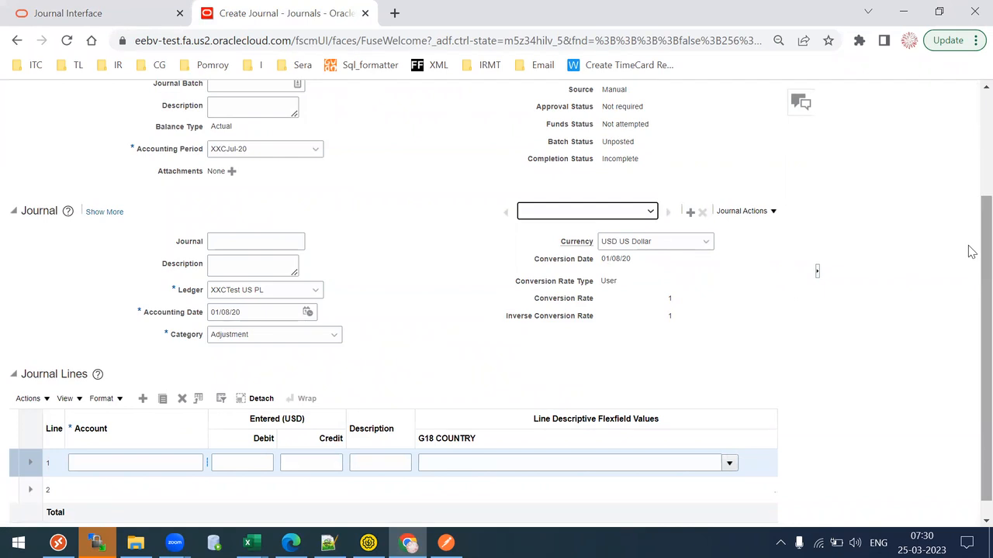
scroll(134, 448, down, 1)
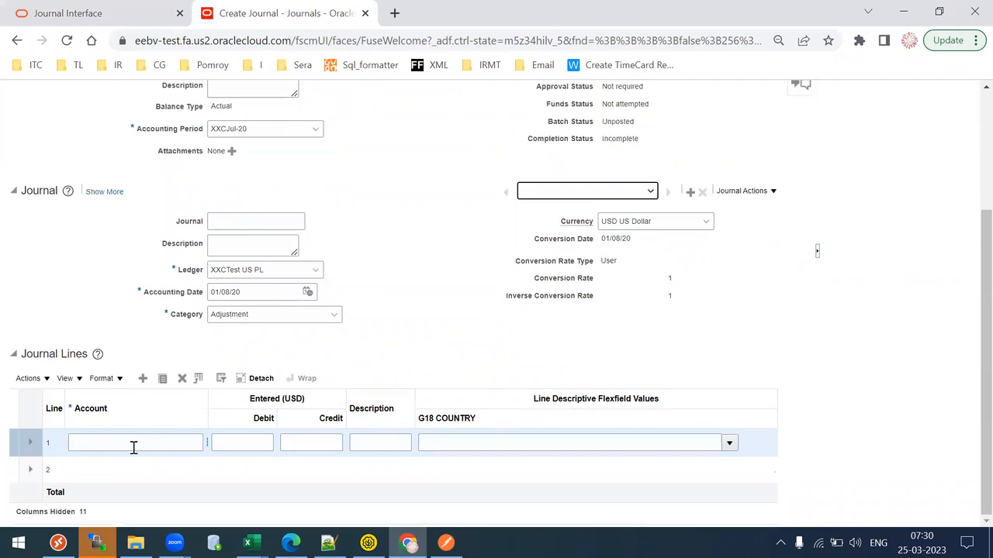
click(122, 448)
click(228, 444)
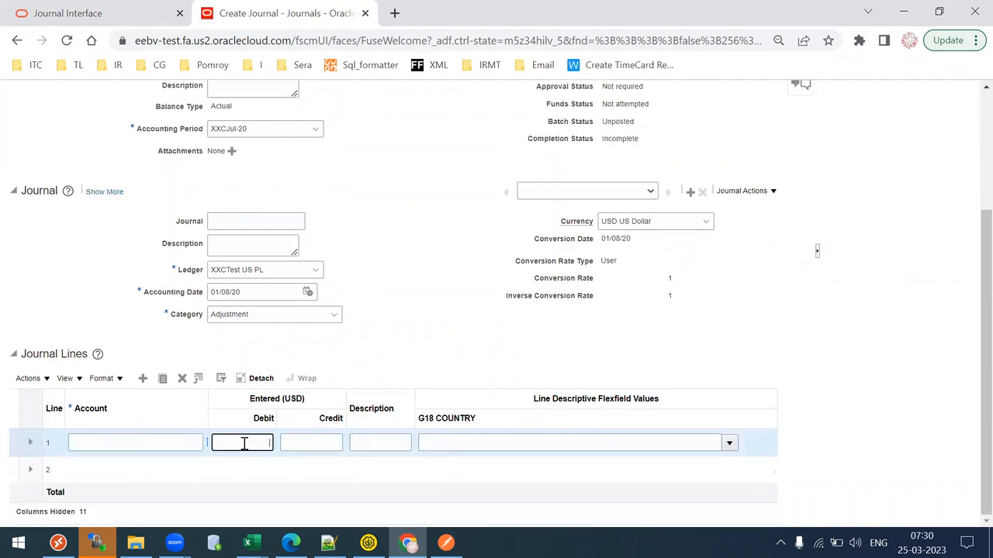
click(298, 442)
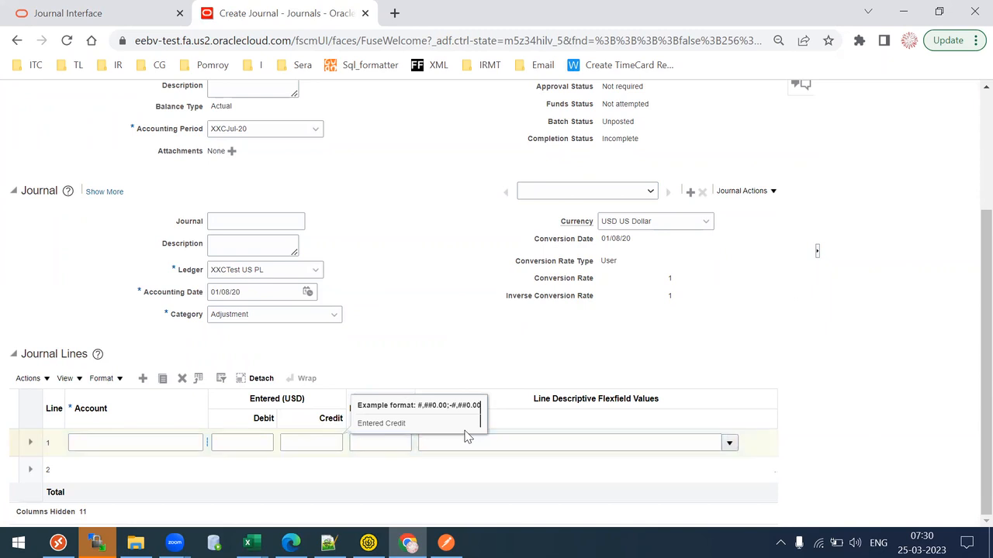
click(396, 440)
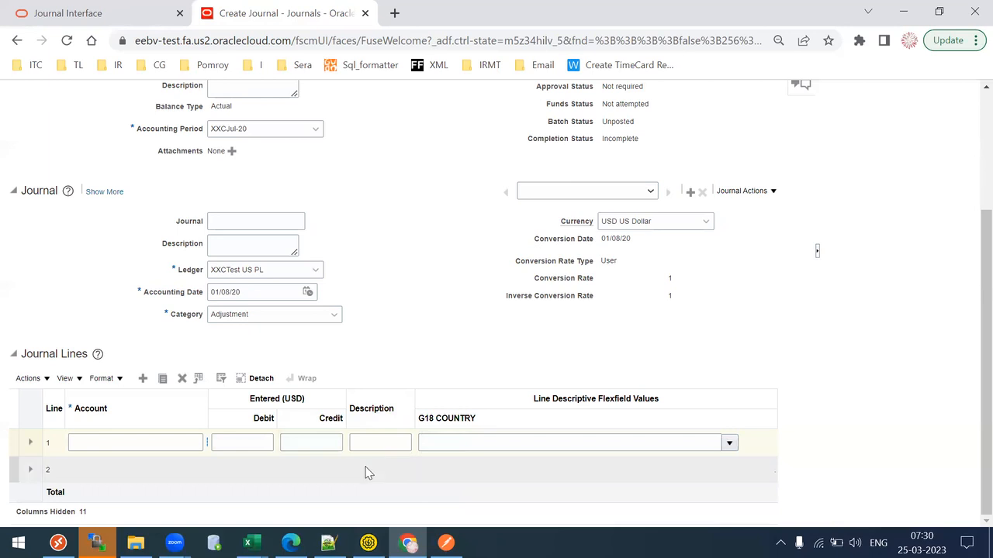
mouse_move(329, 543)
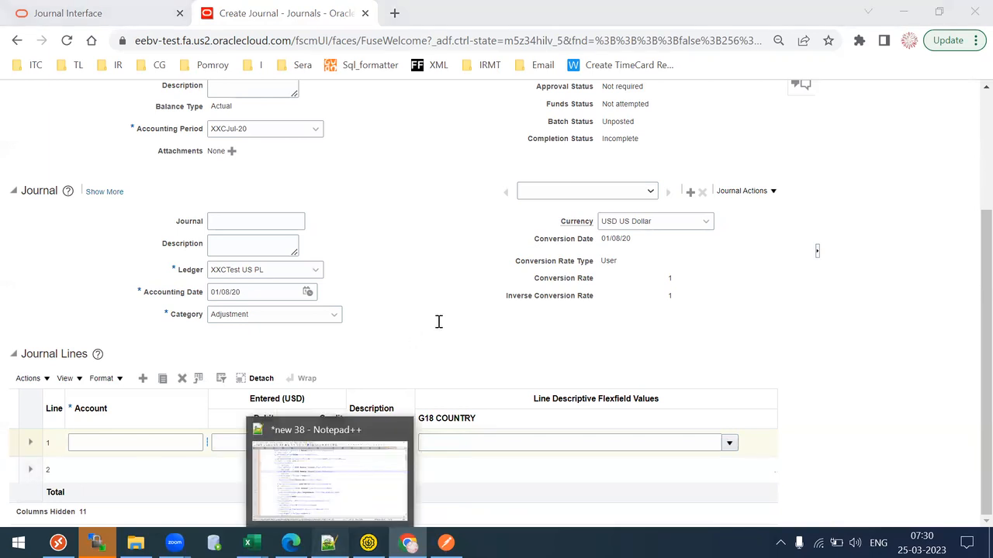
key(alt+Tab)
drag(976, 123, 971, 256)
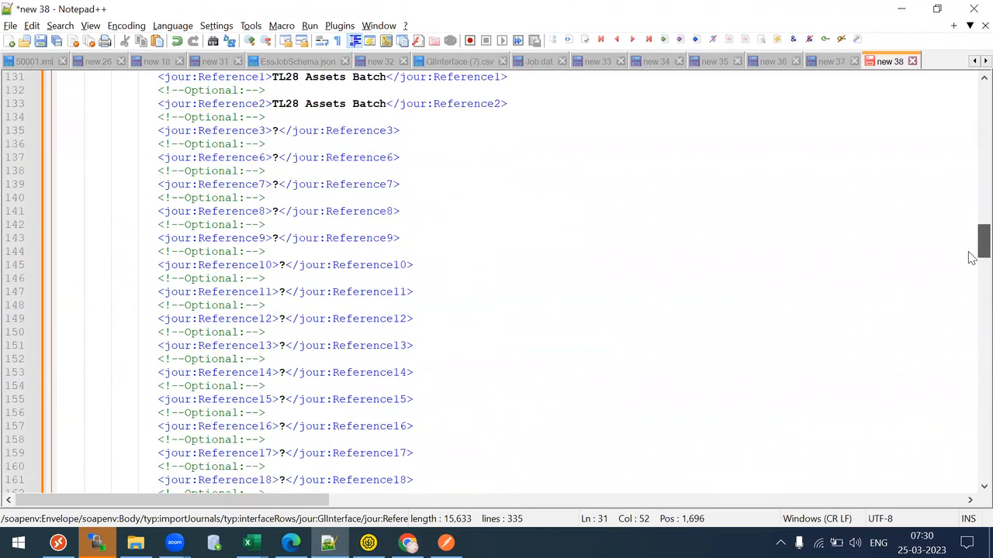
- Replace the Reference10 placeholder with TL28AssetLine
click(284, 266)
key(BackSpace)
text(TL28 Jour)
key(BackSpace)
key(BackSpace)
key(BackSpace)
key(BackSpace)
text(AssetLine)
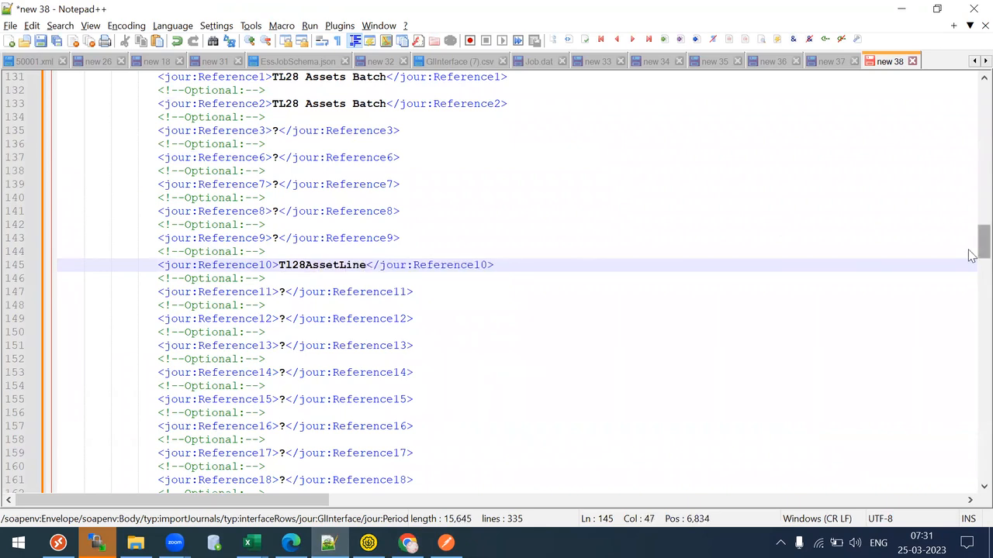
- Set Segment1, Segment2 and Segment3 to 10, 000 and 0000
scroll(972, 243, up, 3)
drag(972, 243, 971, 159)
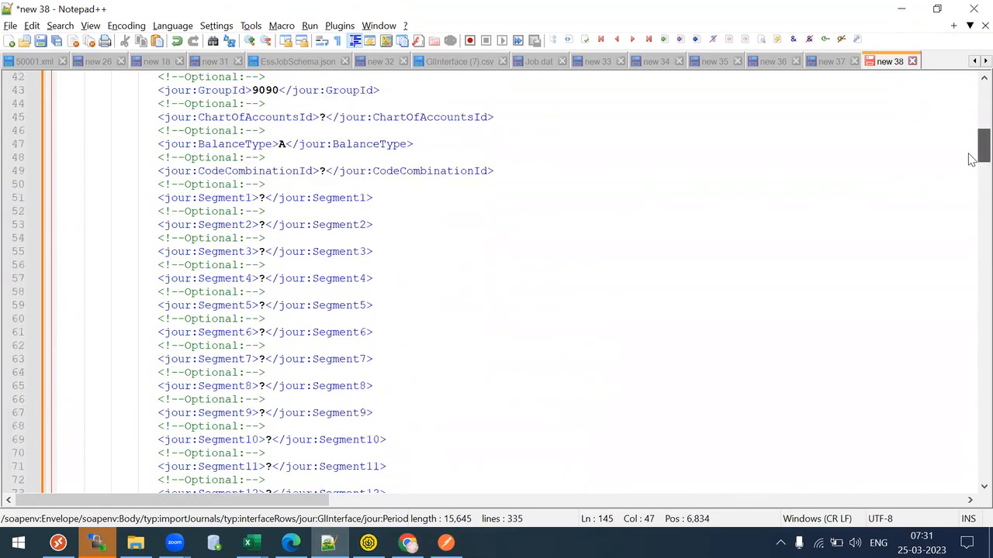
click(265, 197)
key(BackSpace)
text(10)
key(Down)
key(Down)
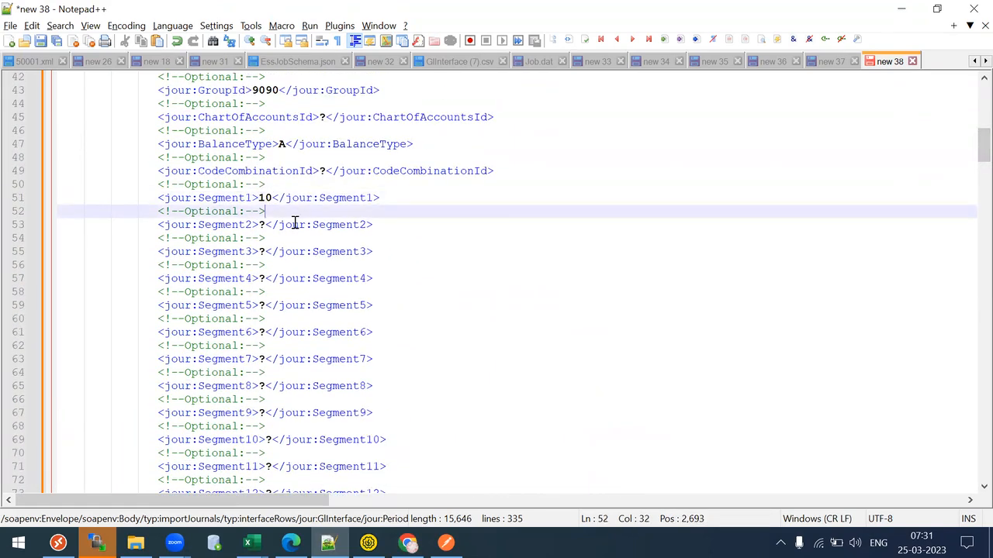
key(BackSpace)
text(000)
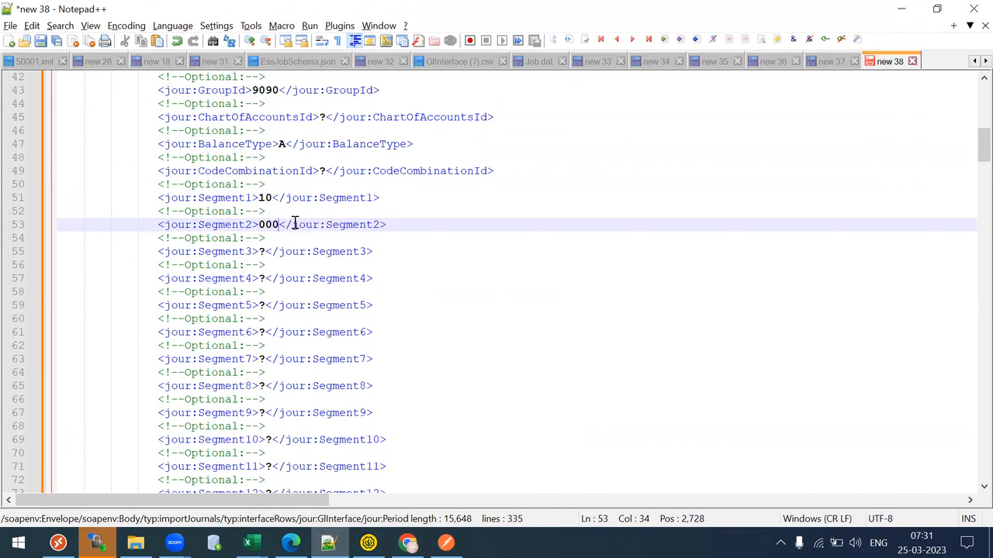
key(Down)
key(Down)
key(Left)
key(BackSpace)
text(0000)
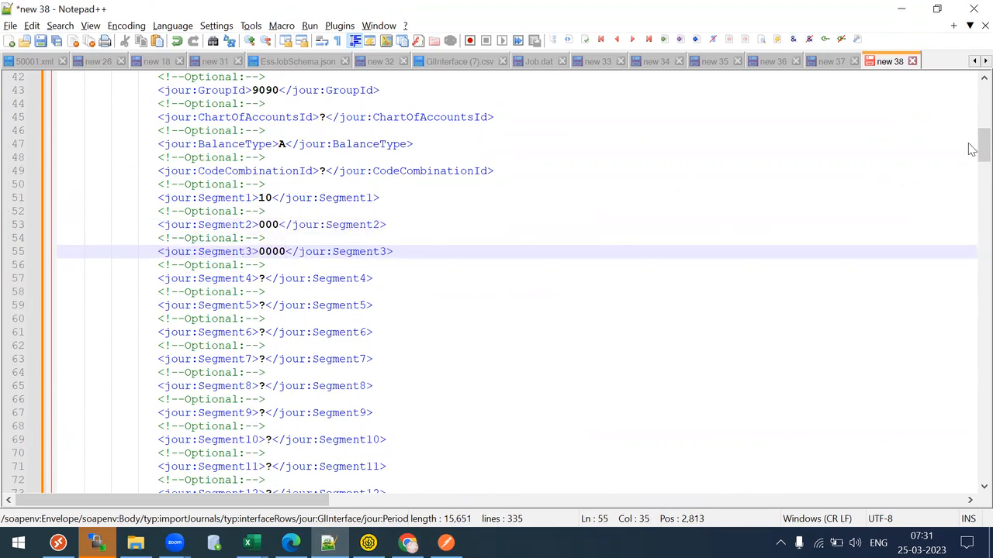
- Set the entered credit and debit to currency USD with amount 100 each
drag(971, 147, 972, 228)
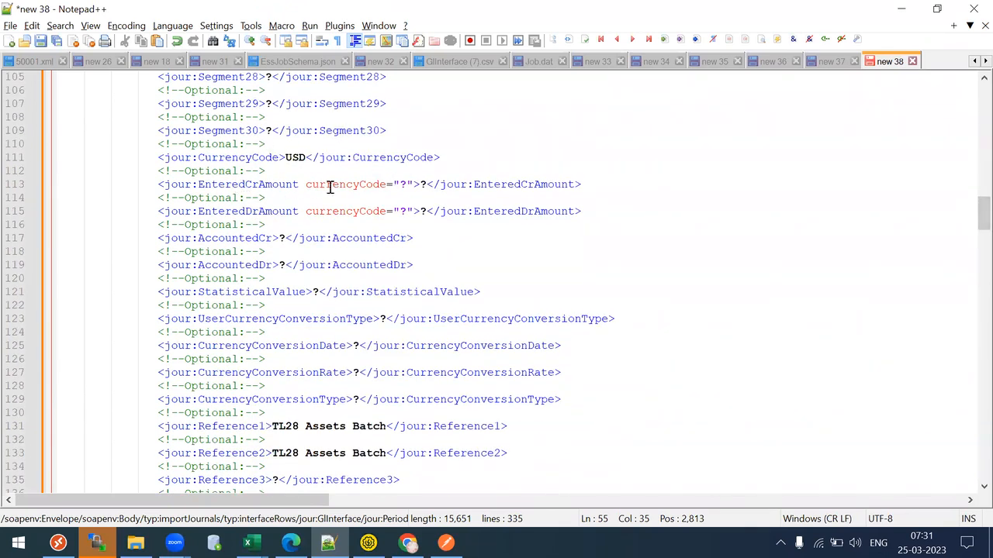
drag(405, 184, 440, 211)
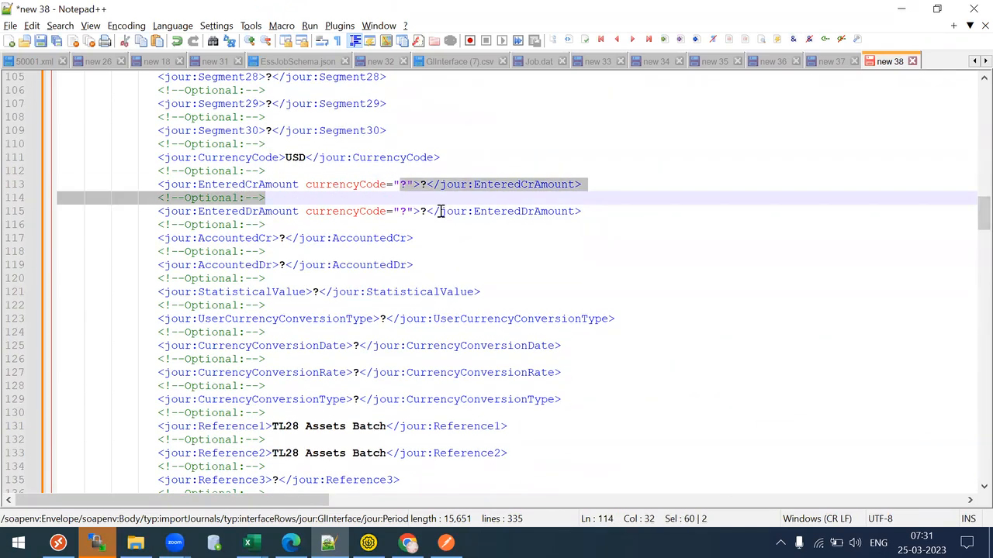
click(406, 186)
key(BackSpace)
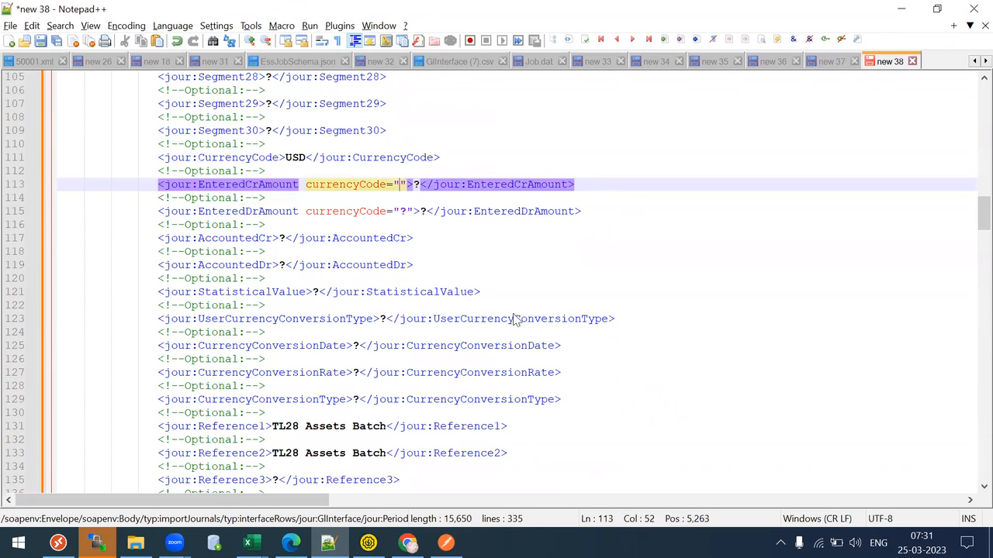
text(USD)
key(Right)
key(Right)
key(shift+Right)
text(100)
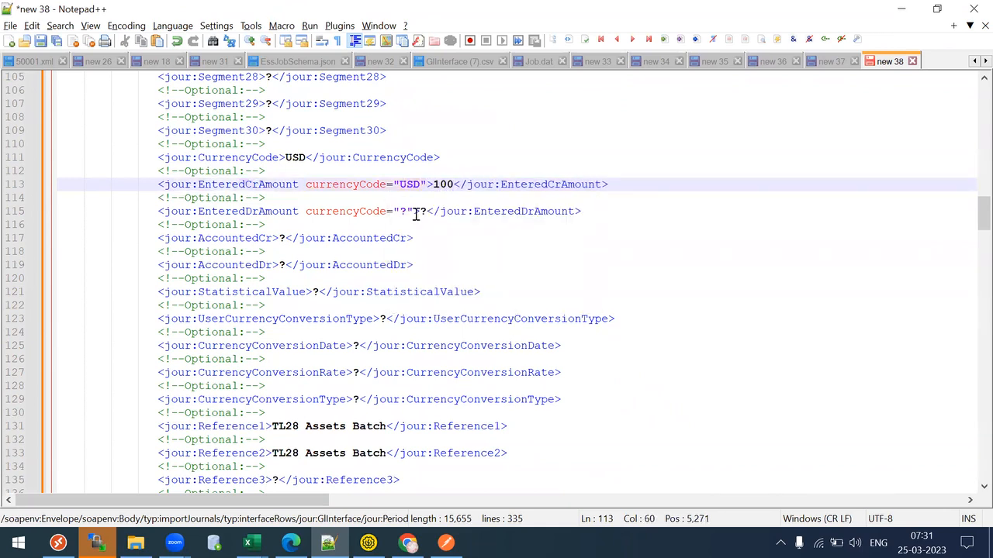
click(408, 211)
key(BackSpace)
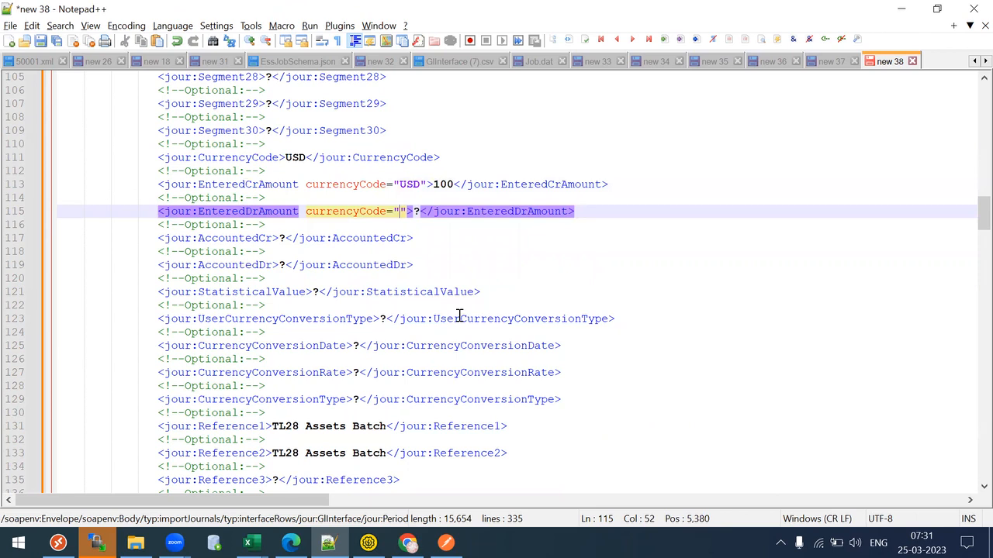
text(USD)
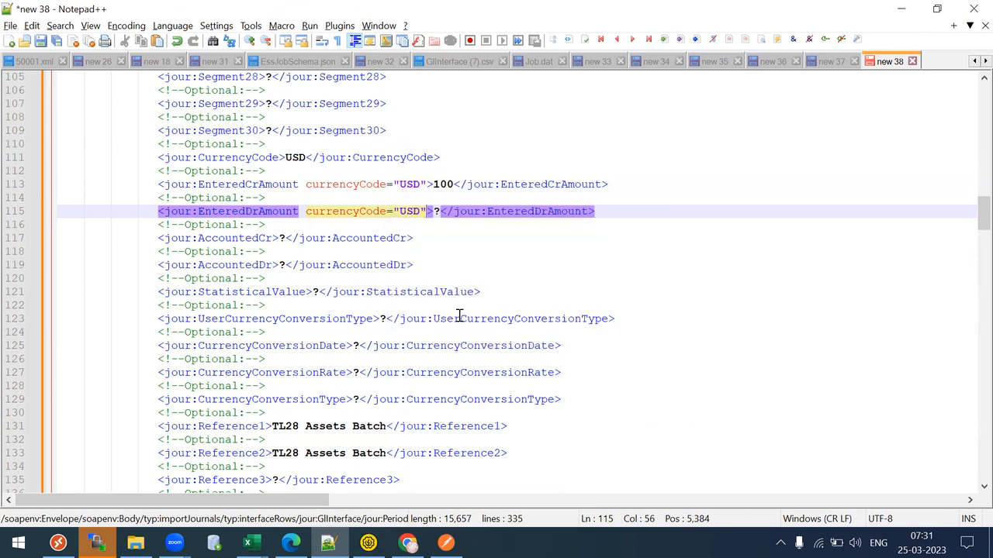
key(Right)
key(Right)
key(Delete)
text(100)
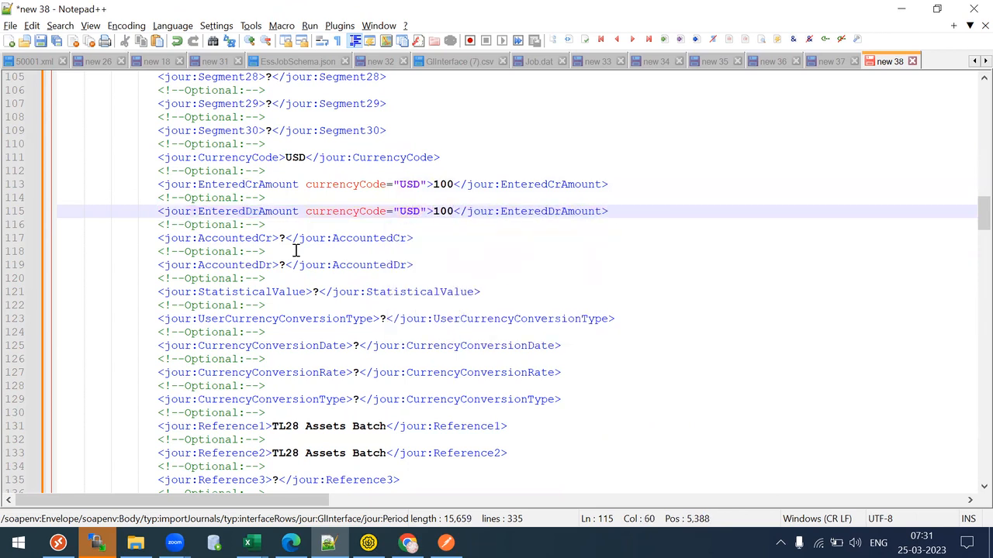
- Set AccountedCr and AccountedDr to 100, then switch over to SoapUI
click(285, 239)
key(BackSpace)
text(100)
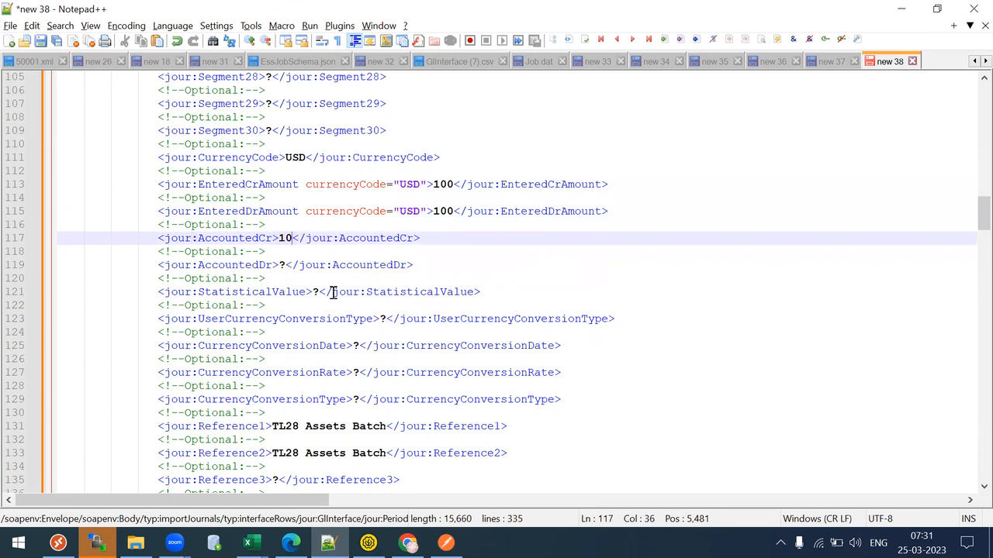
key(Down)
key(Down)
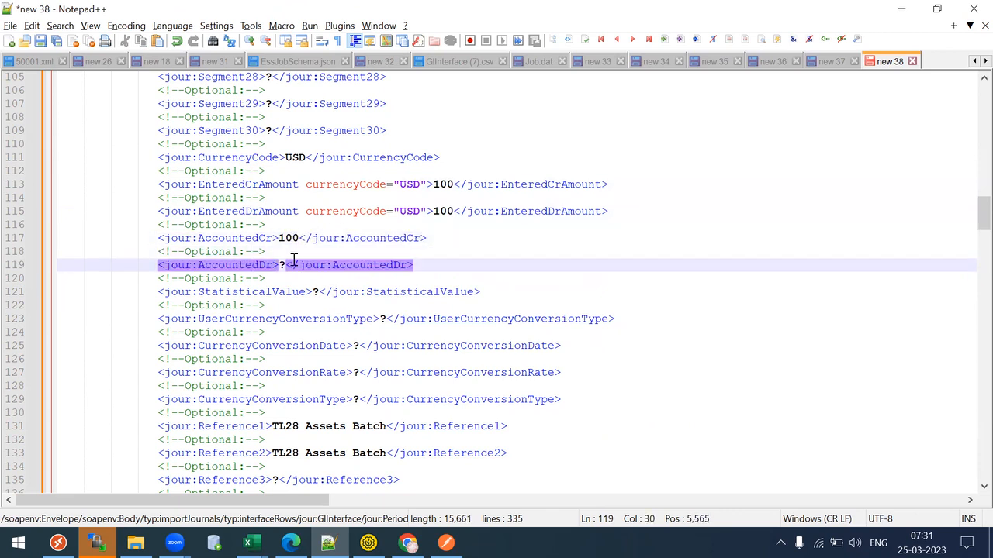
click(286, 265)
key(BackSpace)
text(100)
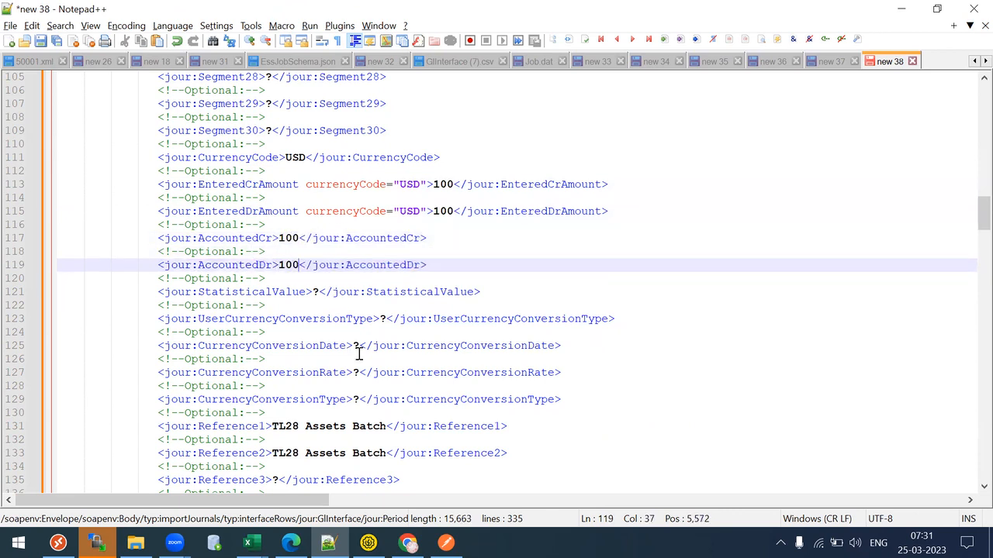
drag(979, 213, 978, 107)
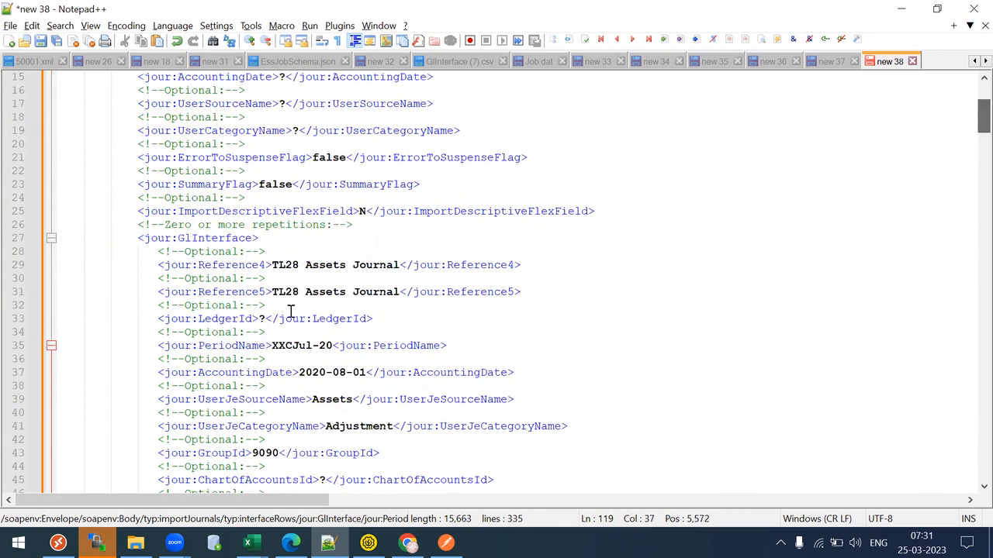
key(alt+Tab)
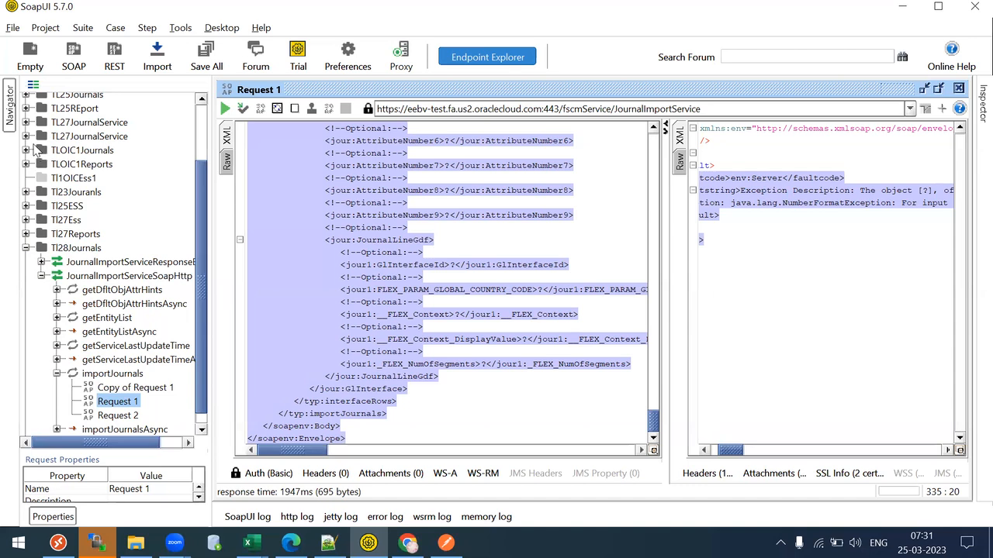
- Open and review TLOIC1Journals' importJournals Request 1, then collapse that project
click(25, 151)
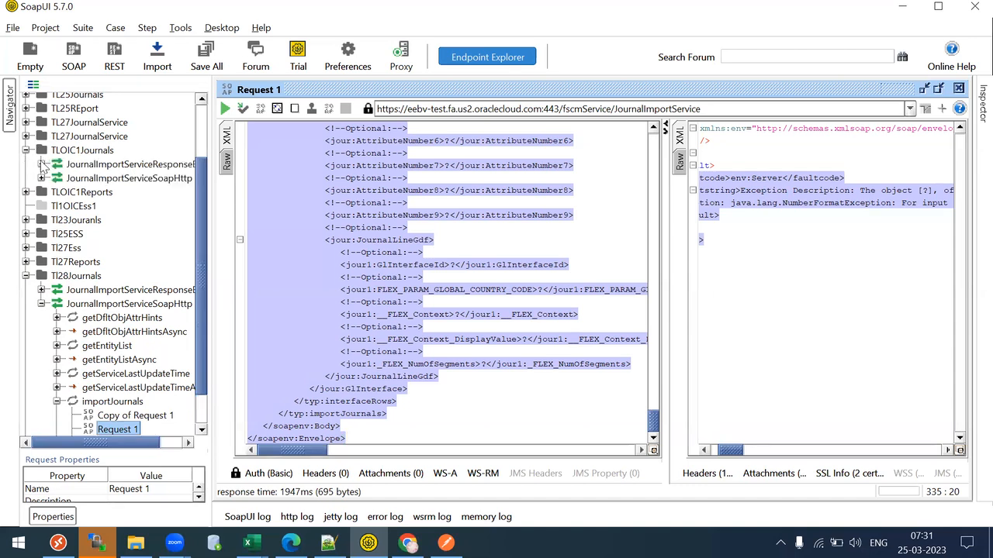
click(41, 178)
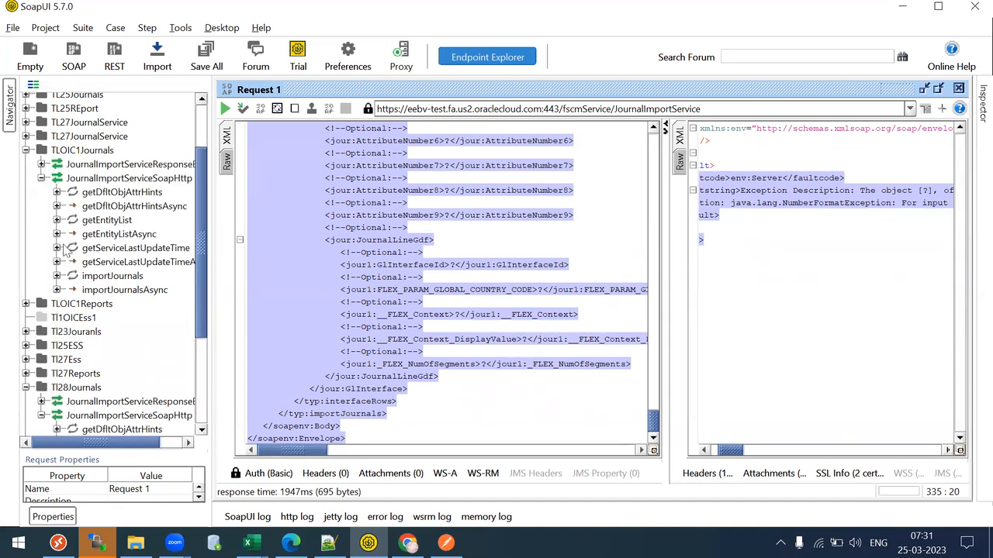
click(56, 276)
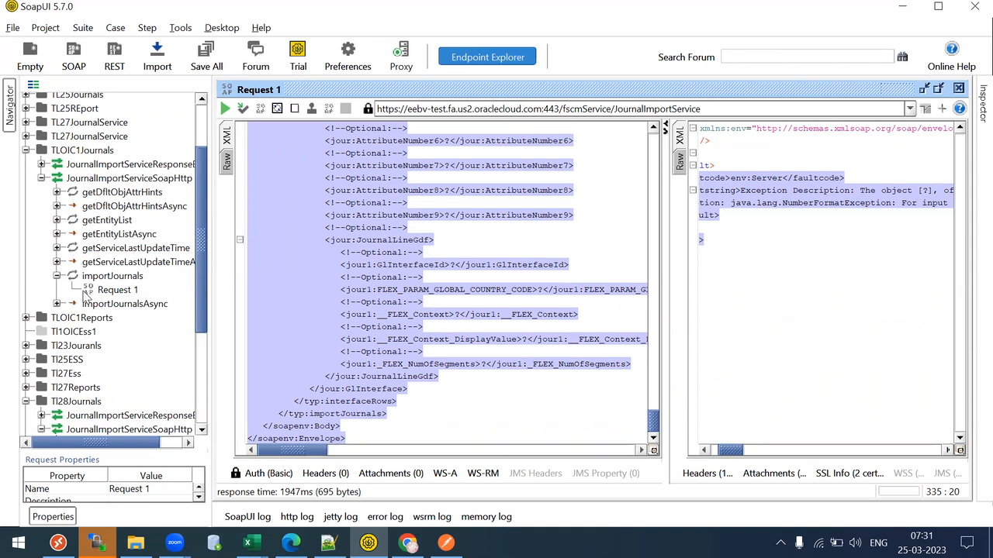
click(87, 290)
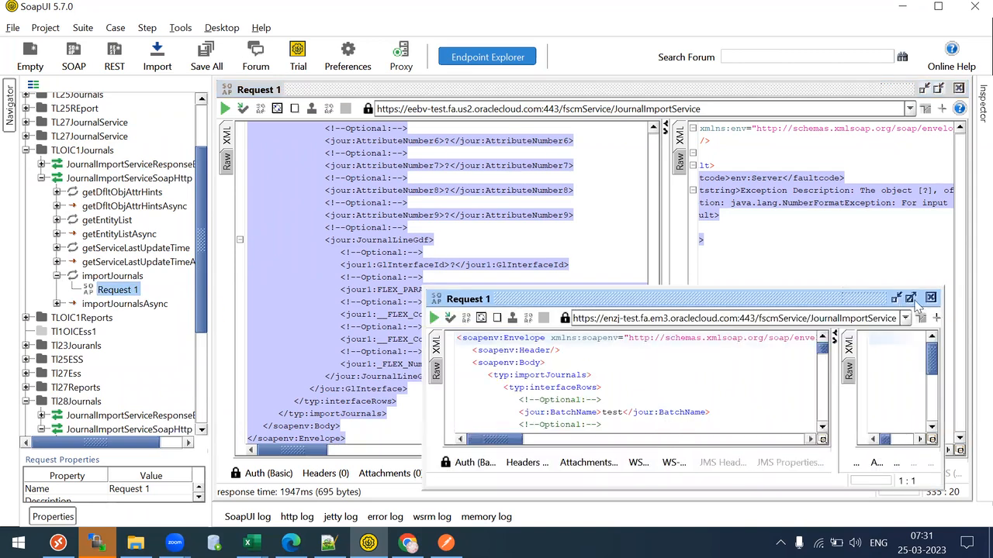
drag(735, 176, 741, 110)
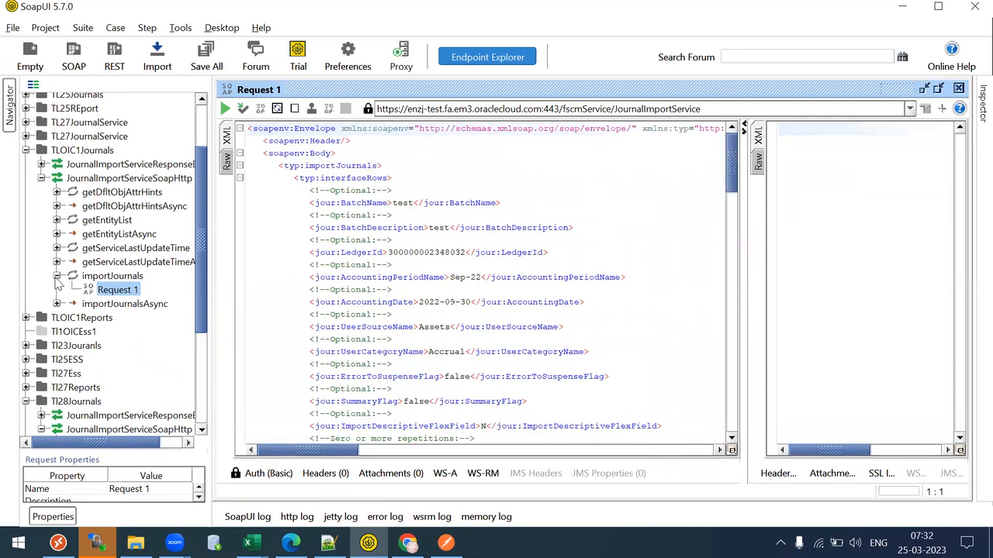
click(57, 277)
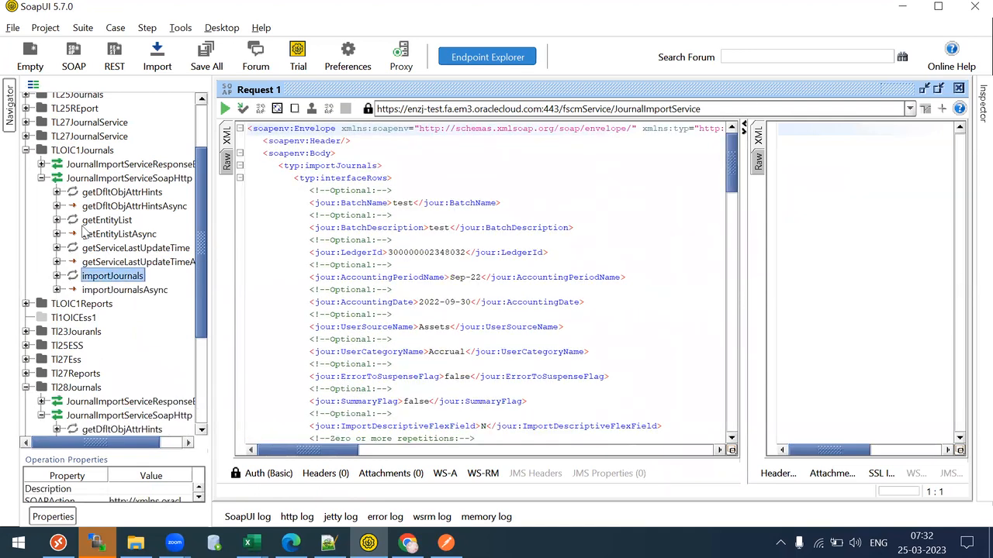
click(26, 150)
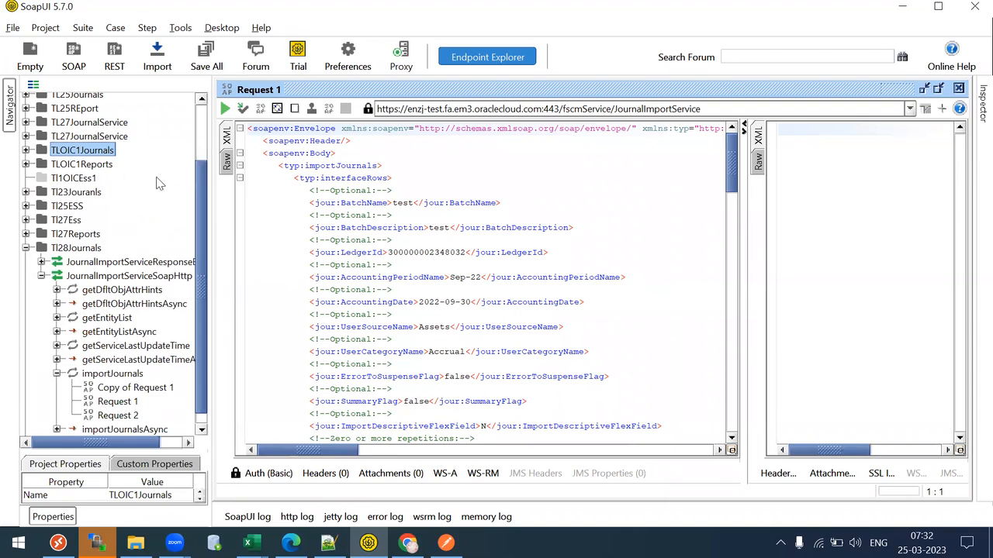
scroll(205, 256, up, 3)
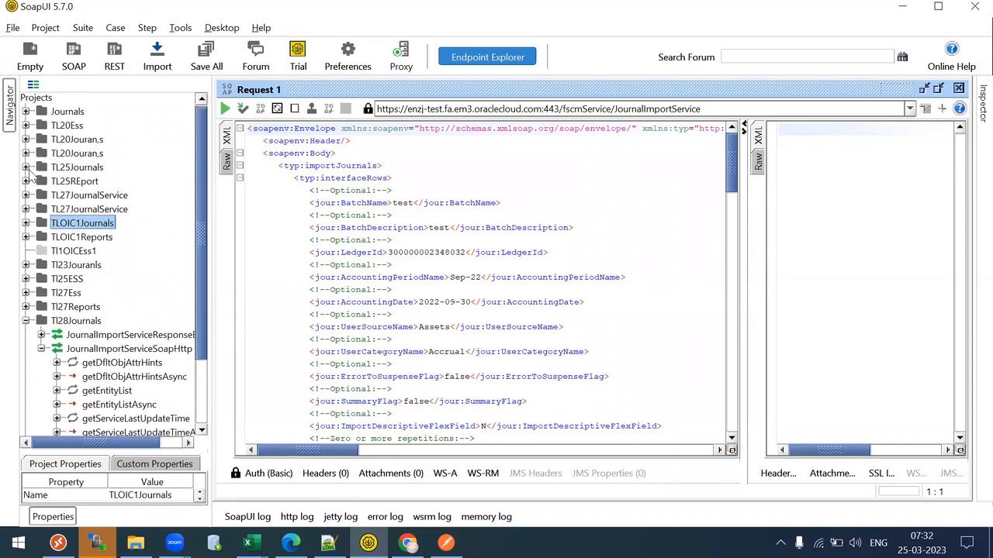
click(26, 168)
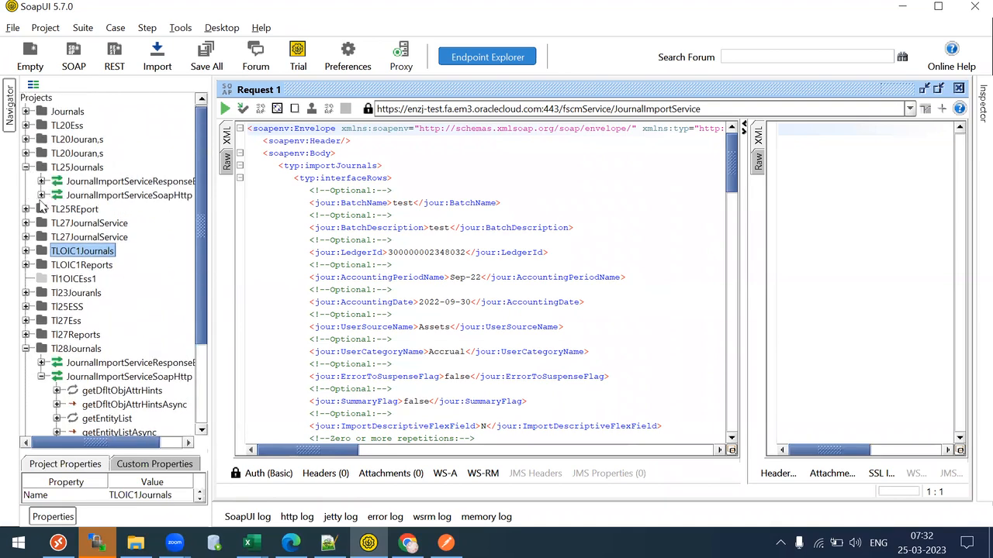
click(41, 196)
click(57, 293)
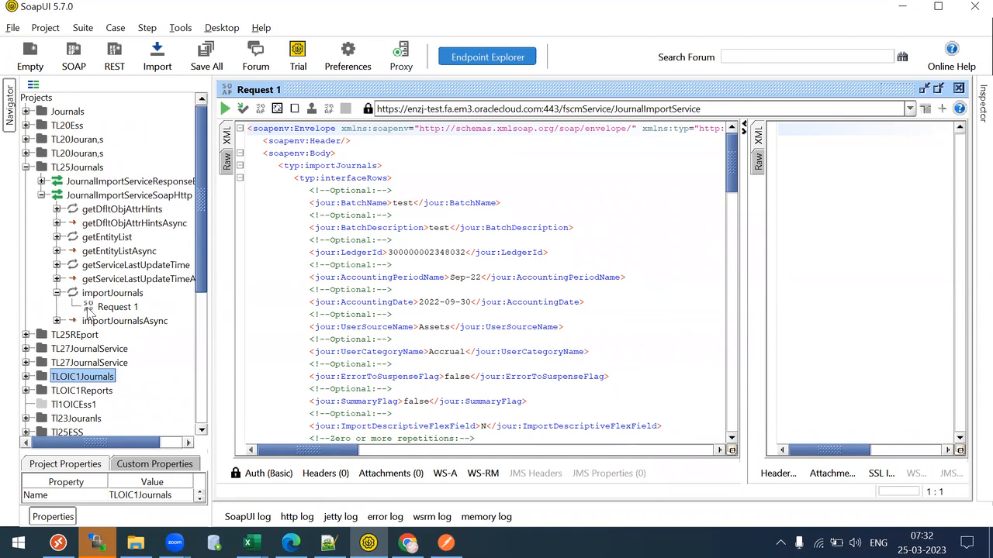
click(89, 310)
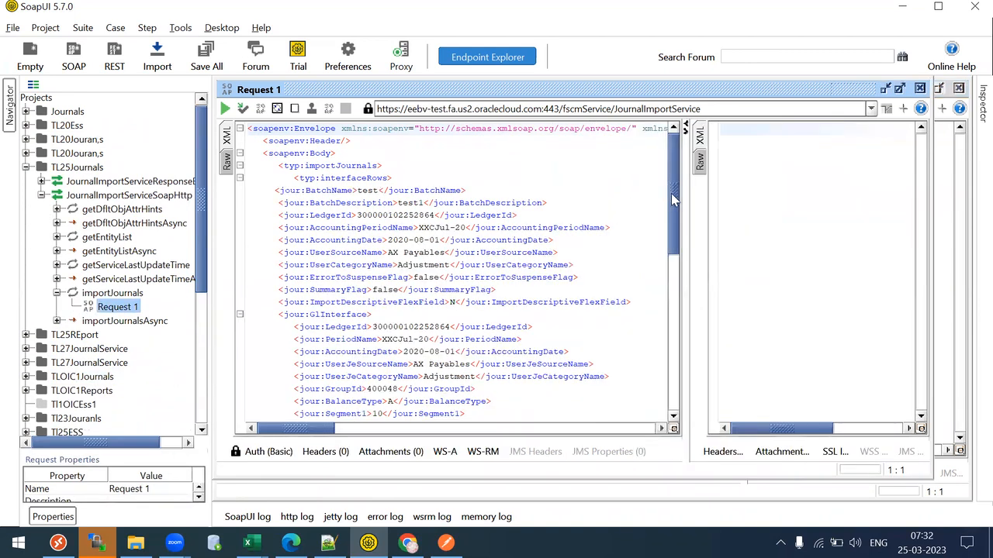
scroll(659, 341, down, 10)
scroll(665, 349, up, 1)
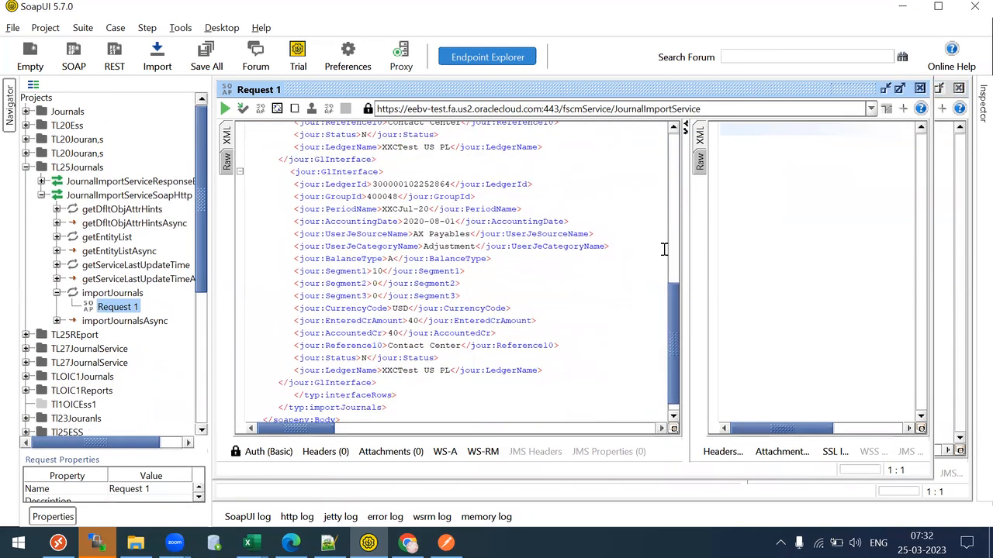
scroll(412, 260, up, 12)
click(408, 326)
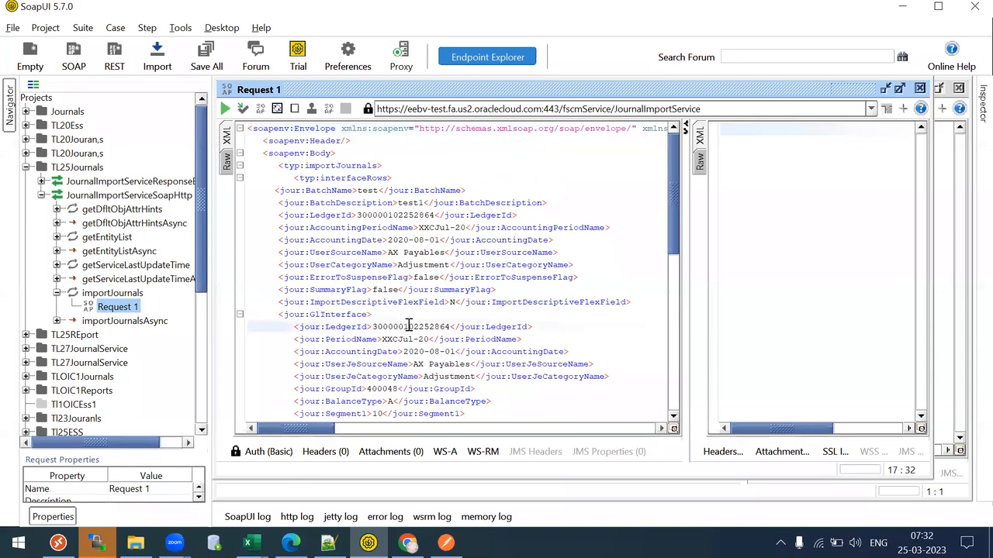
double_click(409, 327)
key(ctrl+c)
click(25, 166)
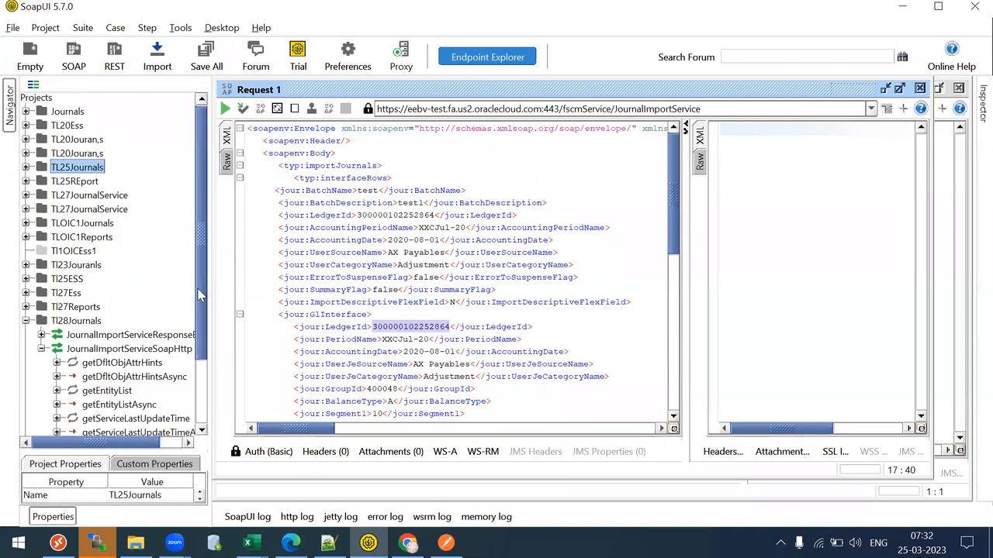
scroll(199, 295, down, 2)
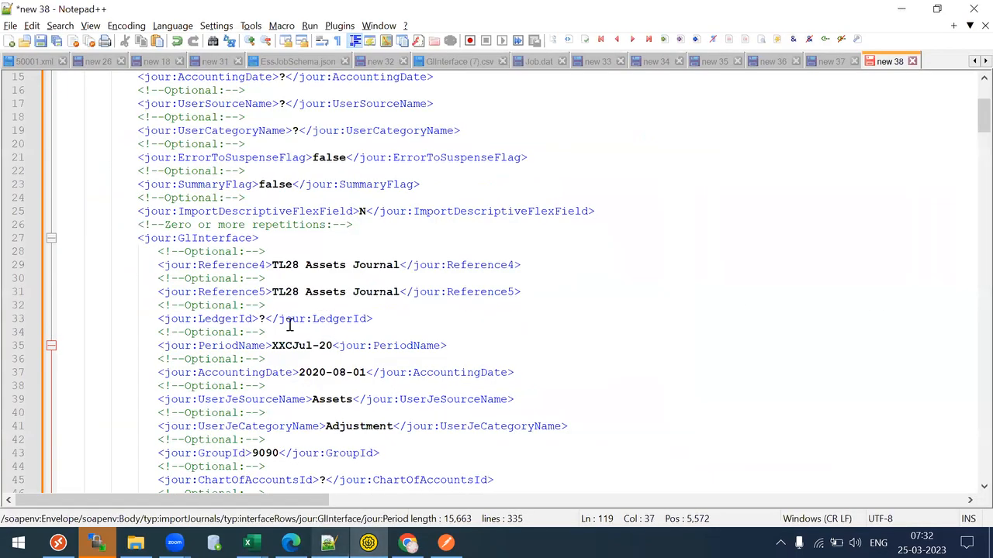
- Paste the ledger id into the GlInterface LedgerId value and collapse the GlInterface block
click(265, 318)
key(BackSpace)
key(ctrl+v)
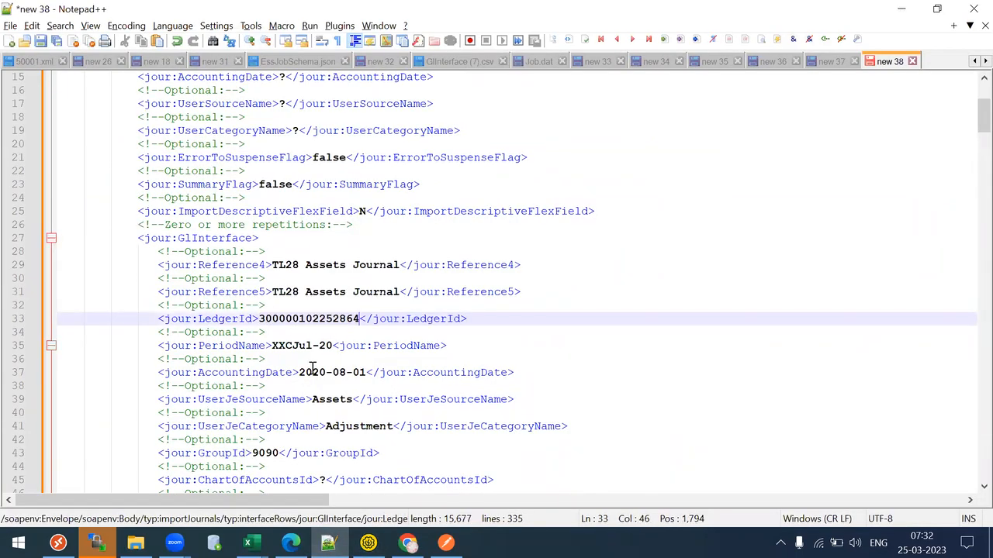
click(51, 239)
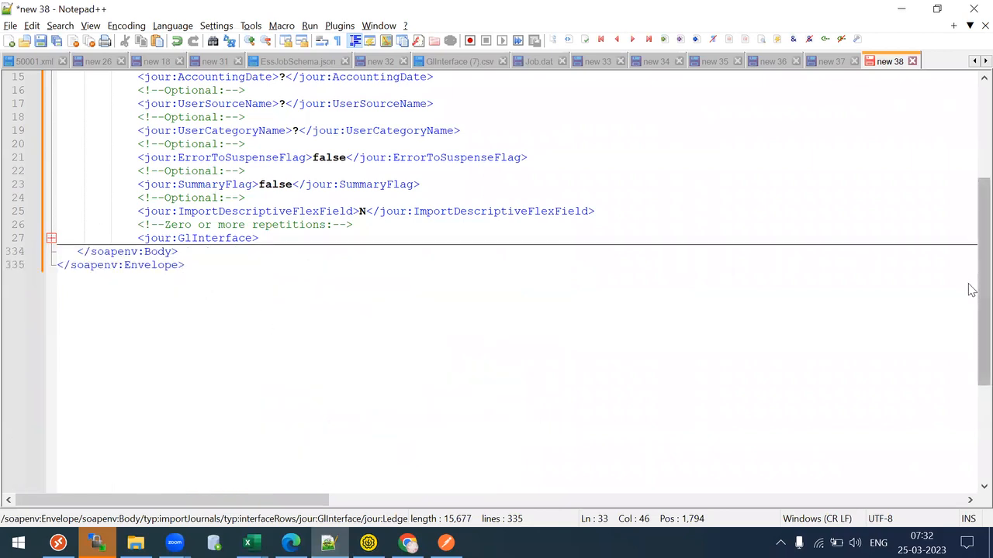
drag(972, 290, 968, 184)
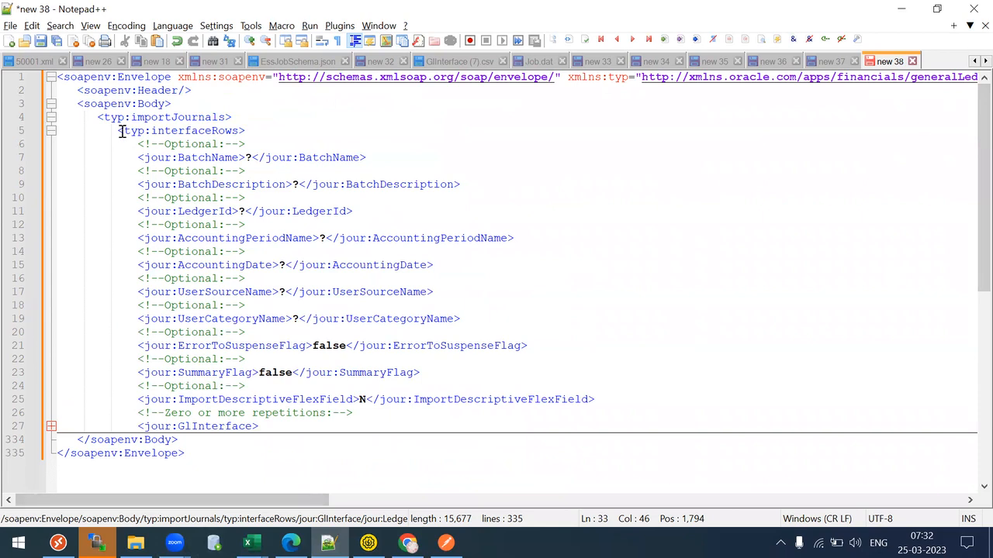
- Review the header field lines from BatchName through ImportDescriptiveFlexField
drag(125, 141, 453, 408)
click(270, 291)
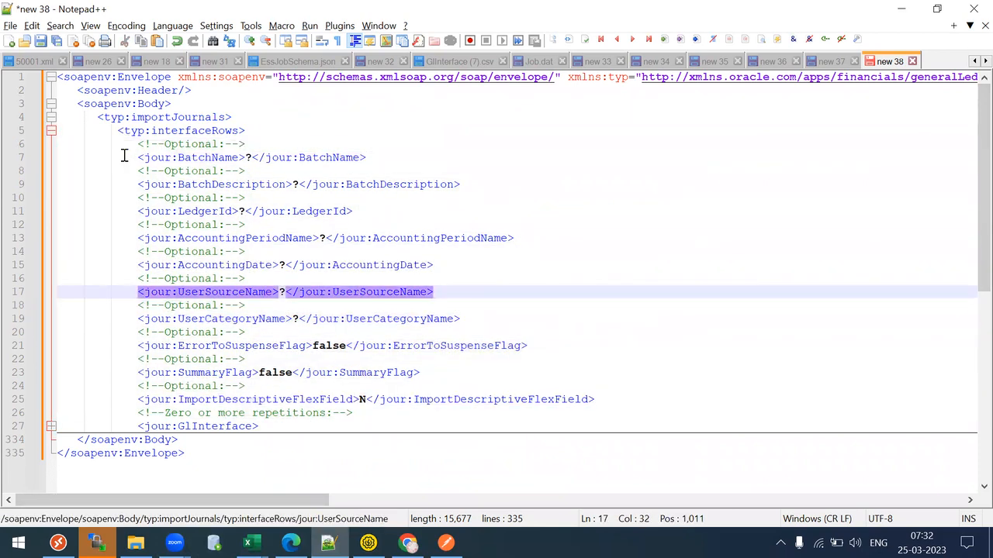
drag(124, 157, 392, 401)
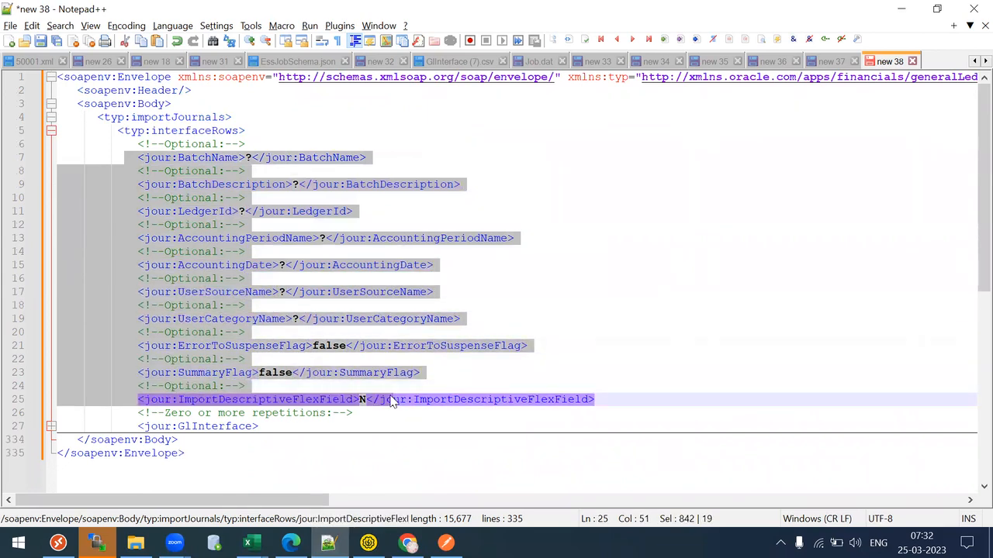
click(392, 401)
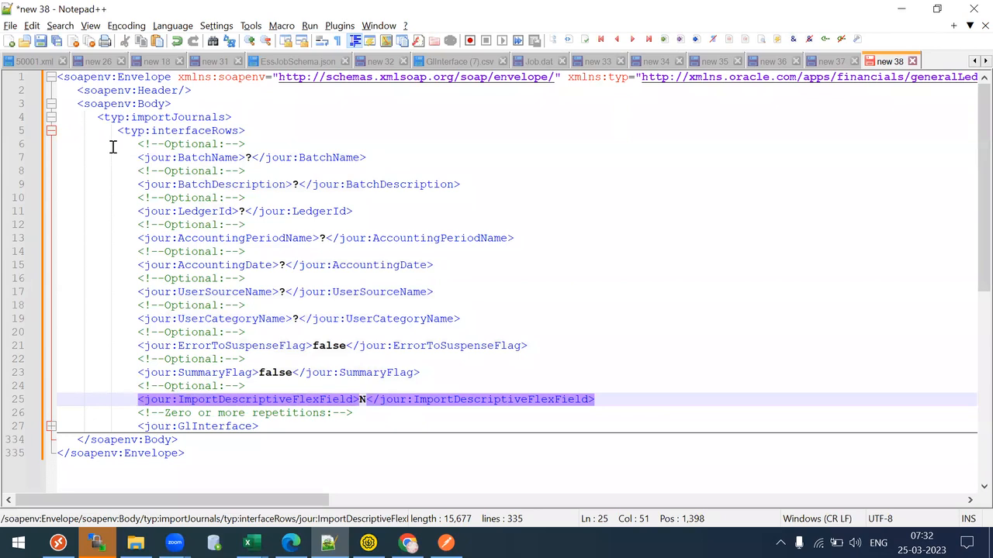
drag(145, 158, 498, 412)
click(497, 407)
click(171, 117)
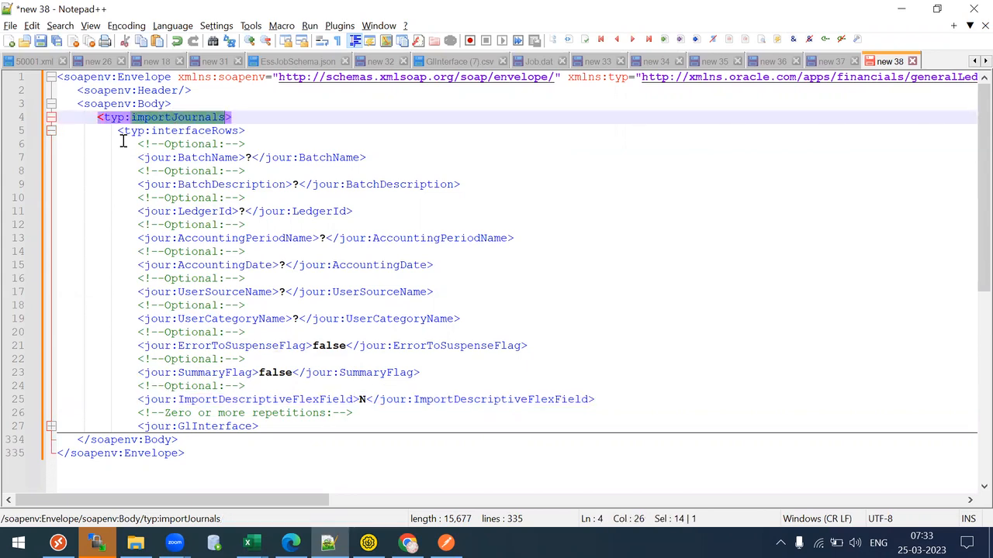
drag(138, 145, 587, 401)
click(106, 104)
drag(132, 157, 633, 404)
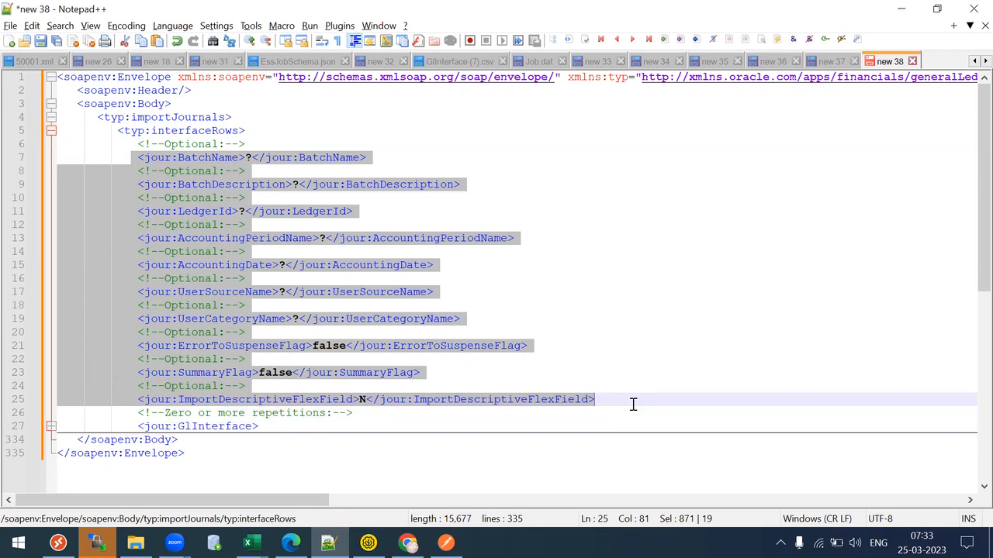
click(633, 404)
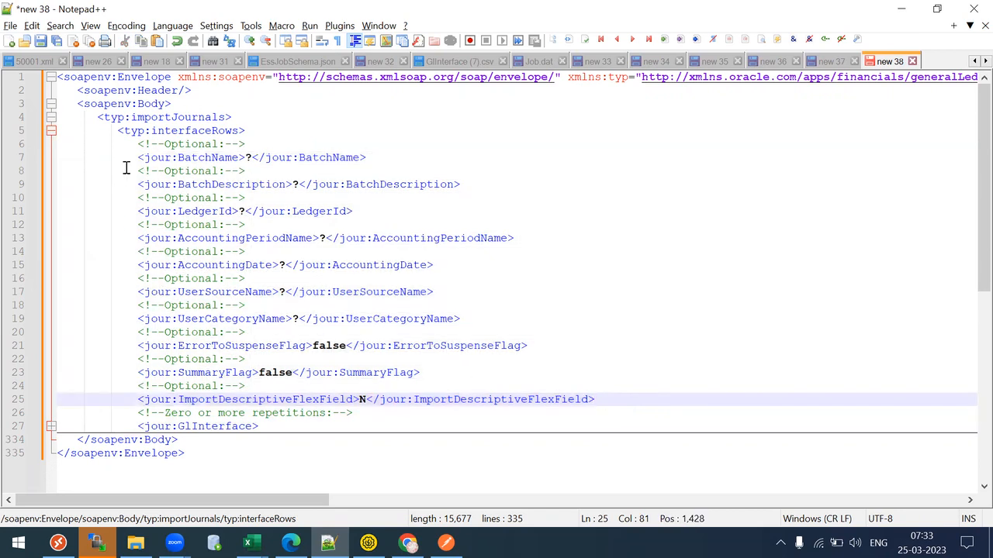
drag(132, 157, 617, 398)
click(618, 397)
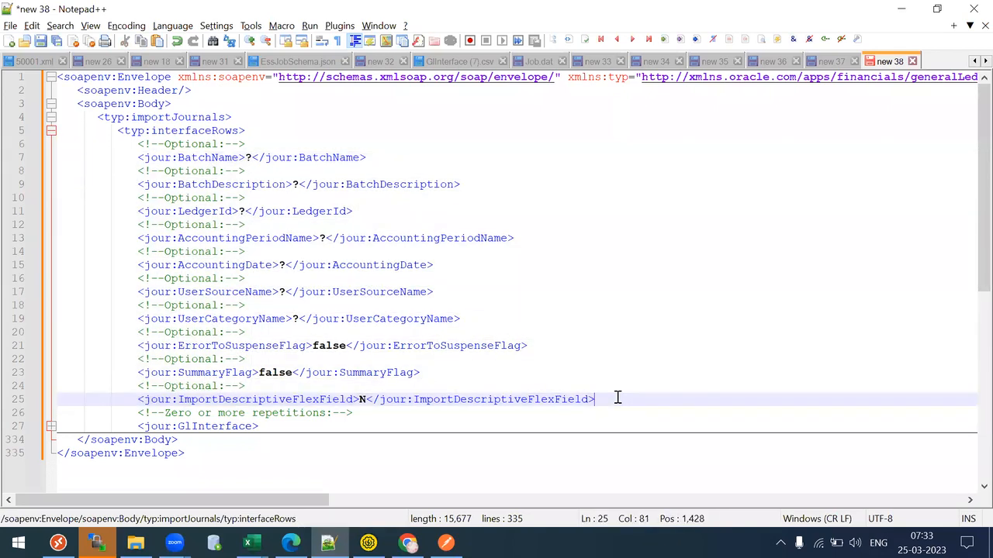
double_click(252, 154)
text(Test)
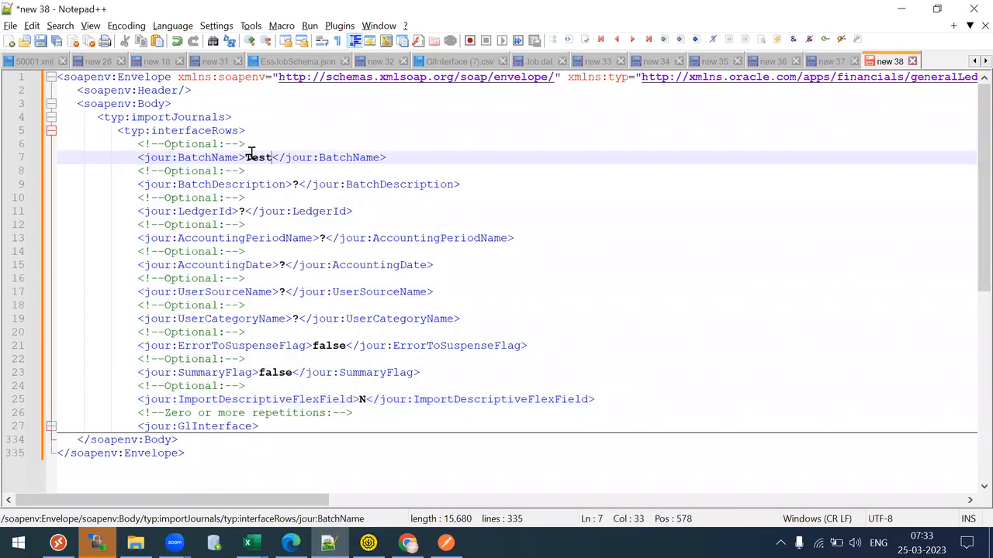
click(296, 183)
key(BackSpace)
text(Test)
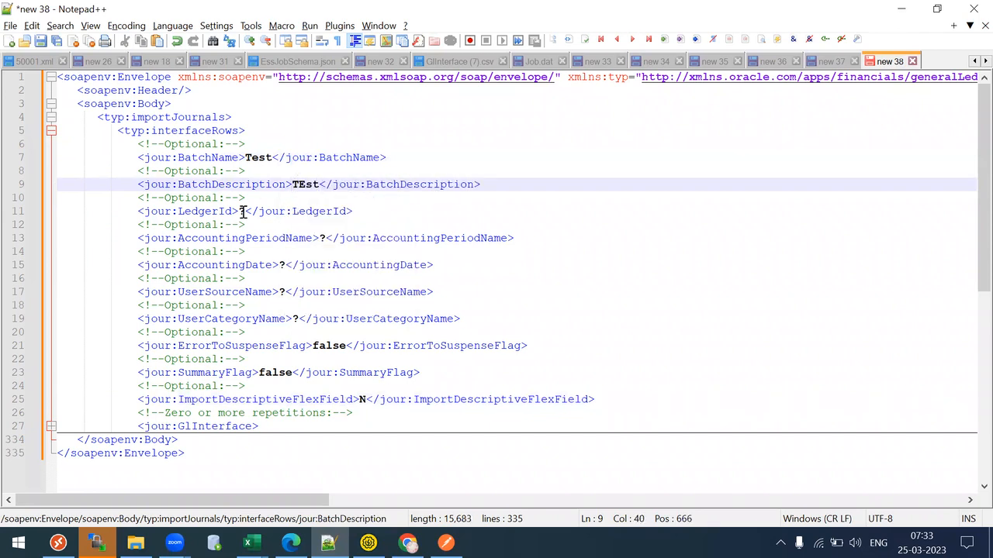
click(241, 211)
key(BackSpace)
key(ctrl+v)
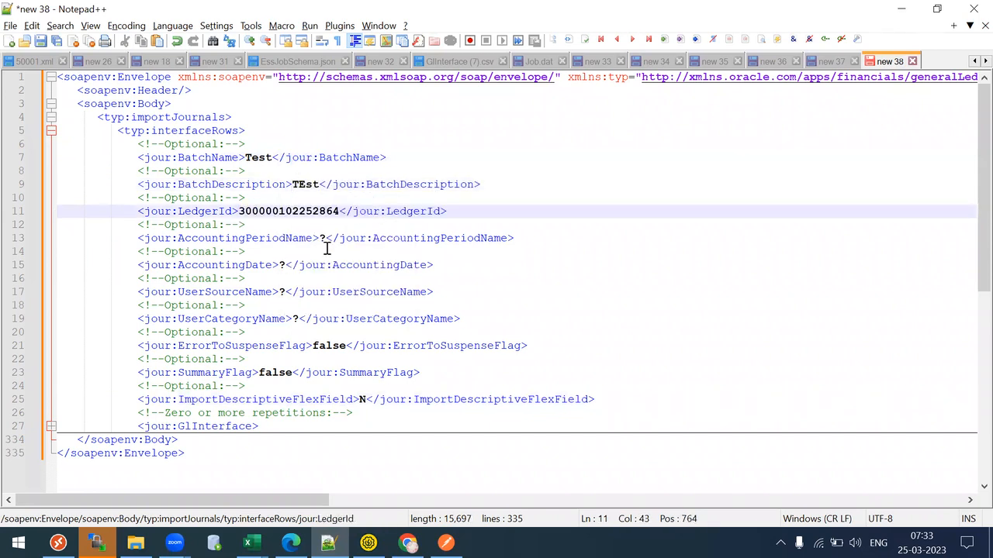
- Fill AccountingPeriodName with XXCJul-20 from the Oracle page and AccountingDate with 2020-08-01
click(325, 238)
key(BackSpace)
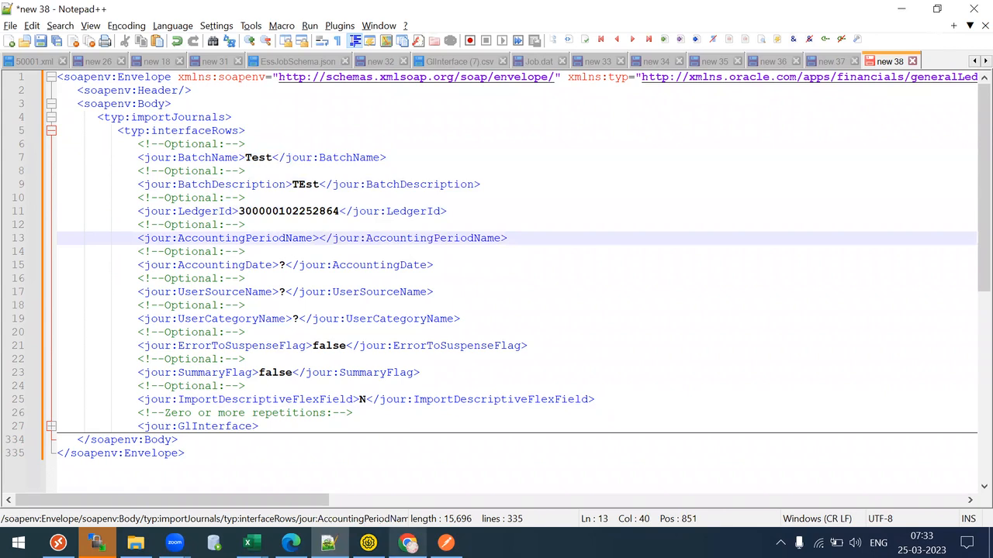
key(alt+Tab)
click(254, 129)
key(ctrl+a)
key(alt+Tab)
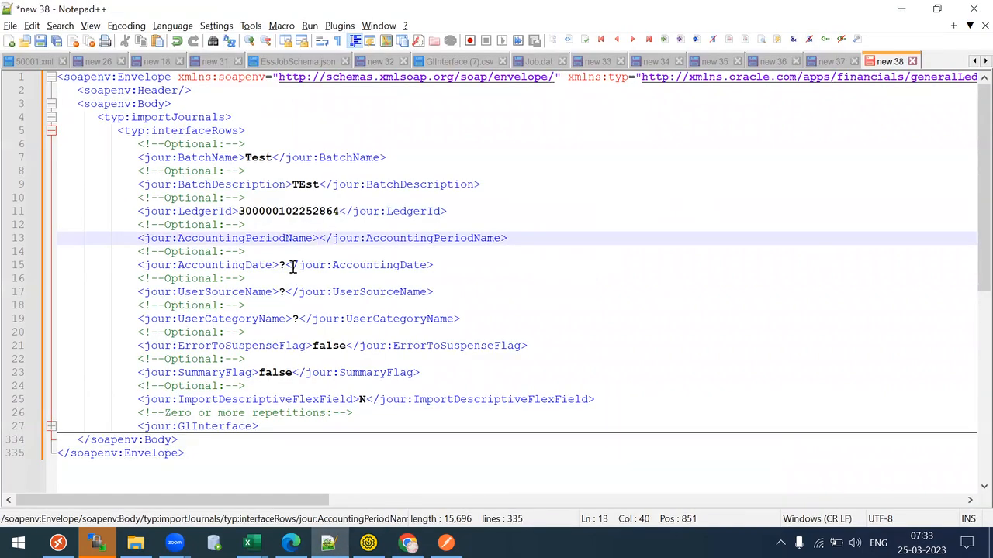
click(287, 266)
key(BackSpace)
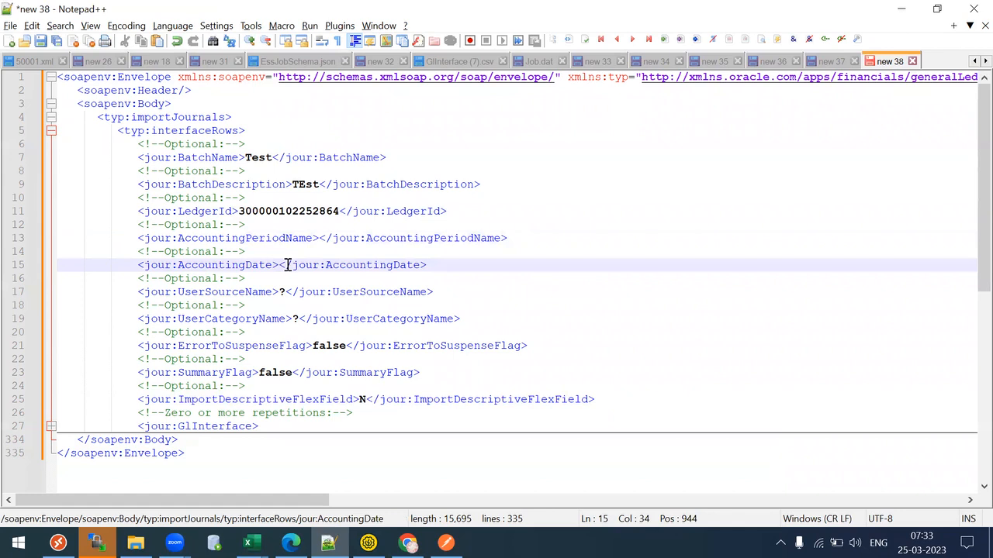
click(318, 238)
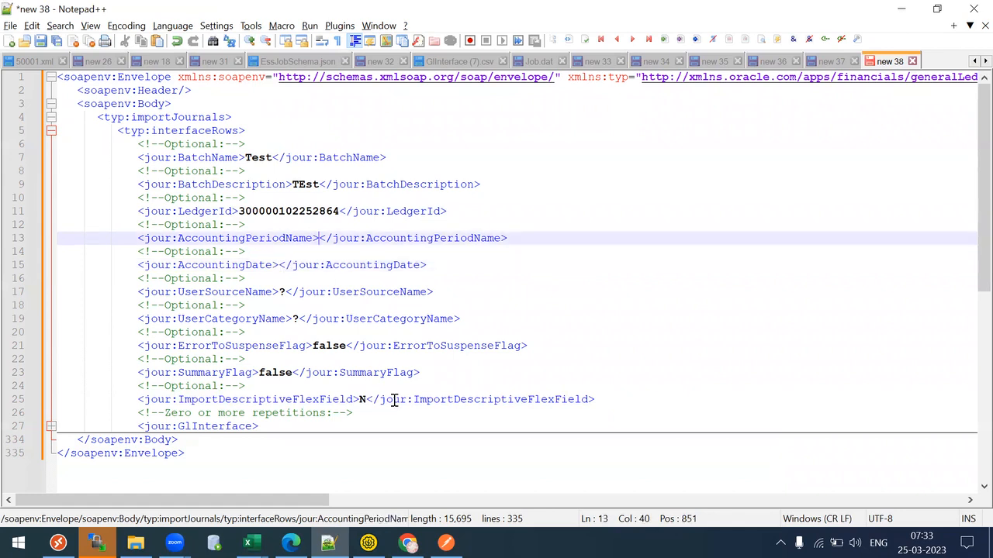
click(282, 264)
text(2020)
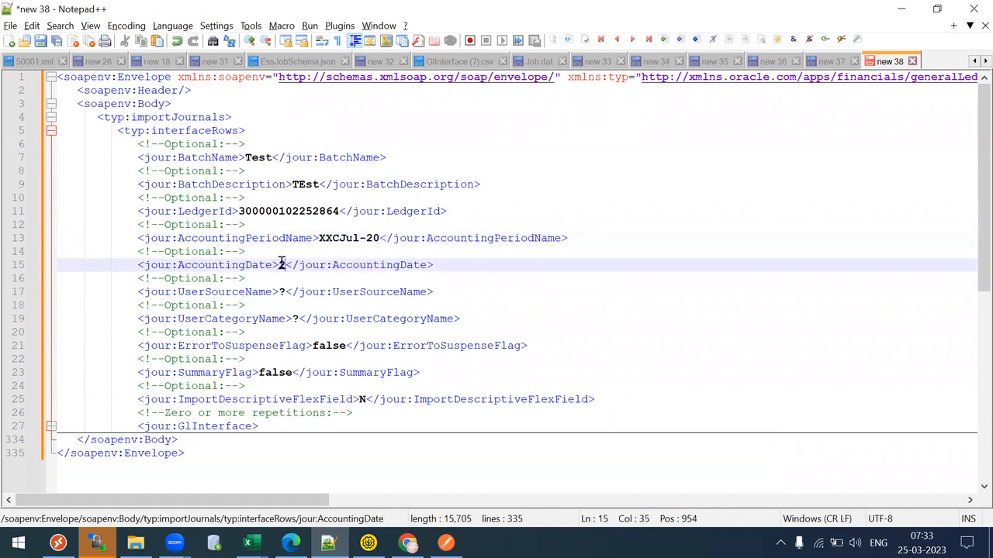
text(-08-01)
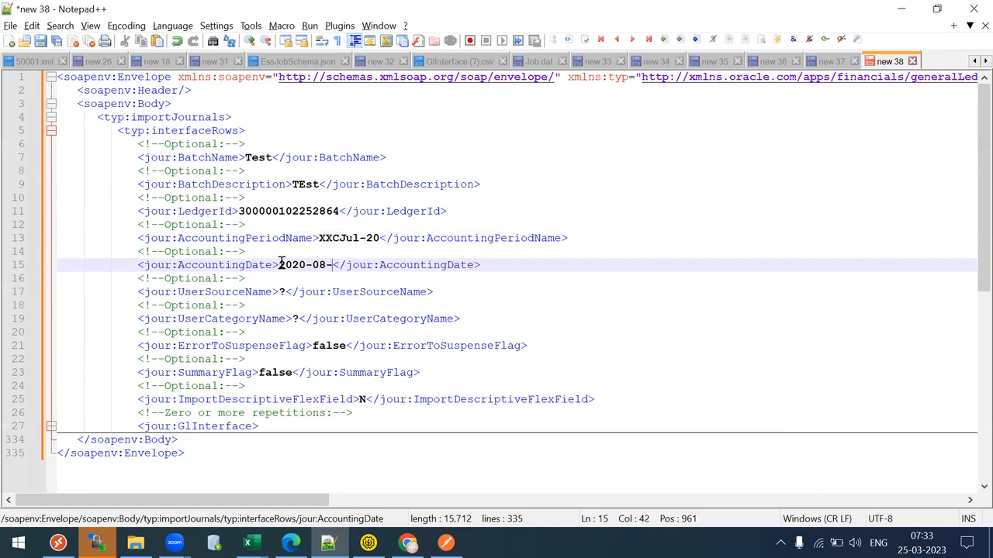
- Set UserSourceName to Assets and UserCategoryName to Adjustment
click(283, 291)
key(BackSpace)
text(Asstes)
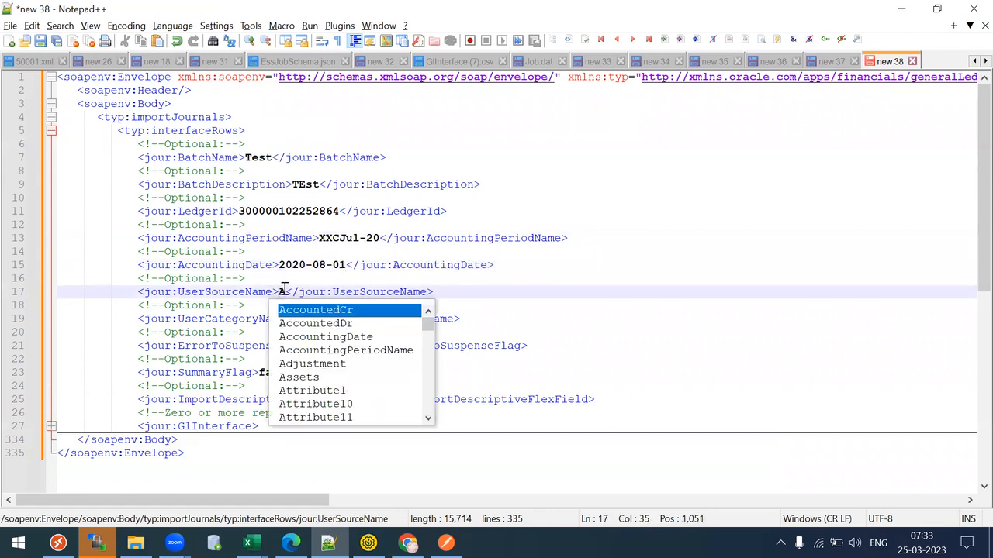
key(BackSpace)
key(BackSpace)
key(BackSpace)
text(ets)
key(Down)
key(Down)
key(Right)
key(Right)
key(Right)
key(Right)
key(Right)
key(Right)
key(Right)
key(Right)
key(BackSpace)
text(Adjst)
key(BackSpace)
key(BackSpace)
text(ustment)
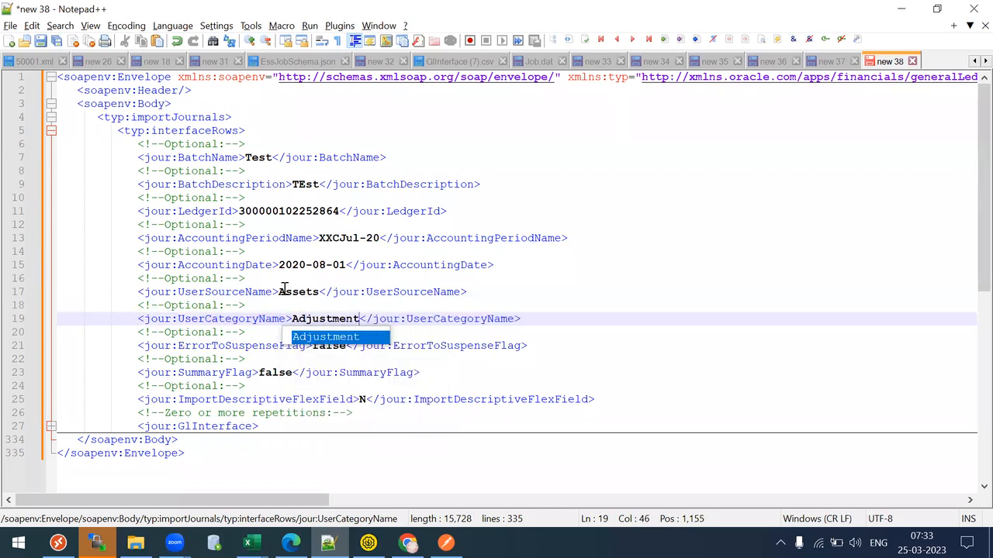
key(Escape)
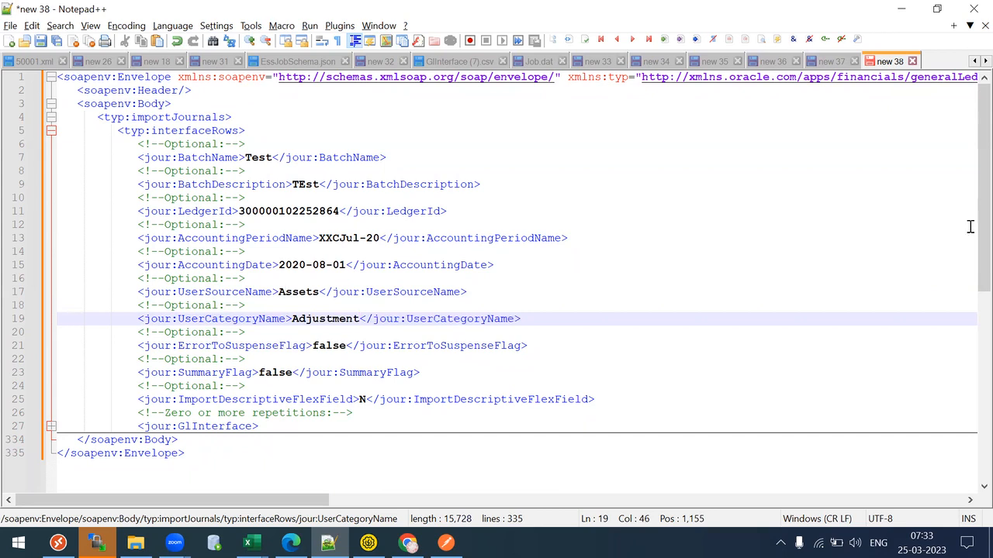
- Unfold the collapsed GlInterface block below the header fields
double_click(254, 348)
drag(254, 347, 366, 398)
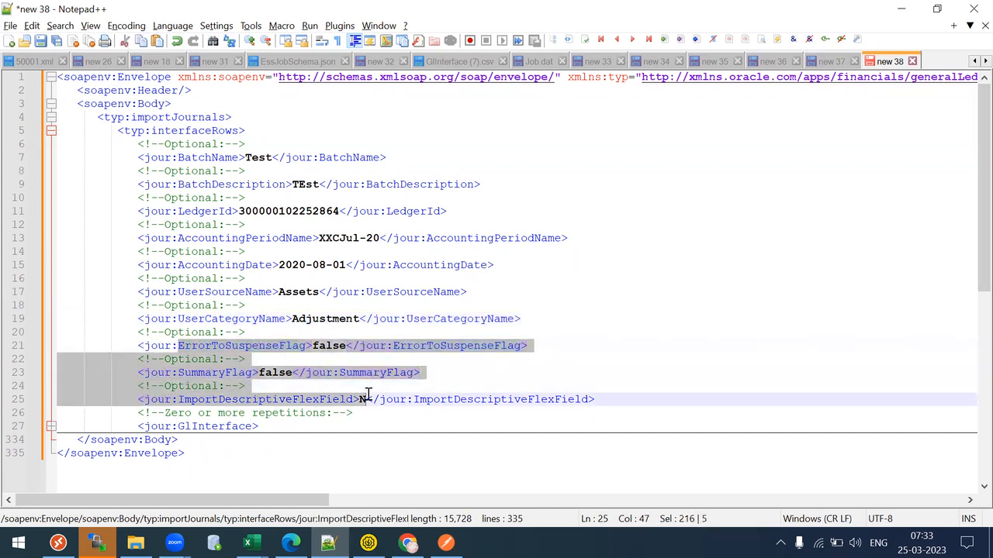
triple_click(366, 399)
scroll(972, 138, down, 1)
click(620, 265)
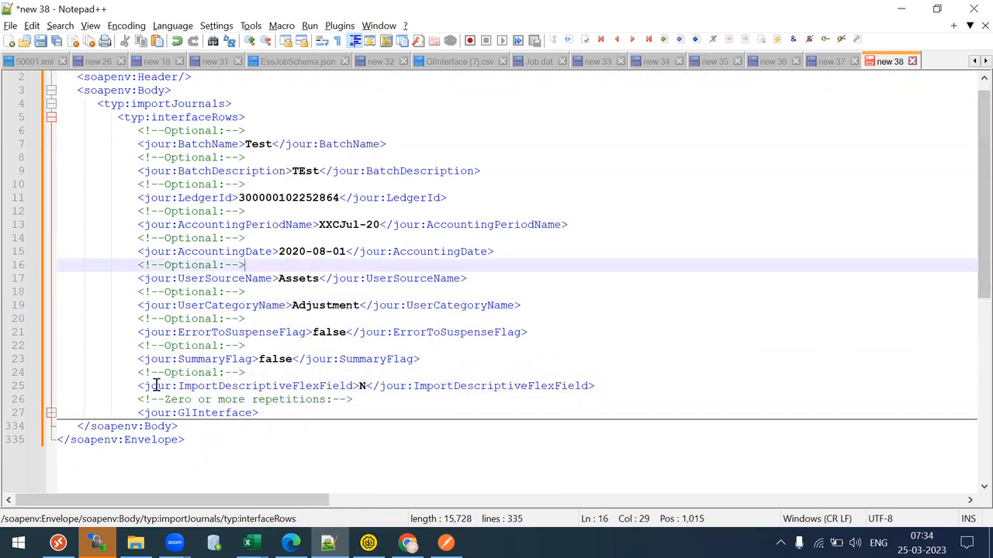
click(50, 413)
click(353, 481)
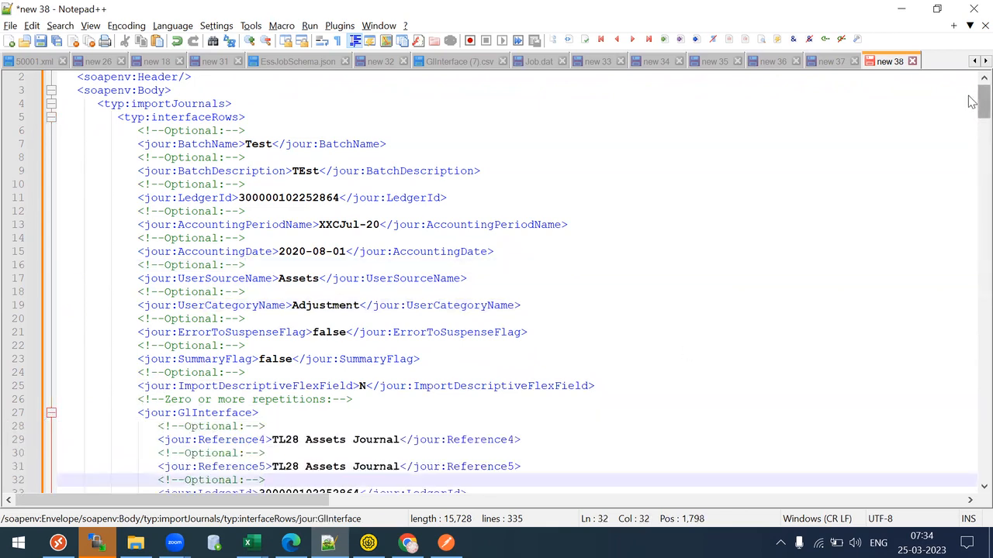
- Scroll through the GlInterface reference, ledger, period, segment and currency fields
scroll(971, 150, down, 8)
scroll(972, 151, down, 7)
scroll(971, 155, up, 8)
scroll(971, 159, up, 7)
scroll(972, 165, down, 17)
scroll(972, 165, down, 3)
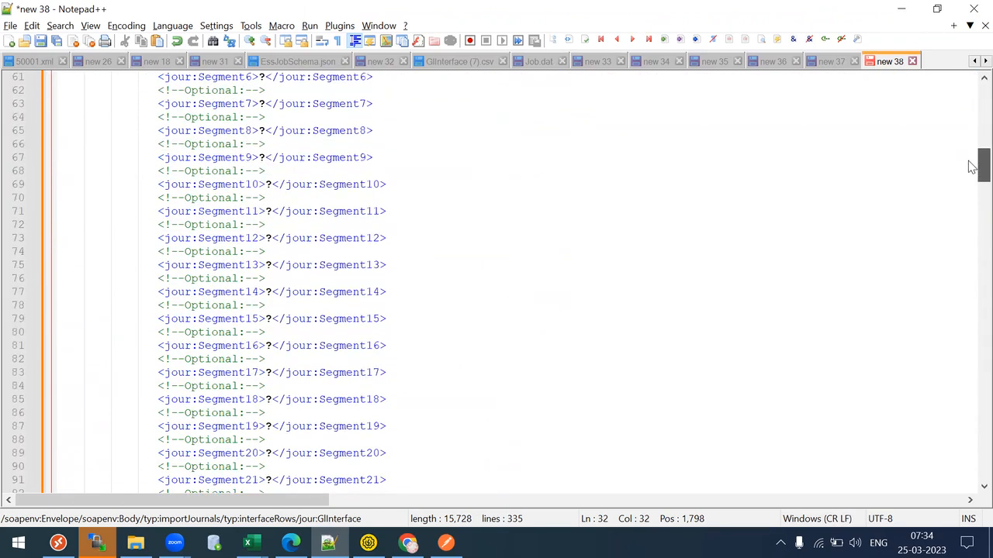
scroll(972, 173, down, 4)
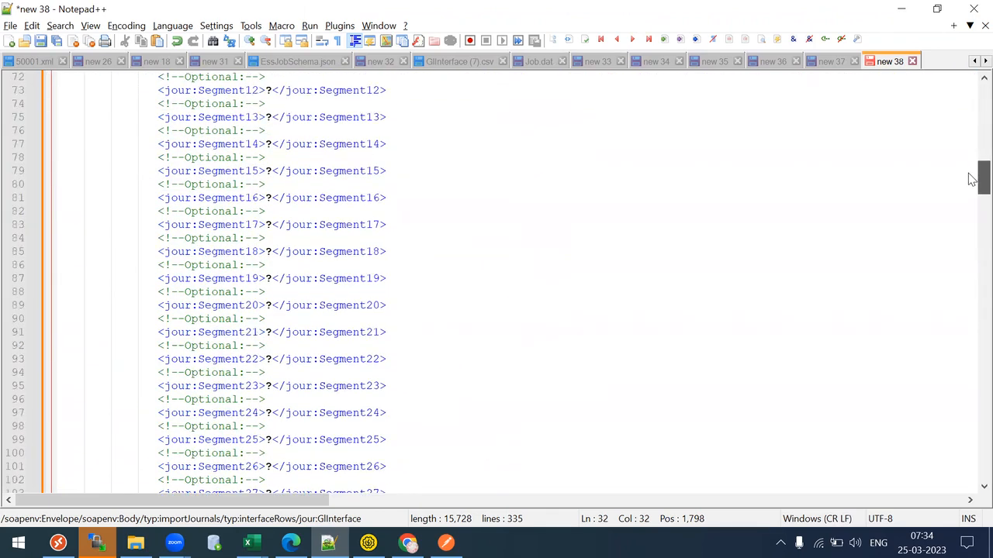
scroll(972, 178, up, 15)
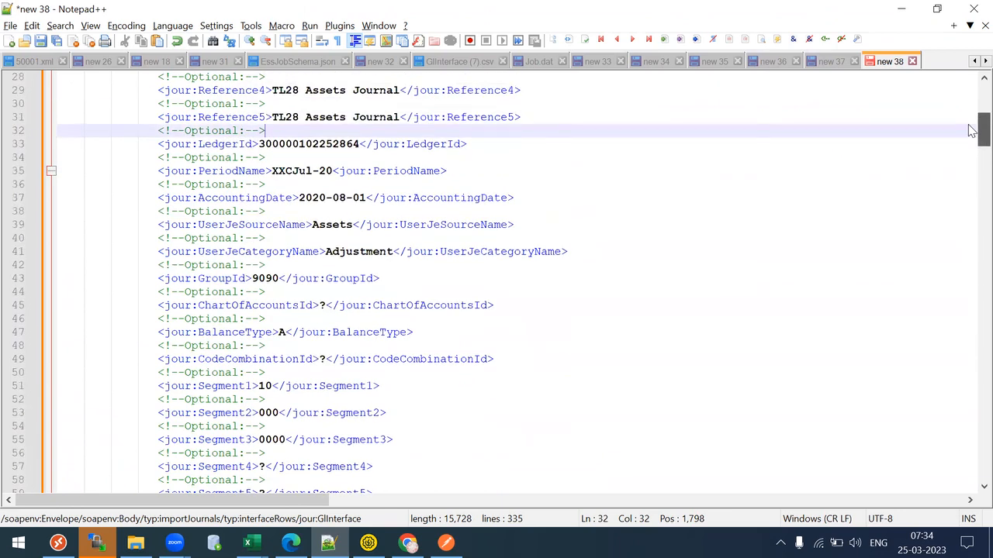
scroll(972, 130, up, 1)
scroll(971, 130, down, 14)
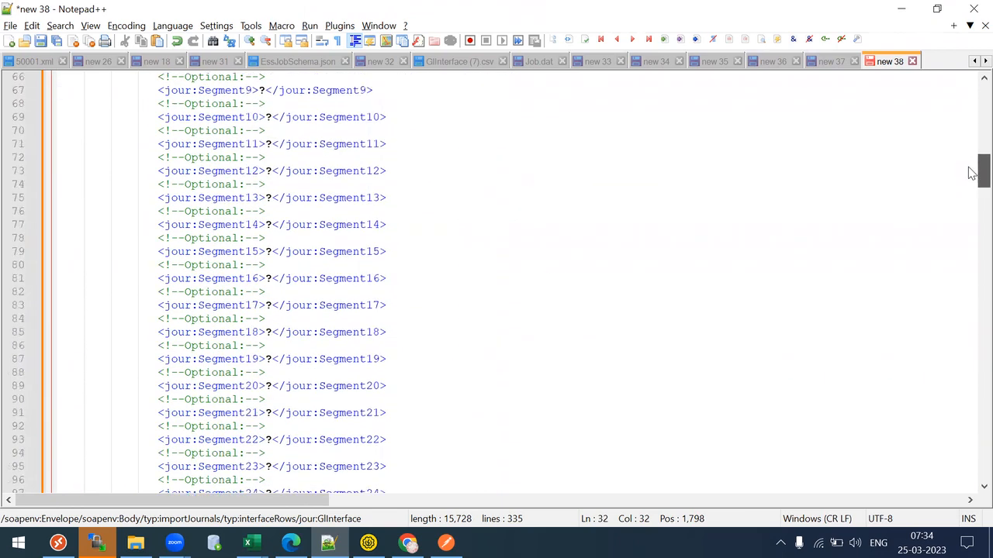
drag(971, 173, 972, 132)
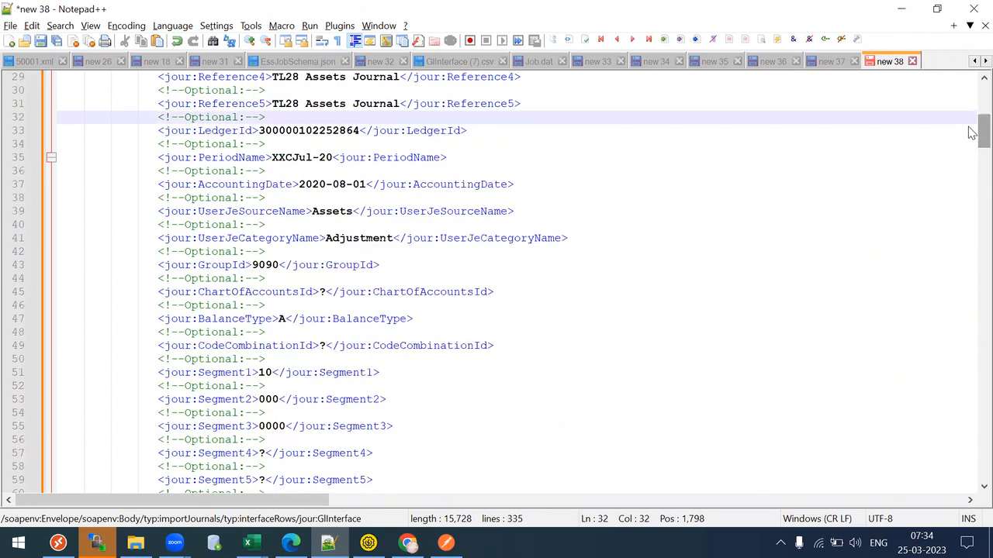
drag(971, 131, 972, 280)
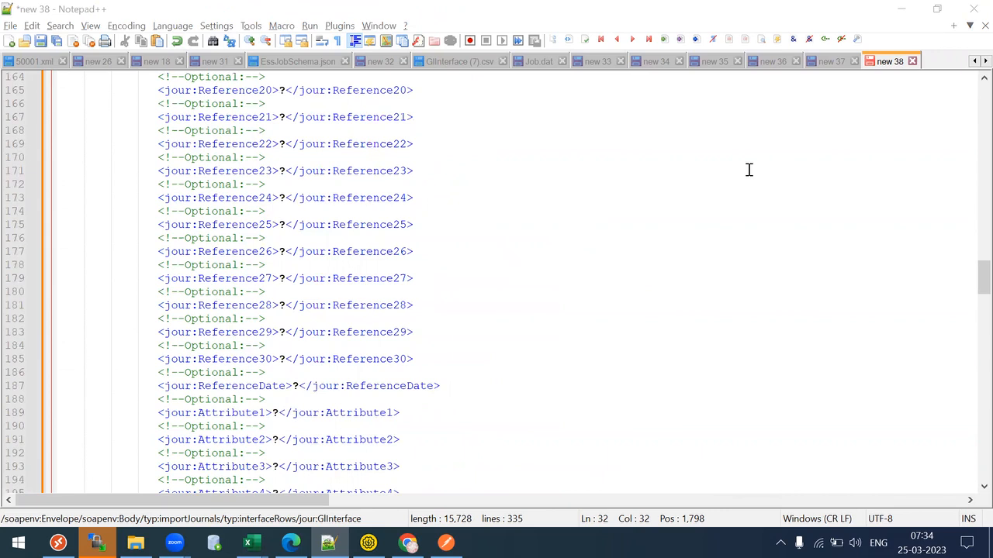
- Mark out the unused Reference lines and place the caret in ChartOfAccountsId
drag(242, 155, 348, 323)
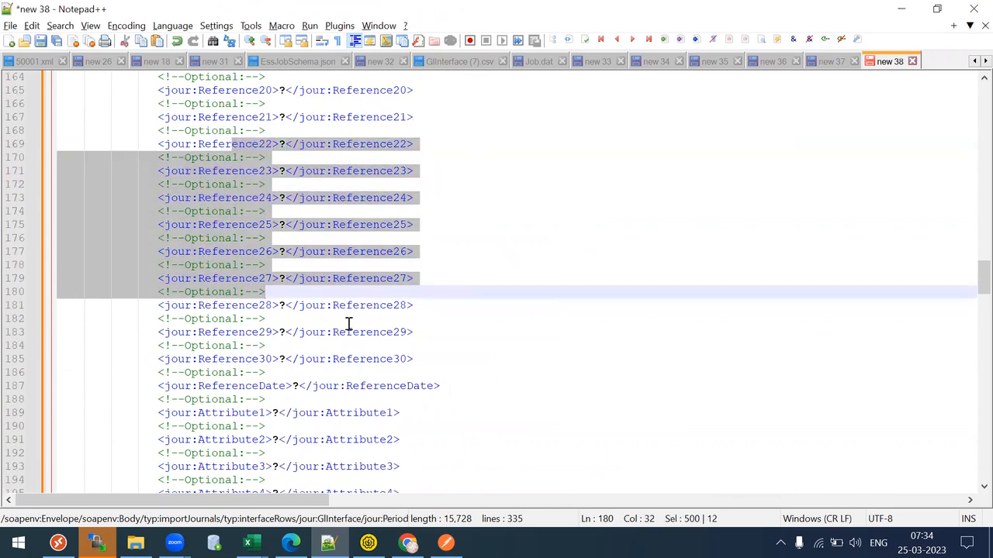
click(348, 323)
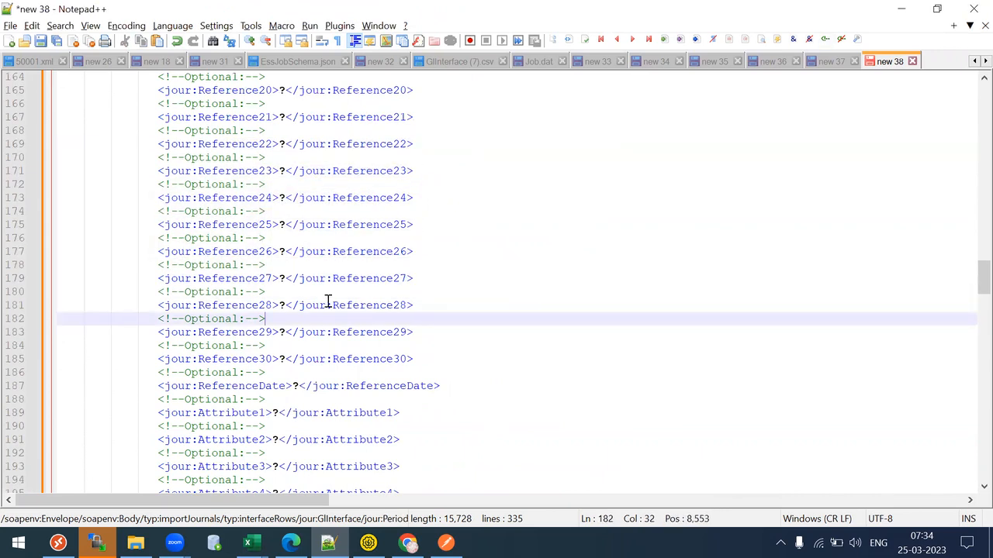
drag(191, 117, 300, 306)
click(298, 305)
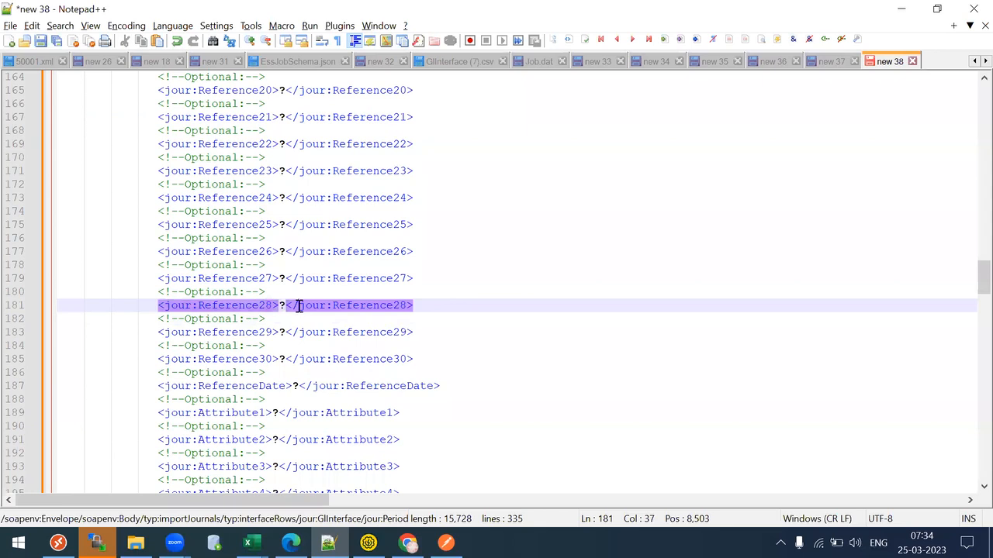
drag(162, 128, 277, 325)
click(277, 329)
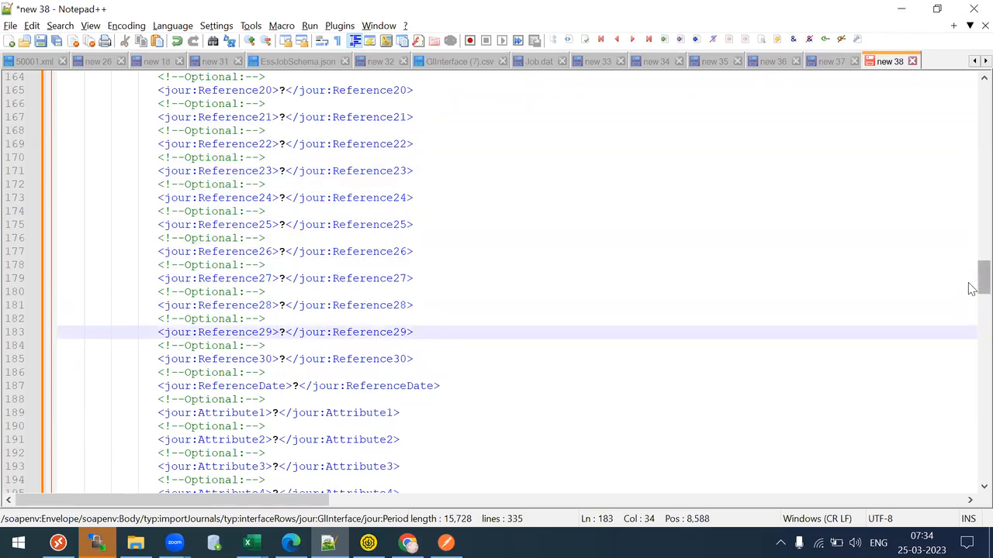
drag(982, 268, 971, 138)
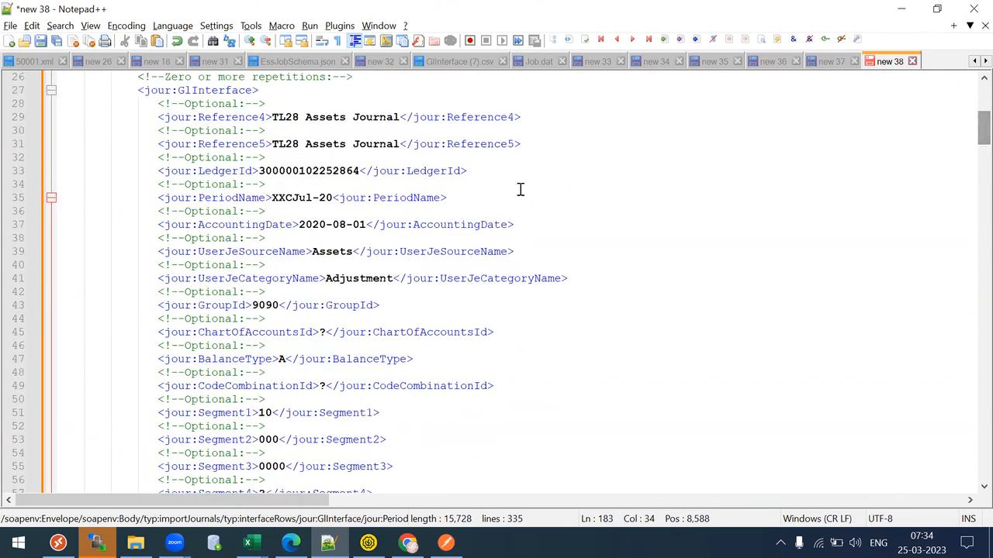
click(324, 332)
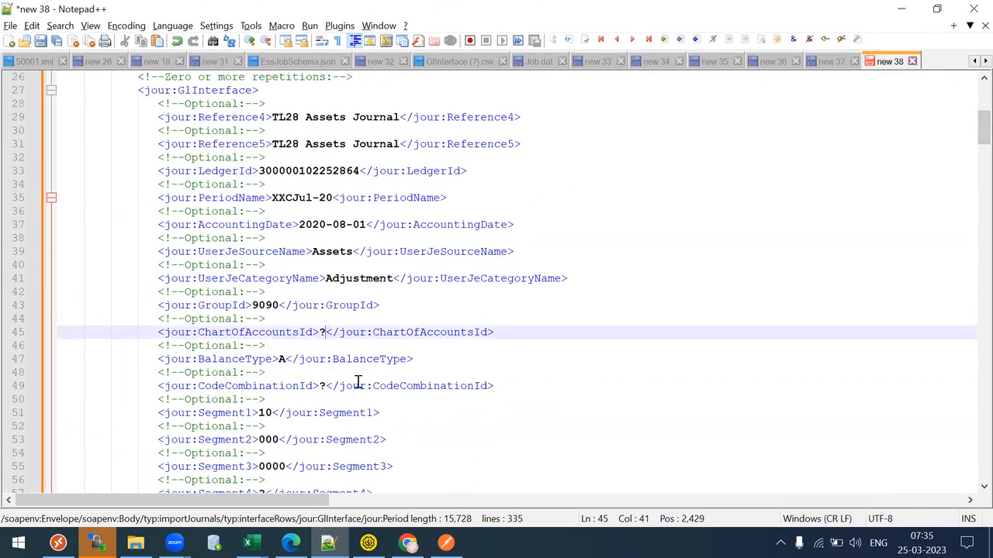
- Open find-and-replace on the ? placeholder, then close it without replacing
key(shift+Left)
key(ctrl+f)
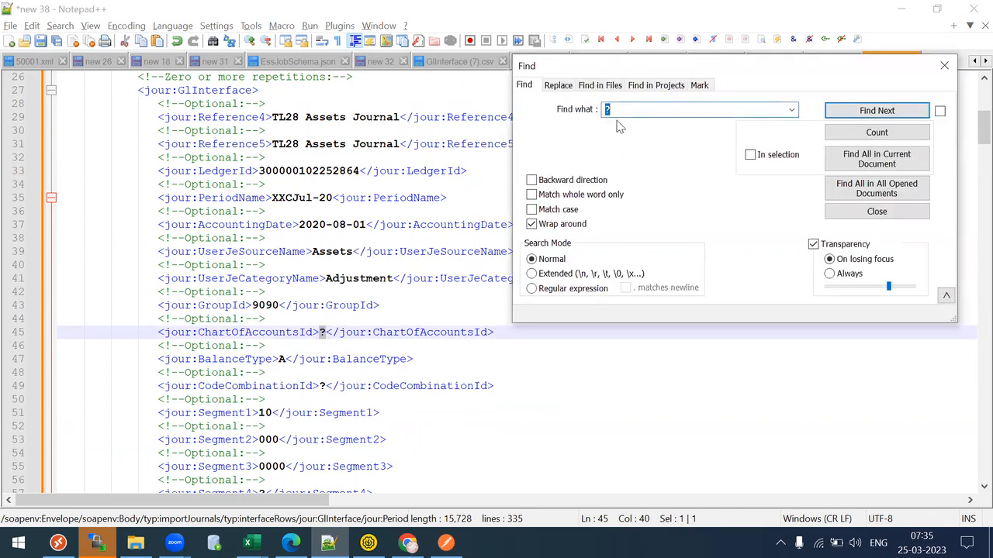
click(567, 88)
click(621, 129)
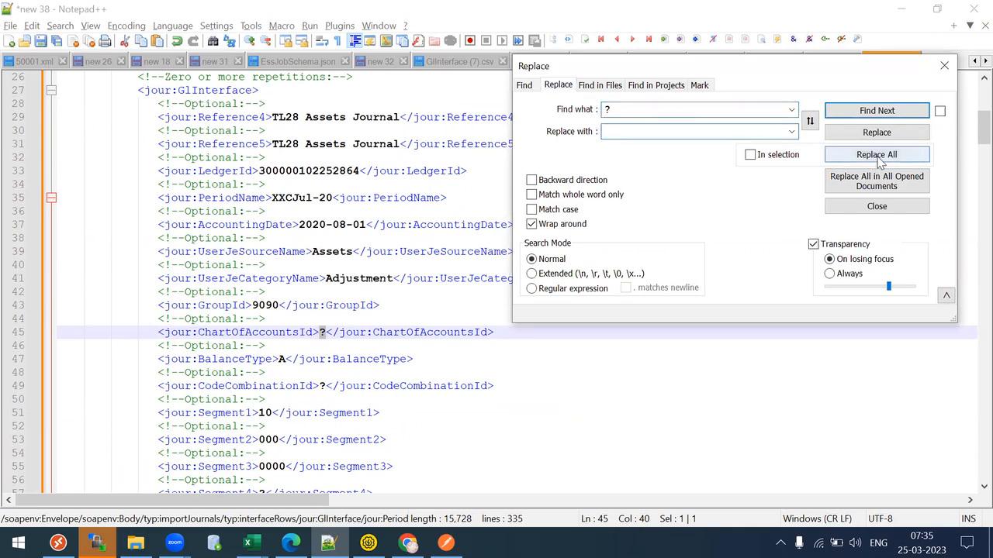
click(944, 66)
- Delete the unused ChartOfAccountsId and CodeCombinationId lines with their comments
click(569, 290)
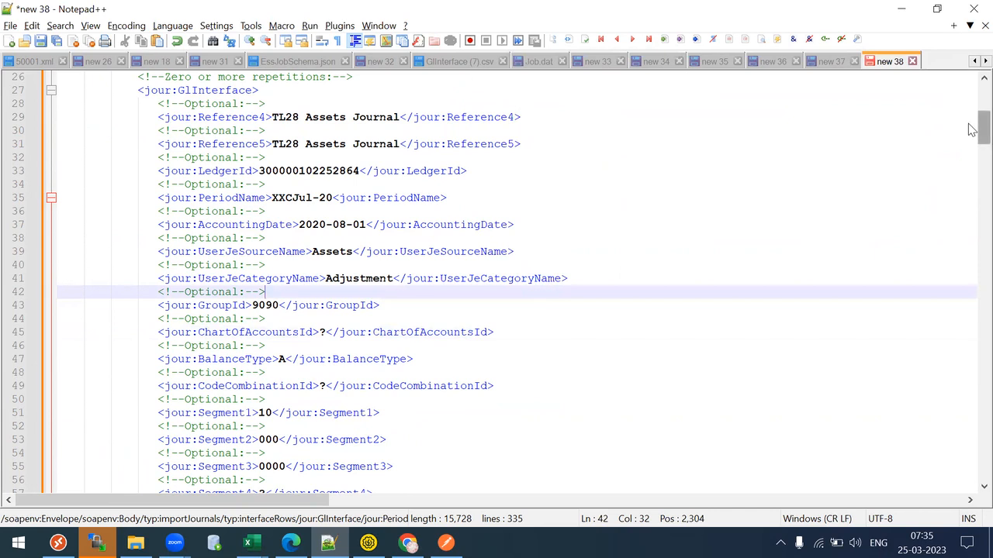
scroll(970, 128, down, 2)
drag(144, 251, 532, 257)
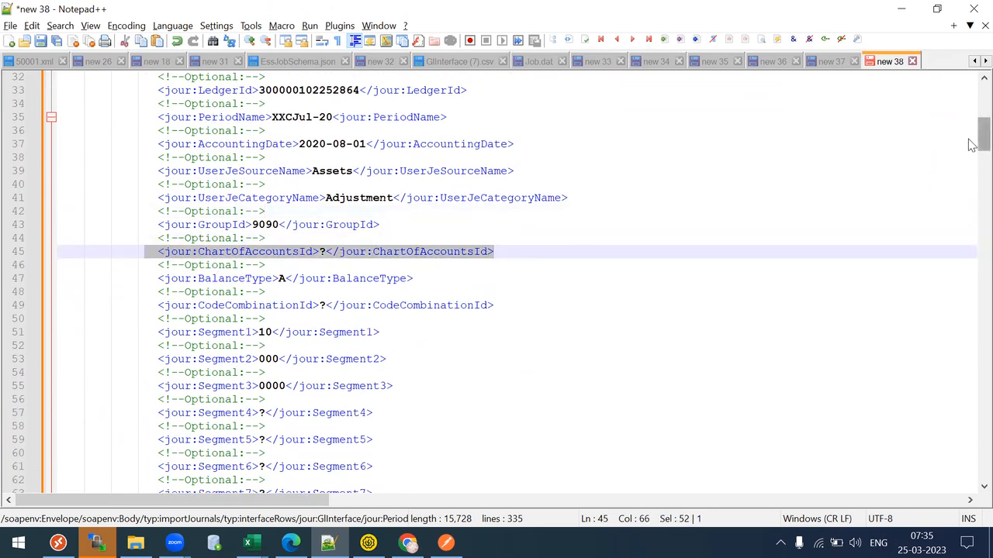
scroll(676, 169, up, 4)
scroll(480, 174, up, 1)
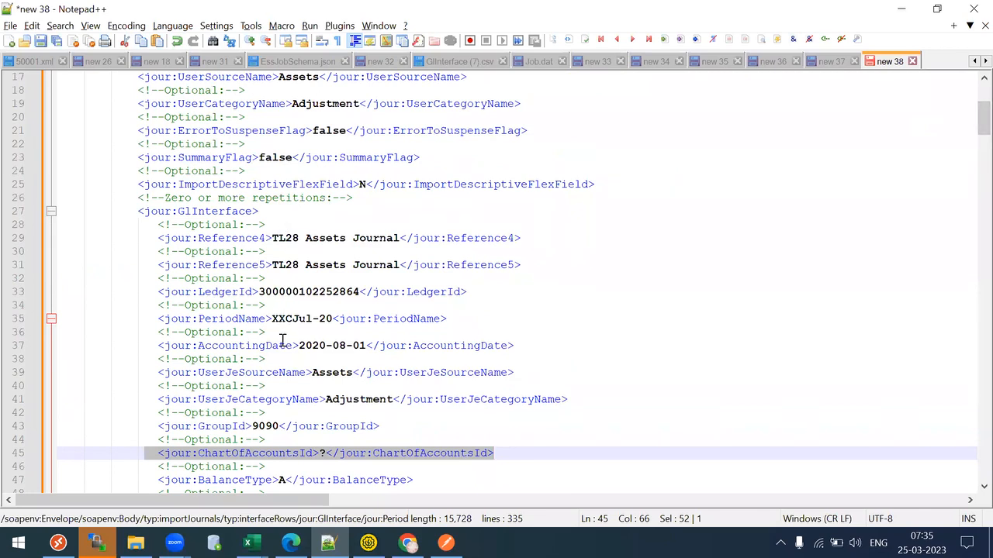
scroll(527, 162, down, 7)
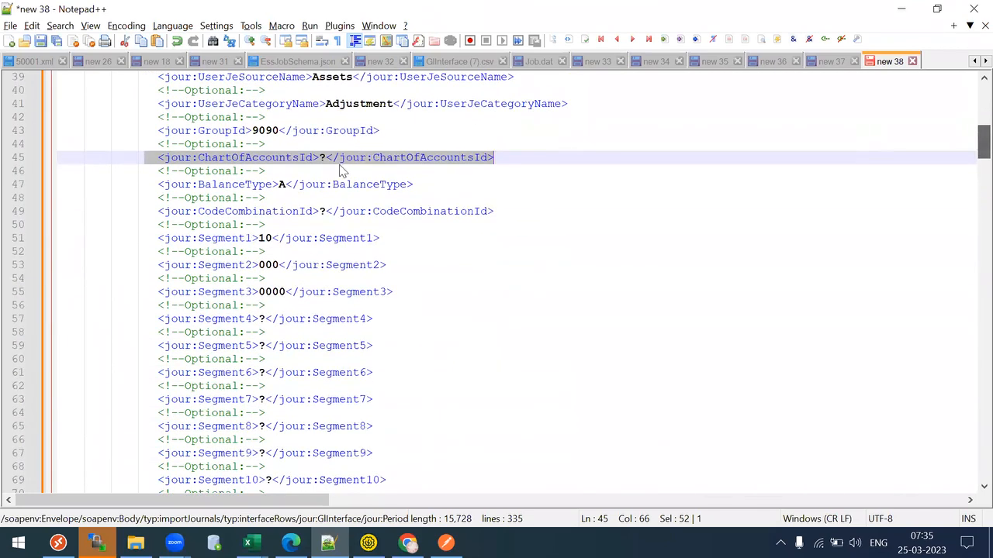
click(320, 184)
drag(145, 158, 293, 166)
key(Delete)
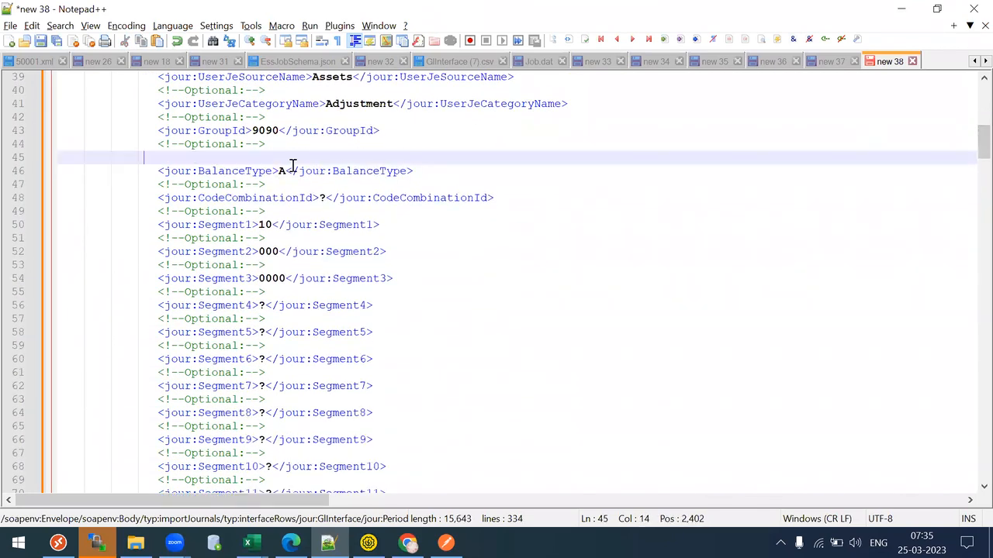
drag(144, 202, 268, 217)
key(Delete)
- Delete Segment4–Segment30 and the StatisticalValue through CurrencyConversionType lines
drag(158, 292, 425, 411)
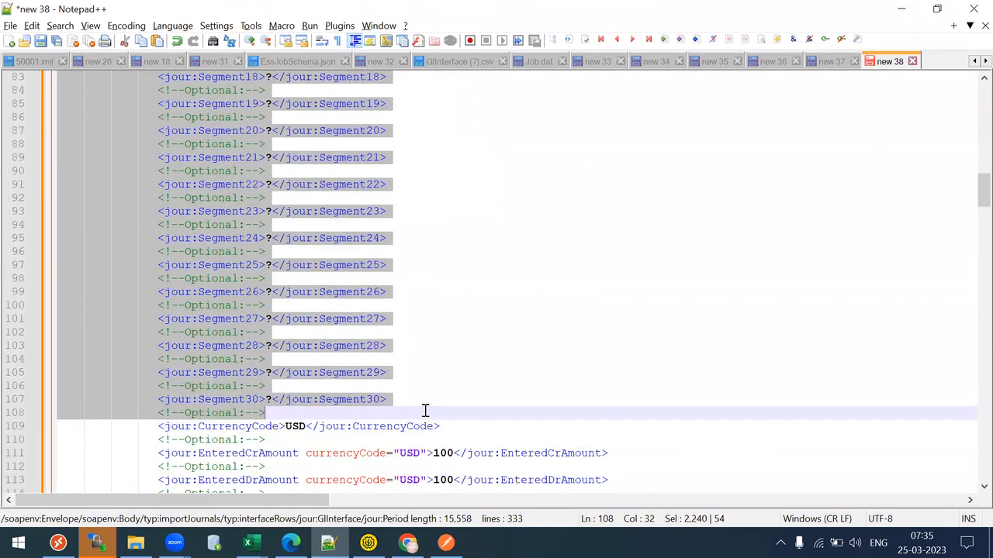
key(Delete)
drag(972, 144, 972, 174)
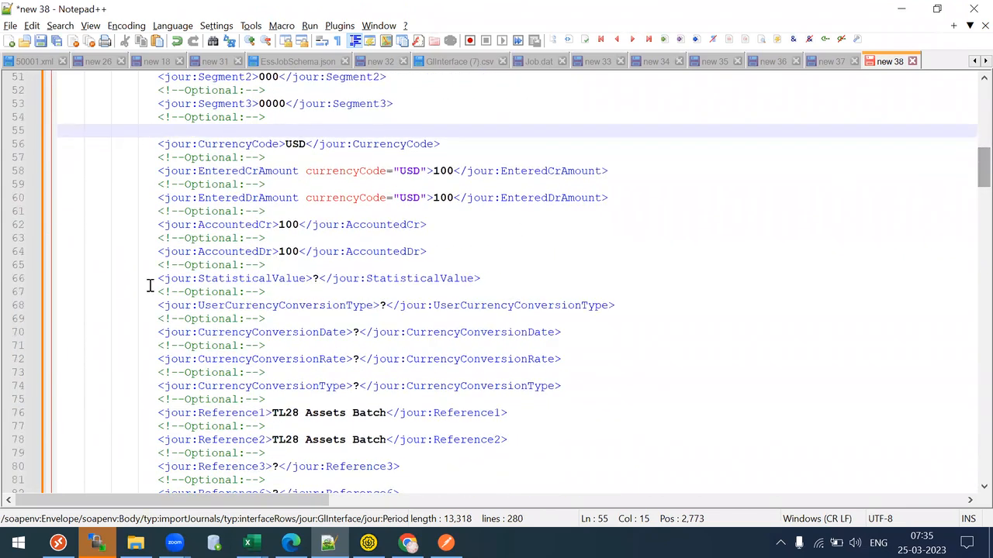
drag(151, 268, 591, 398)
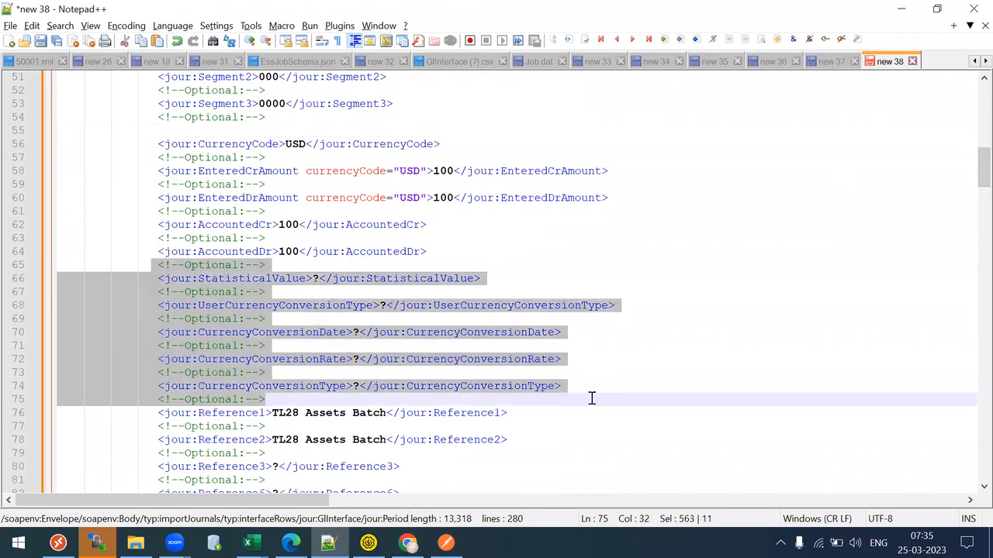
key(Delete)
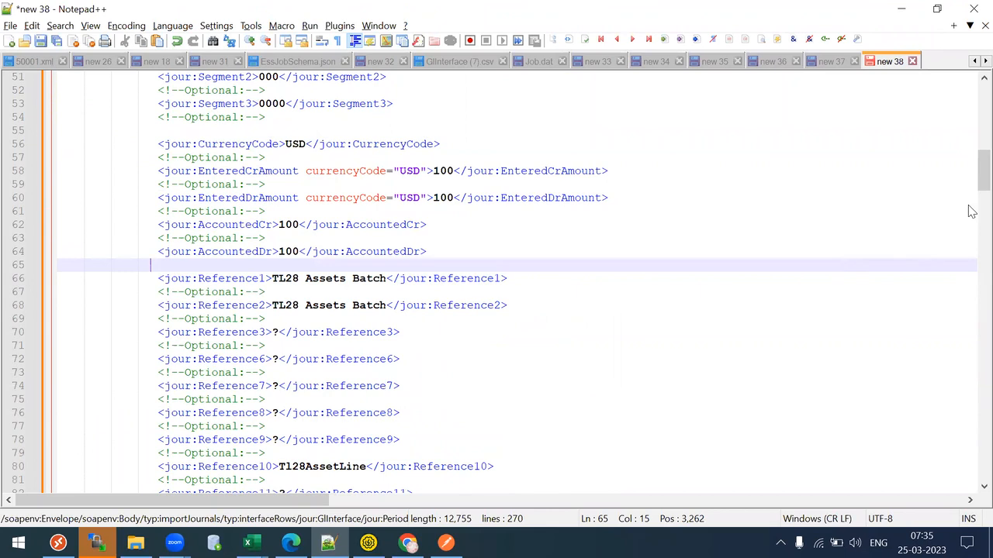
- Delete the unused Reference3 to Reference9 lines
drag(972, 170, 972, 187)
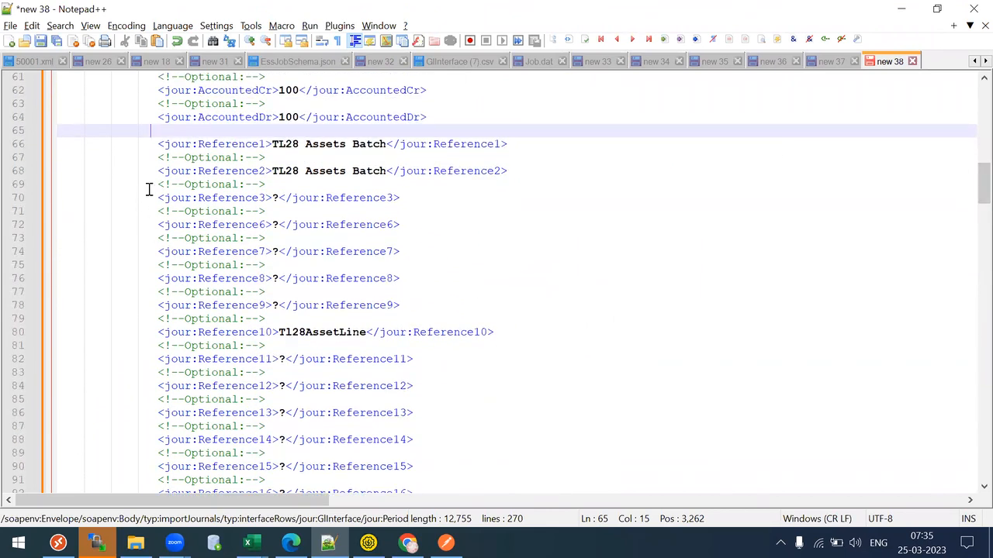
double_click(195, 186)
click(159, 184)
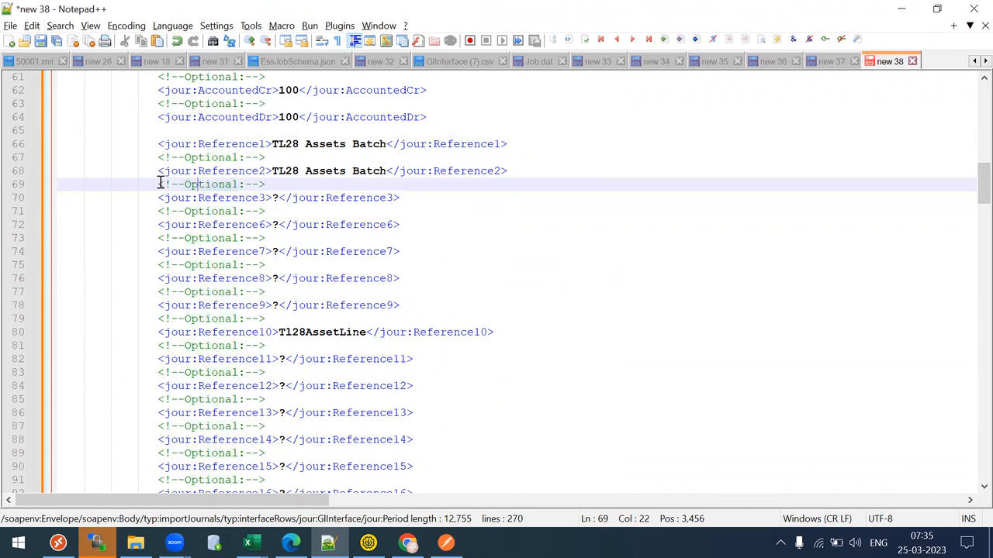
drag(159, 183, 496, 305)
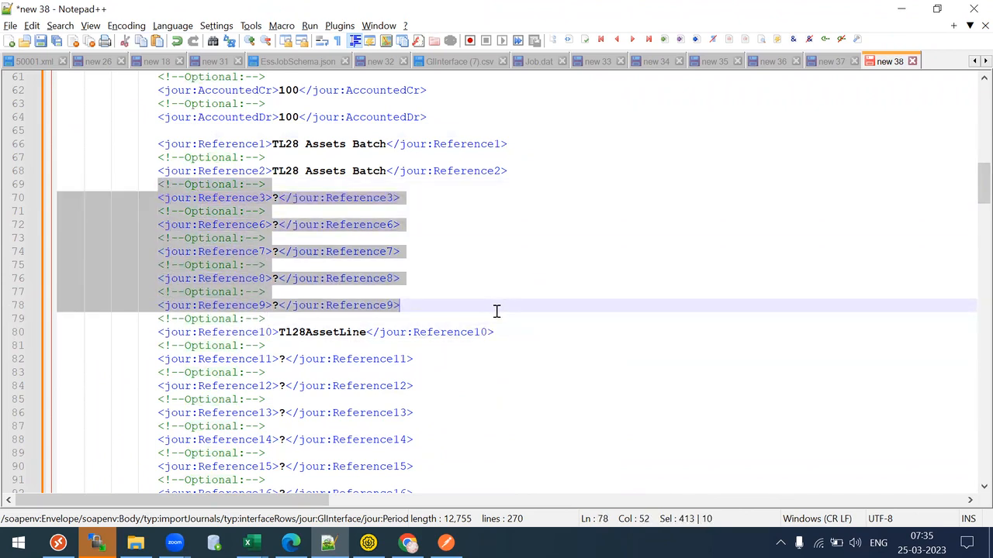
key(Delete)
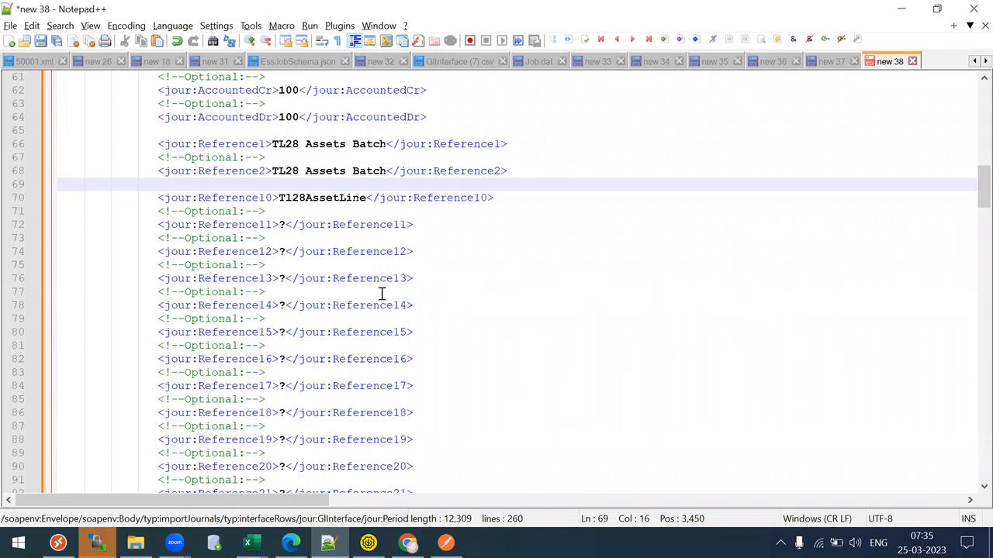
- Delete the empty placeholder fields below Reference10, through the Attribute fields, stopping before Status
drag(979, 180, 979, 189)
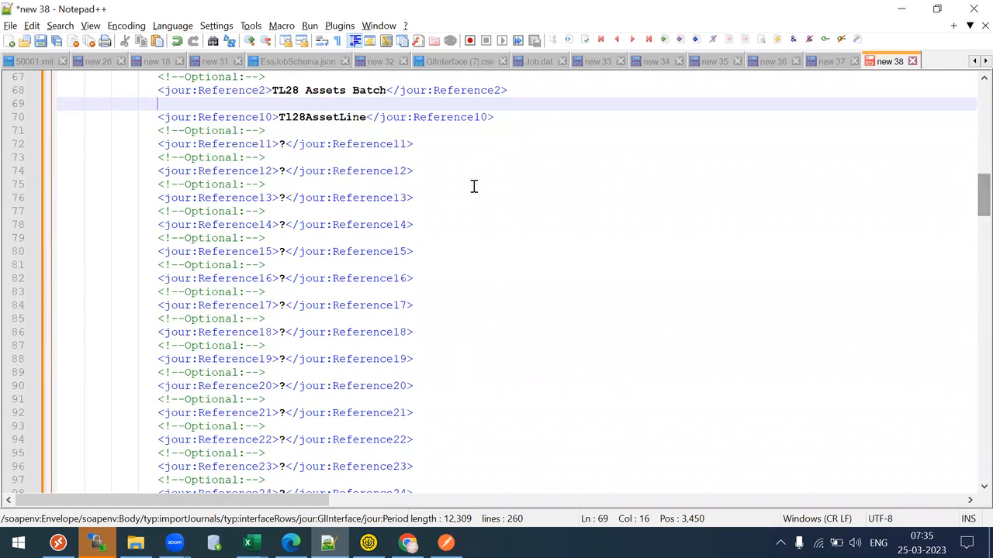
click(473, 186)
drag(154, 130, 488, 159)
key(shift+Down)
key(shift+Down)
key(shift+Down)
key(shift+Down)
key(shift+Down)
key(shift+Down)
key(shift+Down)
key(shift+Down)
key(shift+Down)
key(shift+Down)
key(shift+Down)
key(shift+Down)
key(shift+Down)
key(shift+Down)
key(shift+Down)
key(shift+Down)
key(shift+Down)
key(shift+Down)
key(shift+Down)
key(shift+Down)
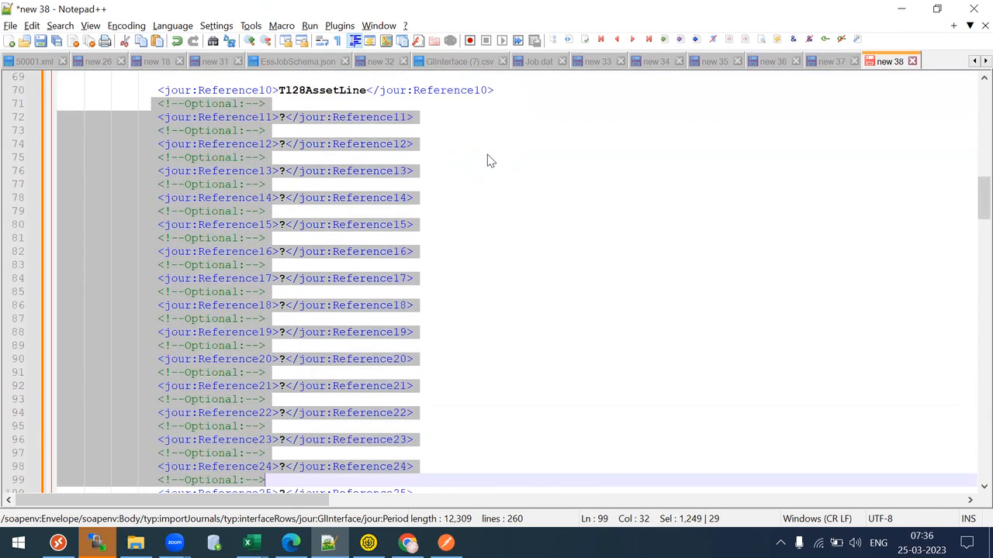
key(shift+Down)
key(shift+Down)
key(shift+Down)
key(shift+Down)
key(shift+Down)
key(shift+Down)
key(shift+Down)
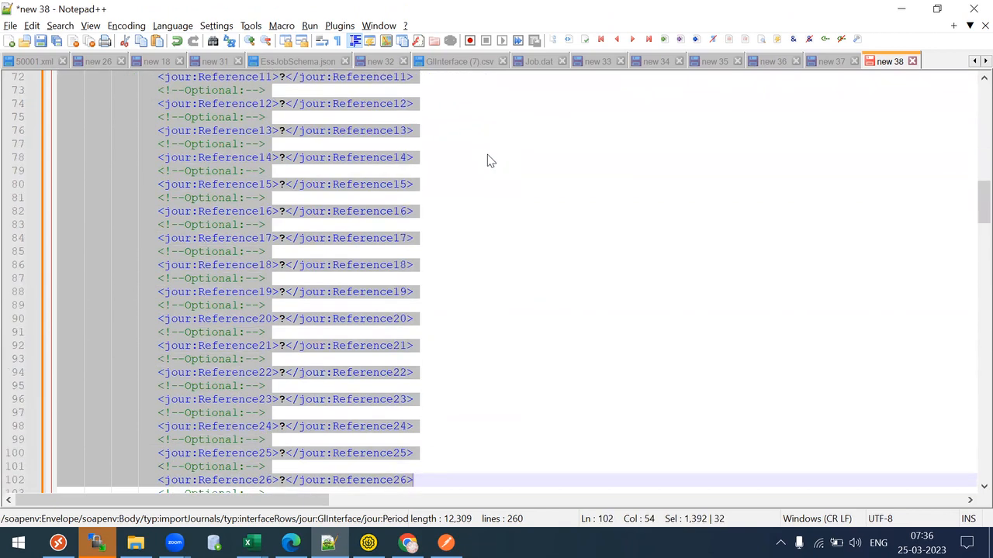
key(shift+Down)
key(shift+Down)
key(shift+Down)
key(shift+Down)
key(shift+Down)
key(shift+Down)
key(shift+Down)
key(shift+Down)
key(shift+Down)
key(shift+Down)
key(shift+Down)
key(shift+Down)
key(shift+Down)
key(shift+Down)
key(shift+Down)
key(shift+Down)
key(shift+Down)
key(shift+Down)
key(shift+Down)
key(shift+Down)
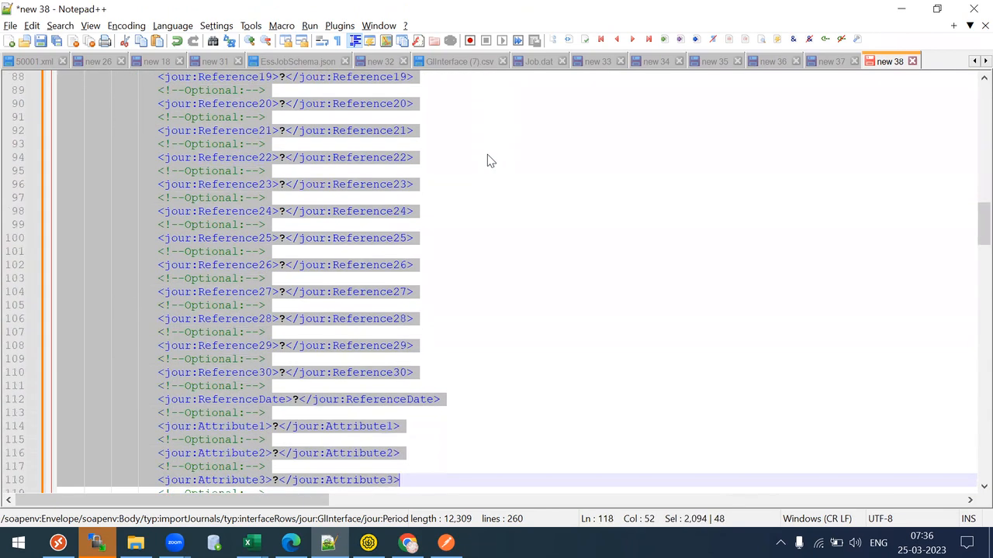
key(shift+Down)
key(shift+Down)
key(shift+Down)
key(shift+Down)
key(shift+Down)
key(shift+Down)
key(shift+Down)
key(shift+Down)
key(shift+Down)
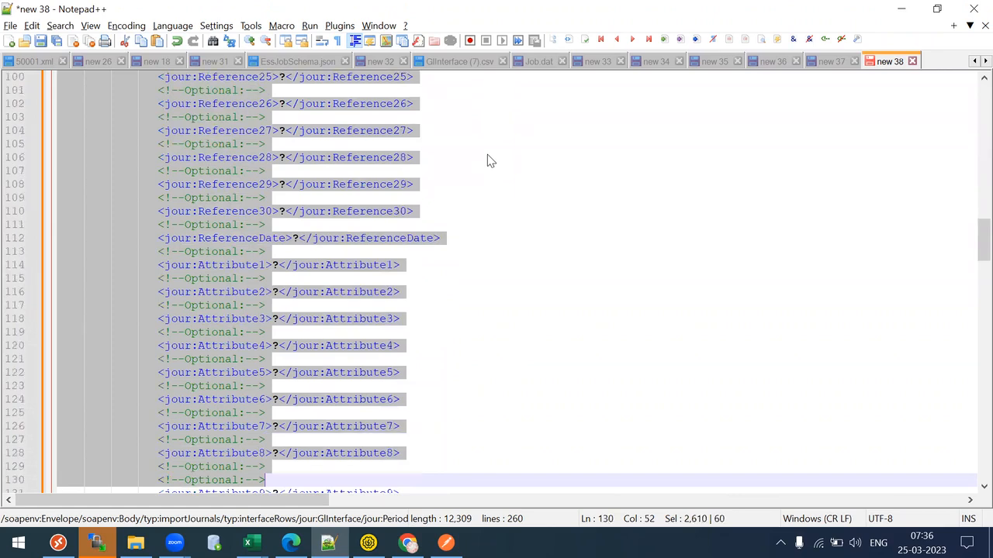
key(shift+Up)
key(shift+Up)
key(shift+Up)
key(shift+Up)
key(shift+Up)
key(shift+Up)
key(shift+Up)
key(shift+Up)
key(shift+Up)
key(shift+Up)
key(shift+Up)
key(shift+Up)
key(shift+Up)
key(shift+Up)
key(shift+Up)
key(shift+Up)
key(shift+Up)
key(shift+Up)
key(shift+Up)
key(shift+Up)
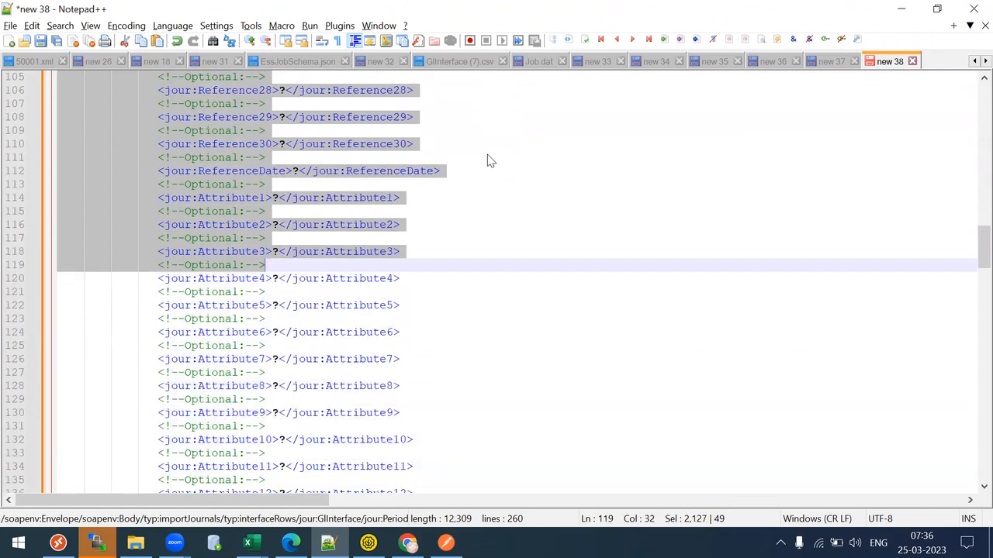
key(shift+Up)
key(shift+Up)
key(shift+Up)
key(shift+Up)
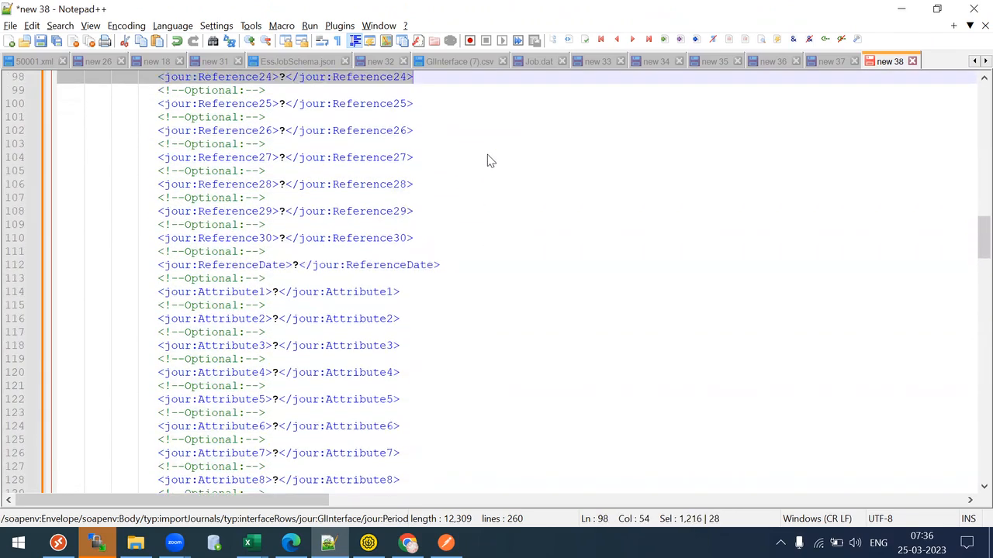
key(shift+Down)
key(shift+Down)
key(shift+Down)
key(shift+Down)
key(shift+Down)
key(shift+Down)
key(shift+Down)
key(shift+Down)
key(shift+Down)
key(shift+Down)
key(shift+Down)
key(shift+Down)
key(shift+Down)
key(shift+Down)
key(shift+Down)
key(shift+Down)
key(shift+Down)
key(shift+Down)
key(shift+Down)
key(shift+Down)
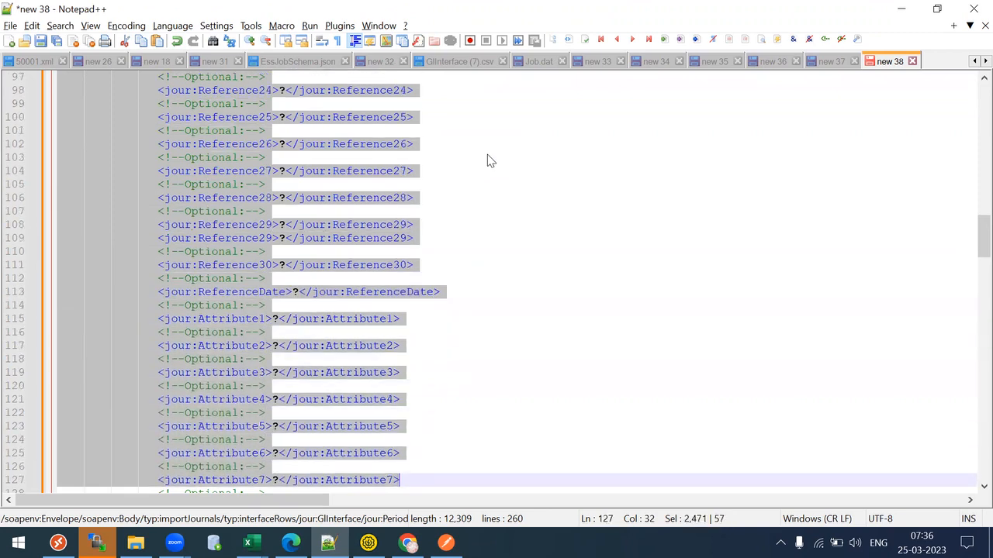
key(shift+Down)
key(shift+Down)
key(shift+Down)
key(shift+Down)
key(shift+Down)
key(shift+Down)
key(shift+Down)
key(shift+Down)
key(shift+Down)
key(shift+Down)
key(shift+Down)
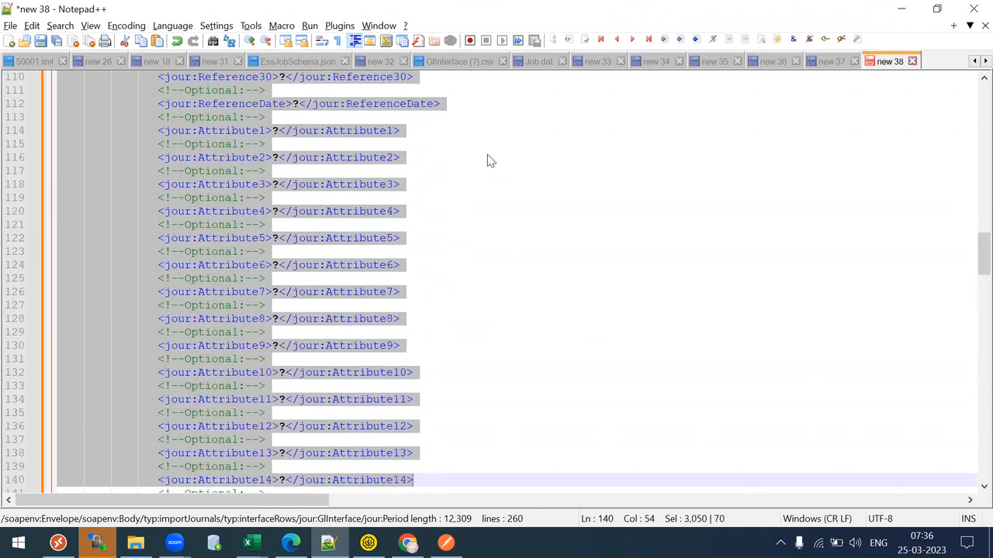
key(shift+Down)
key(shift+Down)
key(shift+Down)
key(shift+Down)
key(shift+Down)
key(shift+Down)
key(shift+Down)
key(shift+Down)
key(shift+Down)
key(shift+Down)
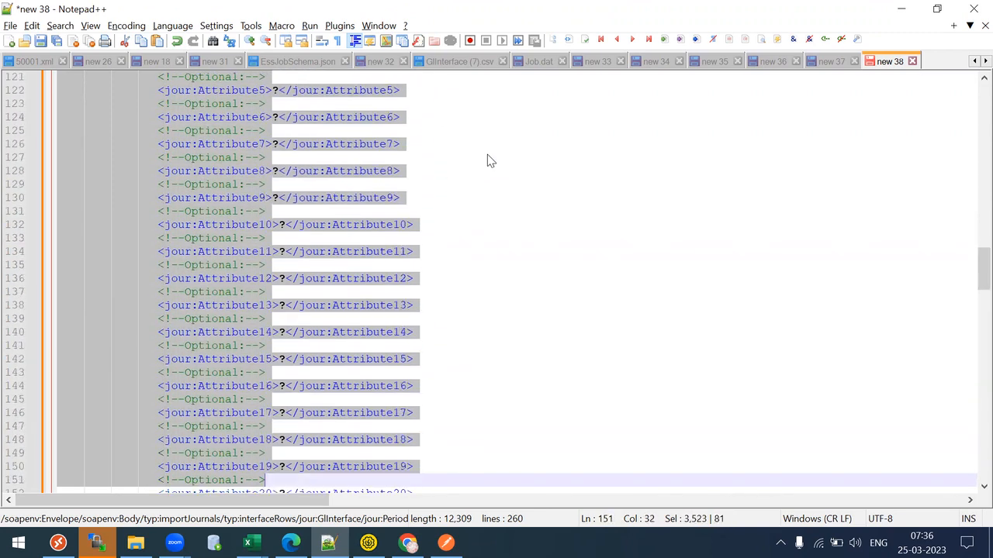
key(shift+Down)
key(shift+Down)
key(shift+Down)
key(shift+Down)
key(shift+Down)
key(shift+Down)
key(shift+Down)
key(shift+Down)
key(shift+Down)
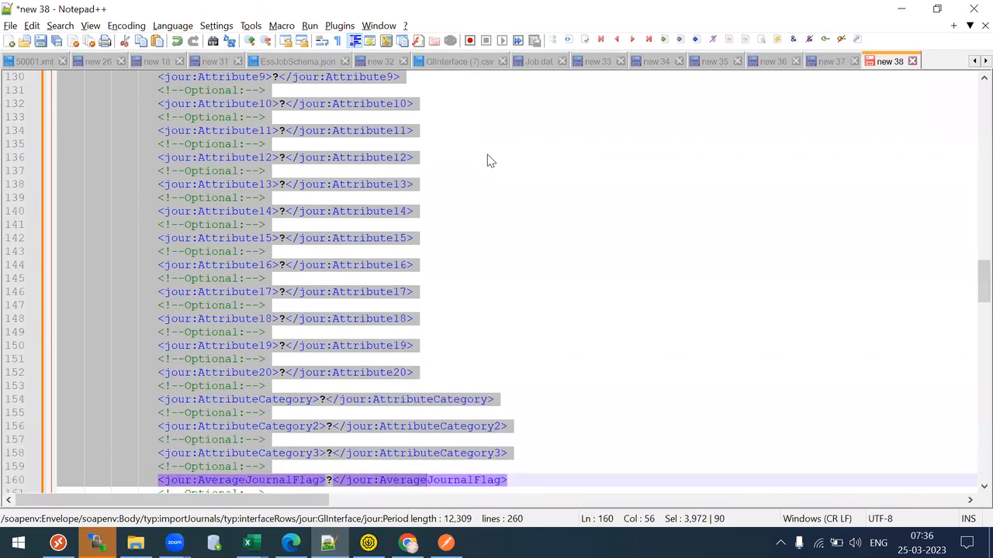
key(shift+Down)
key(shift+Down)
key(shift+Down)
key(shift+Down)
key(shift+Down)
key(shift+Down)
key(shift+Down)
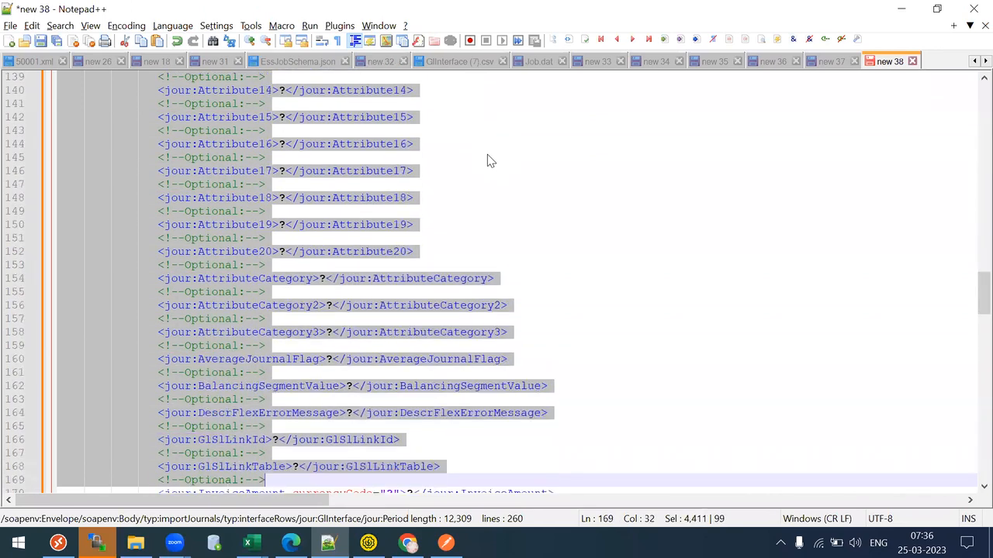
key(shift+Down)
key(shift+Down)
key(shift+Down)
key(shift+Down)
key(shift+Down)
key(shift+Down)
key(shift+Down)
key(shift+Down)
key(shift+Down)
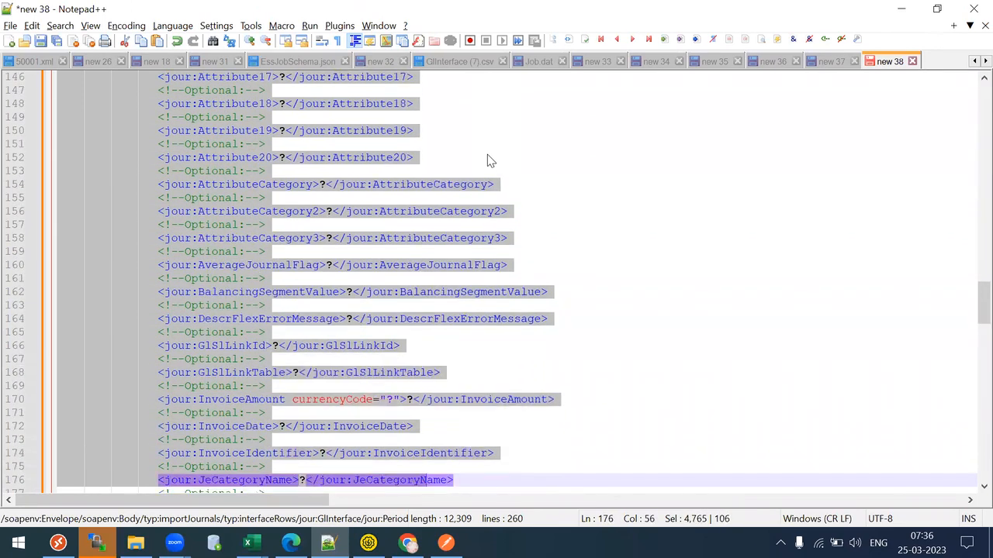
key(shift+Down)
key(shift+Down)
key(shift+Down)
key(shift+Down)
key(shift+Down)
key(shift+Down)
key(shift+Down)
key(shift+Down)
key(shift+Down)
key(shift+Down)
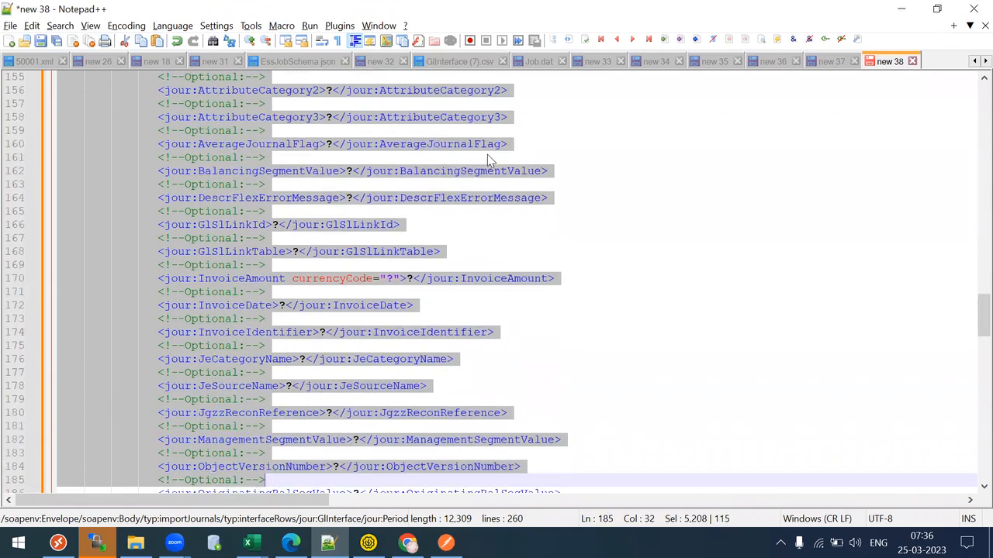
key(shift+Down)
key(shift+Down)
key(shift+Up)
key(shift+Up)
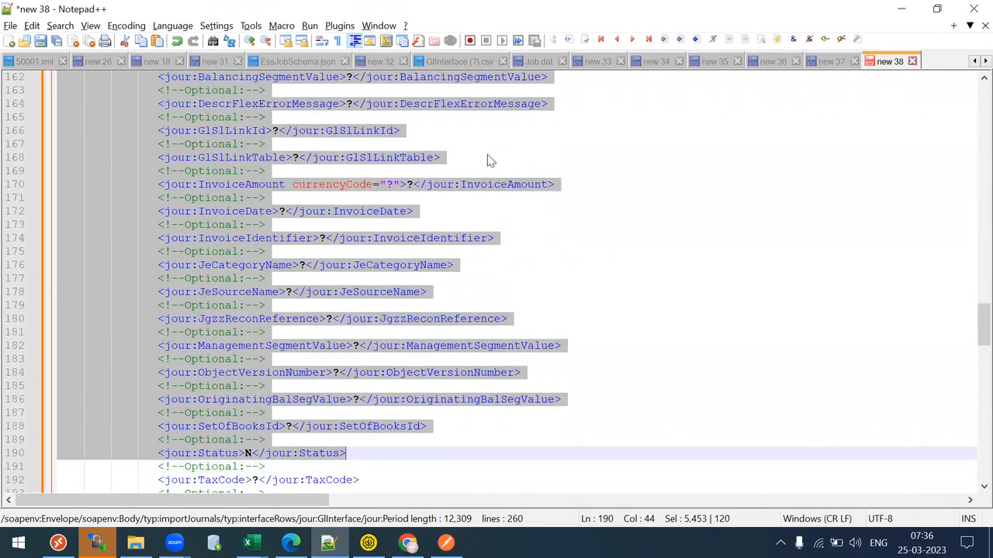
key(shift+Up)
key(Delete)
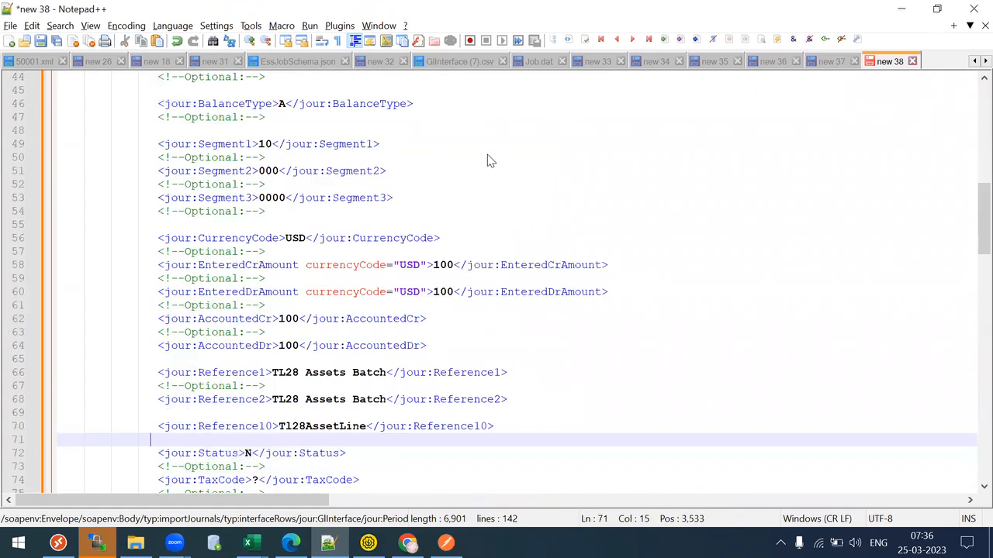
- Delete the TaxCode through LegalEntityIdentifier placeholders and the fields after LedgerName
key(Down)
key(Down)
key(Down)
key(Down)
key(Down)
key(Down)
key(Down)
key(Down)
key(Down)
key(Down)
key(Down)
key(Down)
key(Down)
key(Down)
key(Down)
key(Down)
key(Down)
key(Down)
key(Down)
key(Down)
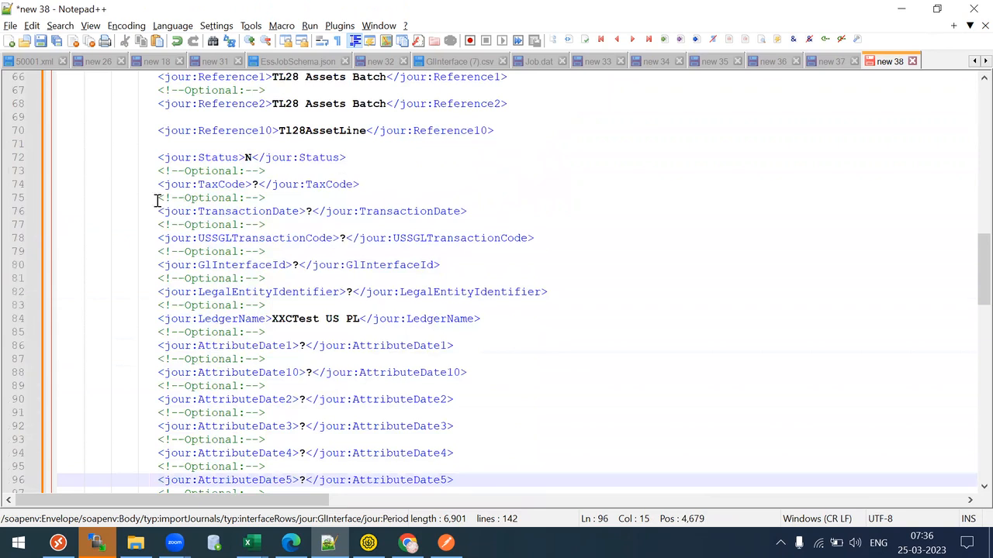
drag(152, 183, 555, 301)
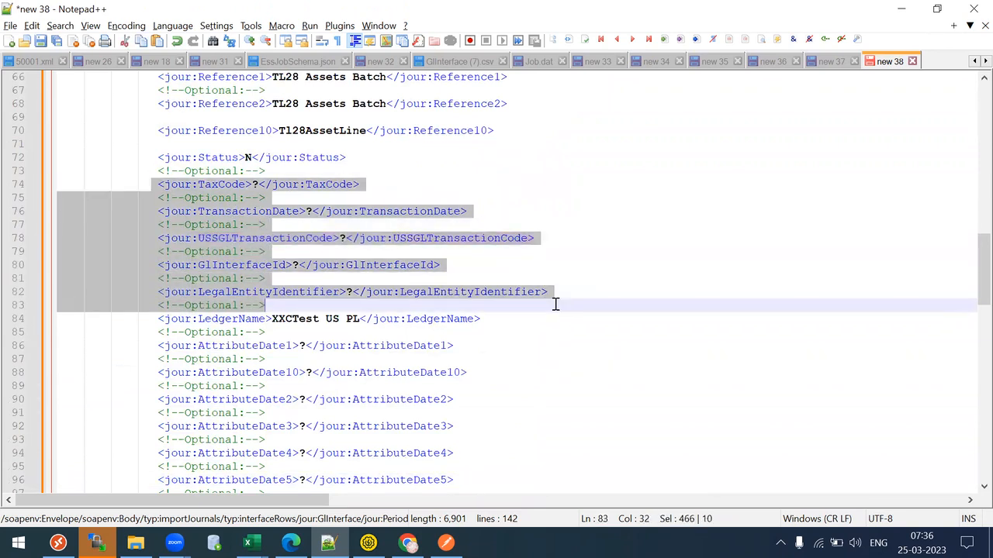
key(Delete)
drag(155, 183, 574, 409)
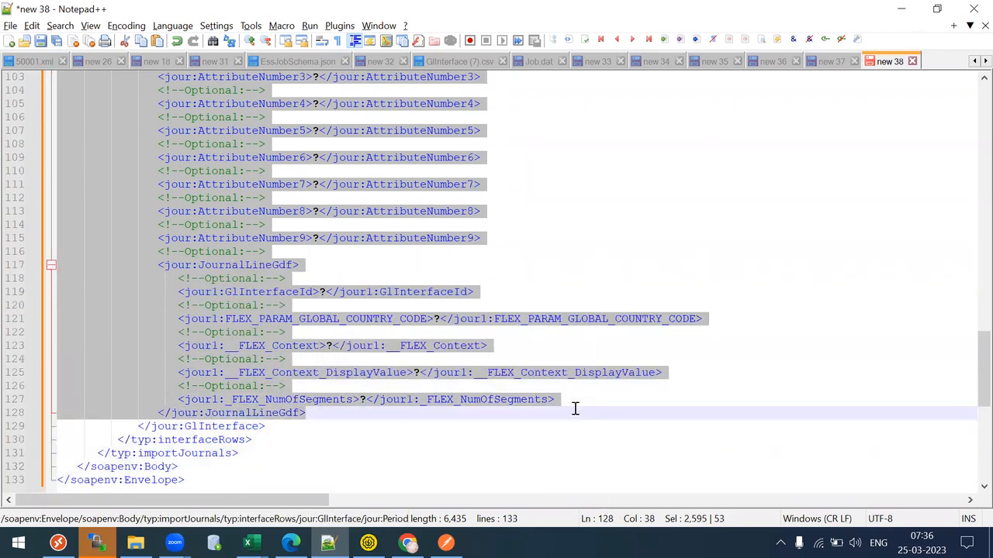
key(Delete)
- Remove the leftover comment, blank lines and indentation around Status, LedgerName and line 69
key(BackSpace)
key(BackSpace)
key(BackSpace)
key(BackSpace)
key(BackSpace)
key(BackSpace)
key(BackSpace)
key(BackSpace)
key(BackSpace)
key(BackSpace)
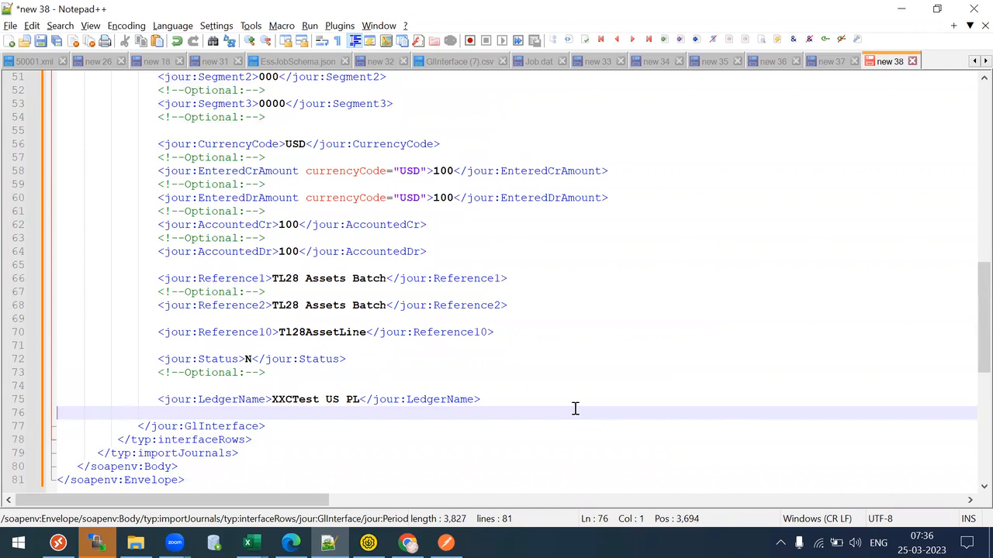
drag(185, 381, 25, 374)
key(BackSpace)
key(BackSpace)
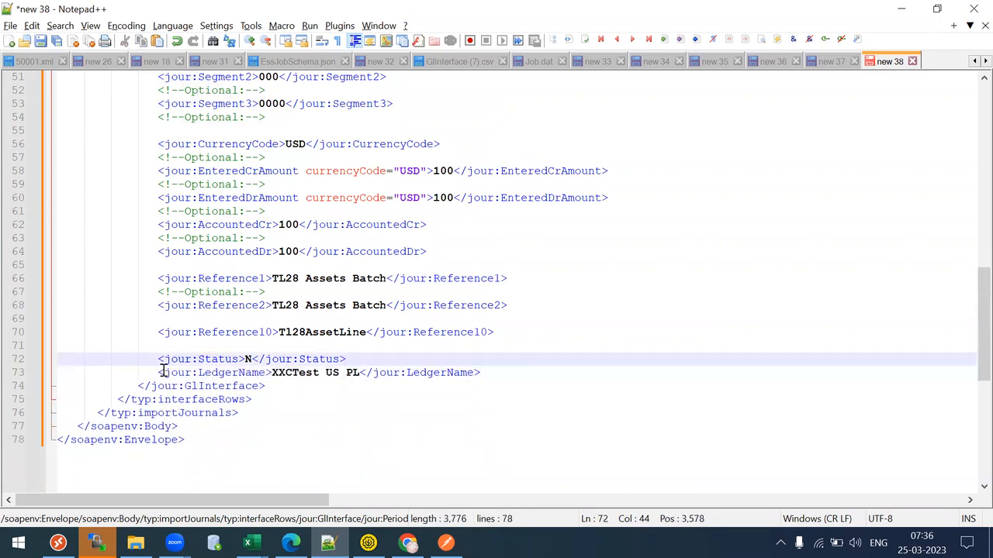
drag(184, 346, 35, 350)
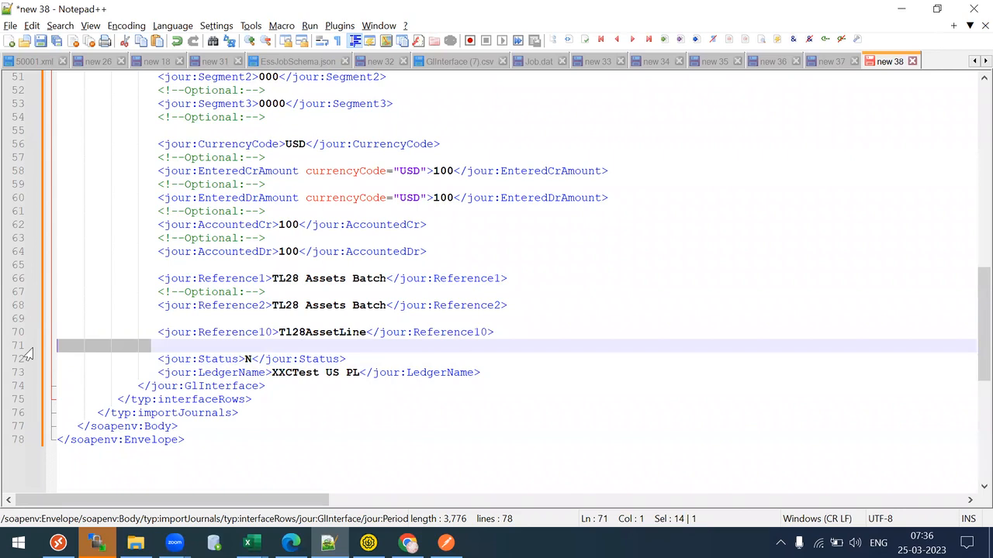
key(BackSpace)
key(BackSpace)
click(31, 346)
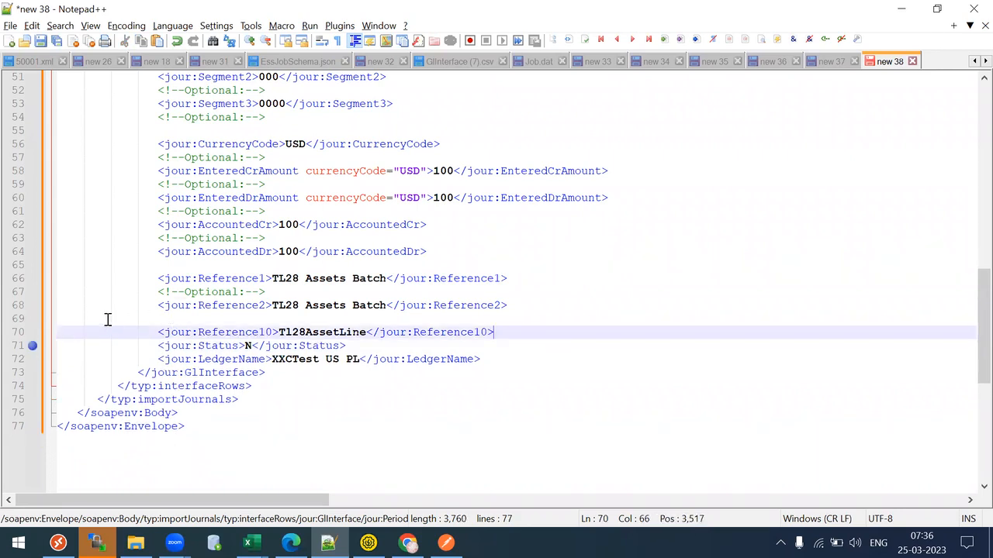
click(166, 318)
key(BackSpace)
key(BackSpace)
key(BackSpace)
key(BackSpace)
key(BackSpace)
key(BackSpace)
key(BackSpace)
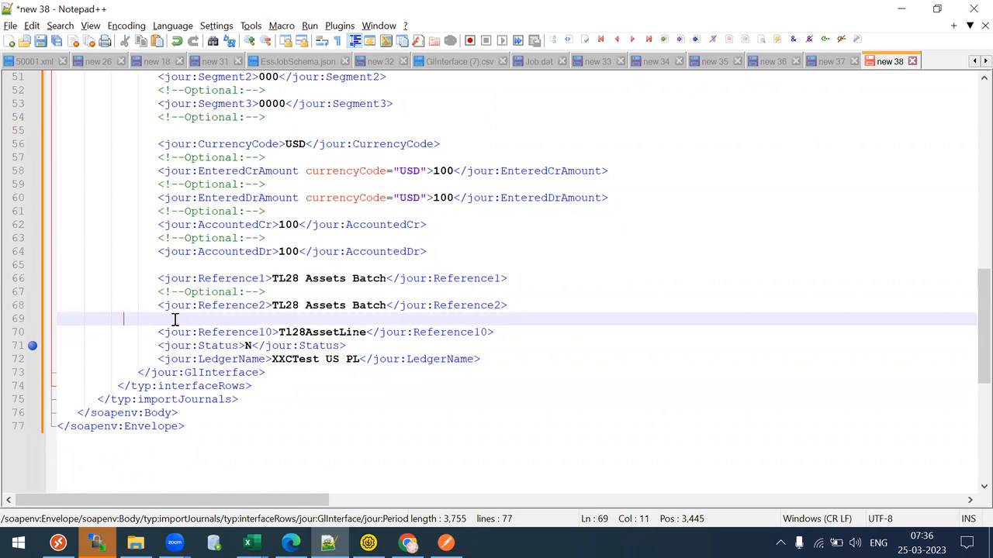
key(BackSpace)
key(BackSpace)
key(BackSpace)
drag(972, 324, 972, 81)
click(705, 249)
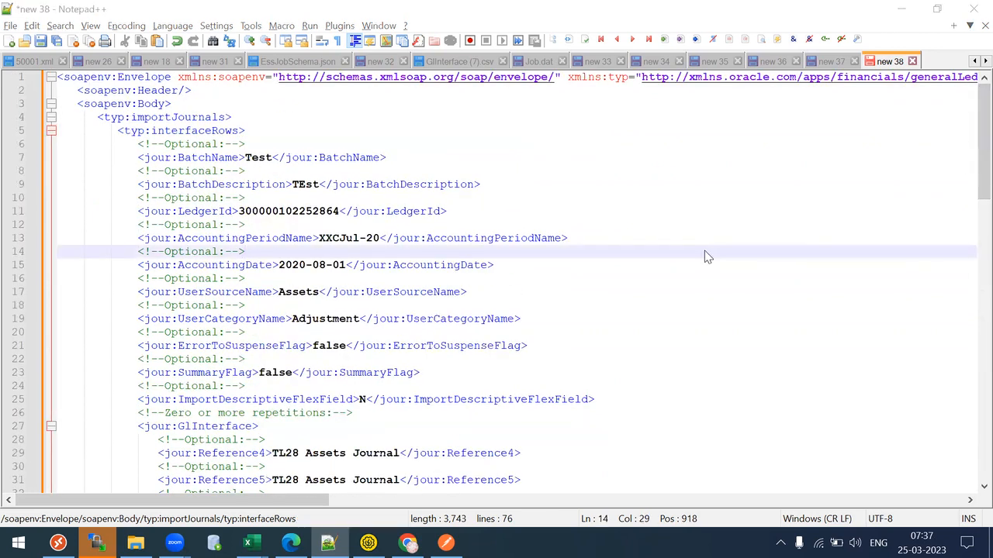
- Confirm no '?' placeholders remain, then copy the entire request into SoapUI's Request 1
key(ctrl+f)
key(Return)
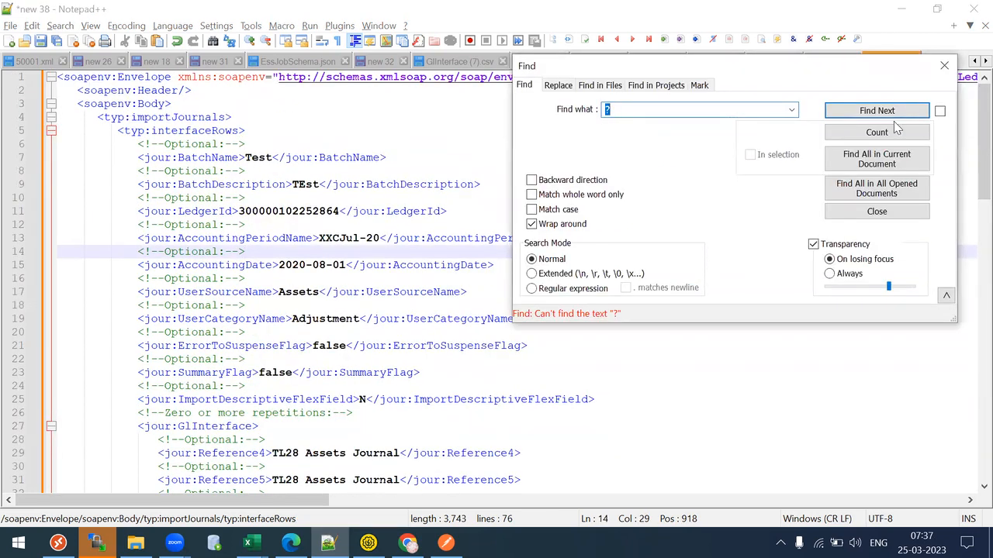
click(944, 66)
click(707, 223)
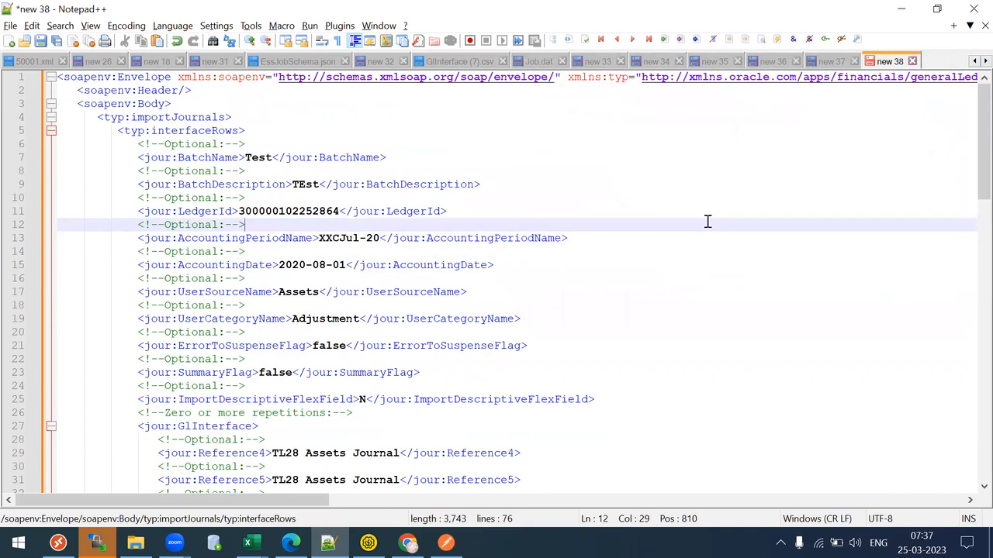
key(ctrl+a)
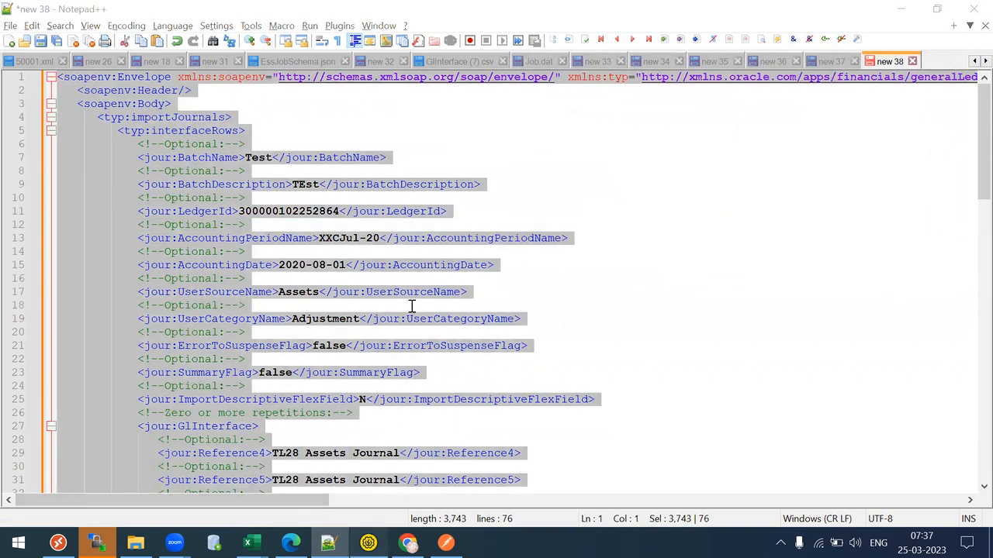
key(alt+Tab)
scroll(412, 306, down, 15)
click(412, 305)
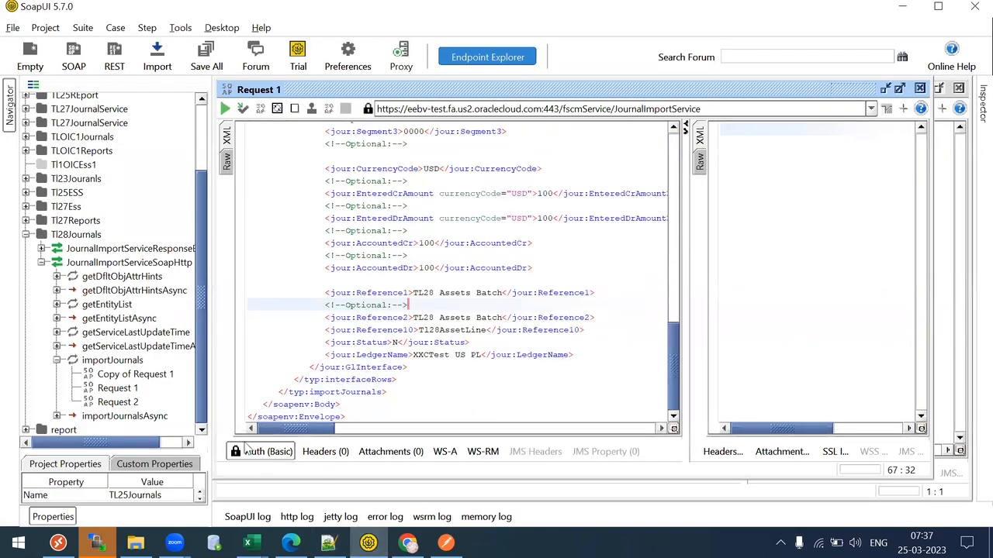
- Send Request 1 and view the response as XML in a wider pane
click(224, 109)
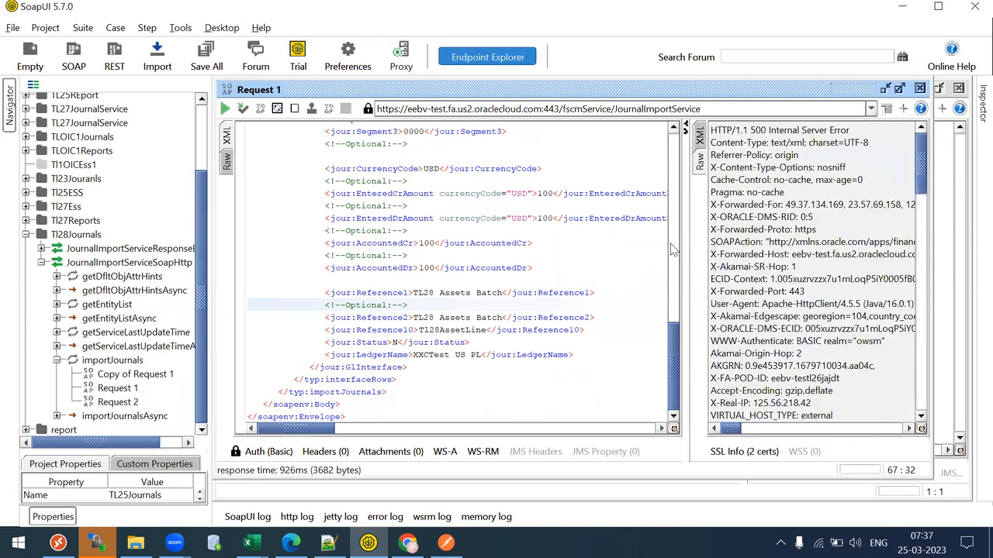
drag(677, 251, 601, 149)
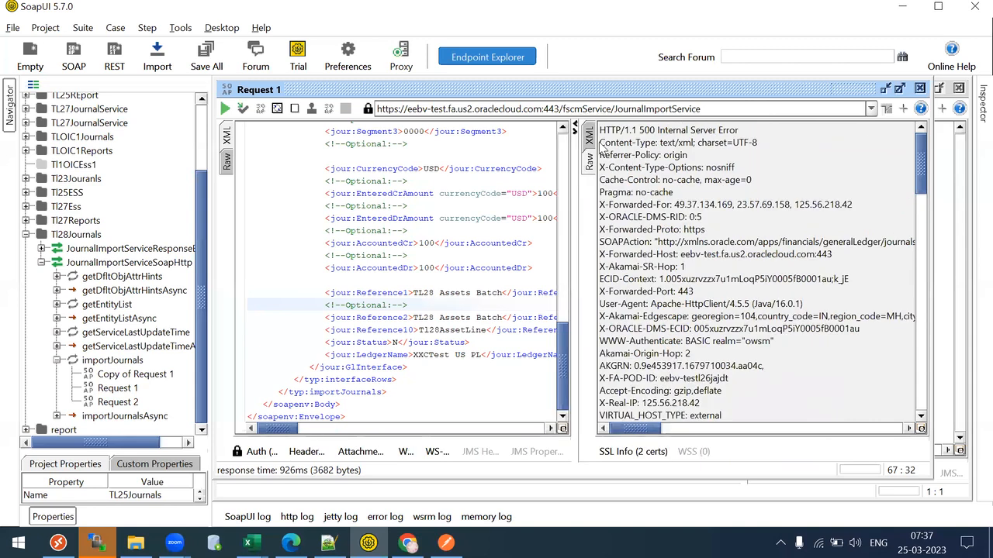
click(590, 137)
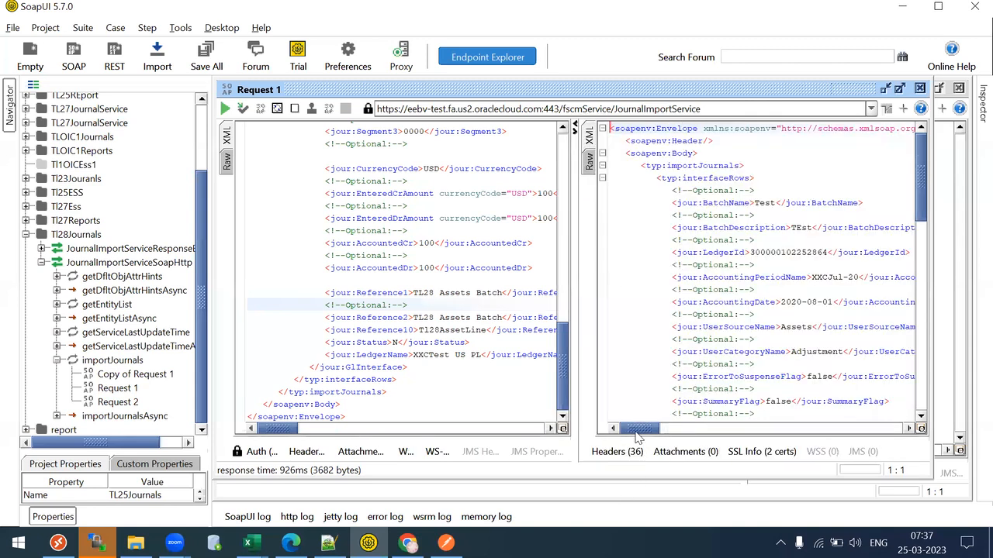
mouse_move(636, 429)
mouse_down()
mouse_move(676, 433)
mouse_move(627, 436)
mouse_up()
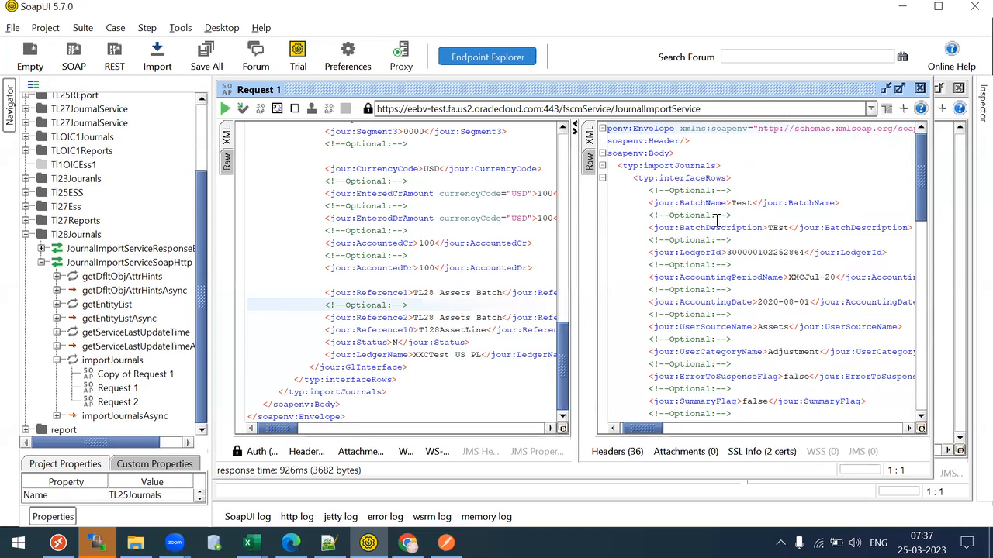
- Compare the request's CurrencyCode-to-Status lines with the response's LedgerId and period lines
drag(318, 183, 483, 330)
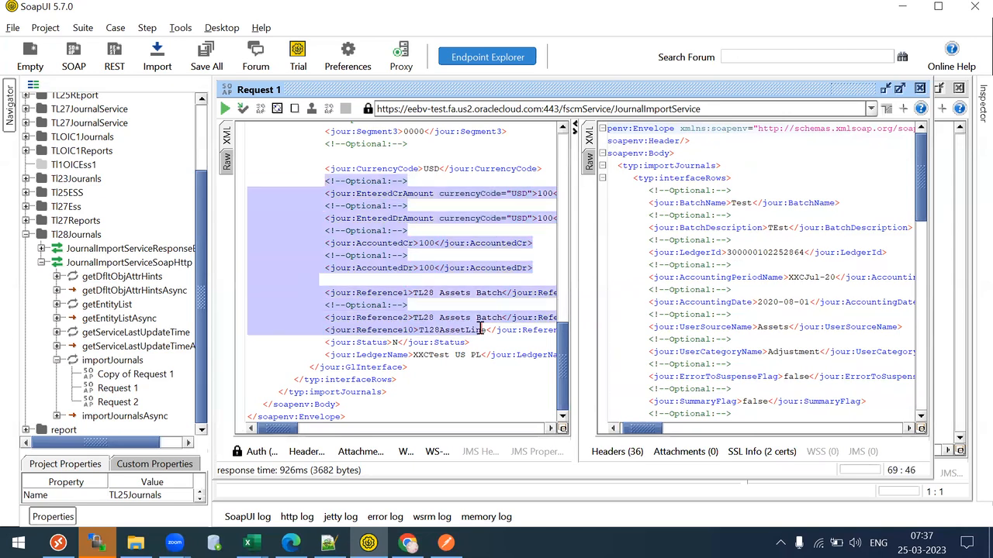
click(589, 163)
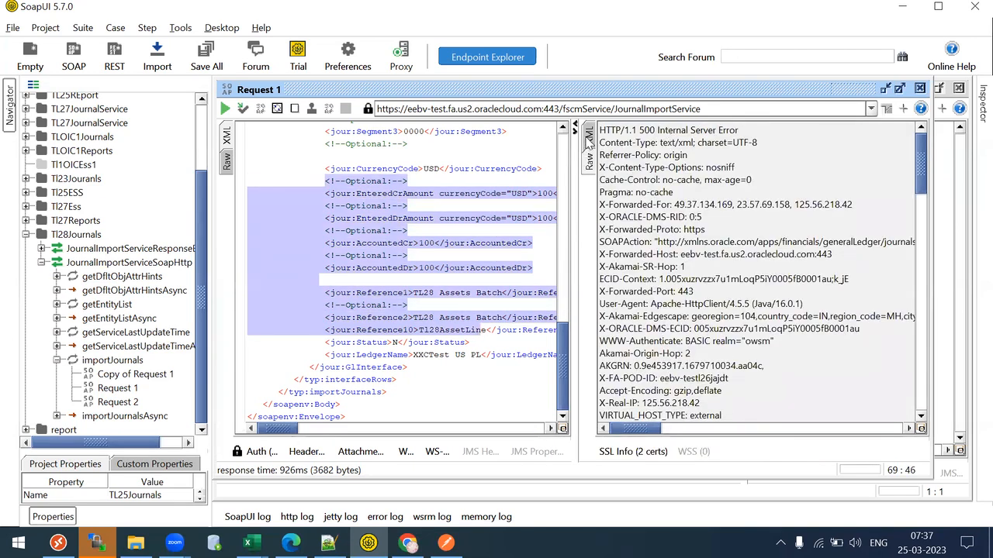
click(588, 139)
drag(331, 162, 426, 267)
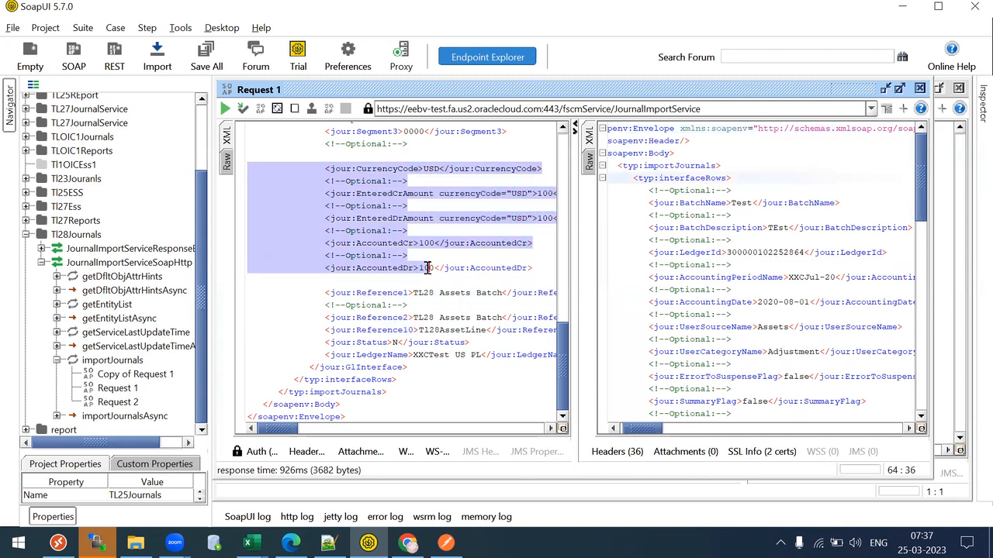
drag(613, 215, 764, 302)
drag(925, 184, 909, 146)
click(438, 259)
drag(315, 152, 466, 345)
click(466, 345)
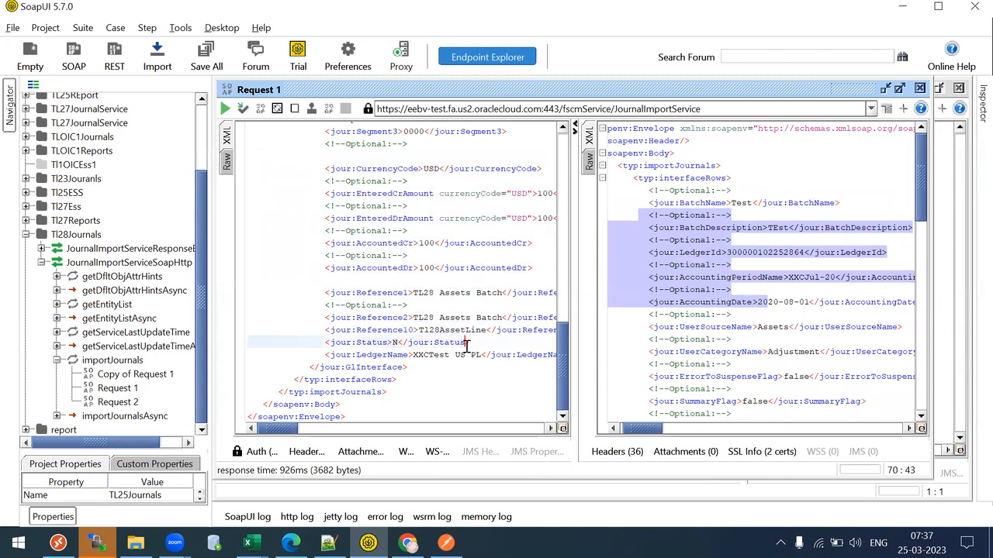
click(328, 543)
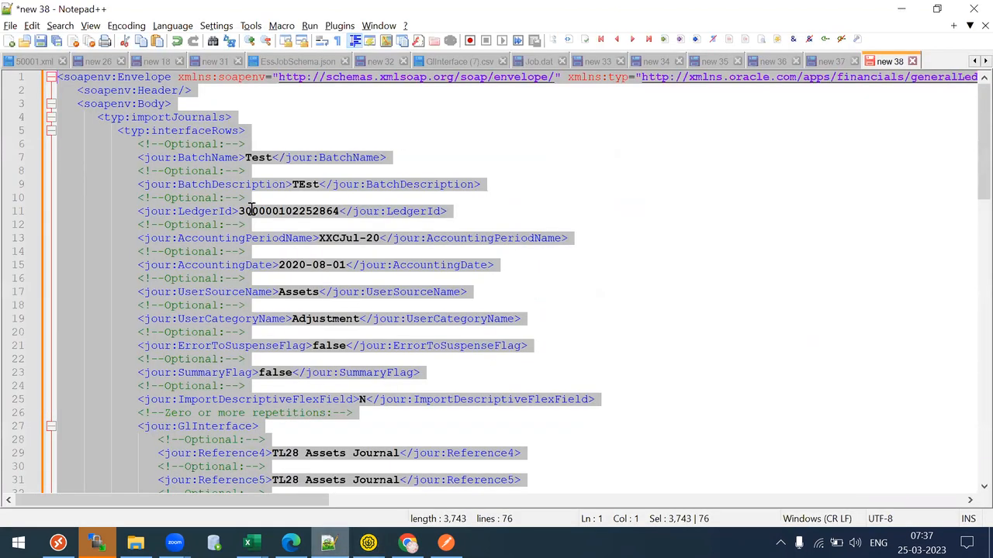
- Review the header fields: BatchDescription, LedgerId, AccountingDate, UserSourceName and ImportDescriptiveFlexField
click(332, 319)
click(287, 186)
click(288, 225)
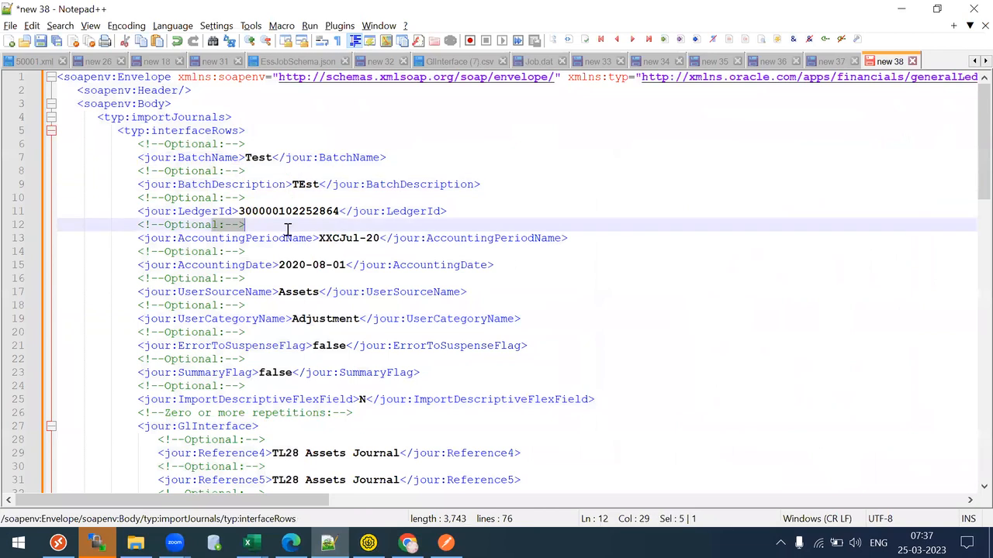
click(308, 281)
click(238, 297)
drag(205, 332, 301, 333)
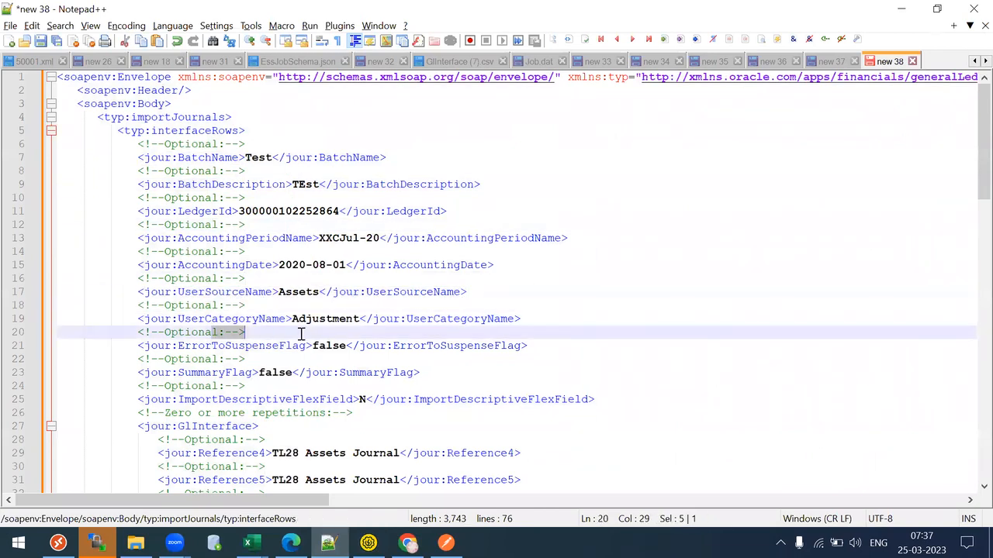
click(297, 386)
drag(972, 116, 972, 198)
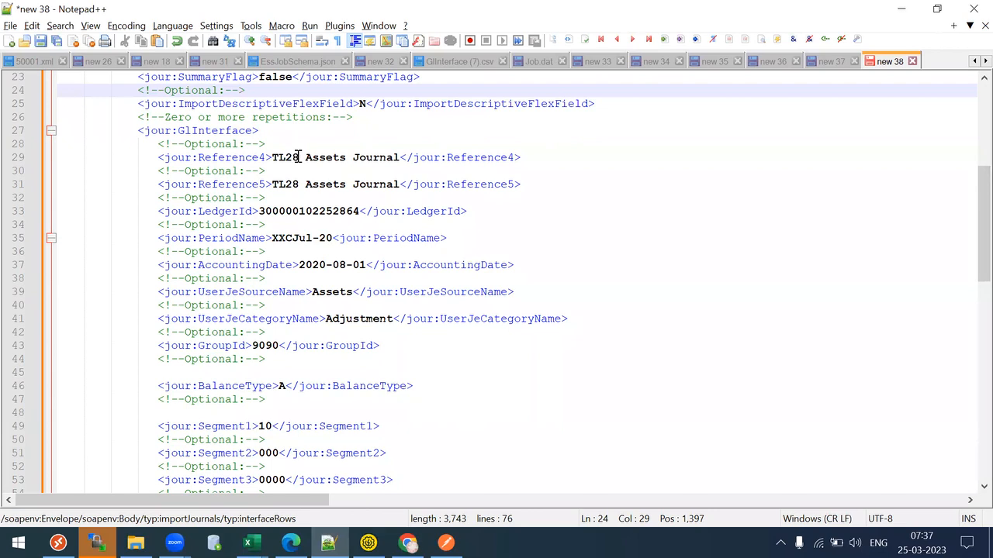
- Review GlInterface values: AccountingDate 2020-08-01, Assets, Adjustment, BalanceType A, segments, USD and amounts
mouse_move(288, 158)
mouse_down()
mouse_move(305, 157)
mouse_move(302, 146)
mouse_up()
drag(276, 186, 299, 200)
click(300, 224)
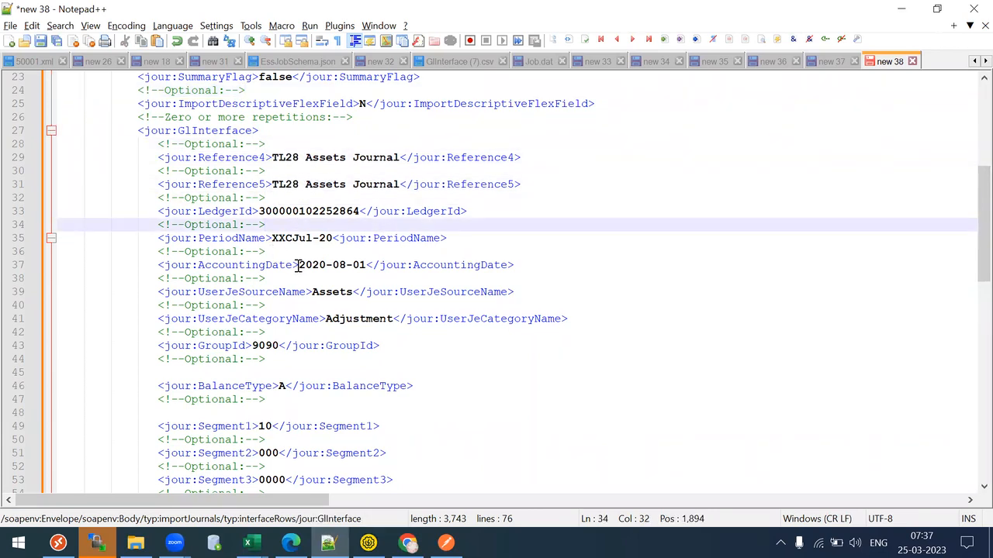
drag(298, 266, 377, 267)
drag(334, 292, 327, 286)
drag(360, 318, 419, 320)
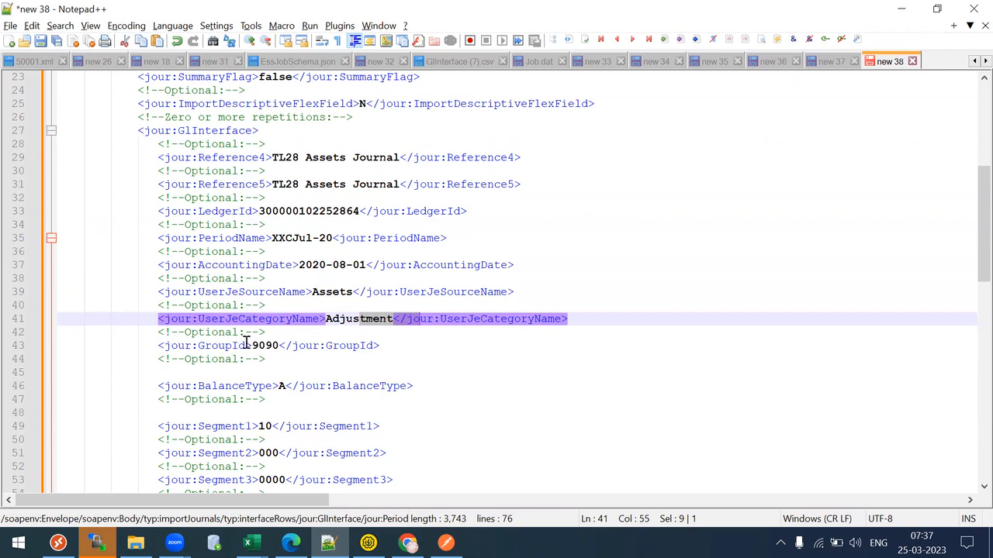
drag(252, 345, 338, 345)
drag(977, 262, 971, 288)
drag(279, 196, 352, 194)
drag(259, 238, 297, 238)
drag(233, 266, 318, 266)
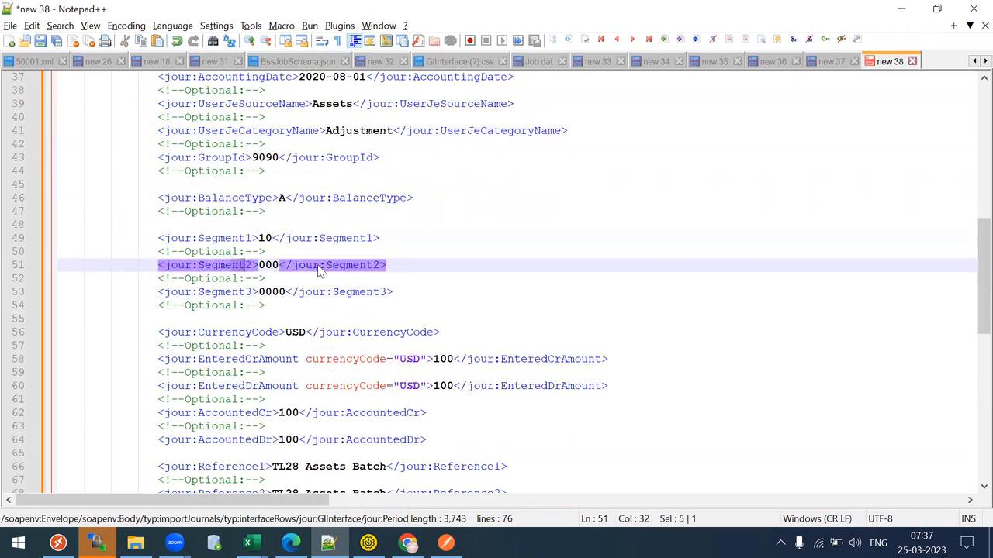
drag(244, 293, 318, 293)
drag(297, 334, 467, 387)
click(335, 400)
drag(971, 316, 969, 390)
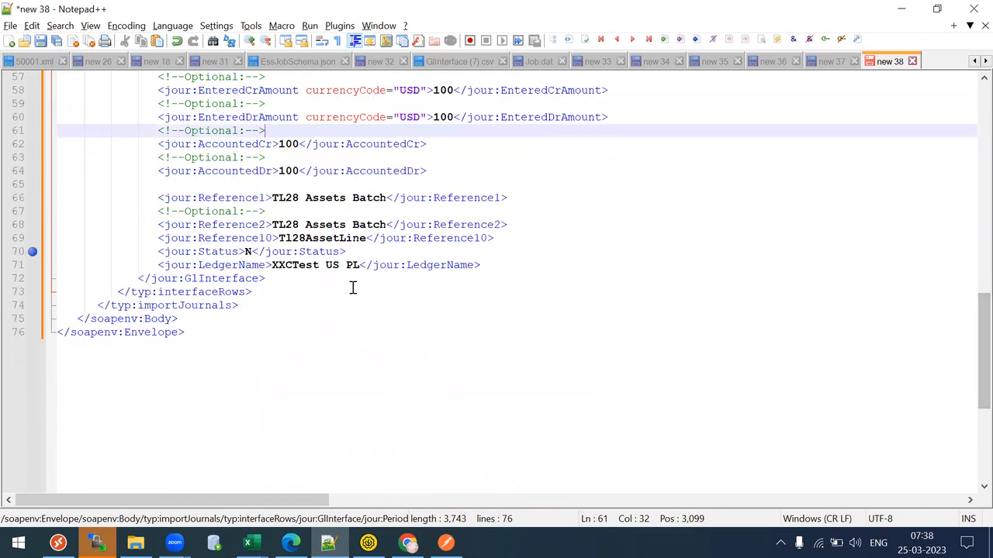
- Collapse and re-expand the GlInterface, interfaceRows and importJournals blocks to check their structure
click(233, 277)
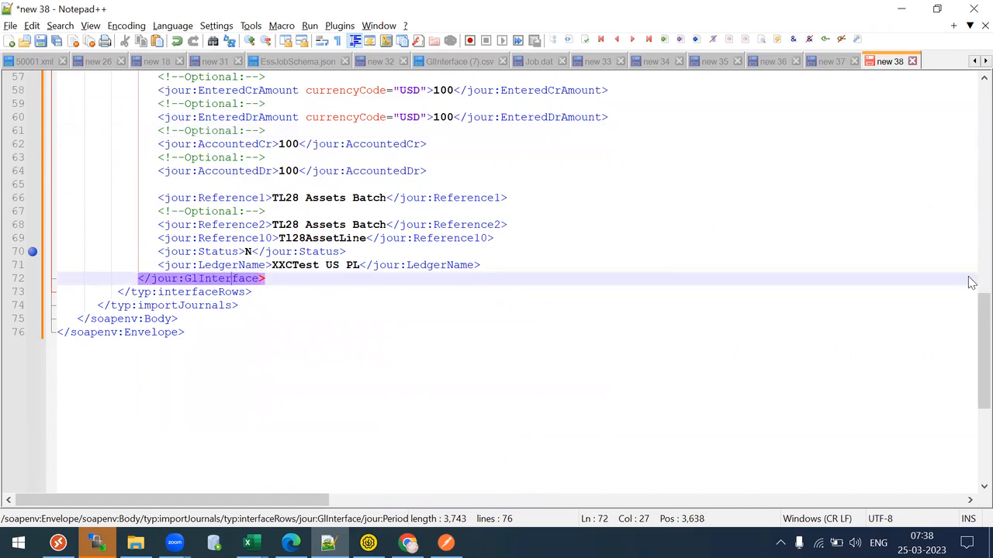
drag(969, 310, 970, 100)
scroll(174, 409, up, 2)
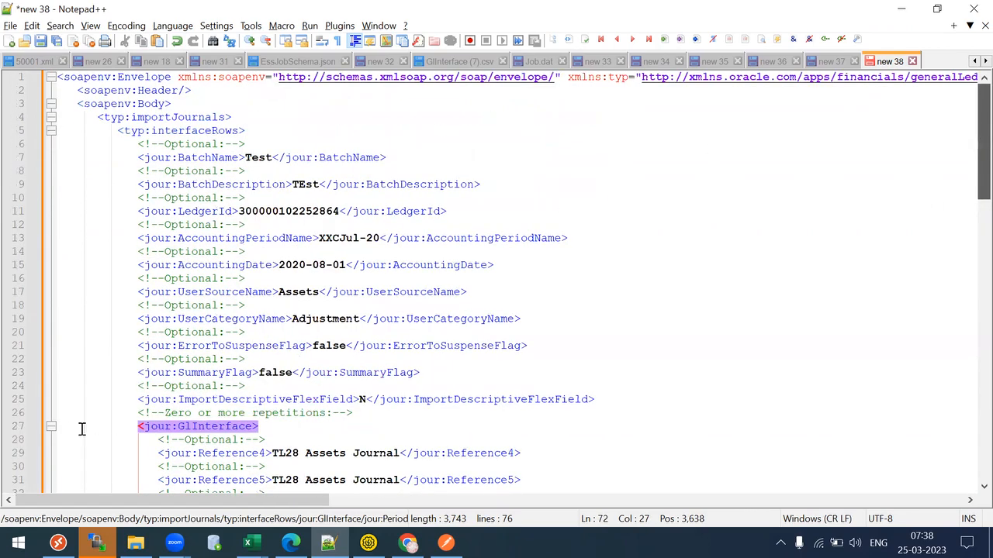
click(51, 426)
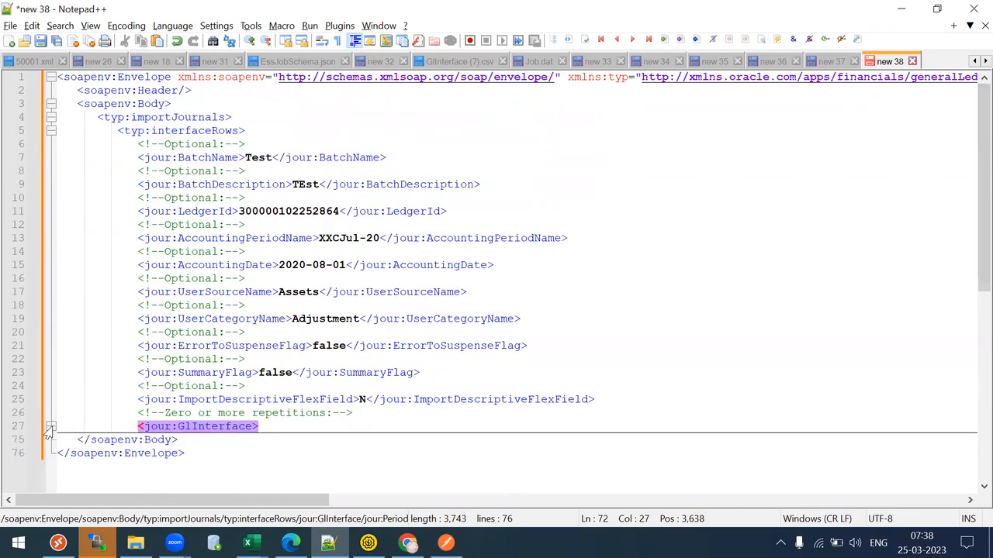
click(49, 131)
click(48, 119)
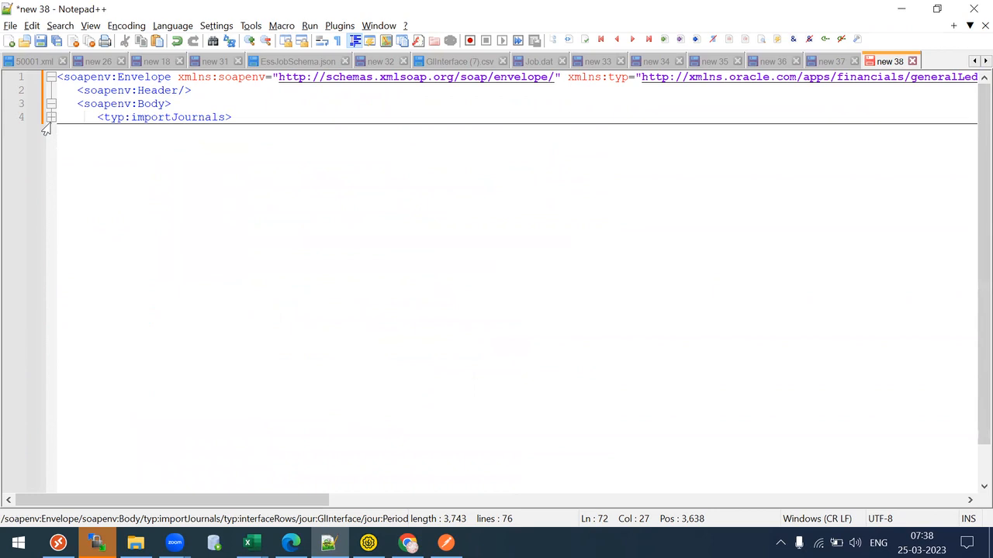
click(49, 118)
click(50, 131)
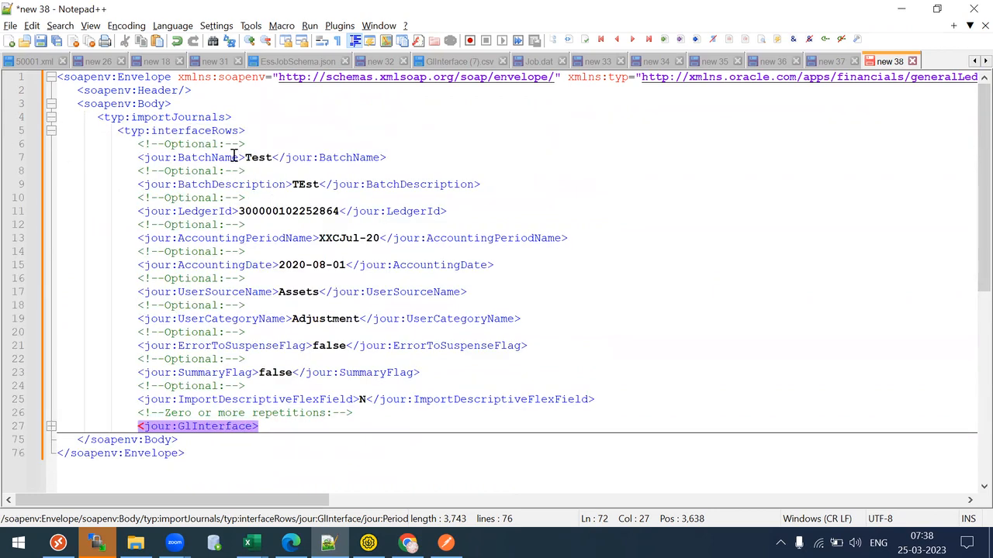
- Check the tag pairs for BatchName Test, BatchDescription TEst, LedgerId, period XXCJul-20 and the other header fields
drag(232, 157, 358, 159)
drag(284, 184, 352, 185)
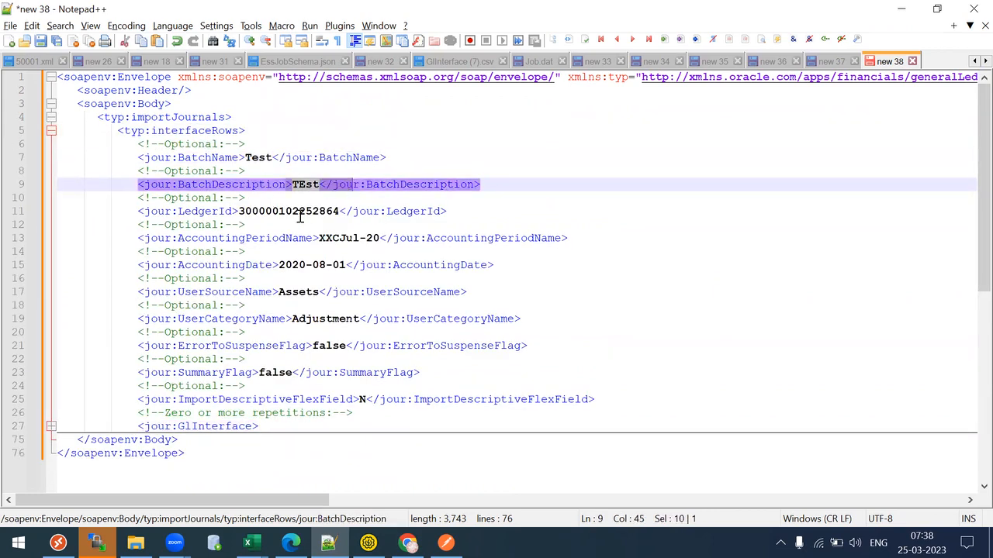
click(318, 232)
drag(318, 238, 379, 235)
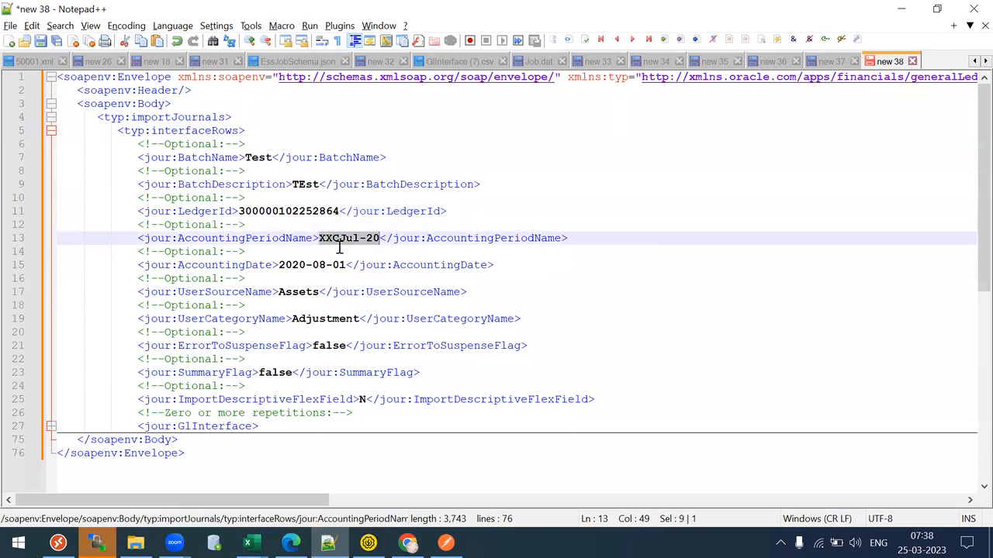
drag(282, 284, 354, 283)
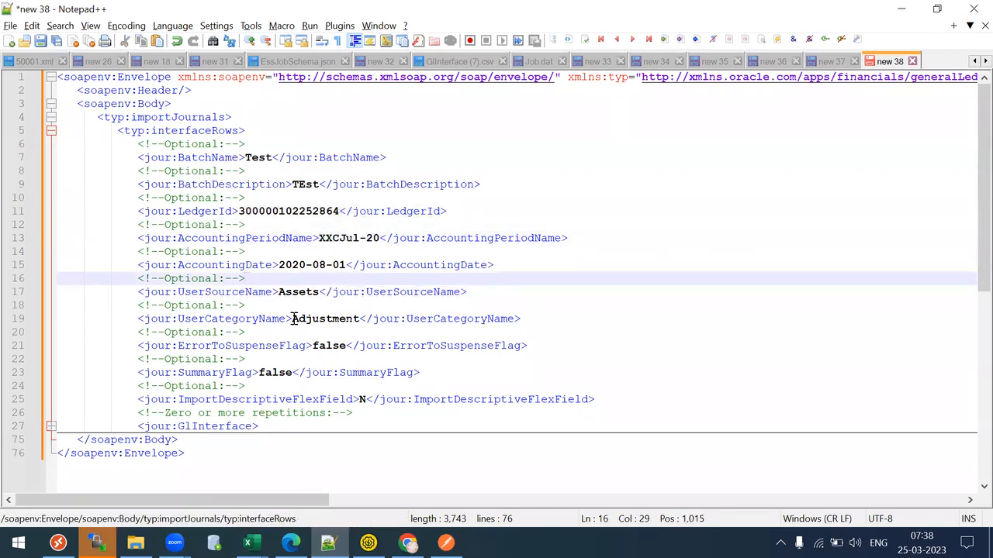
click(295, 319)
click(355, 157)
click(394, 184)
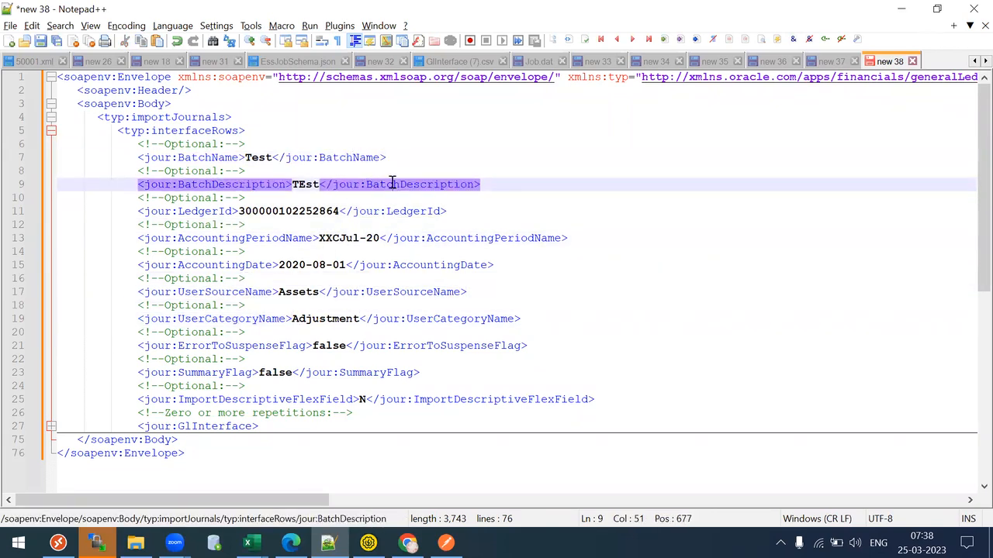
click(400, 214)
click(452, 240)
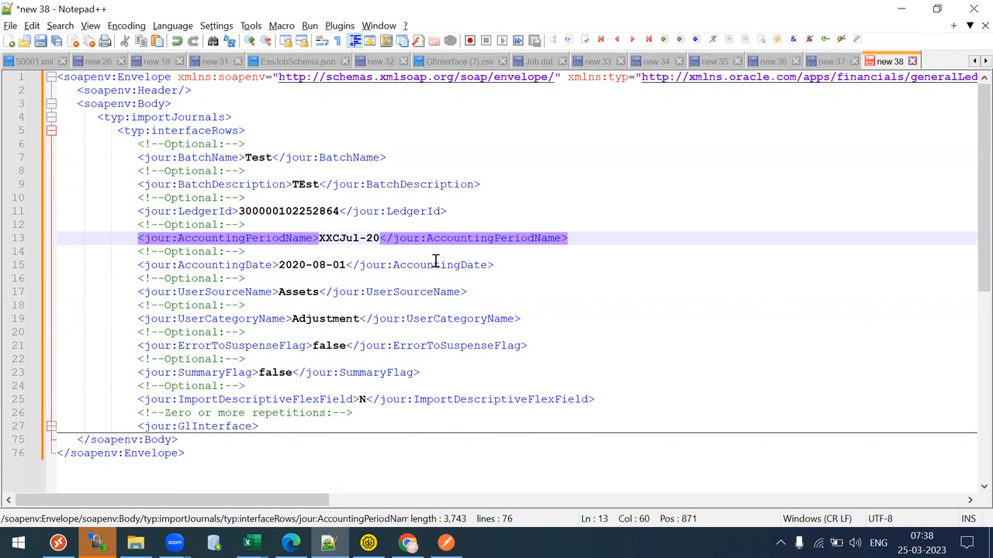
click(431, 265)
click(413, 291)
click(426, 319)
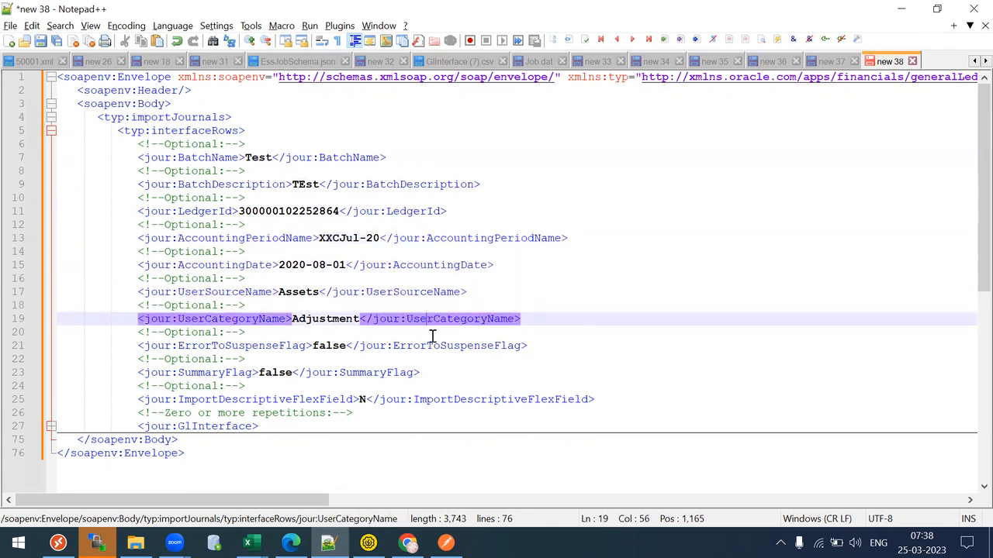
click(437, 345)
click(387, 372)
click(452, 400)
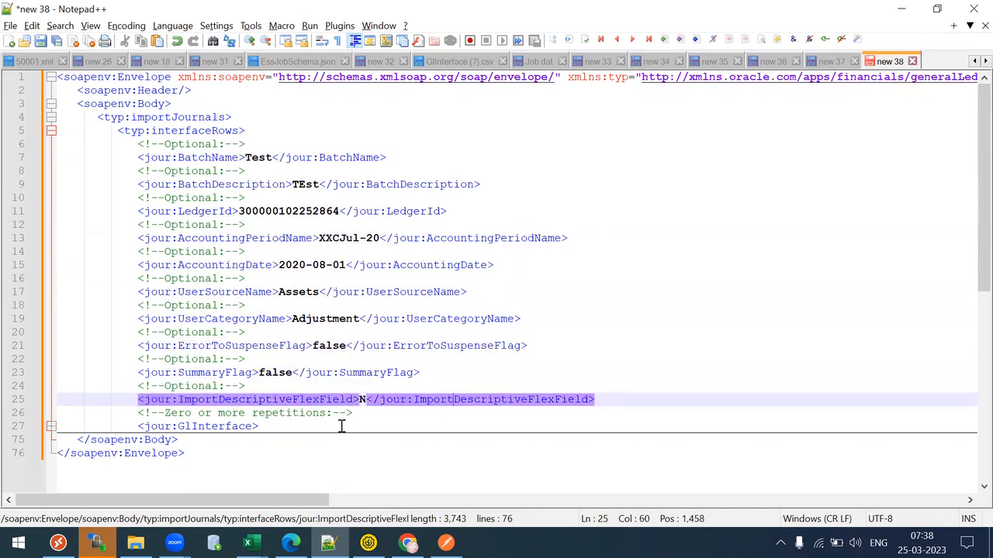
- Expand GlInterface and inspect the Reference4, Reference5, LedgerId and PeriodName elements on lines 29–35
click(50, 427)
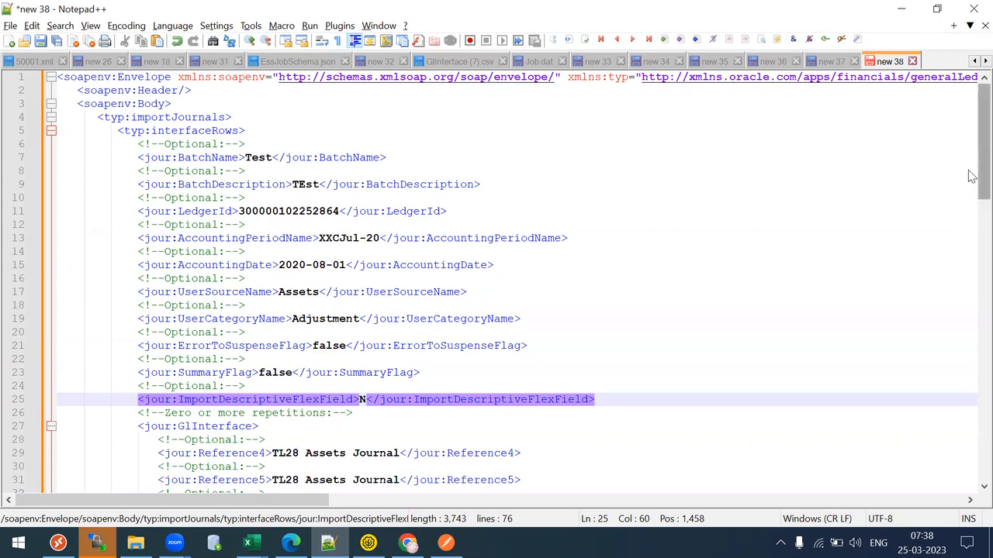
scroll(969, 233, down, 5)
scroll(969, 239, down, 1)
click(465, 225)
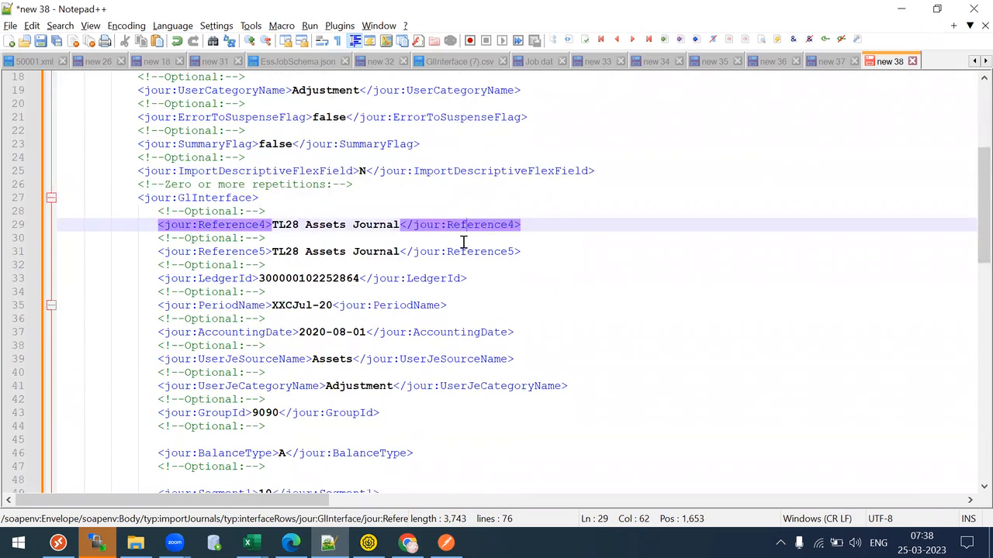
click(466, 252)
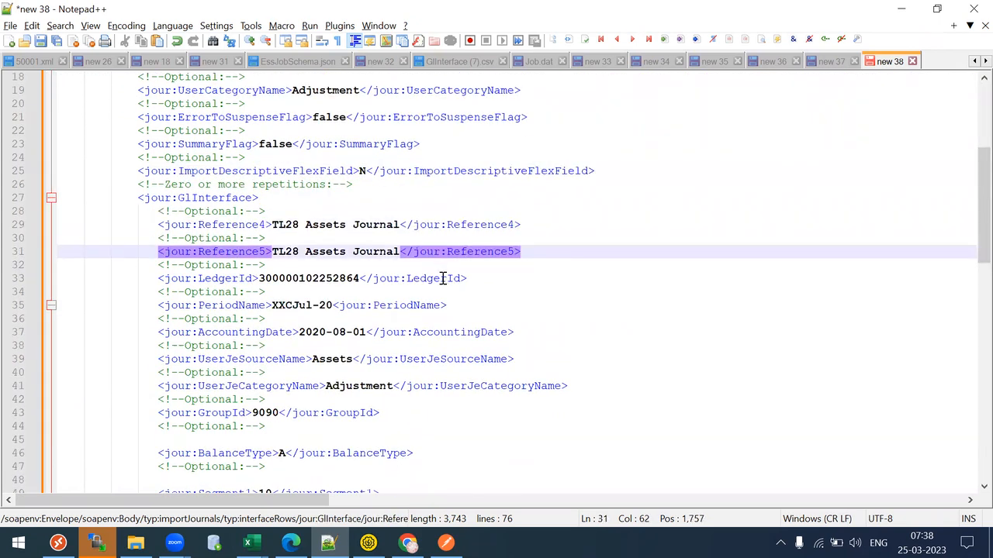
click(441, 278)
click(427, 305)
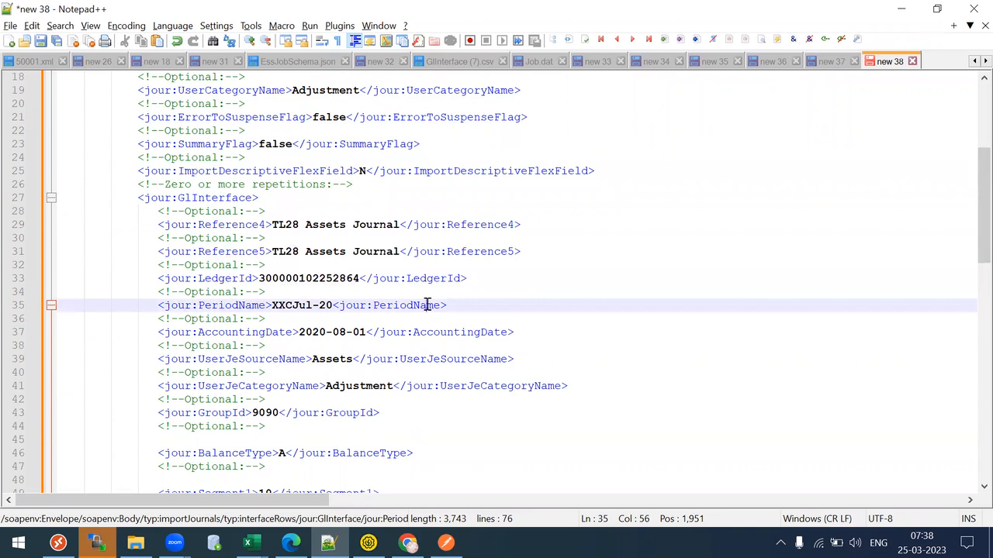
- Try a '/' in the PeriodName closing tag, undo it, and compare with the LedgerId and Reference tags
click(335, 305)
text(/)
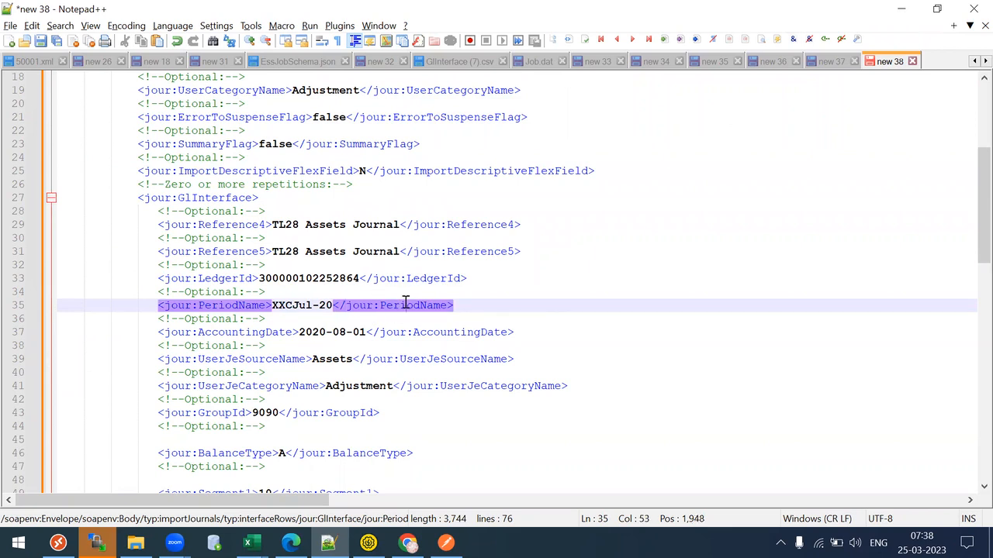
double_click(405, 305)
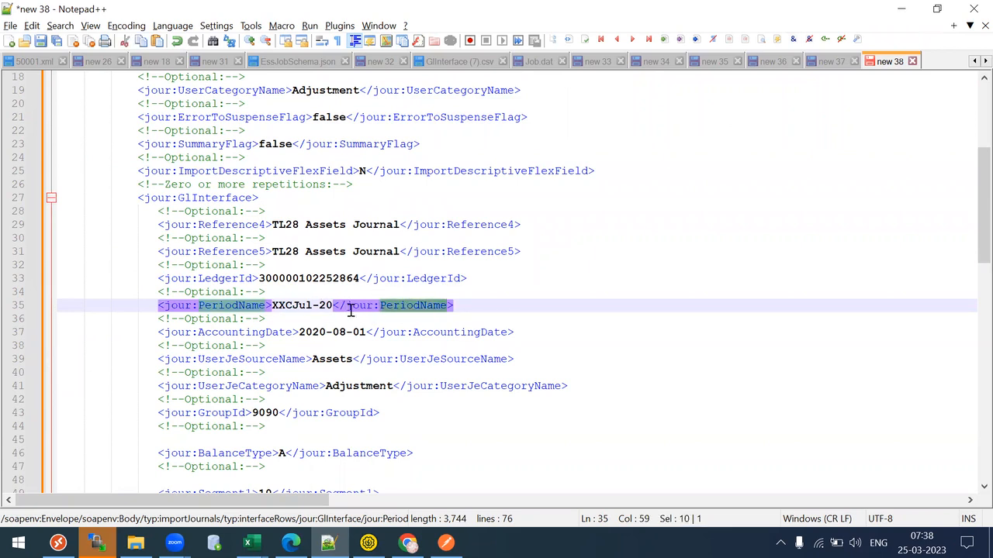
click(347, 302)
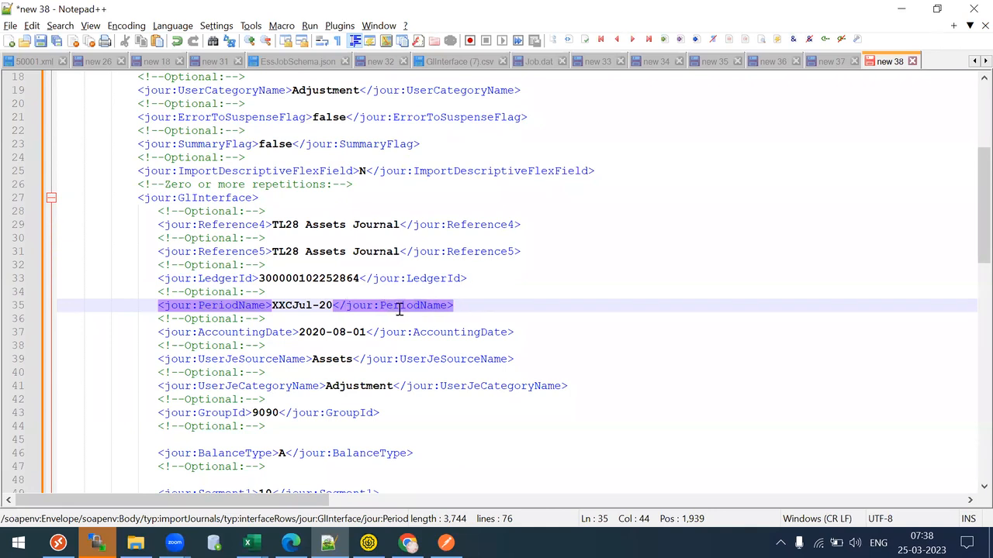
key(BackSpace)
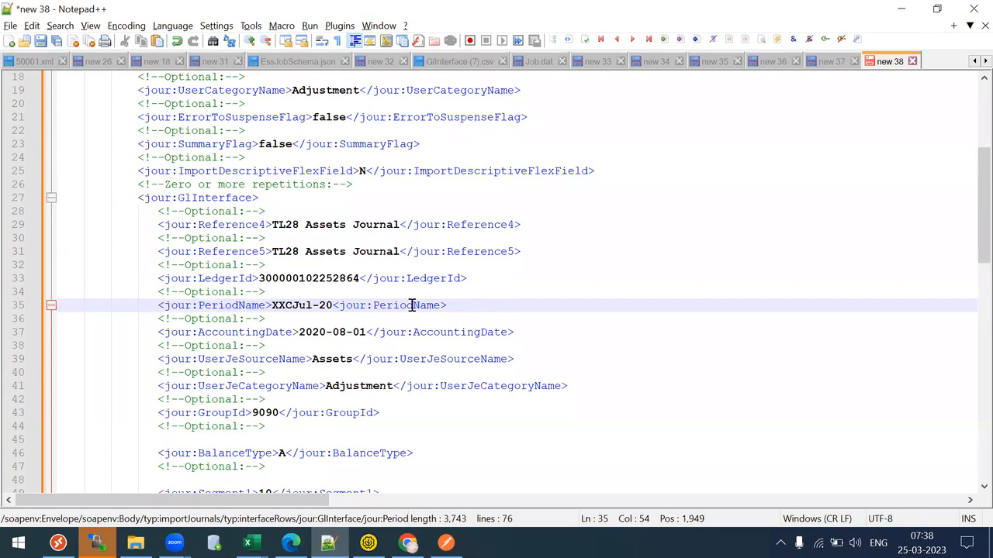
click(424, 281)
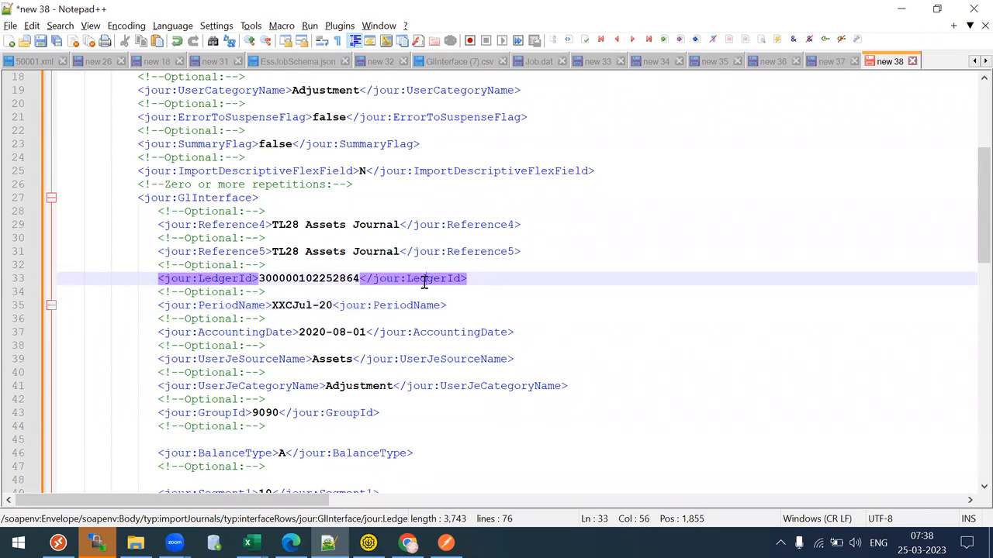
click(458, 253)
click(461, 225)
click(458, 252)
click(438, 281)
- Add the missing '/' so line 35 ends with </jour:PeriodName>, then select the whole request
click(404, 307)
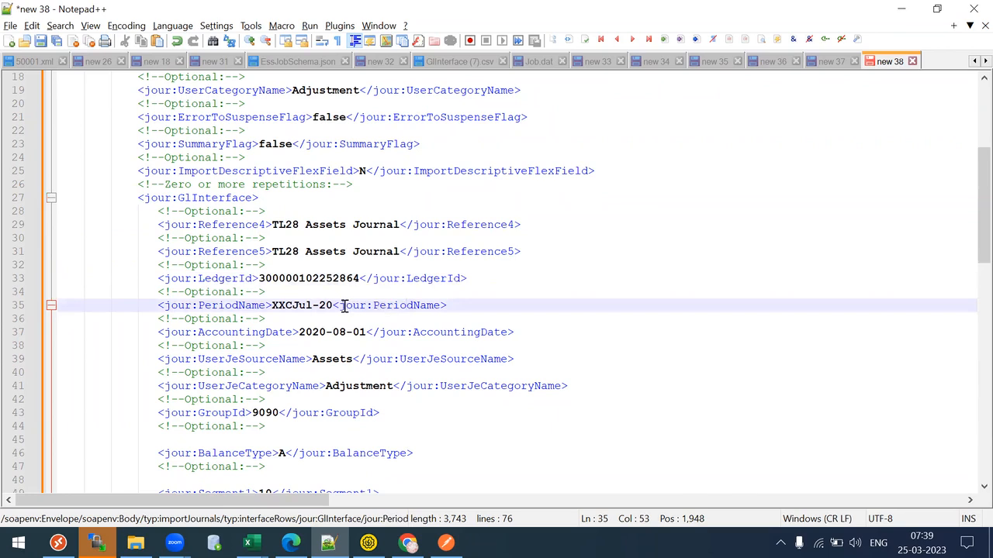
text(/)
click(451, 315)
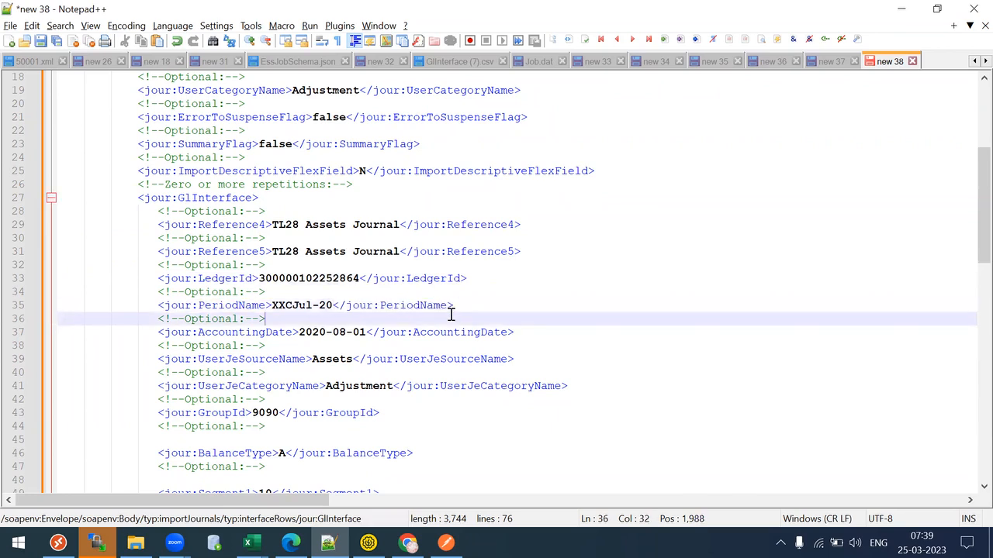
key(ctrl+a)
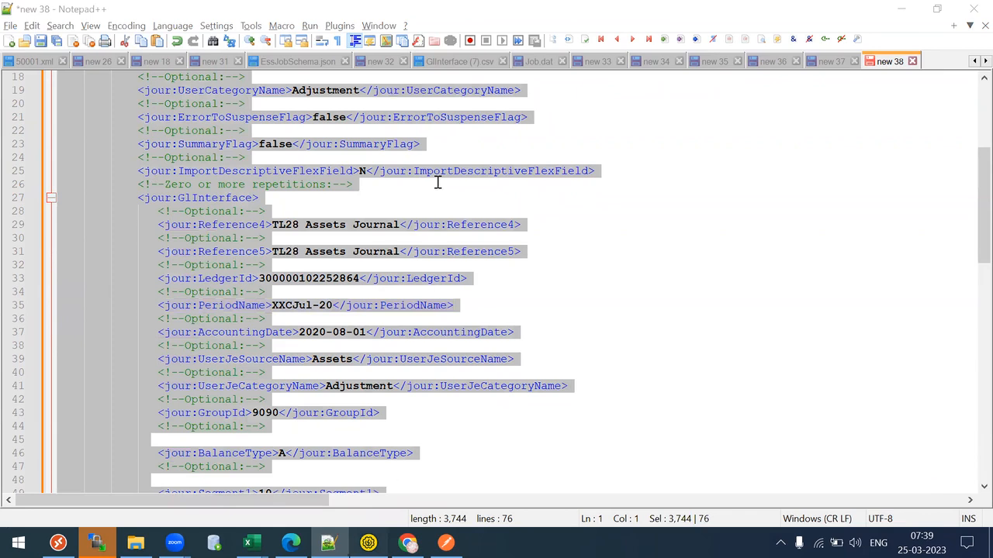
key(alt+Tab)
- Change the Auth username to techuser, enter the new password, and resend the request
click(225, 110)
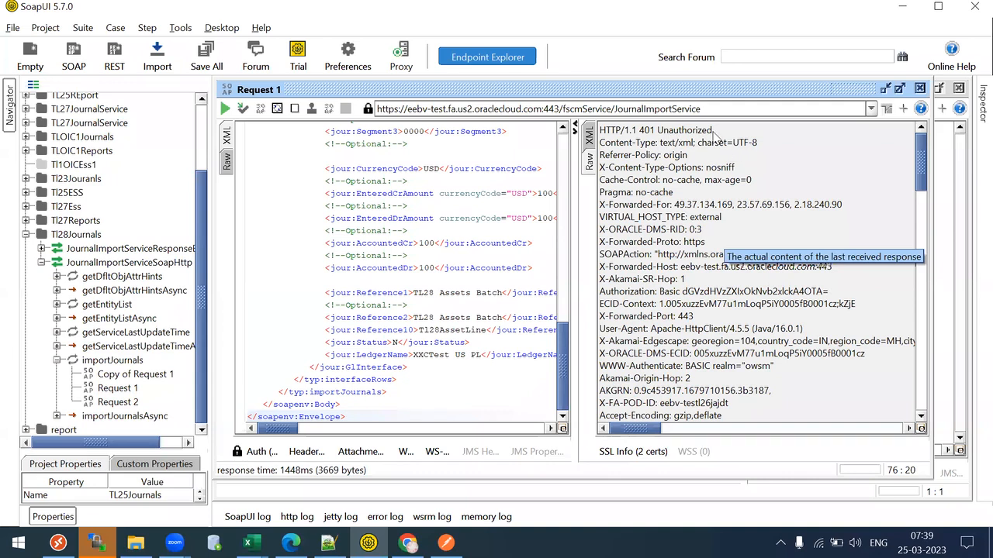
click(256, 451)
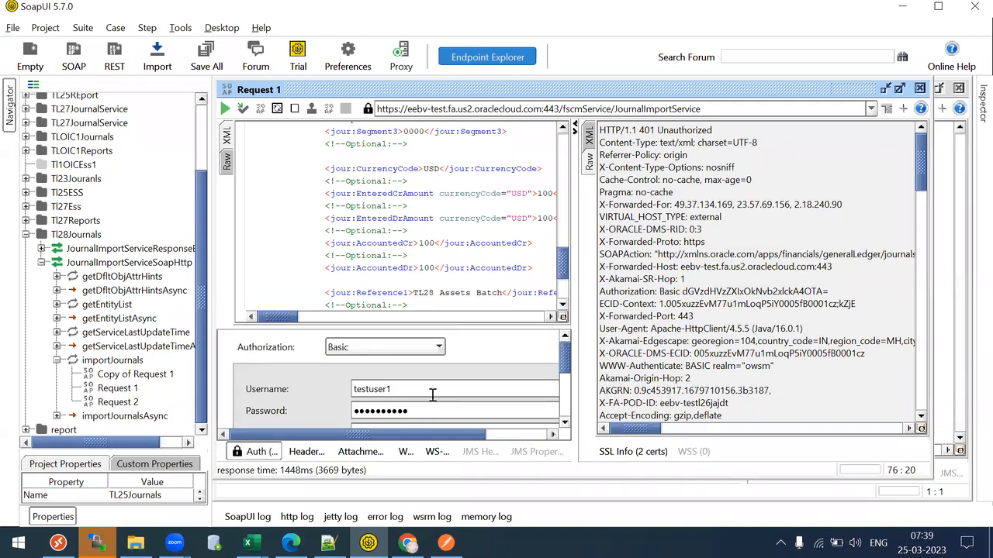
drag(432, 394, 222, 409)
text(techuser)
key(Tab)
text(W)
click(256, 453)
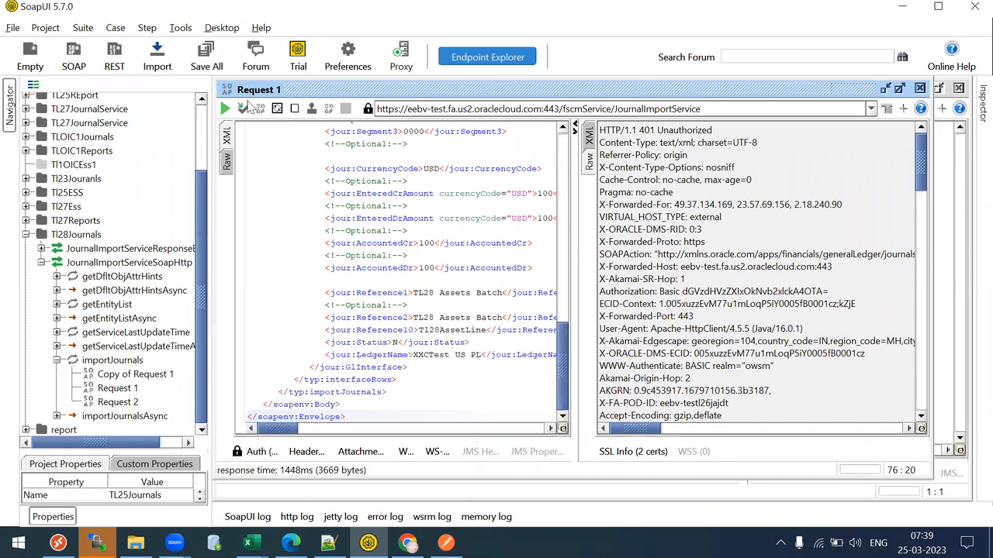
click(225, 110)
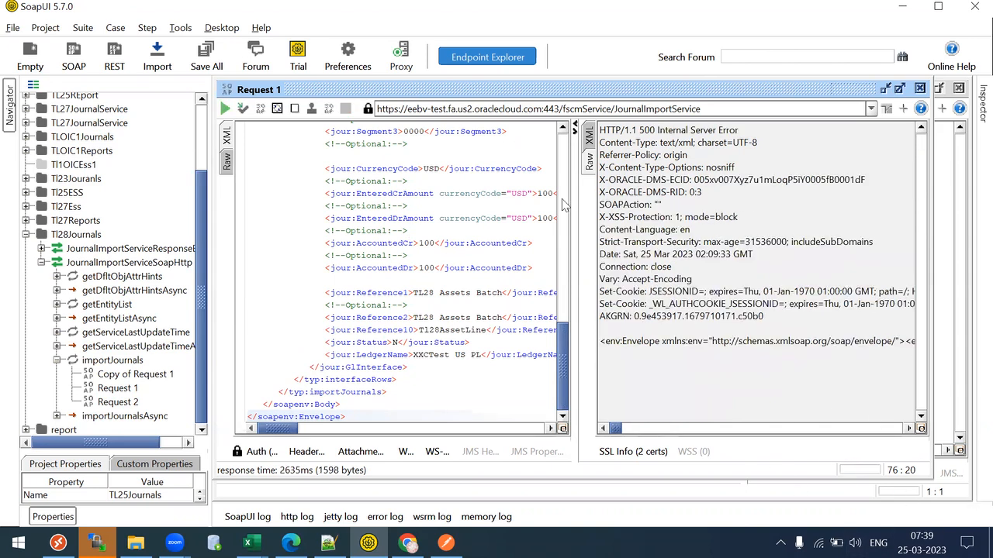
- View the response as XML and read the GL-781210 debit-and-credit fault message
click(588, 137)
drag(644, 439, 672, 439)
drag(660, 187, 712, 184)
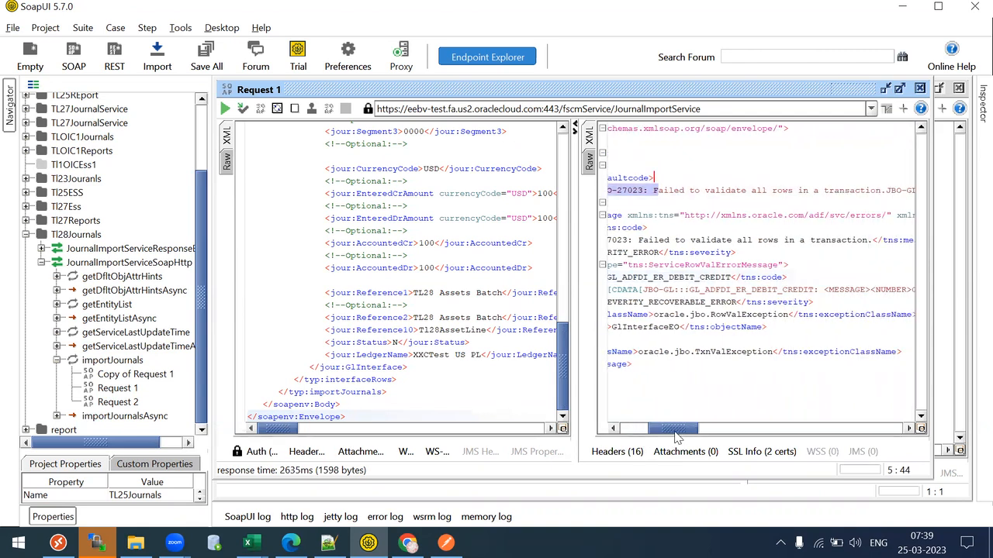
drag(677, 432, 720, 451)
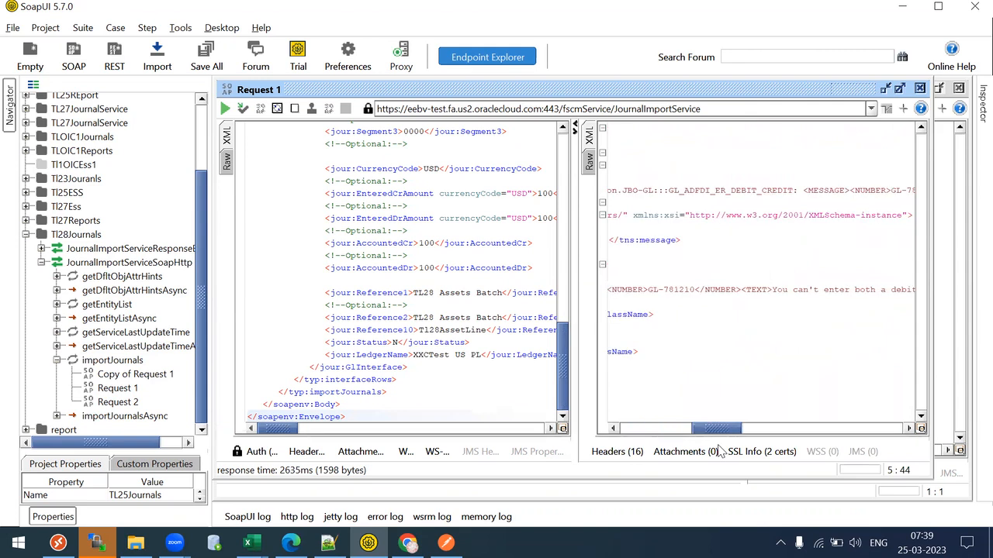
drag(720, 452, 803, 464)
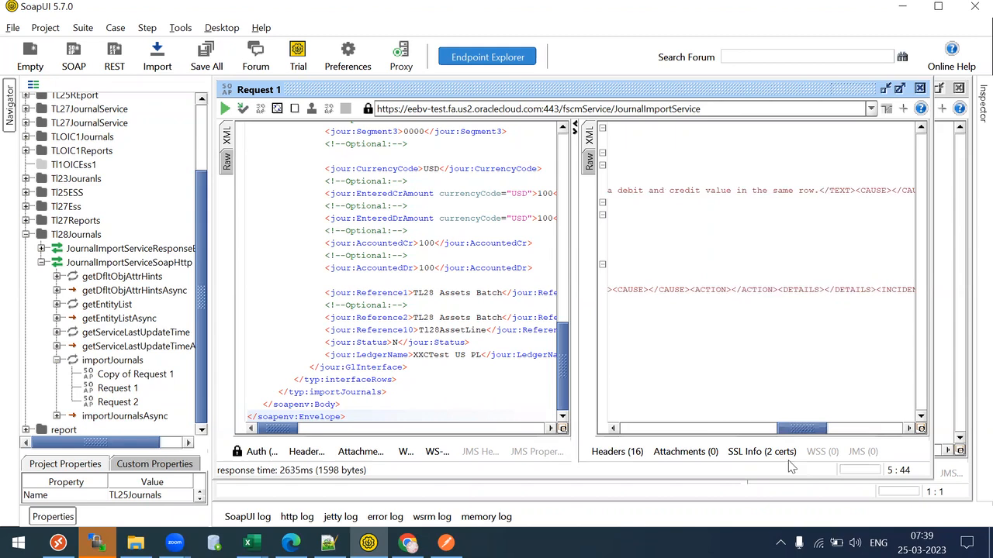
- Delete the blank lines after the credit/debit amount lines and before CurrencyCode
key(alt+Tab)
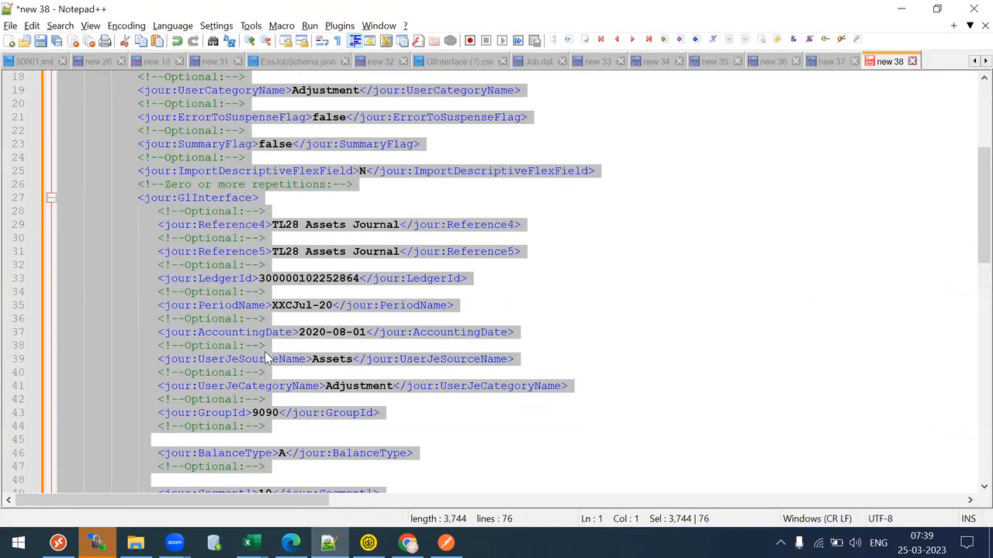
click(266, 347)
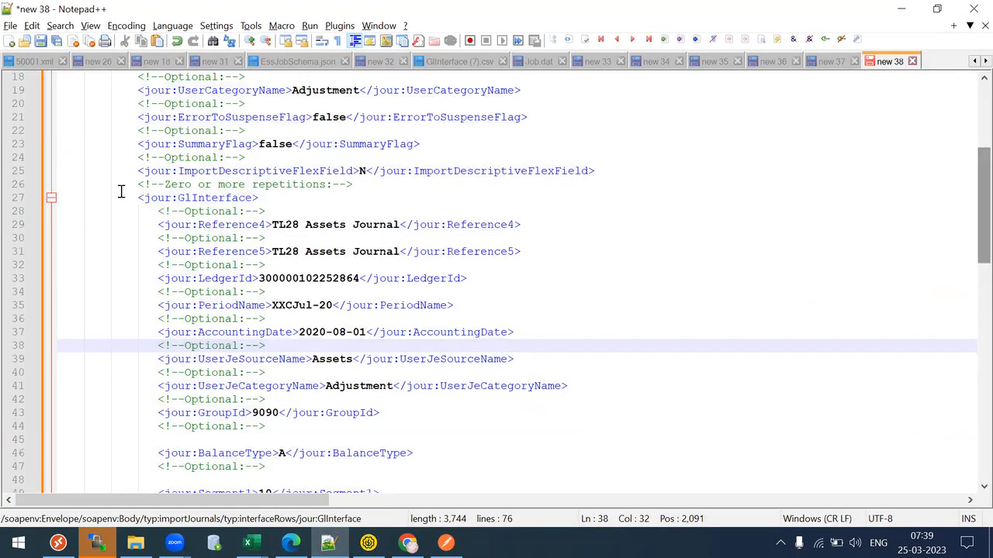
drag(173, 199, 318, 184)
drag(984, 186, 983, 295)
drag(138, 213, 474, 311)
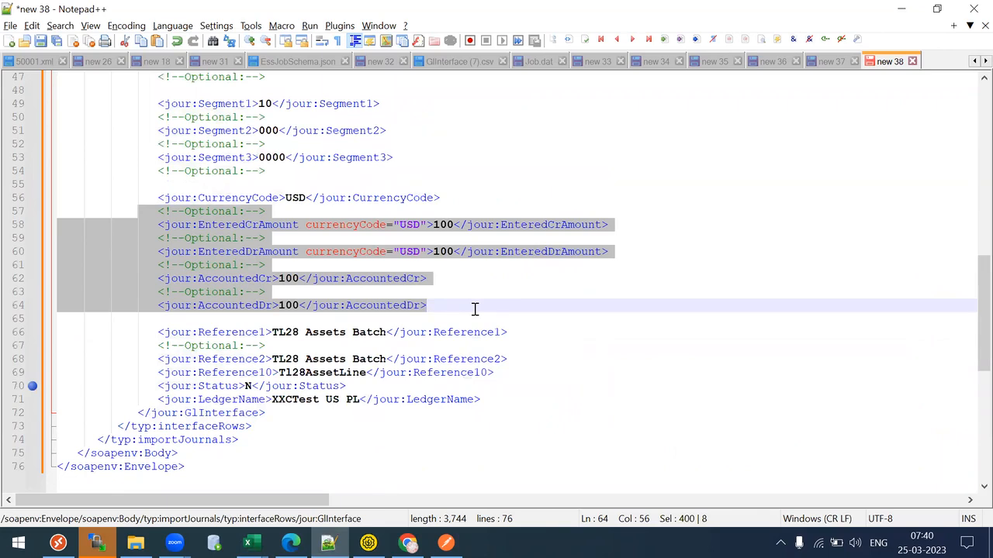
click(198, 320)
key(BackSpace)
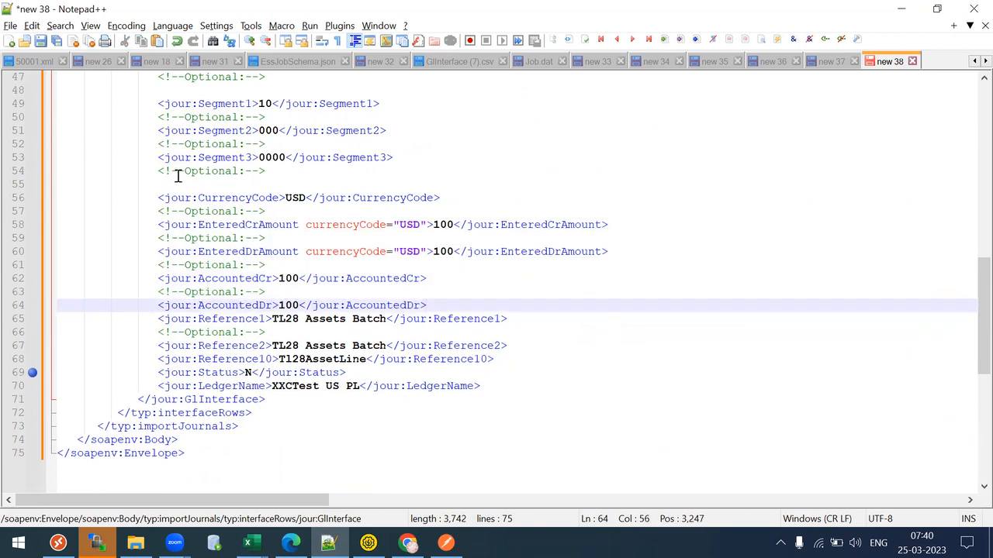
click(172, 183)
key(Home)
key(BackSpace)
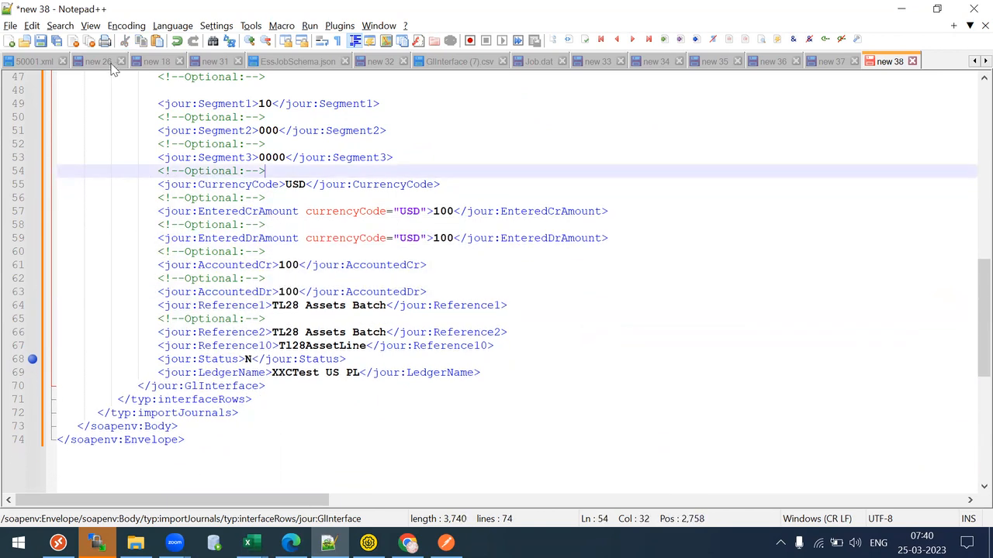
click(165, 89)
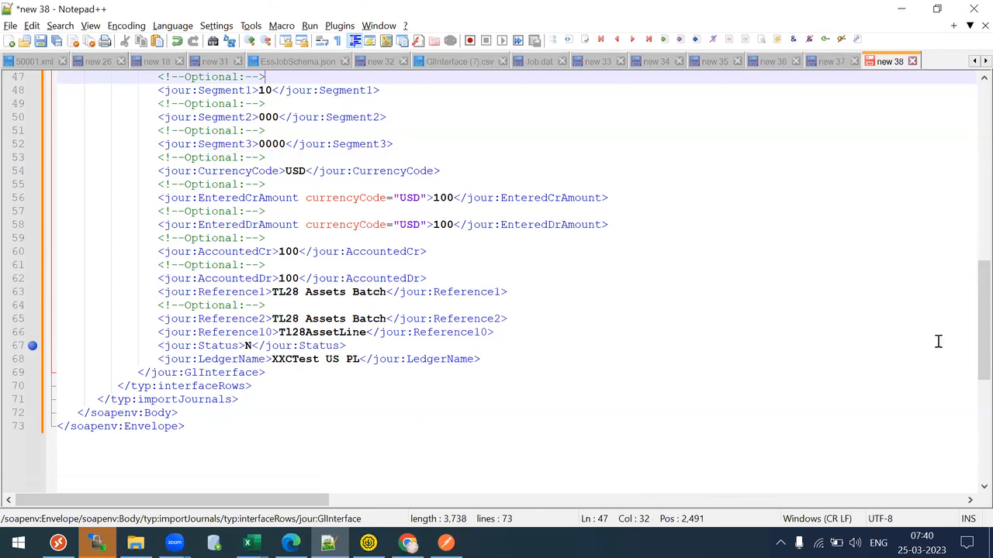
- Collapse and re-expand the GlInterface block, then select it down to the end of the request
drag(972, 349, 970, 295)
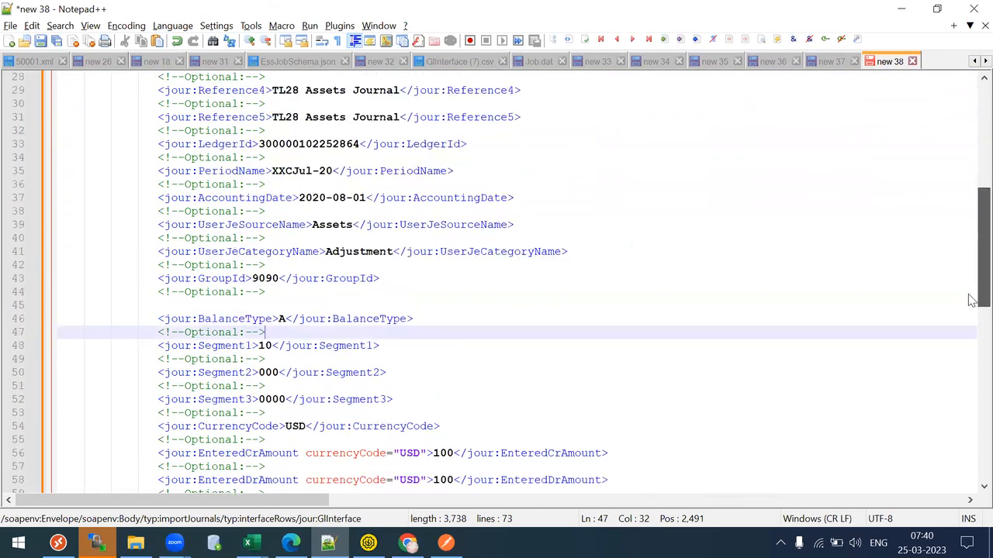
scroll(972, 206, up, 3)
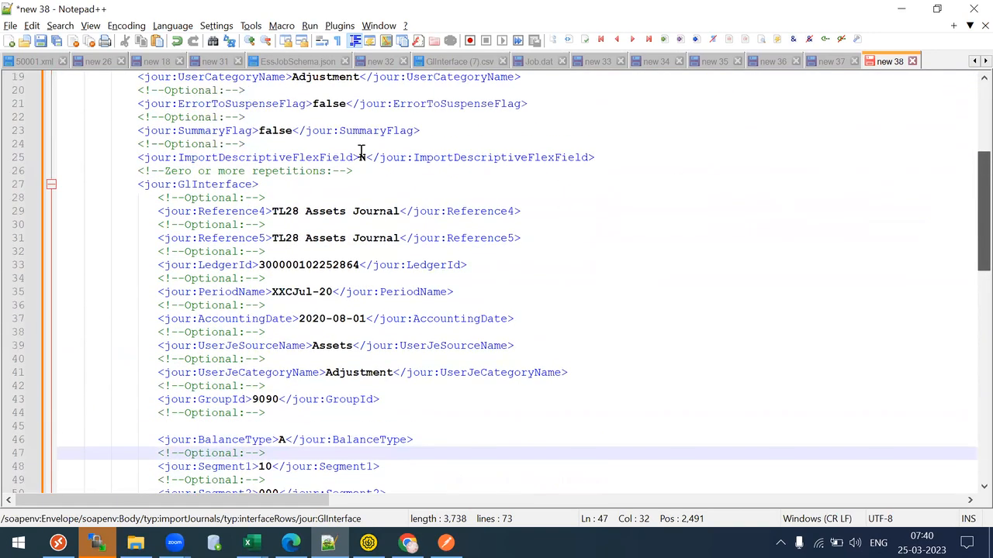
click(51, 183)
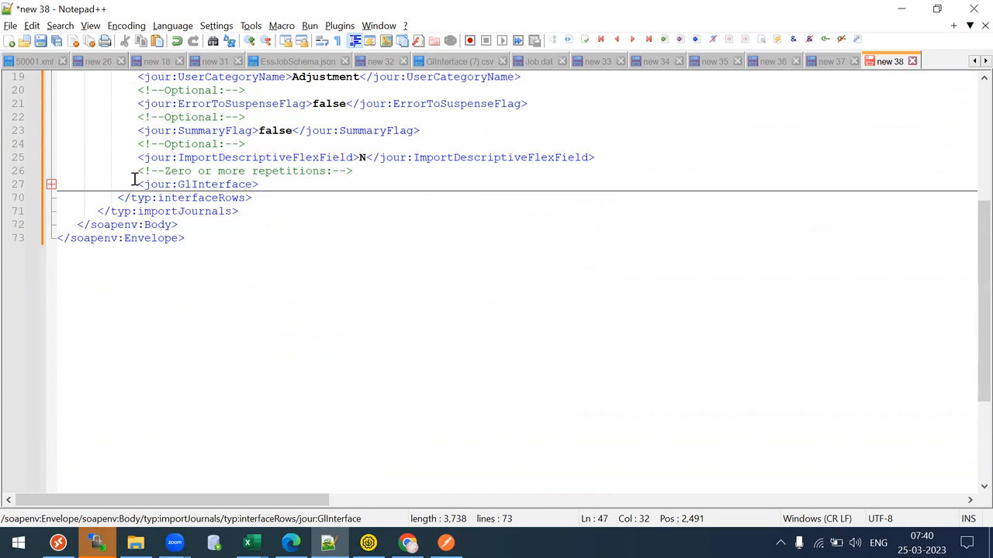
drag(129, 171, 382, 166)
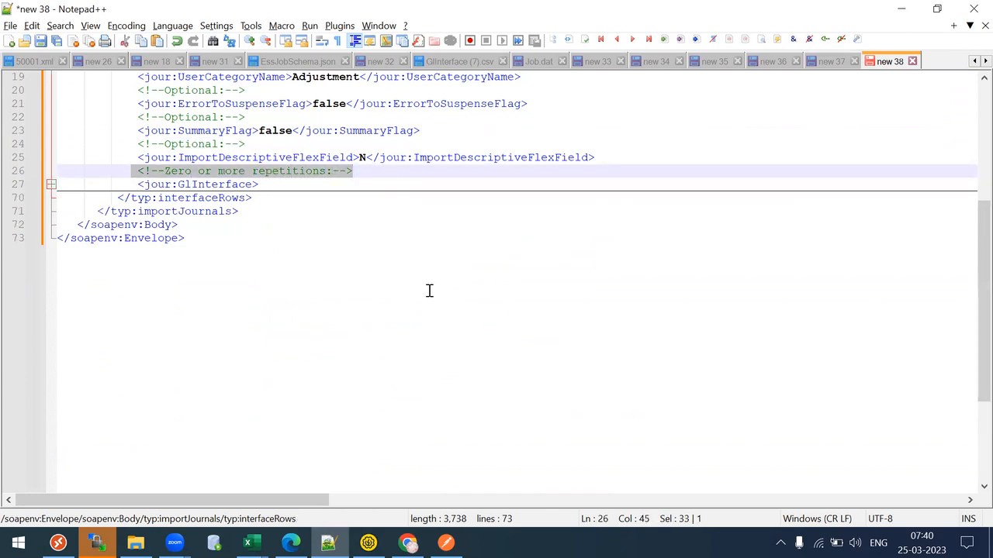
drag(137, 184, 270, 184)
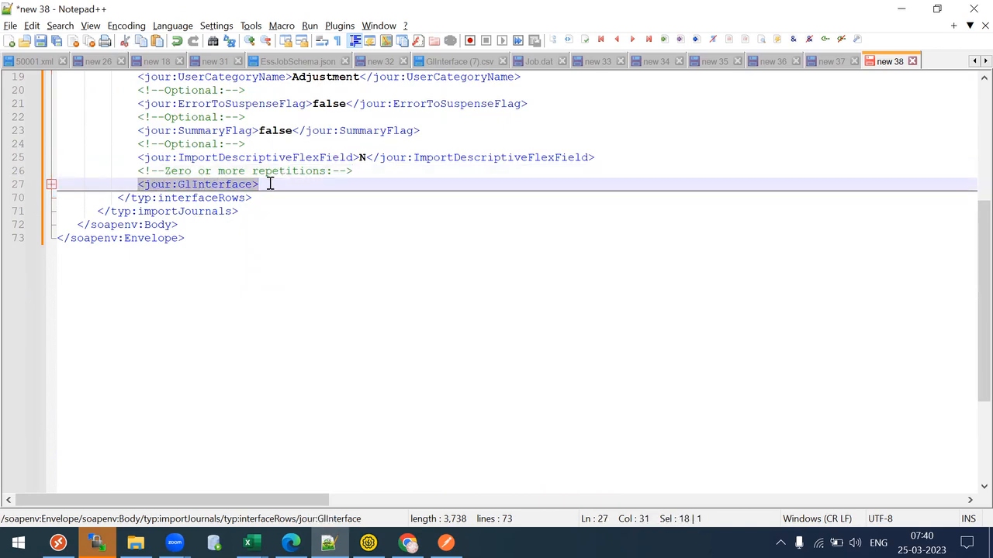
click(270, 184)
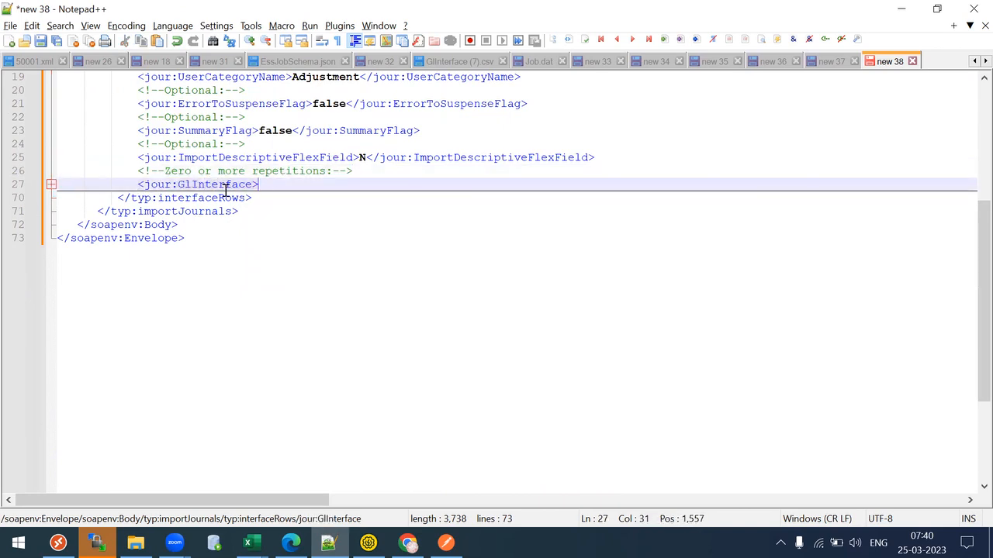
click(51, 184)
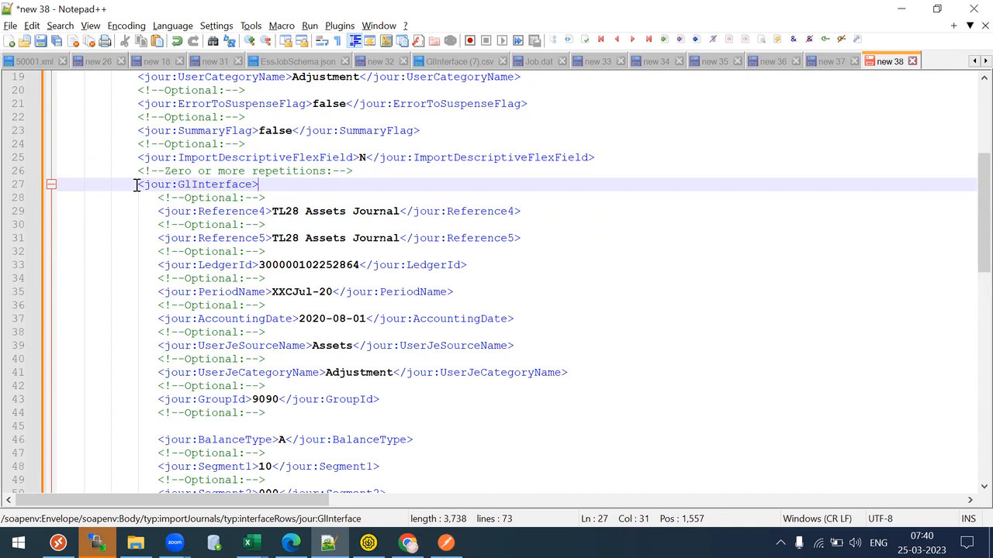
drag(135, 183, 348, 423)
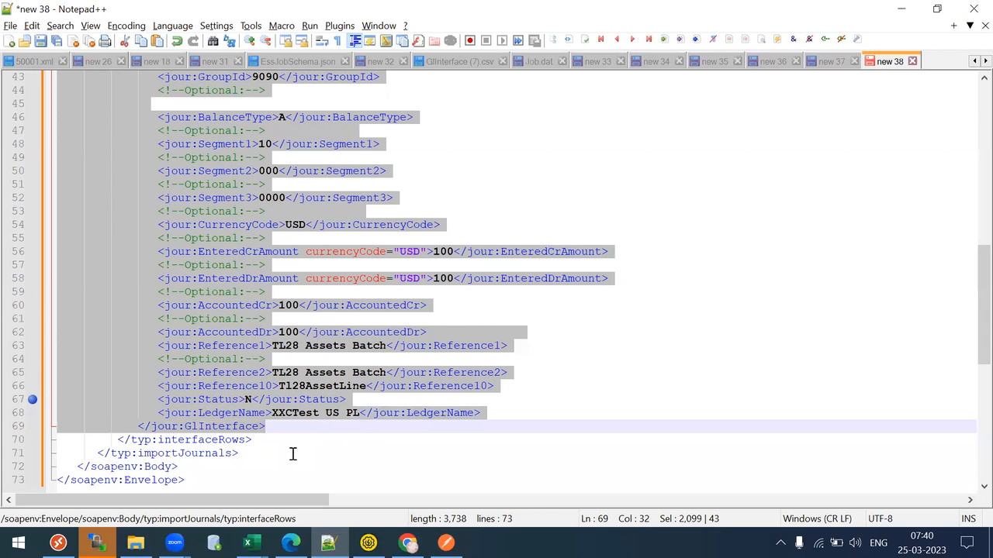
- Duplicate the GlInterface block by pasting a copy directly below it
key(ctrl+c)
click(277, 429)
key(Return)
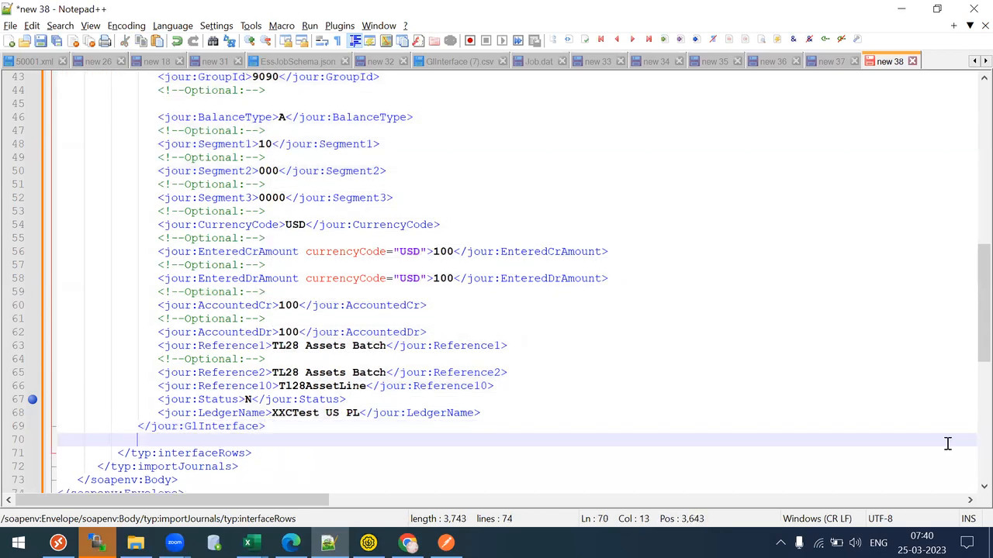
key(ctrl+v)
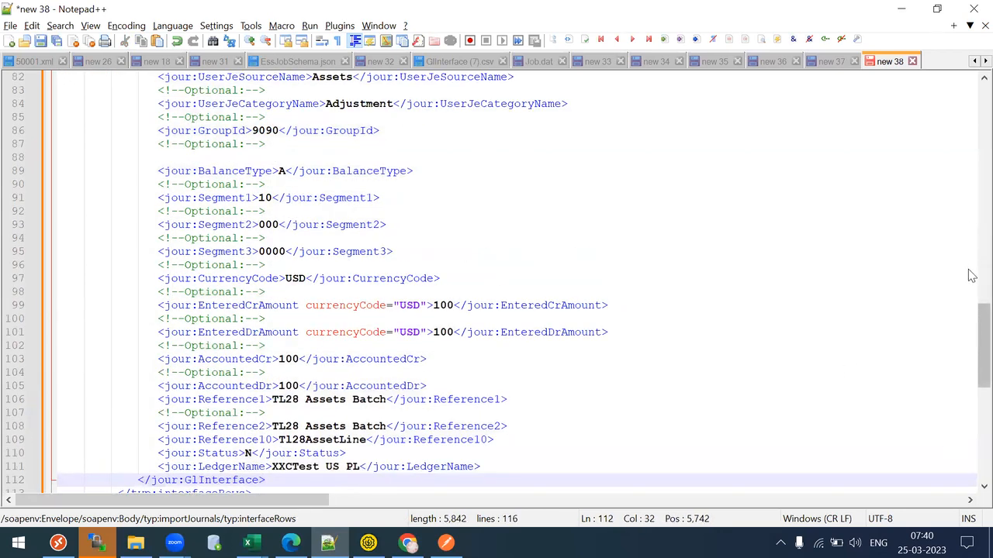
- Remove the EnteredDr and AccountedDr amount lines from the first GlInterface block
drag(972, 341, 973, 81)
click(50, 359)
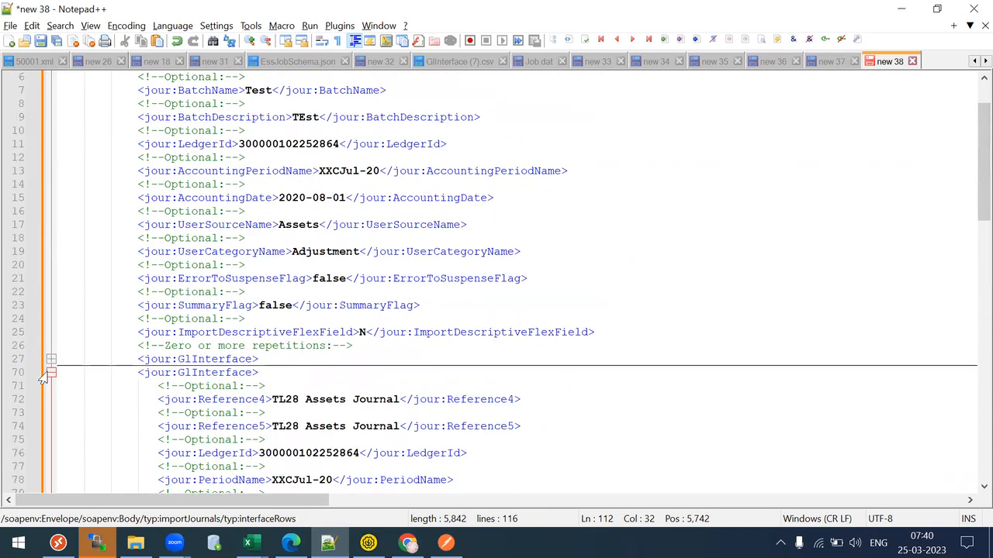
click(50, 373)
click(50, 359)
drag(971, 230, 971, 377)
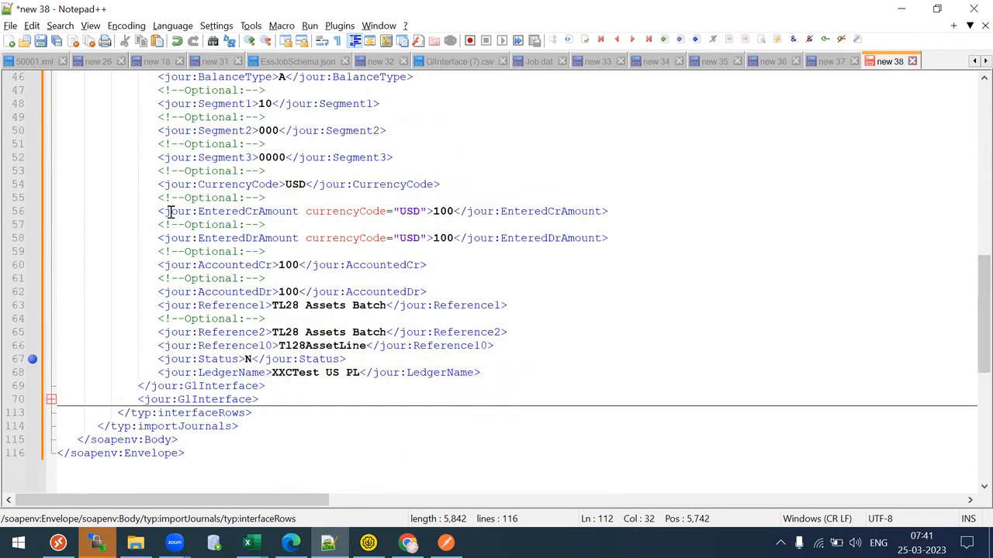
drag(152, 226, 693, 236)
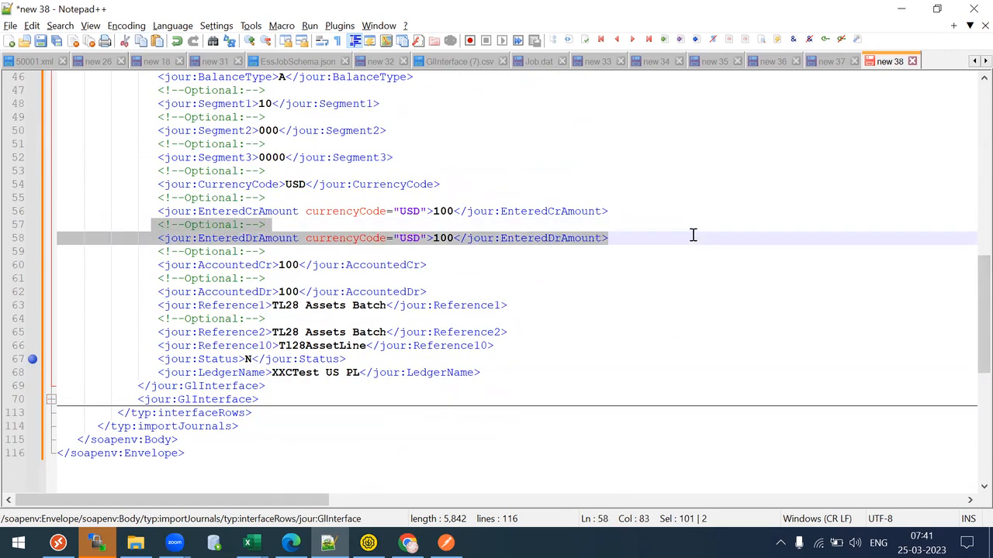
key(Delete)
drag(151, 265, 484, 278)
key(Delete)
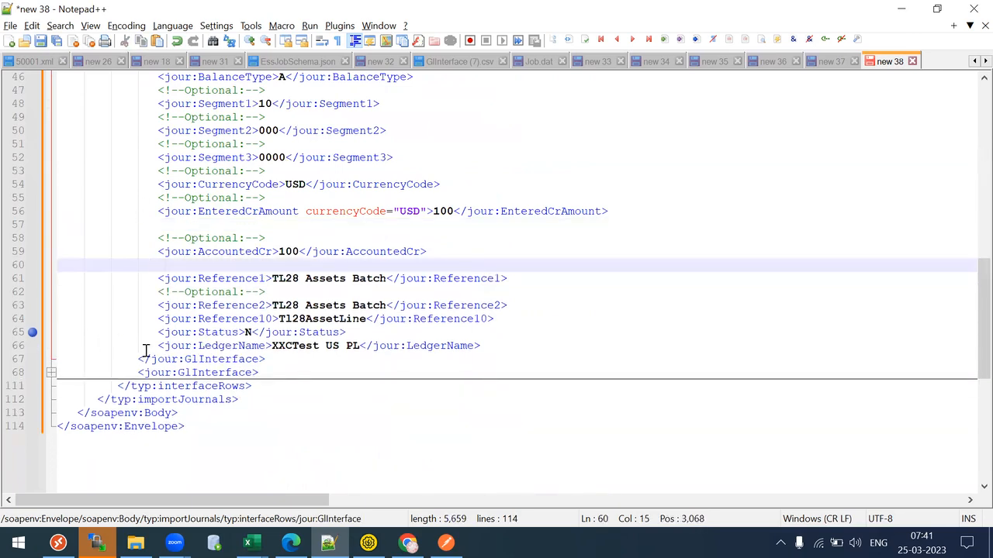
- Remove the EnteredCr and AccountedCr amount lines from the second GlInterface block
click(50, 372)
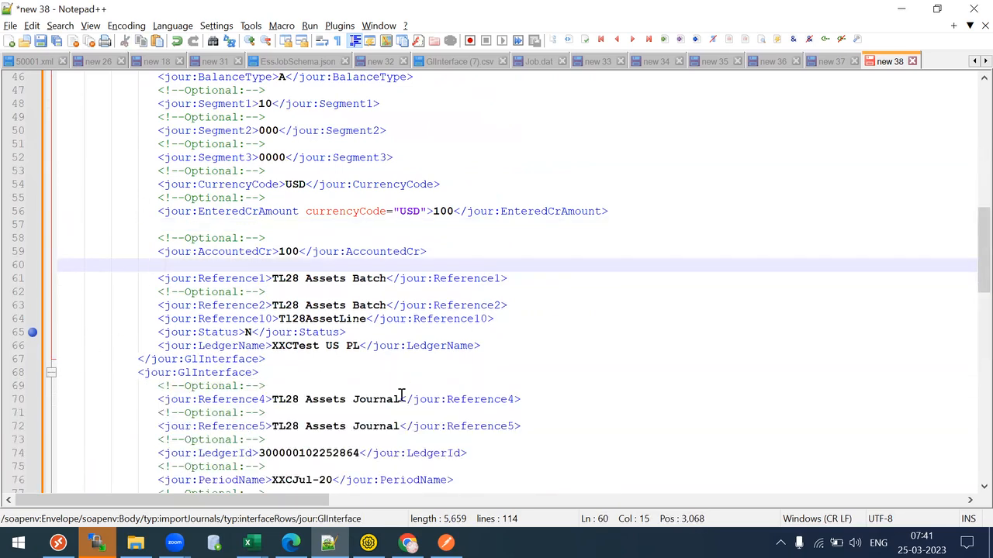
drag(971, 268, 972, 359)
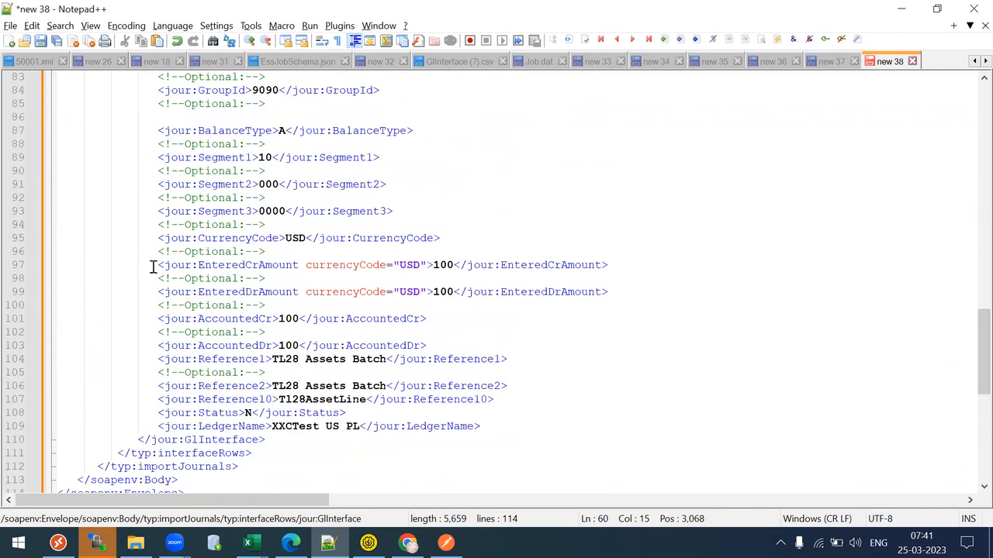
drag(152, 266, 305, 280)
key(Delete)
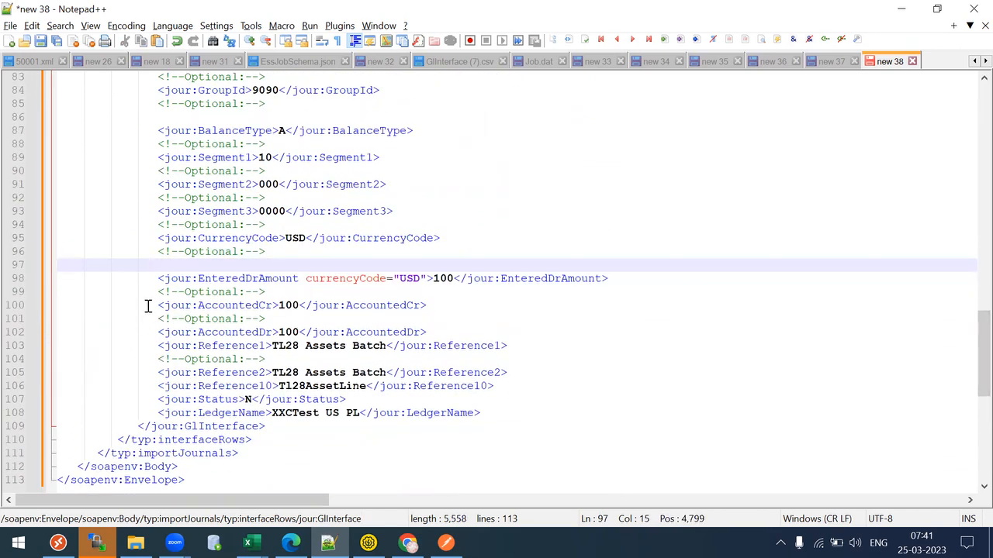
drag(158, 292, 273, 317)
key(Delete)
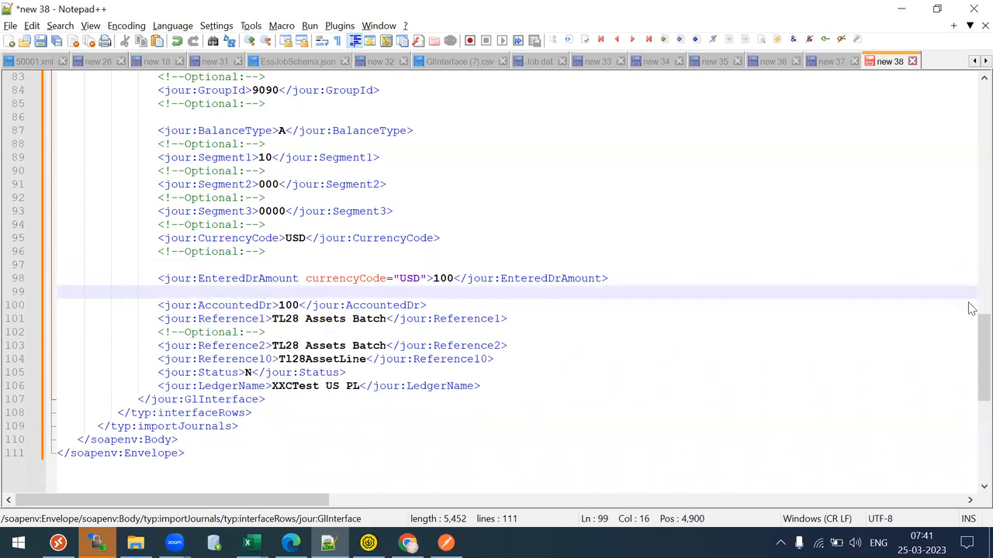
click(125, 264)
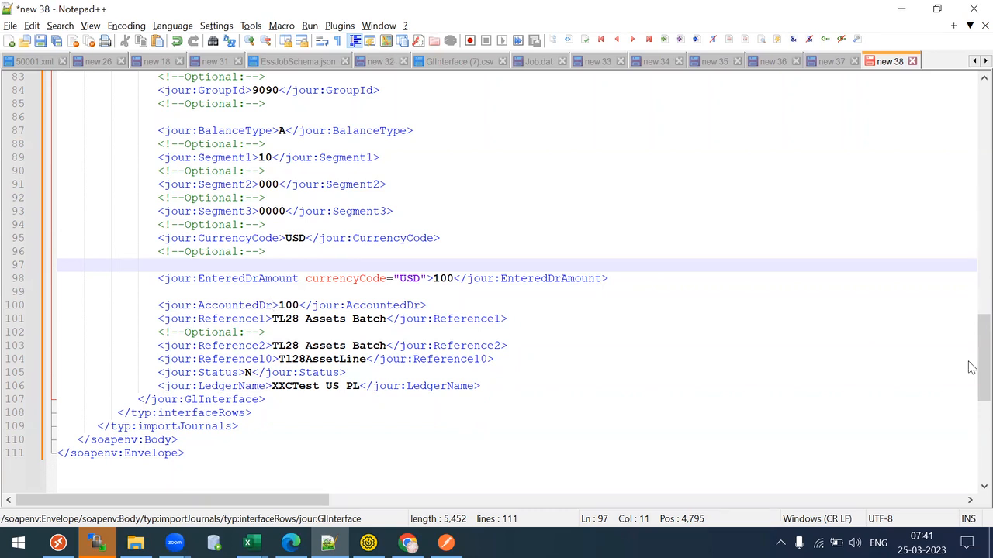
- In the blank Excel workbook, enter the header journalname in A1
click(271, 304)
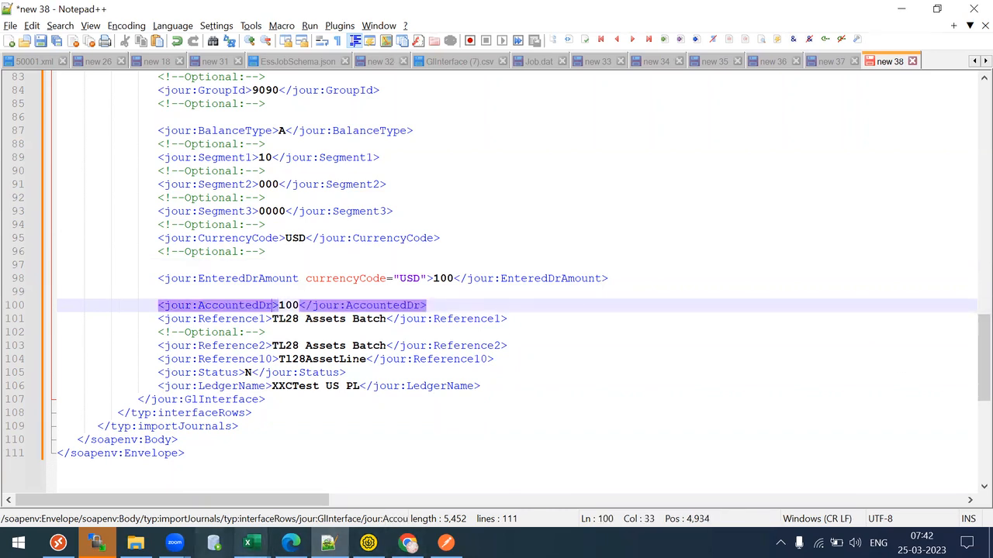
mouse_move(249, 543)
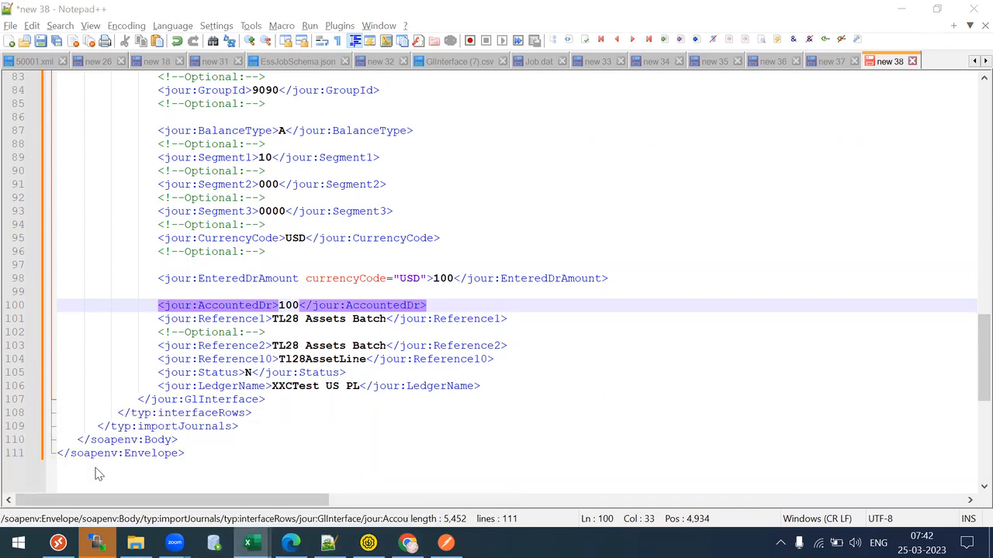
key(alt+Tab)
key(Down)
key(Down)
key(Down)
key(Down)
key(Down)
key(Down)
key(Up)
key(Up)
key(Up)
key(Up)
key(Up)
key(Up)
key(Down)
key(Up)
text(journalname)
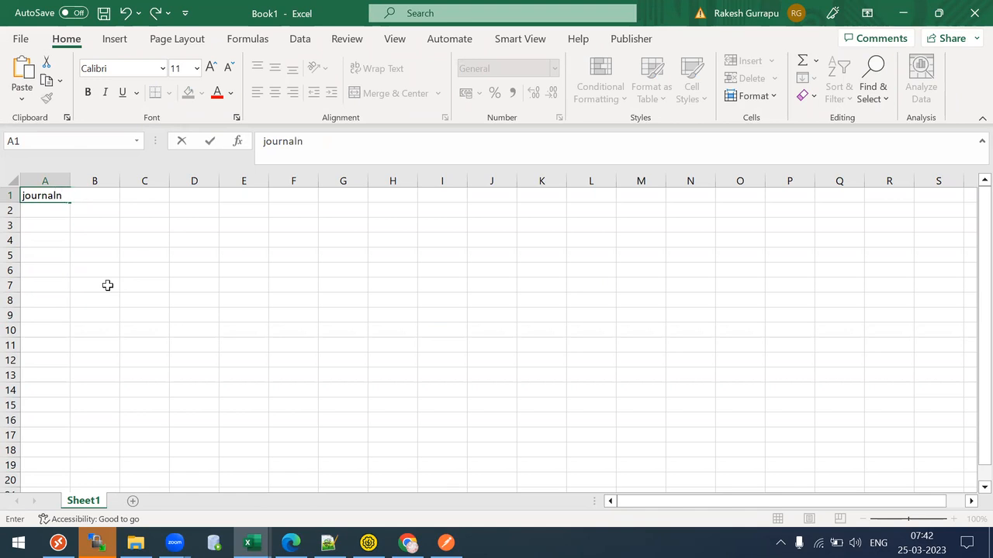
key(Tab)
- Add the headers descr, dr, cr and ledgerid in B1 through E1
text(descr)
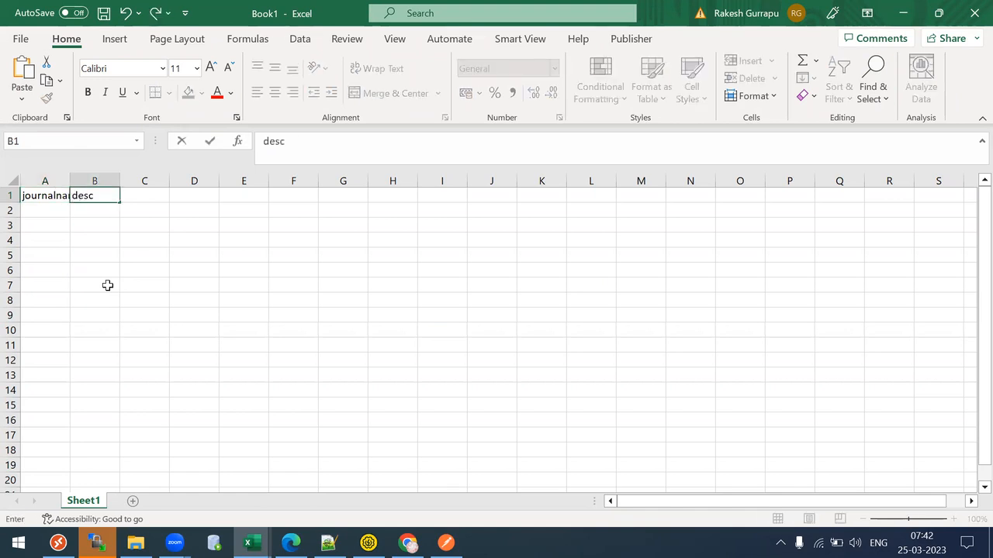
key(Tab)
text(10)
key(BackSpace)
key(BackSpace)
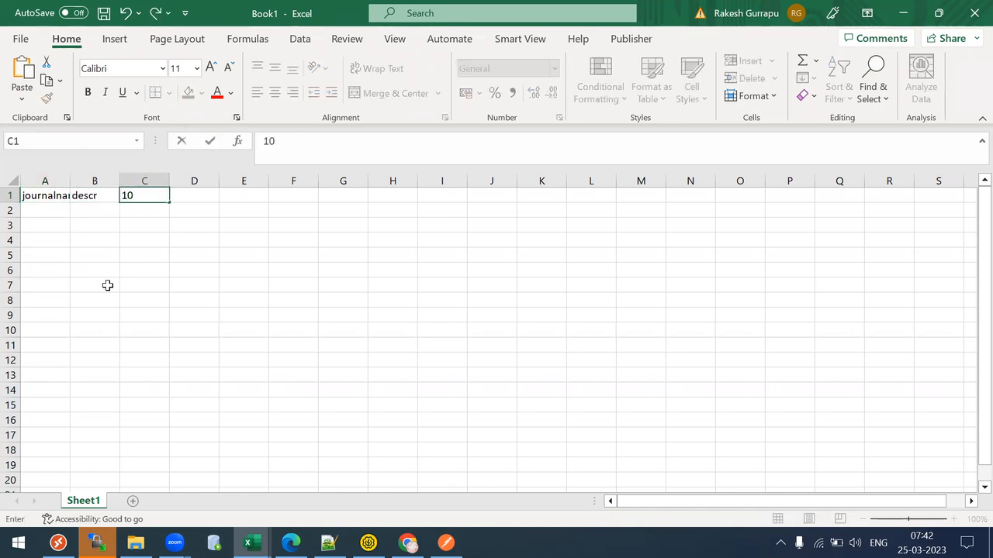
text(debit)
key(Tab)
key(Left)
text(dr)
key(Tab)
text(cr)
key(Tab)
text(ledgre)
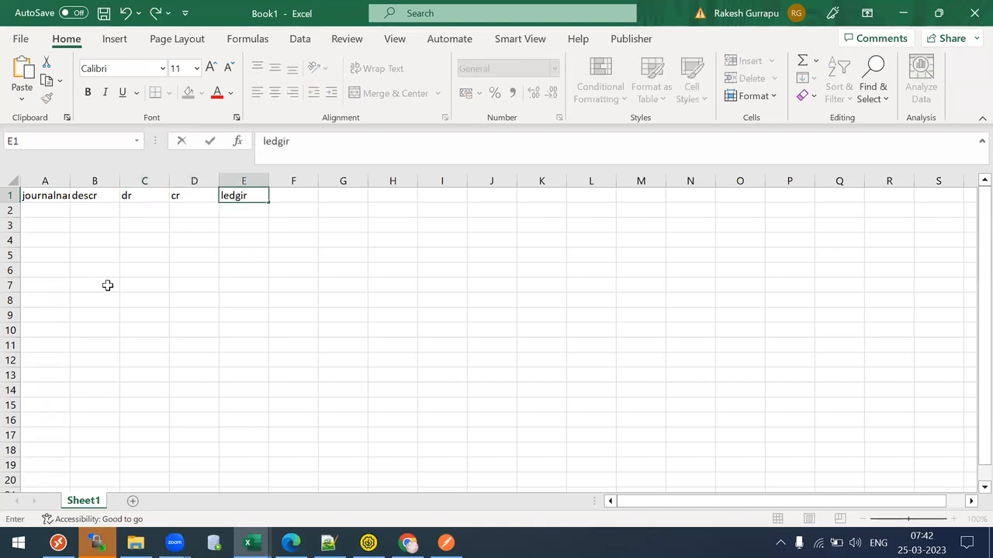
key(BackSpace)
key(BackSpace)
text(i)
key(BackSpace)
key(BackSpace)
text(gerid)
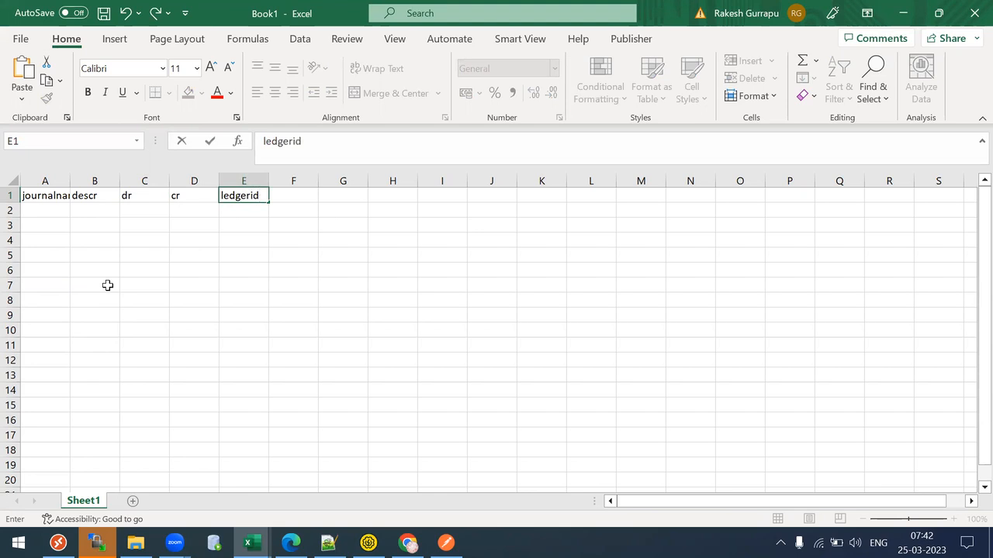
key(Return)
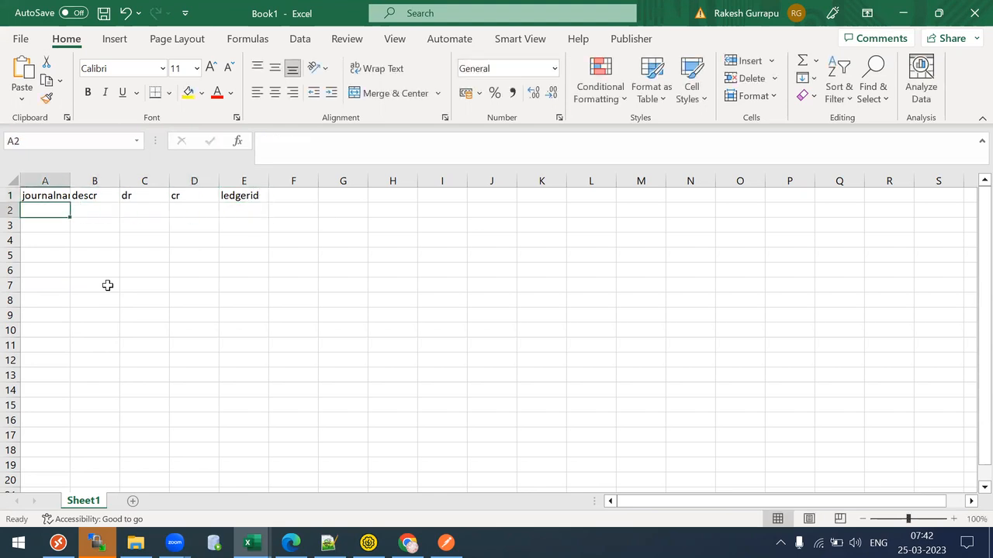
- Fill row 2 with XX, XX, 12, 23 and a ledger ID
text(XX)
key(Tab)
text(XX)
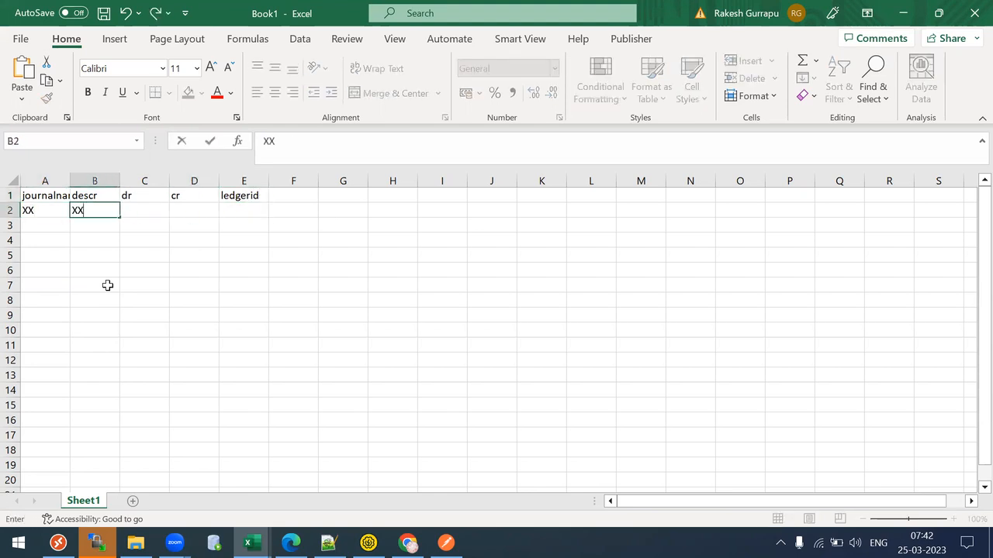
key(Tab)
text(12)
key(Tab)
text(23)
key(Tab)
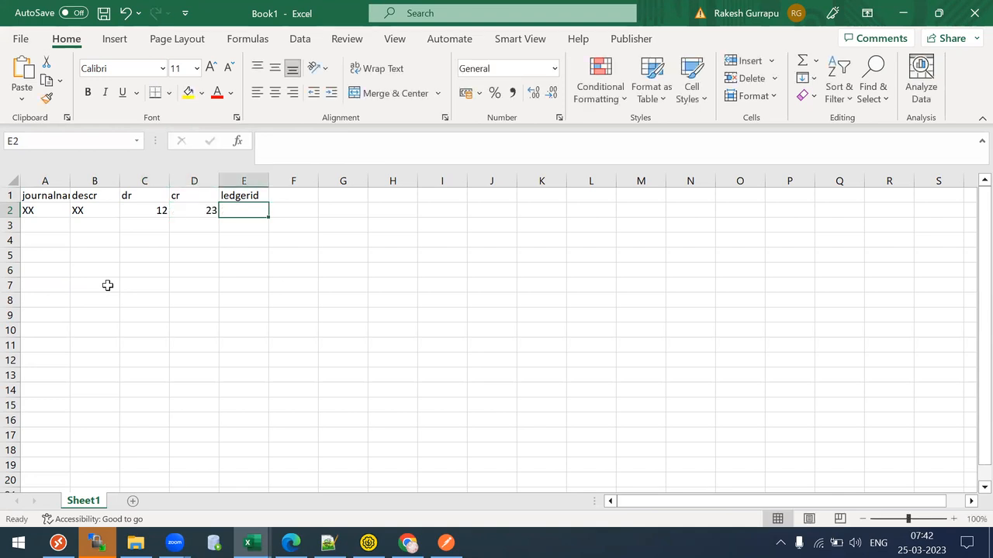
text(897897098)
key(Return)
- Copy row 2 into rows 3, 4, 5 and 6
key(Left)
key(Left)
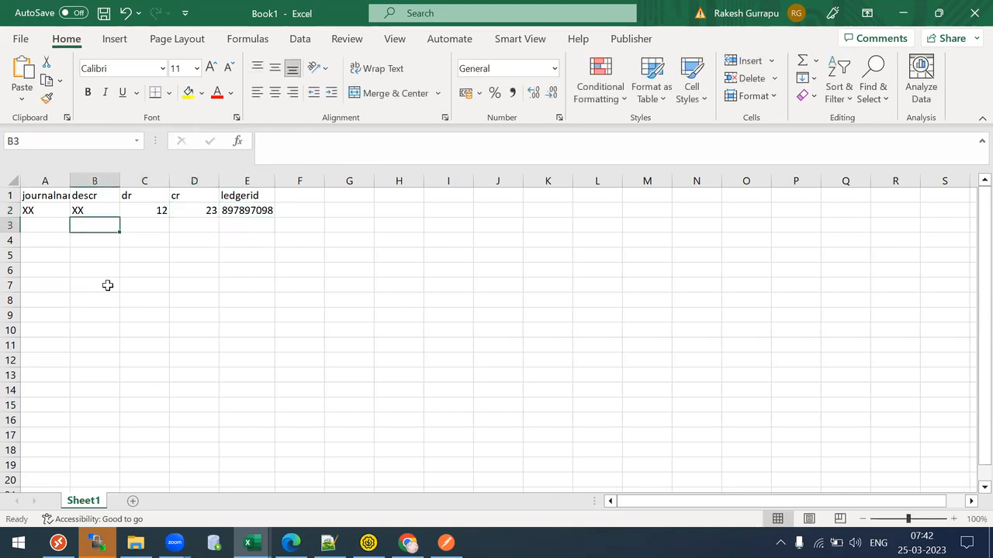
click(8, 215)
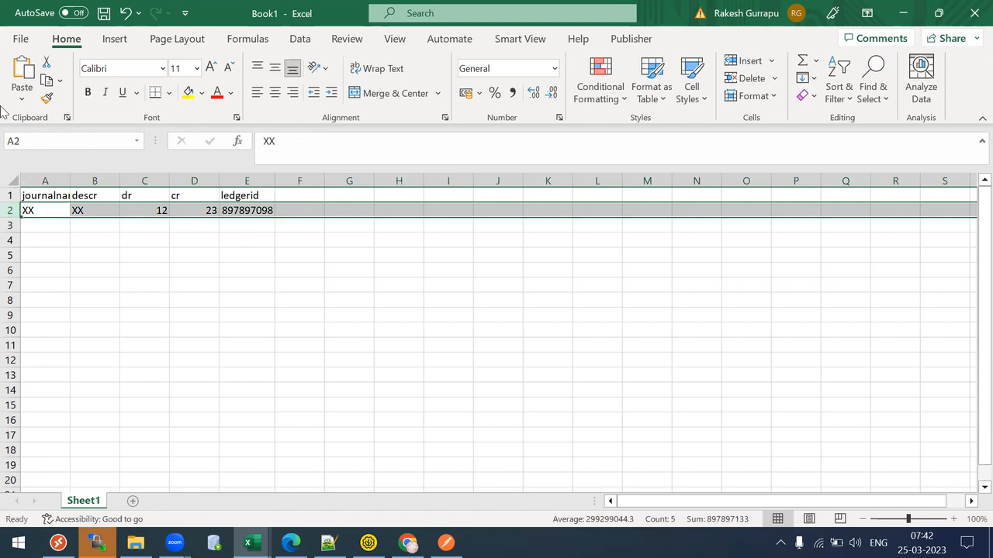
key(ctrl+c)
key(Down)
key(ctrl+v)
key(Down)
key(ctrl+v)
key(Down)
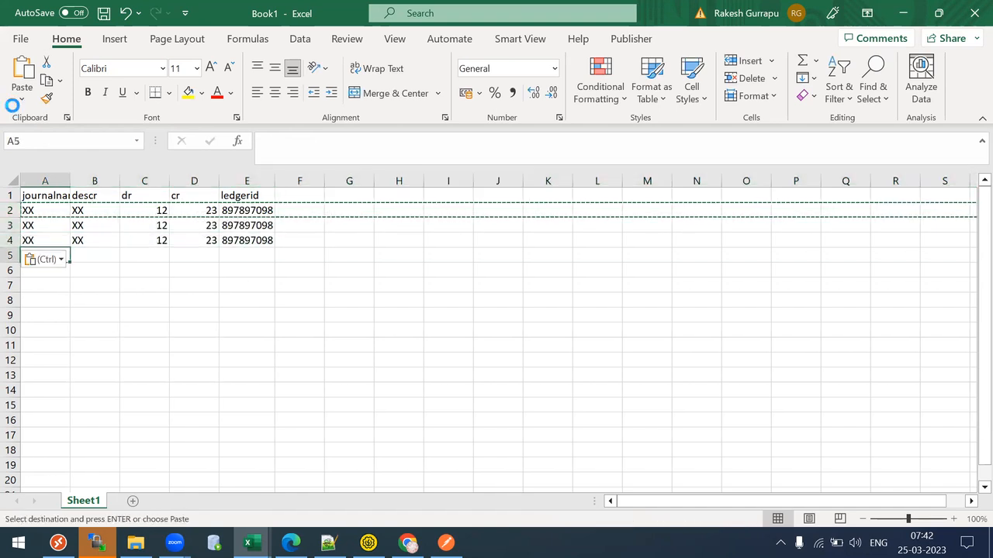
key(ctrl+v)
key(Down)
key(ctrl+v)
key(Escape)
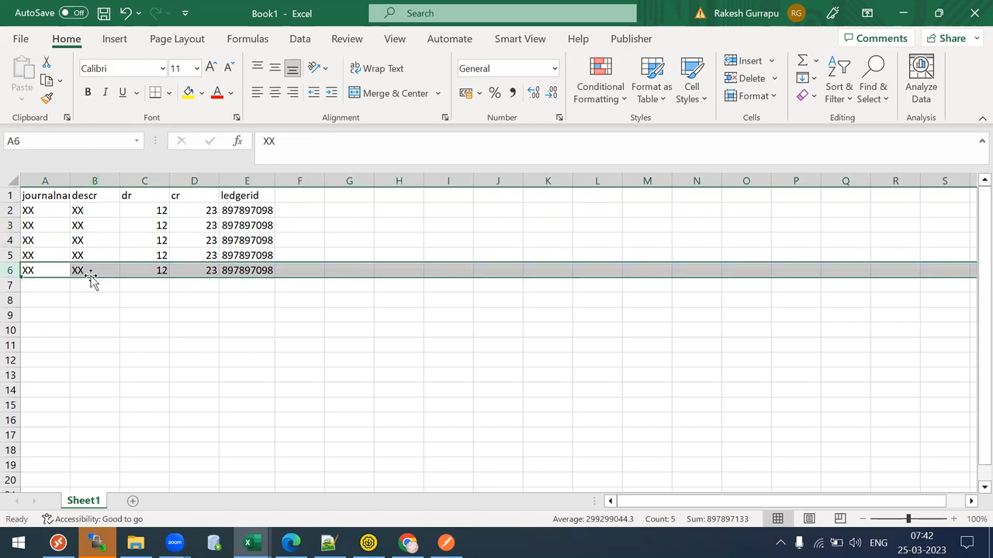
click(100, 288)
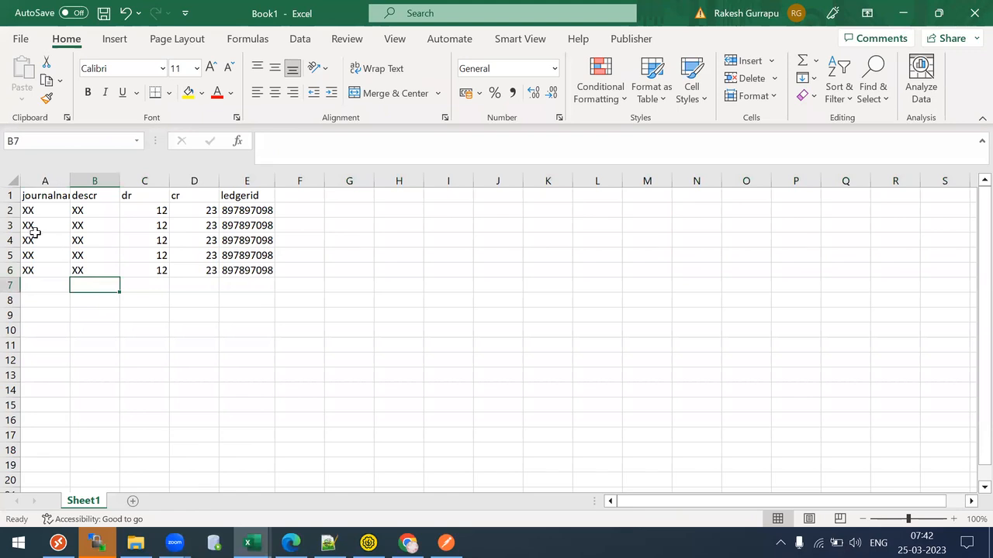
click(10, 210)
drag(10, 210, 10, 272)
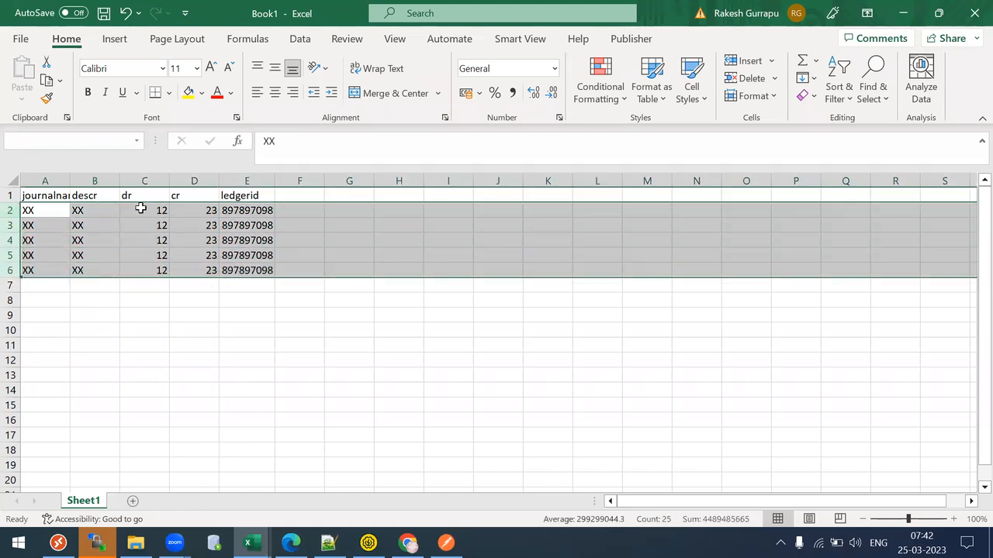
click(143, 209)
click(187, 211)
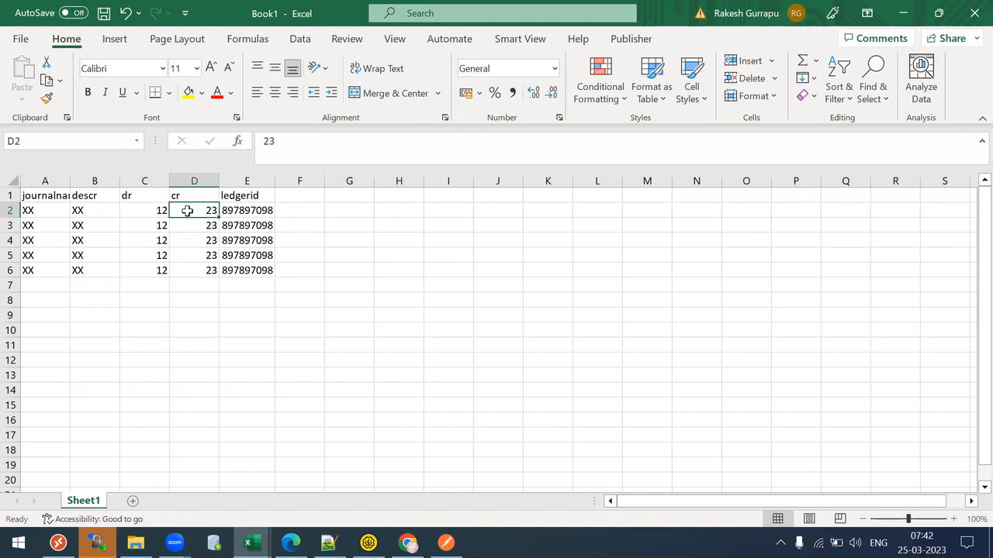
click(140, 211)
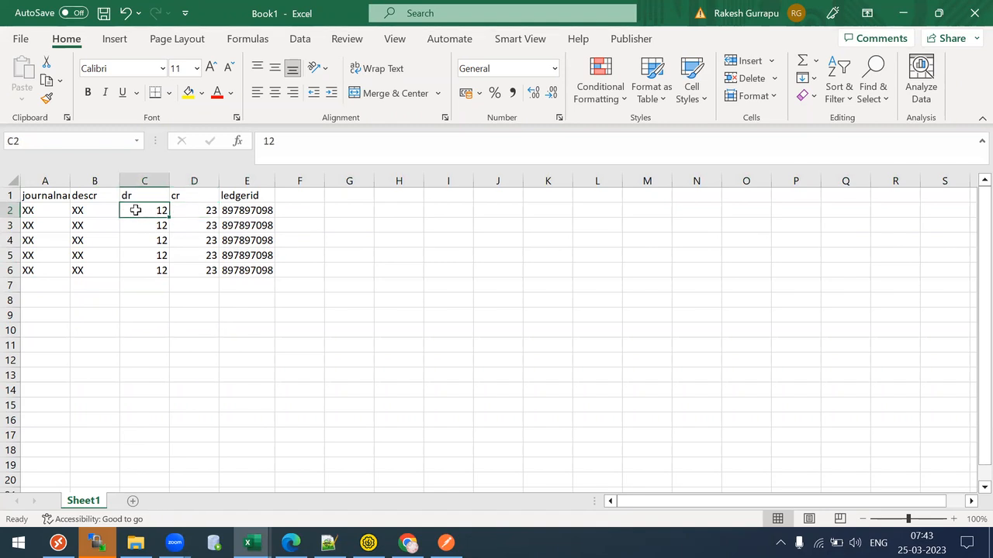
click(187, 213)
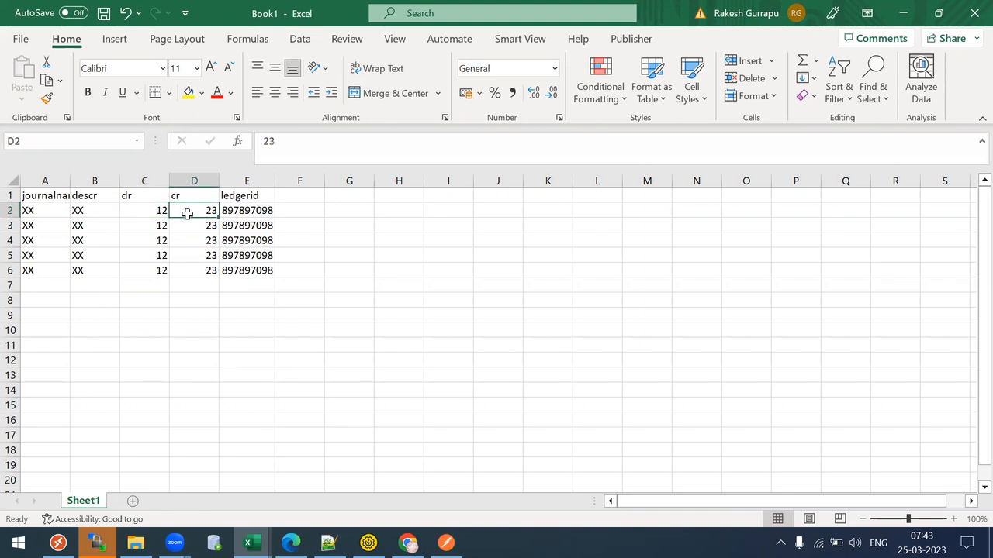
click(11, 210)
key(shift+Down)
key(shift+Down)
key(shift+Down)
key(shift+Down)
key(shift+Down)
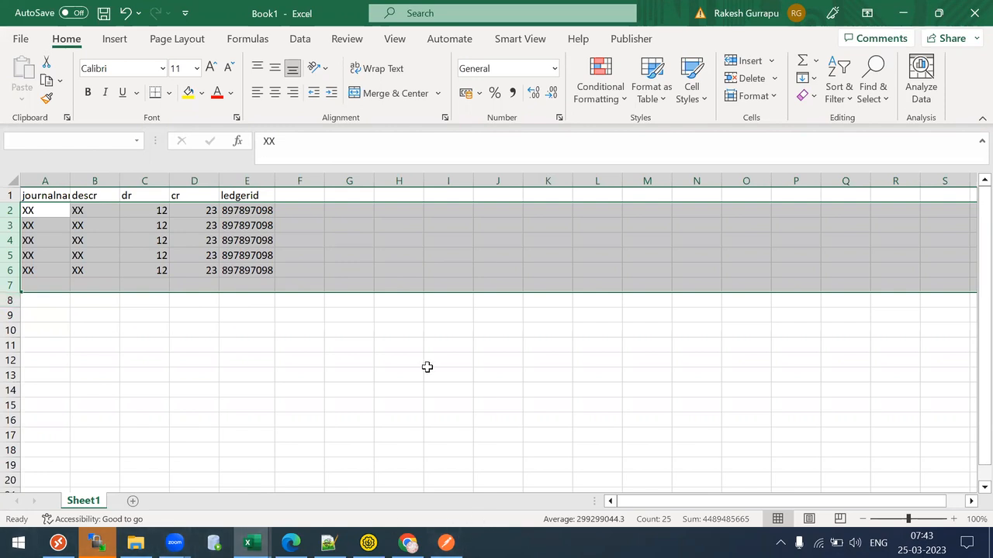
click(368, 543)
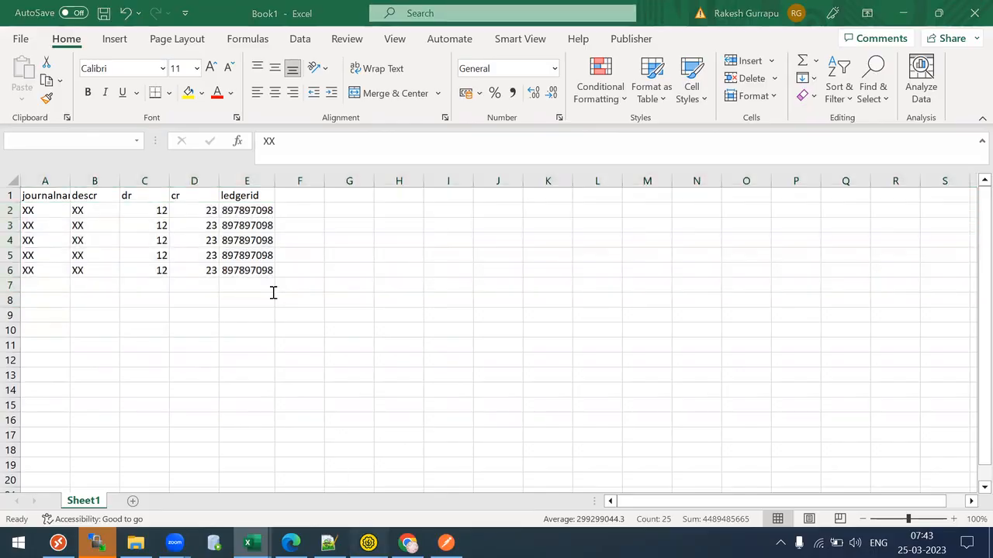
- Replace the SoapUI request with the debit-only XML from Notepad++ and resend it
click(375, 271)
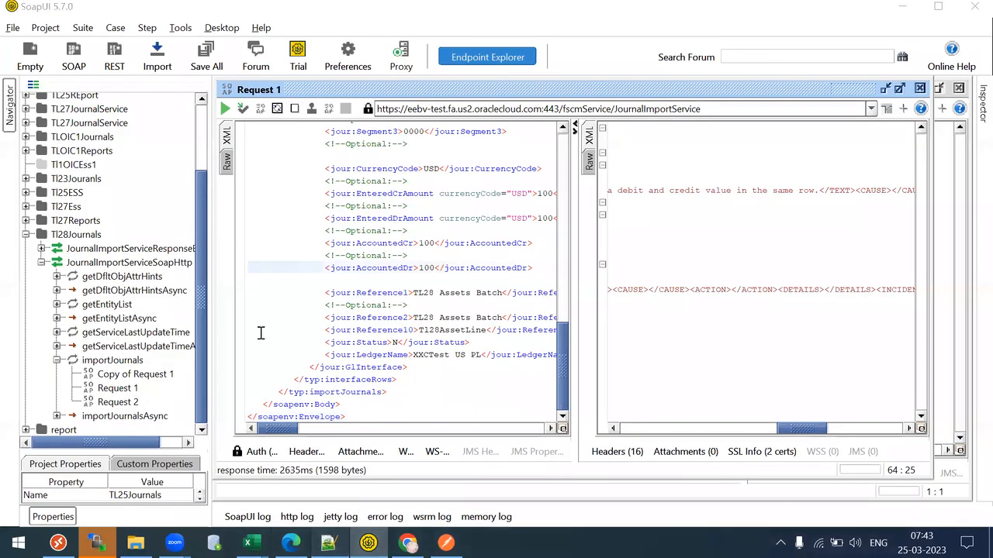
key(alt+Tab)
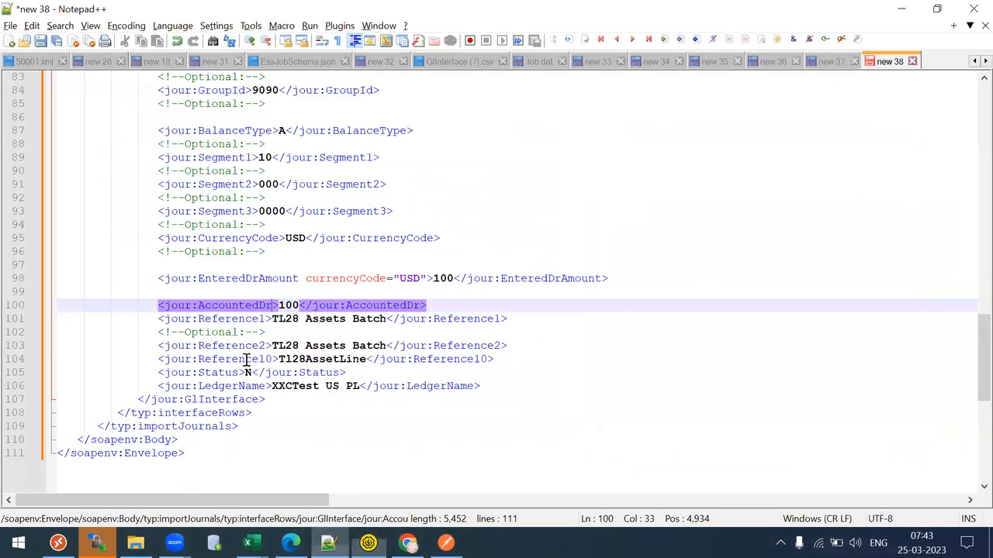
key(Up)
key(Up)
key(Up)
key(ctrl+a)
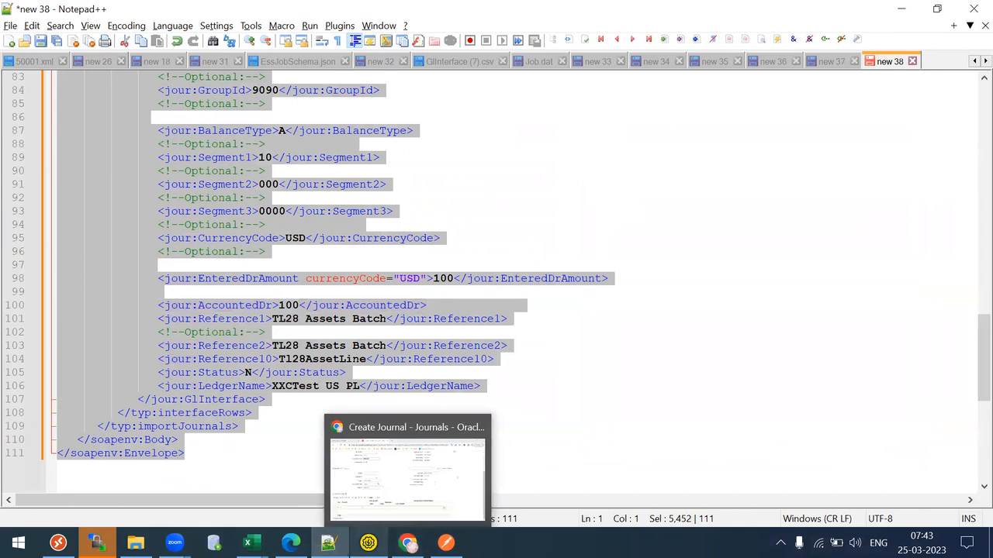
click(368, 543)
key(ctrl+v)
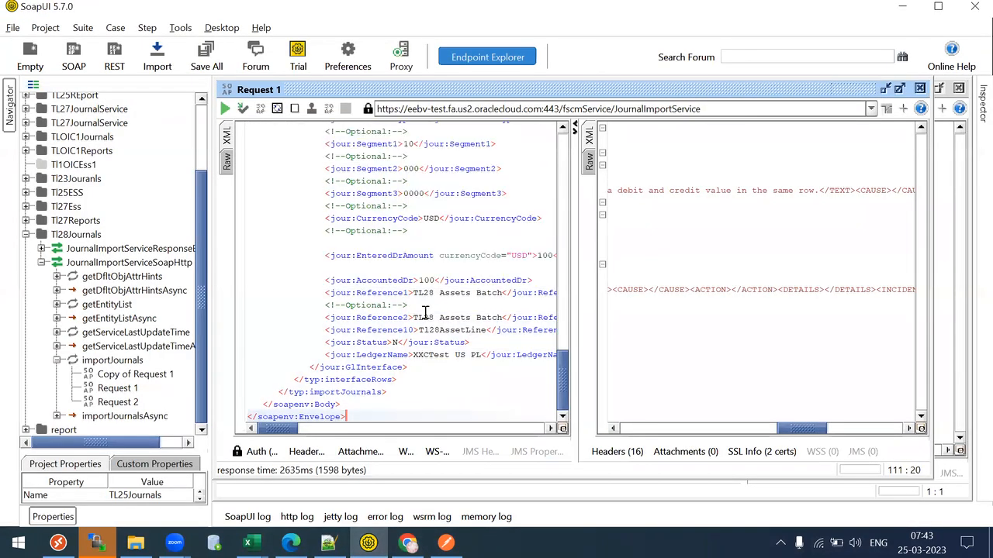
drag(570, 386, 563, 173)
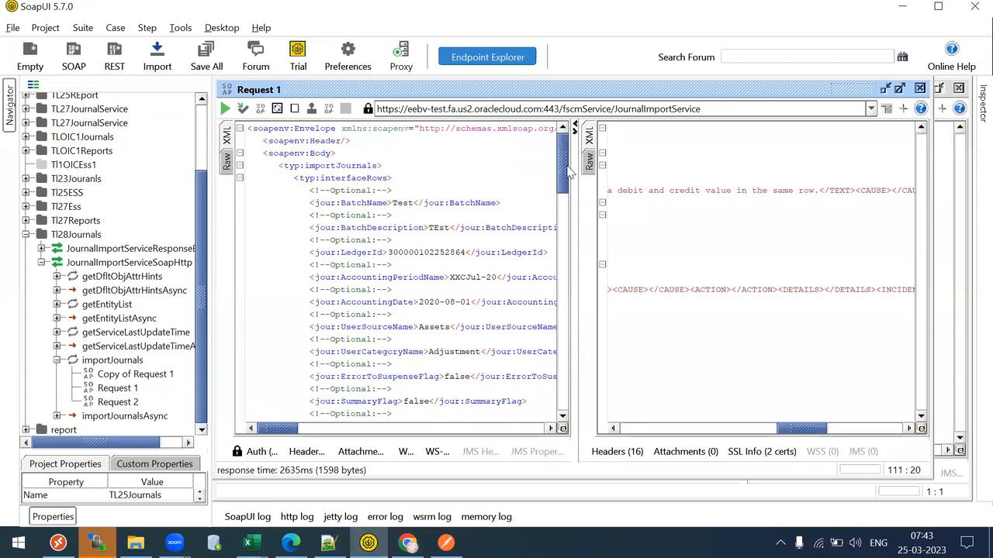
click(417, 218)
click(227, 108)
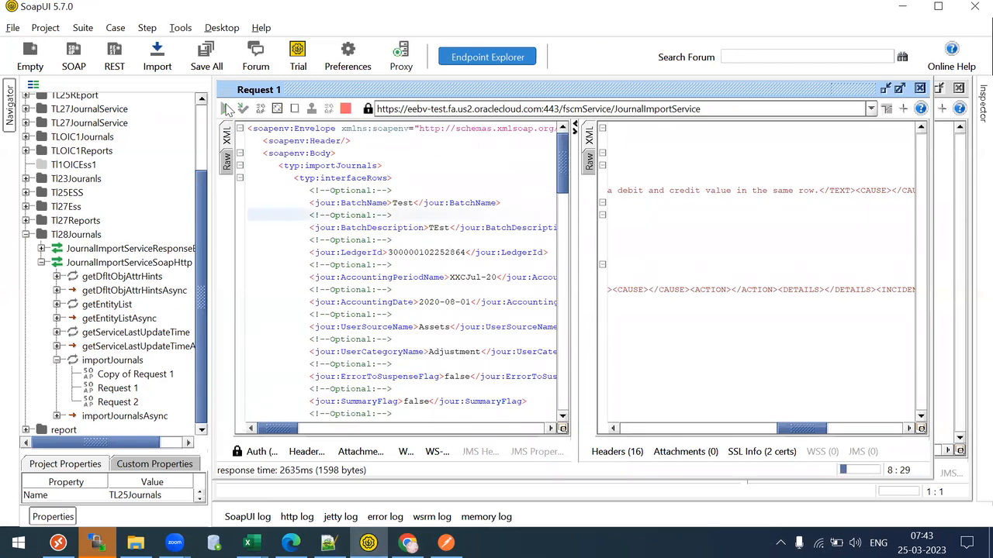
- Check the 200 OK status and the result element in the formatted XML response
drag(792, 424, 635, 425)
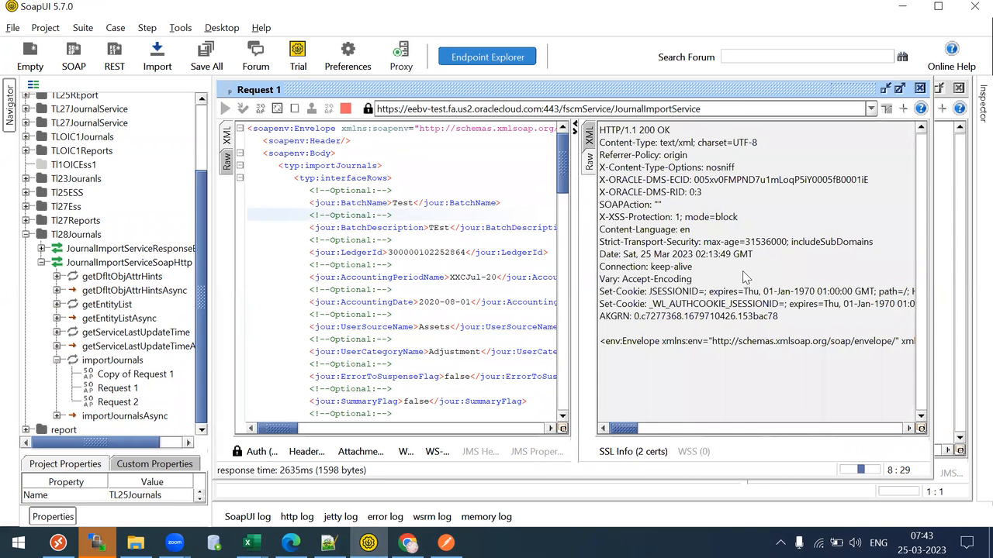
drag(638, 130, 671, 131)
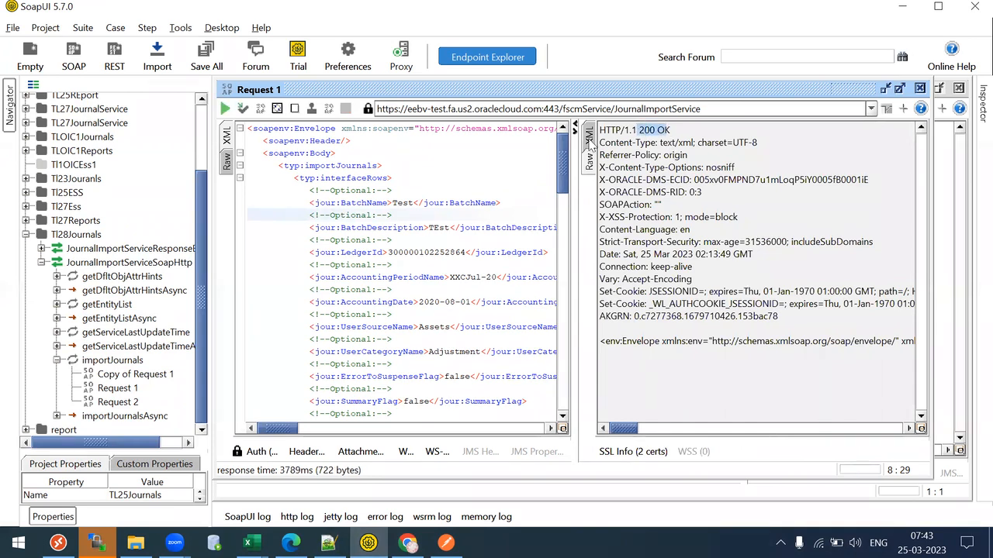
click(593, 140)
drag(659, 214, 701, 216)
- Bring up Oracle's Journal Interface documentation in Chrome
click(407, 543)
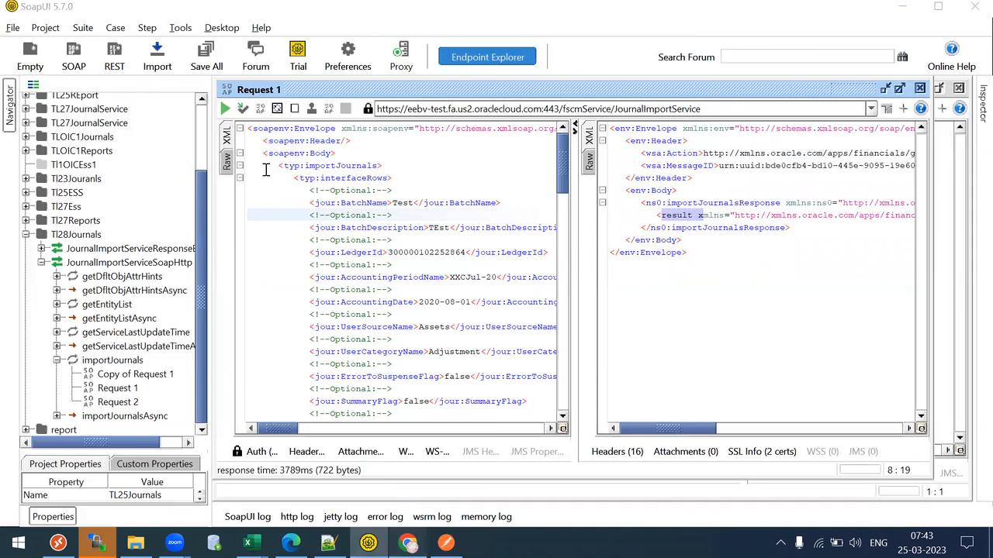
click(93, 9)
click(84, 289)
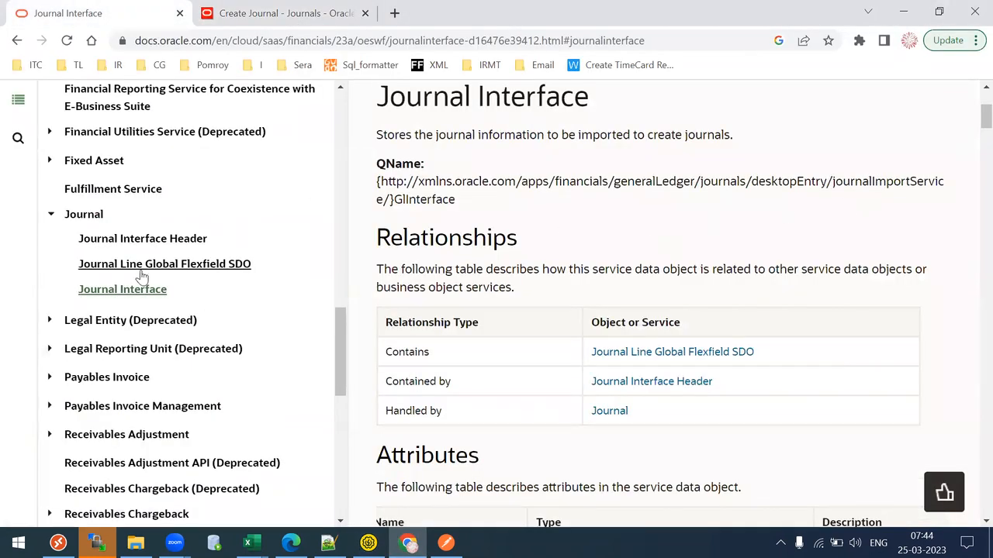
- On the Journal service page, find importJournals and its Response Payload result entry
click(83, 216)
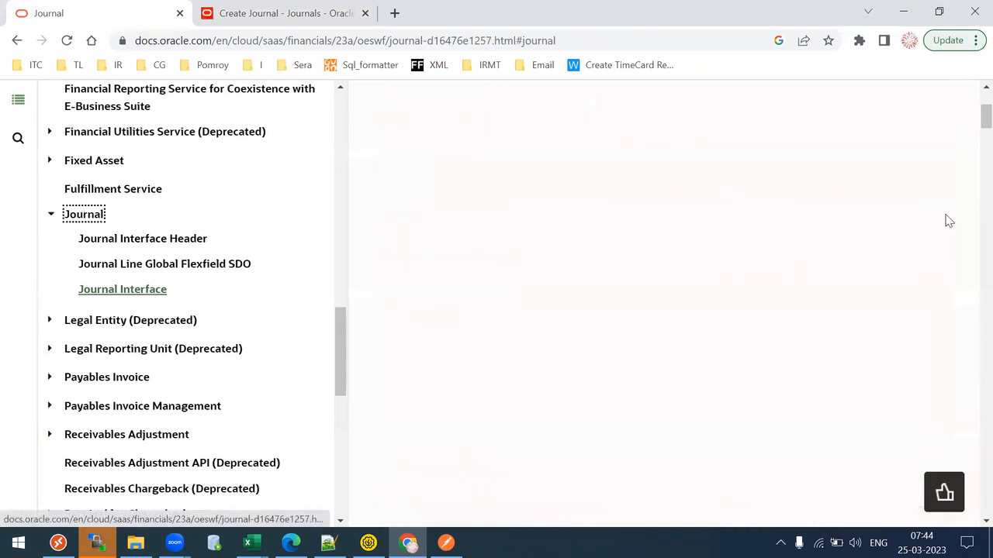
scroll(969, 122, down, 10)
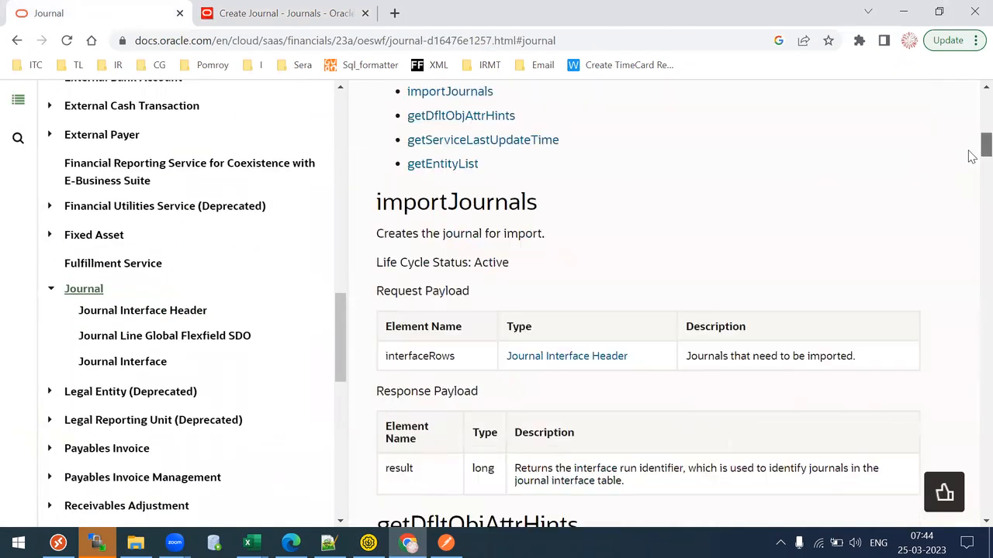
drag(470, 105, 537, 105)
drag(376, 295, 477, 287)
drag(421, 371, 371, 379)
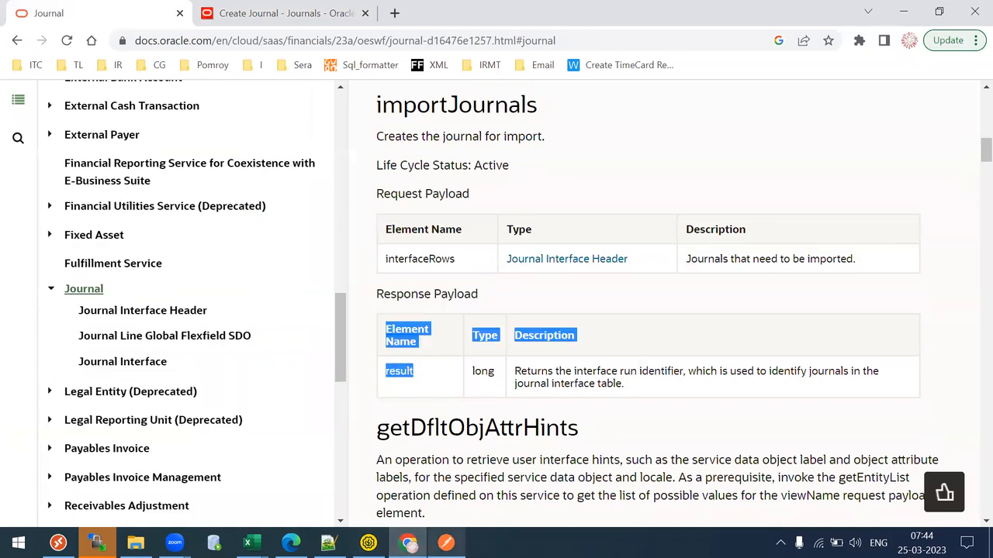
- Return to SoapUI and locate the result line in the response
click(368, 542)
click(662, 203)
click(668, 215)
drag(670, 214, 687, 203)
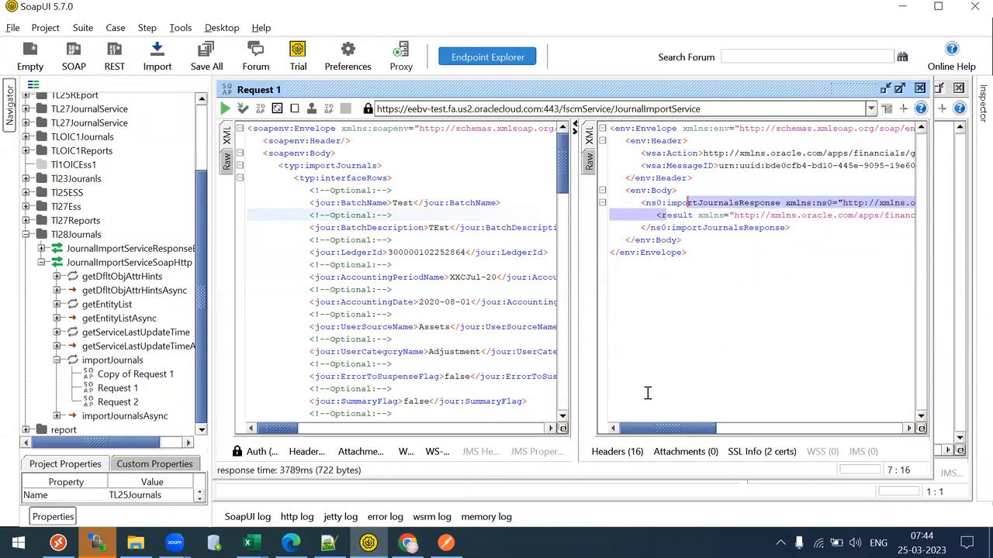
- Inspect the result value and 200 OK status in the Raw and XML response views
drag(651, 430, 846, 415)
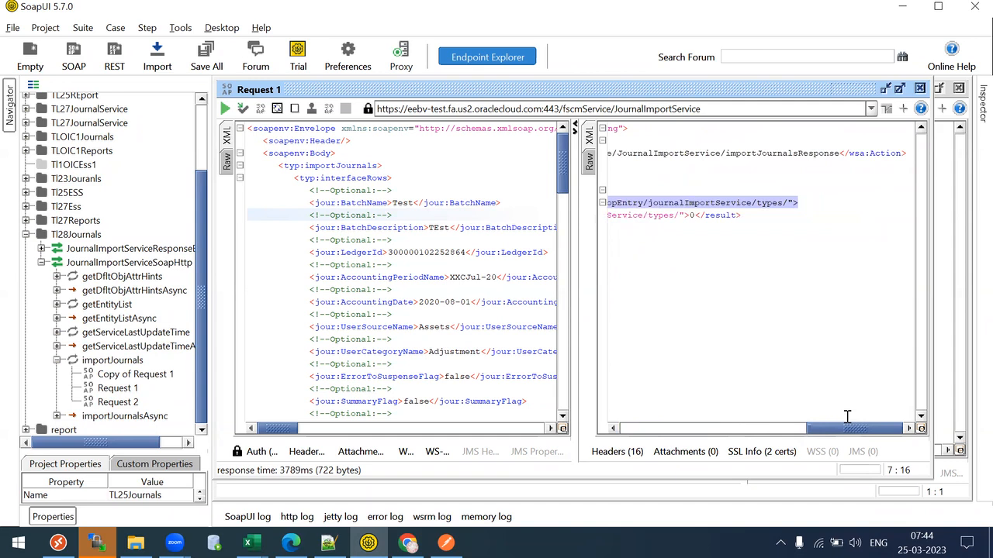
click(698, 218)
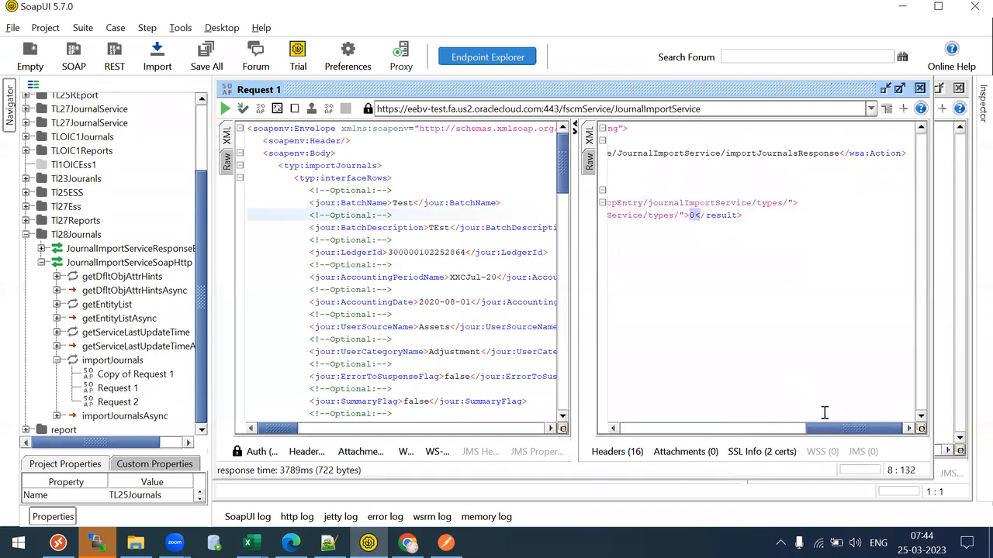
drag(833, 430, 700, 430)
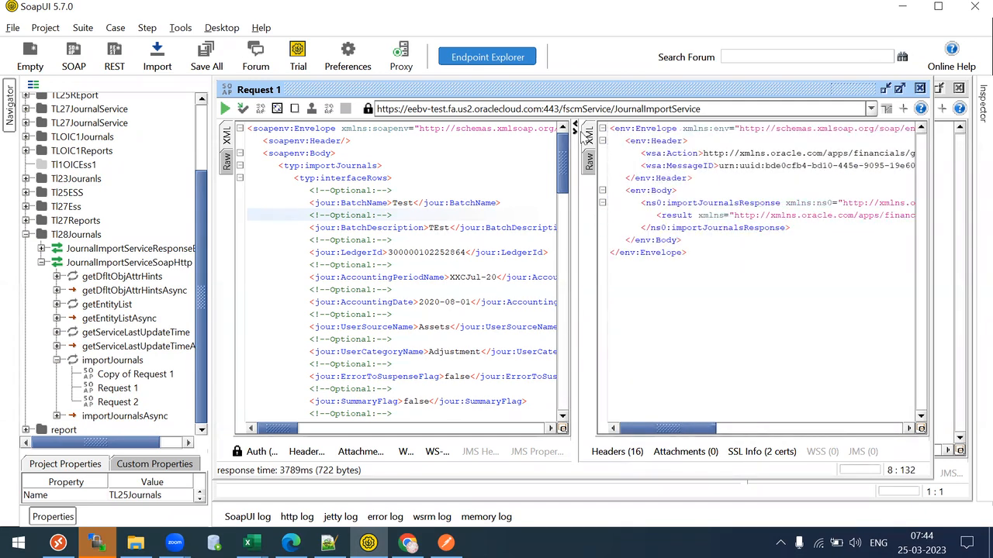
click(591, 158)
drag(644, 130, 704, 132)
click(591, 136)
click(645, 203)
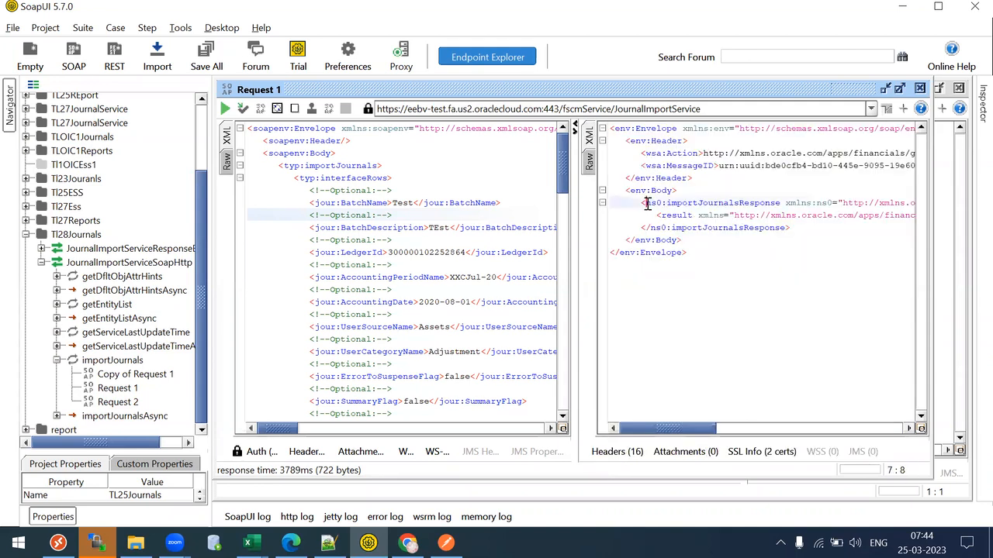
click(695, 179)
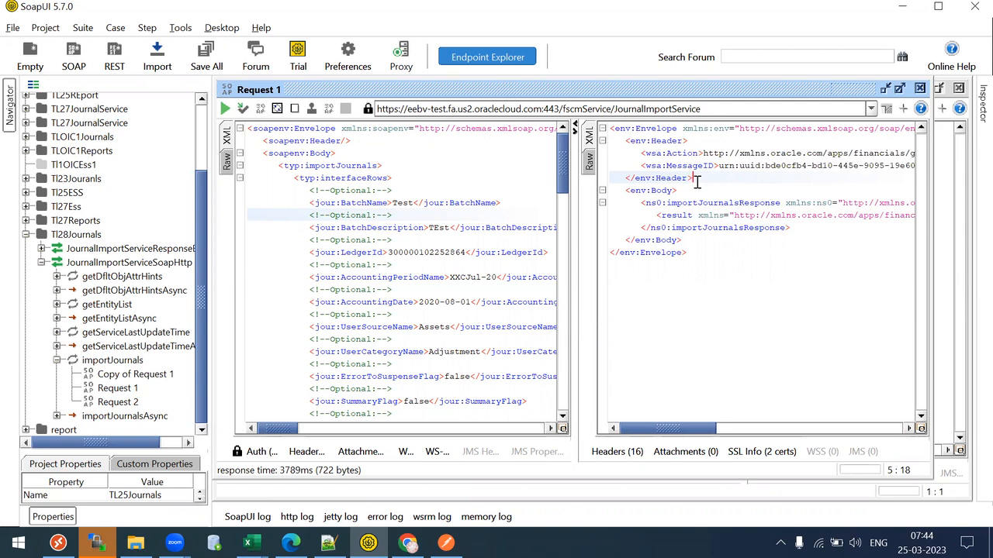
- Select the Tl28Journals project, then bring up Chrome's Create Journal form
click(55, 236)
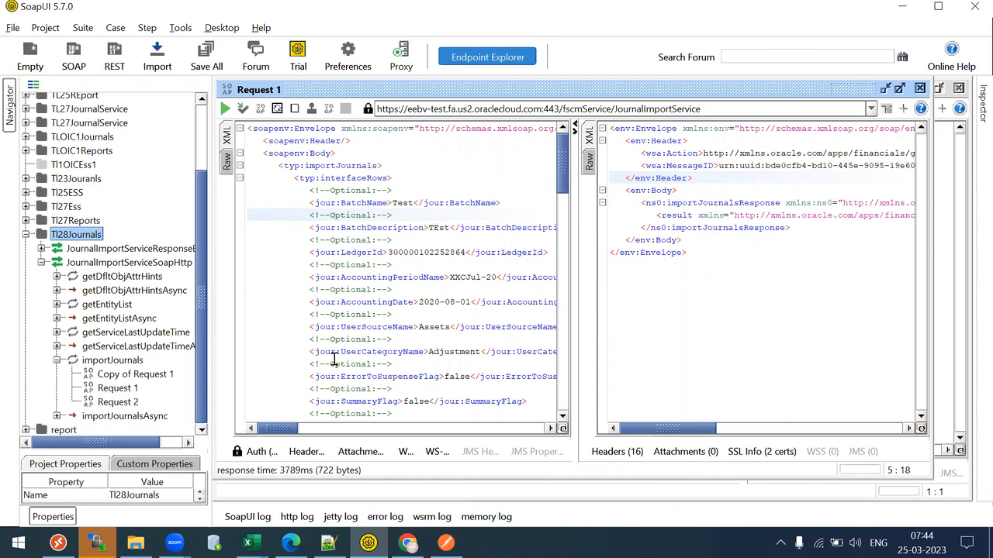
click(409, 545)
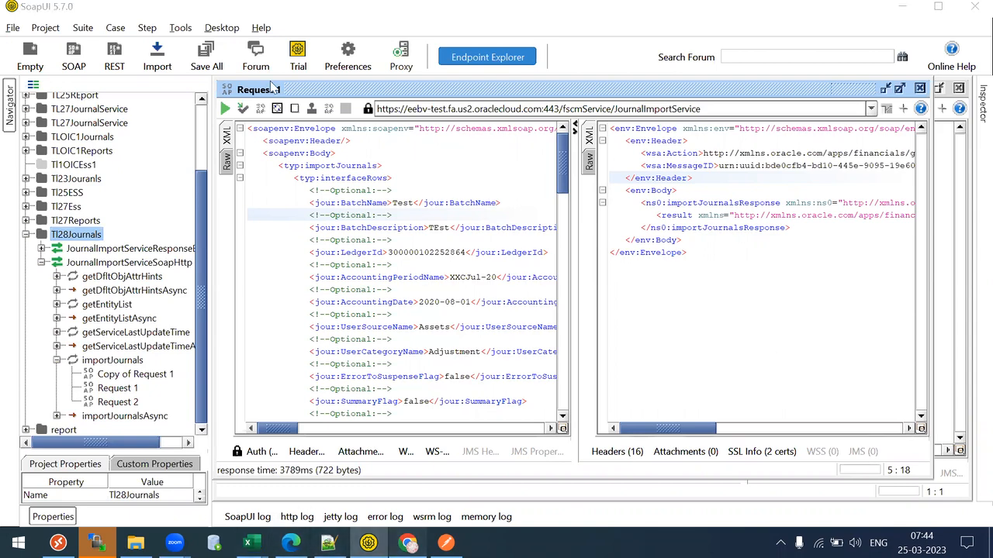
click(273, 13)
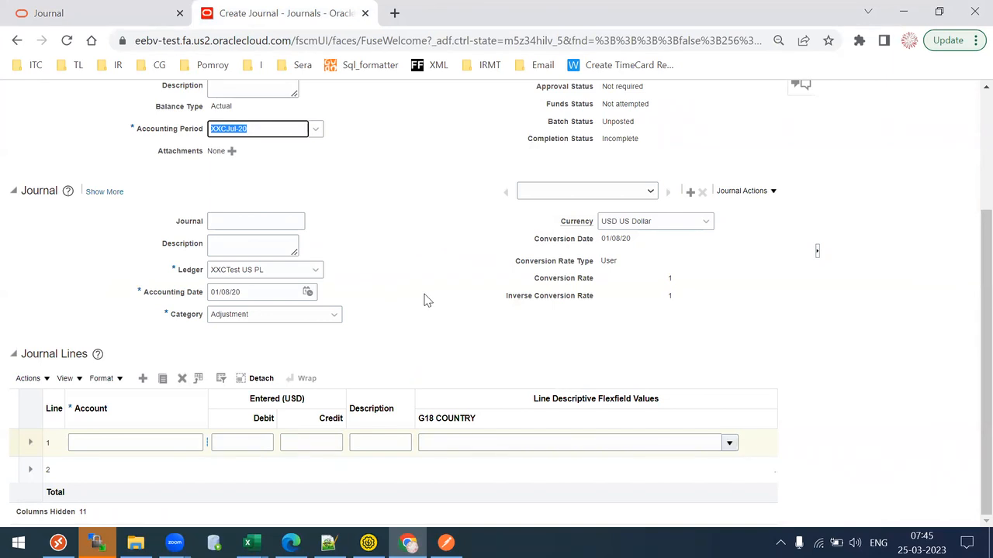
- Back in Notepad++, select the journal line block from line 85 to 106
click(329, 542)
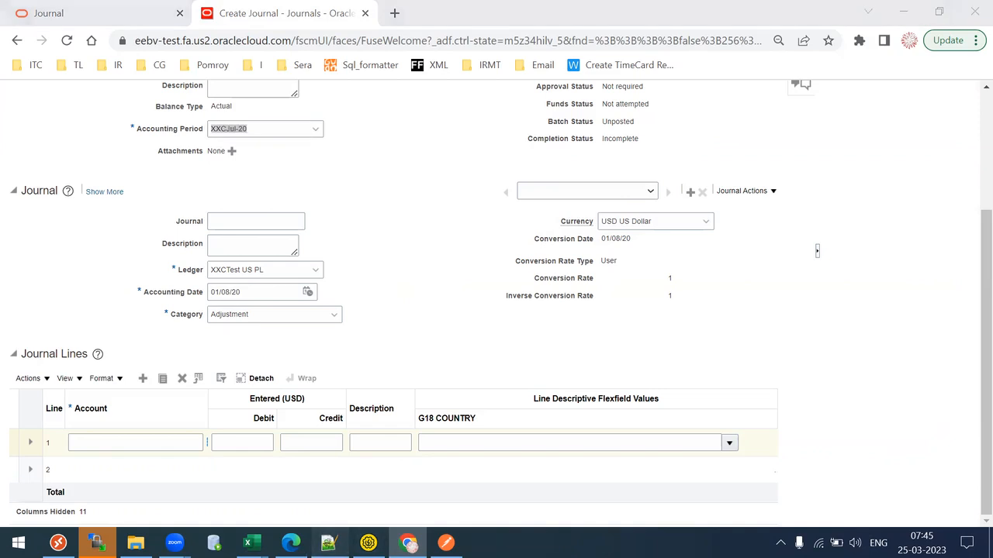
click(271, 227)
drag(157, 103, 288, 388)
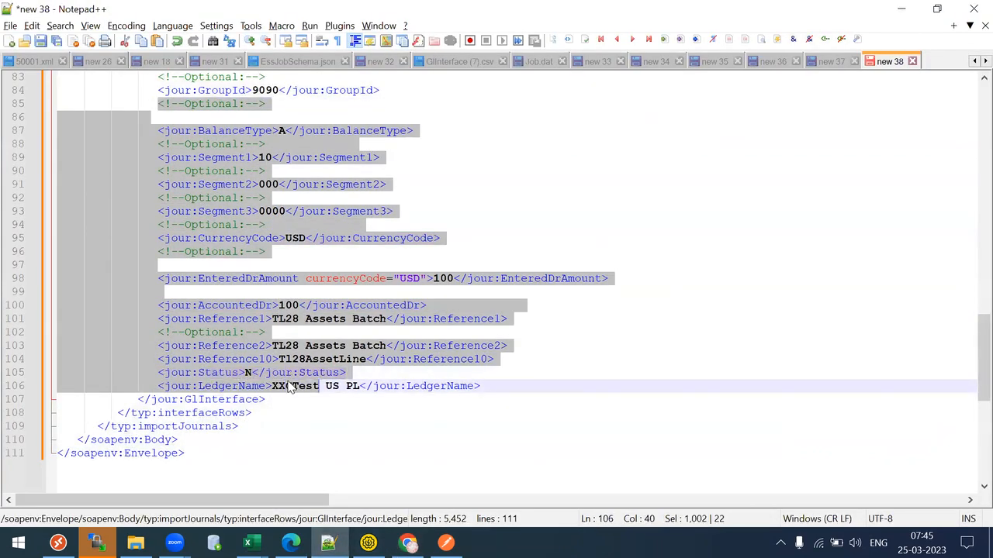
- Fold and re-expand the GlInterface blocks from line 27, then open Downloads in File Explorer
click(288, 385)
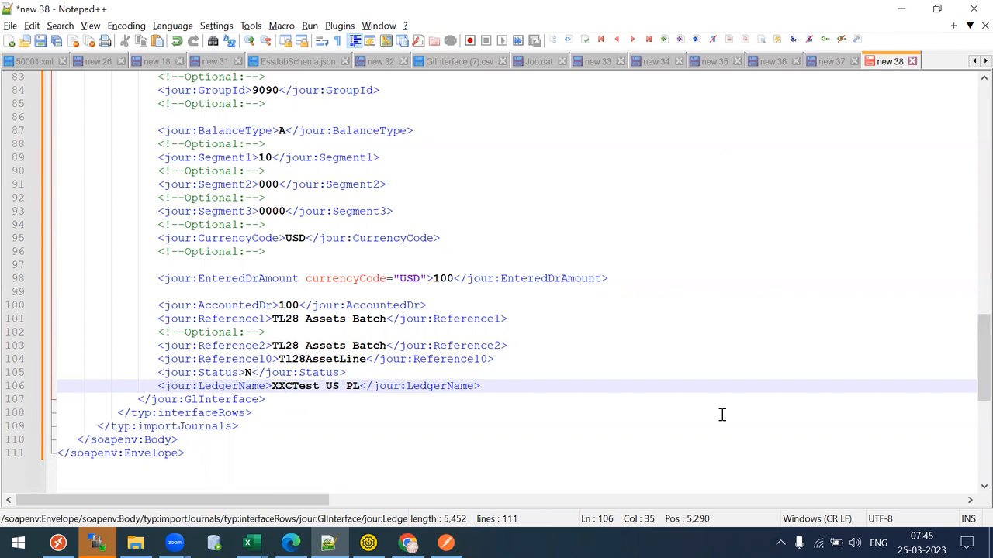
drag(971, 350, 970, 130)
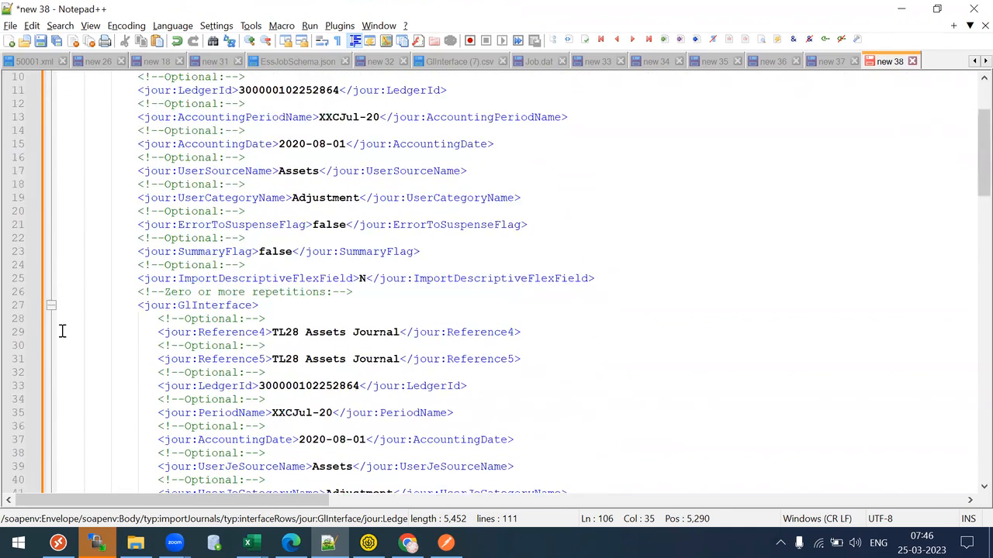
click(51, 305)
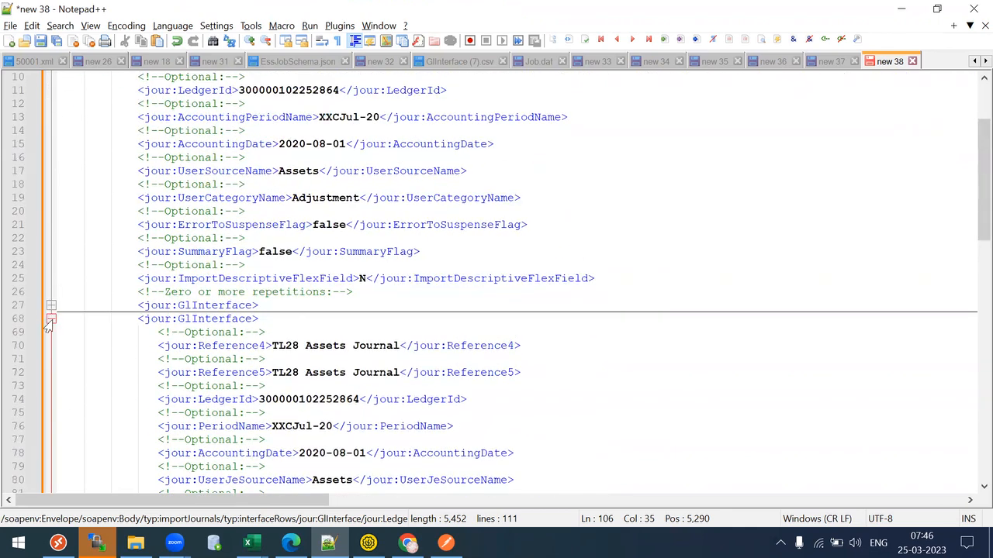
click(51, 319)
click(49, 306)
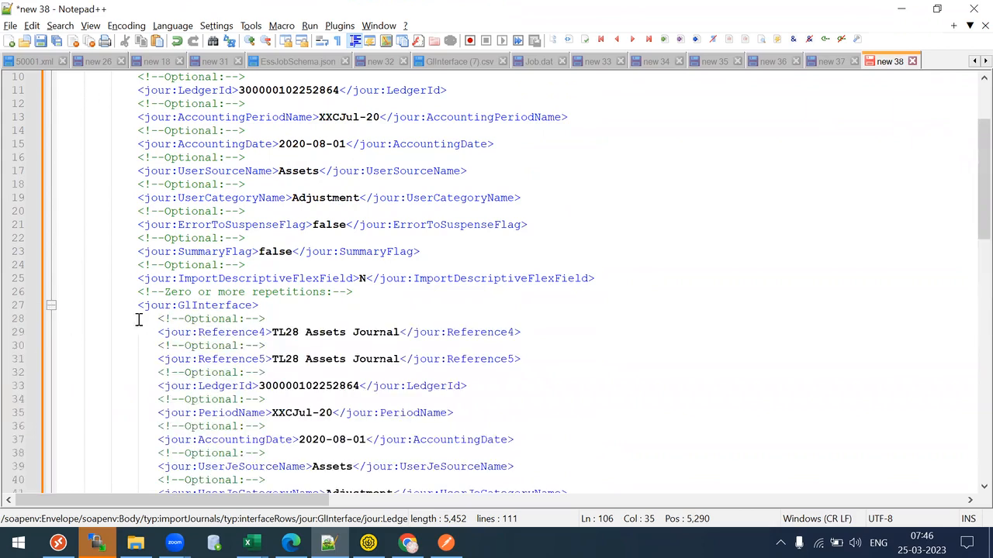
drag(969, 196, 970, 387)
click(135, 542)
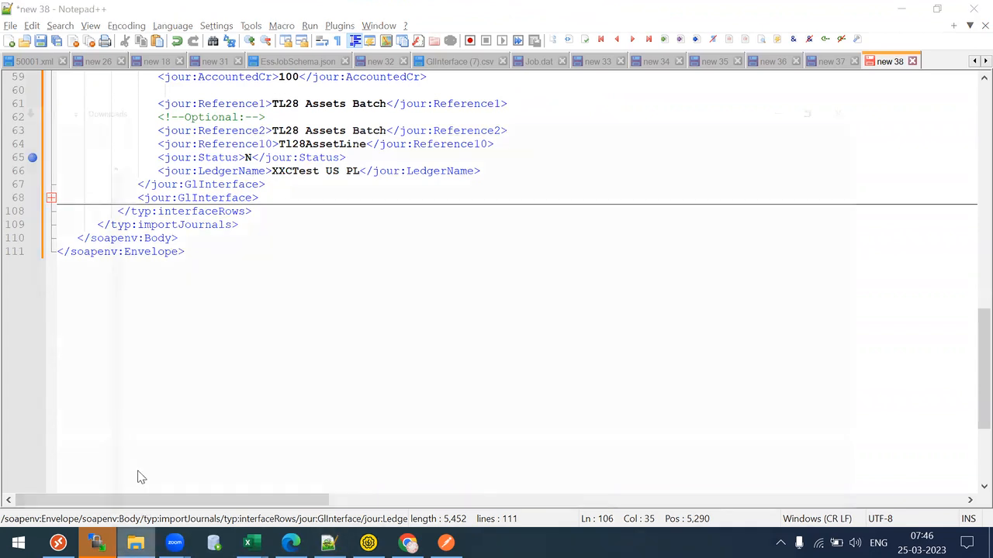
- Browse to C:\TL27\OIC and select MANNING STATS.csv
scroll(108, 308, down, 1)
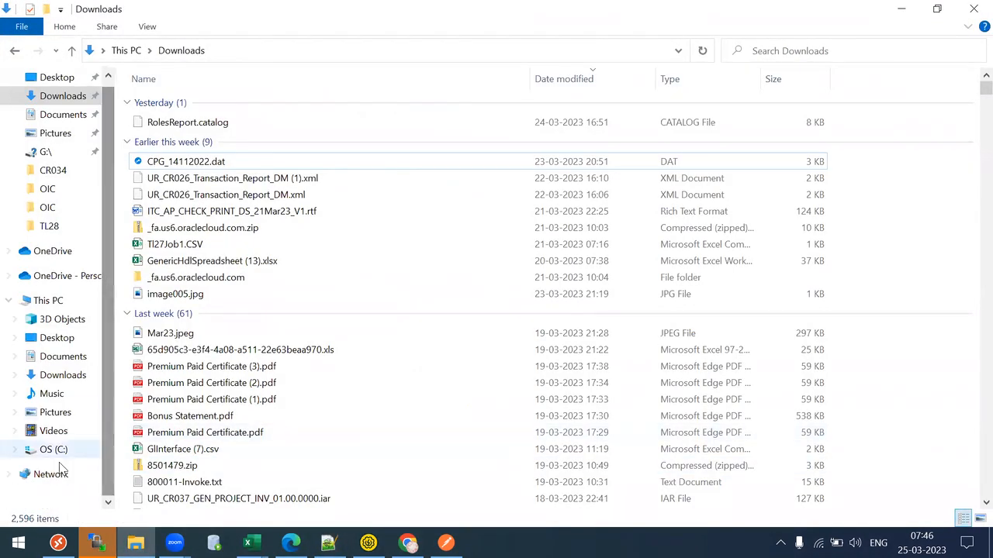
click(51, 450)
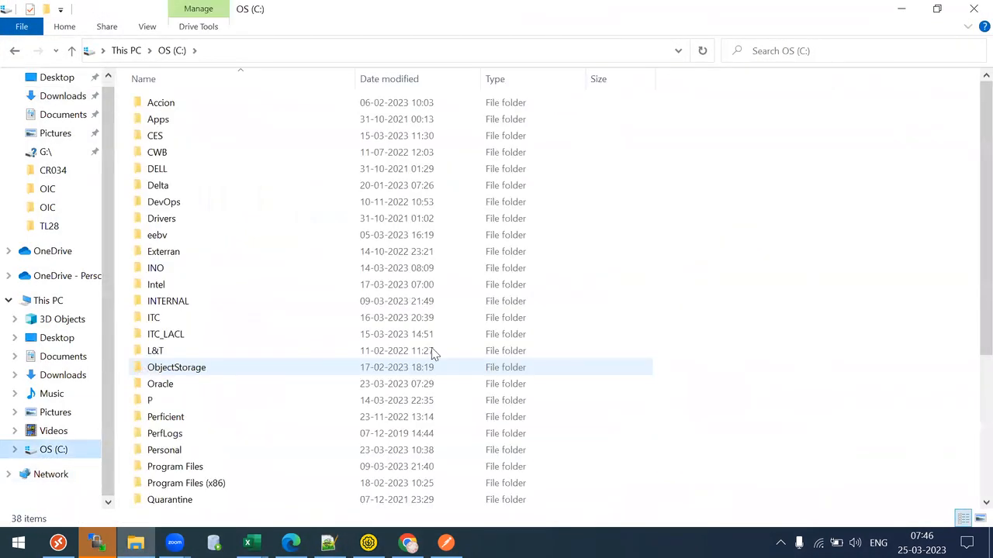
drag(983, 233, 968, 418)
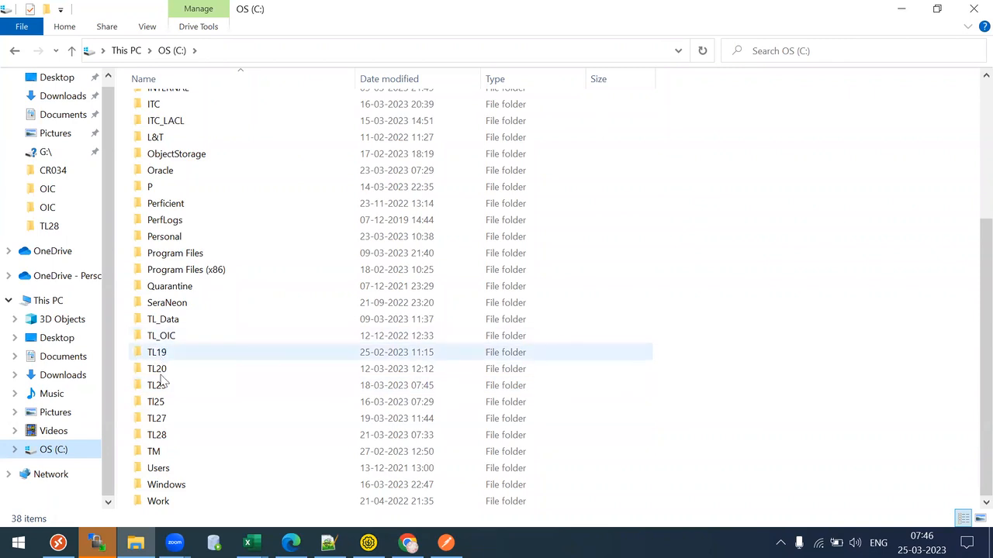
click(194, 451)
click(158, 422)
double_click(158, 422)
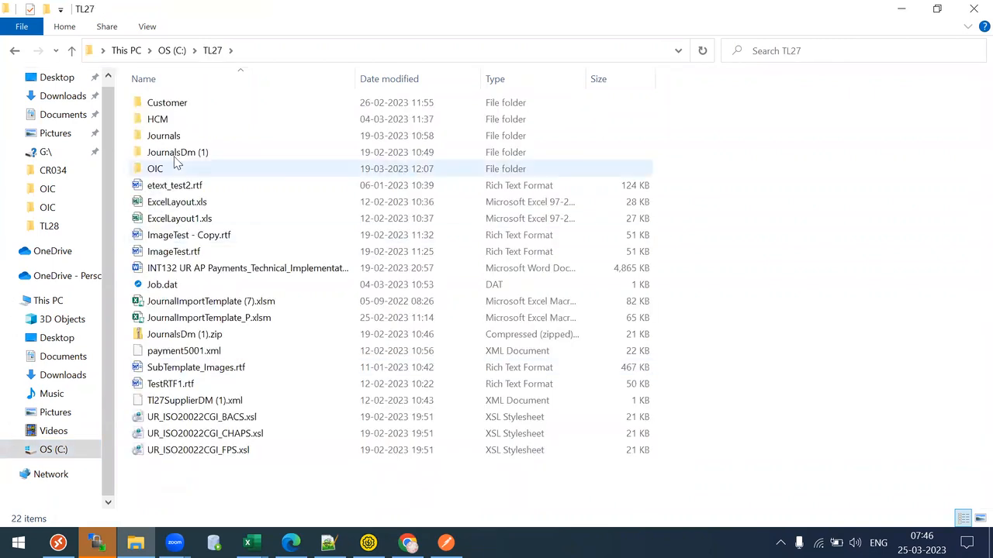
click(168, 168)
double_click(169, 168)
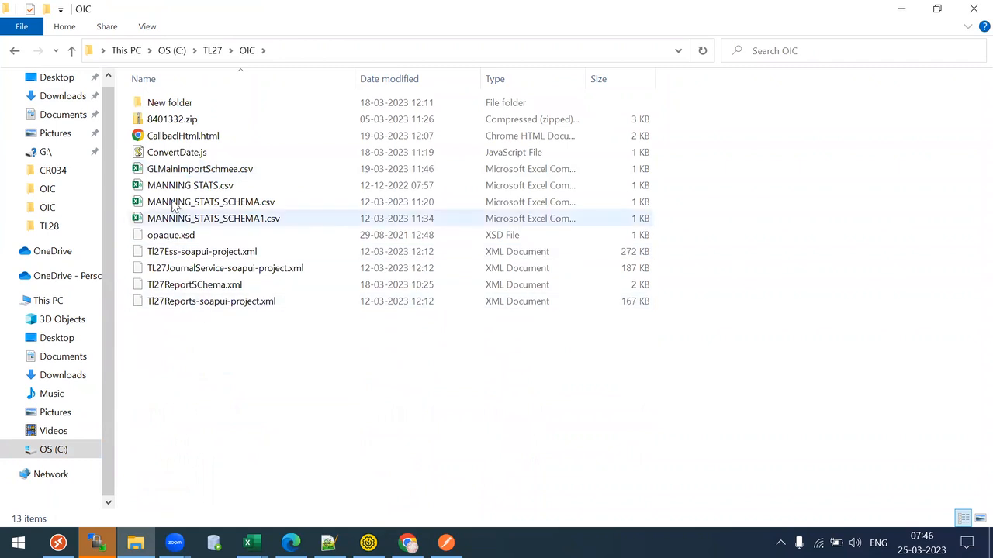
click(190, 185)
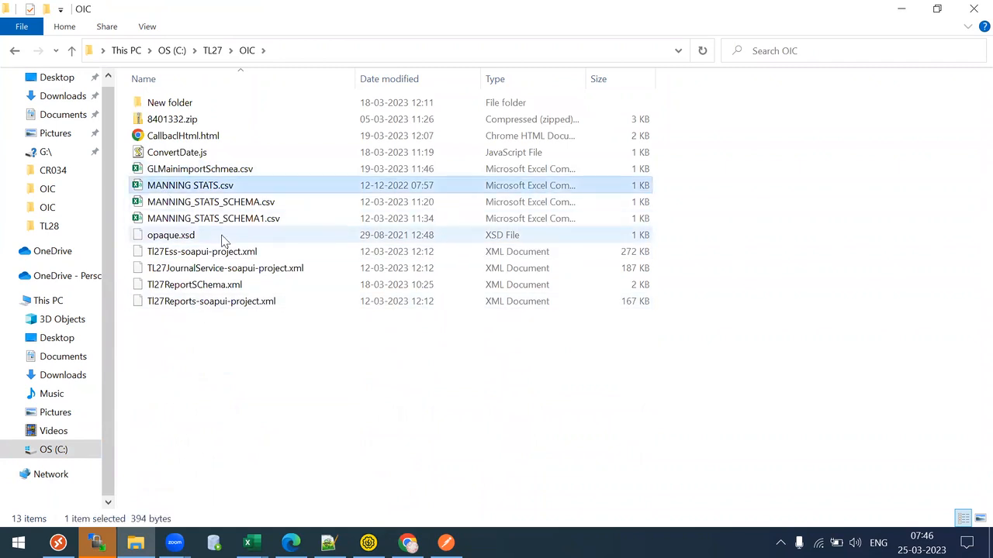
- Paste a copy of MANNING STATS.csv into C:\TL28 and open it in Excel
key(alt+Up)
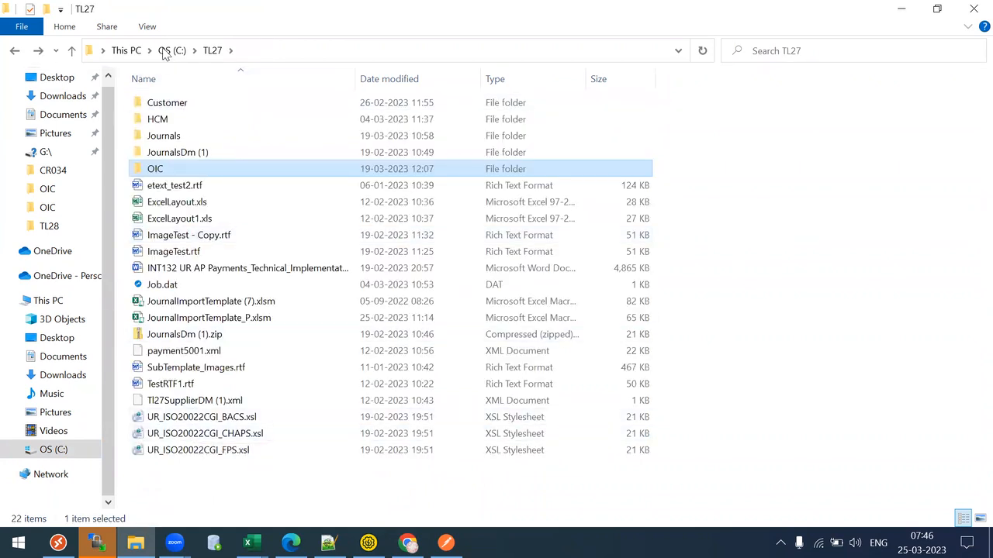
click(162, 53)
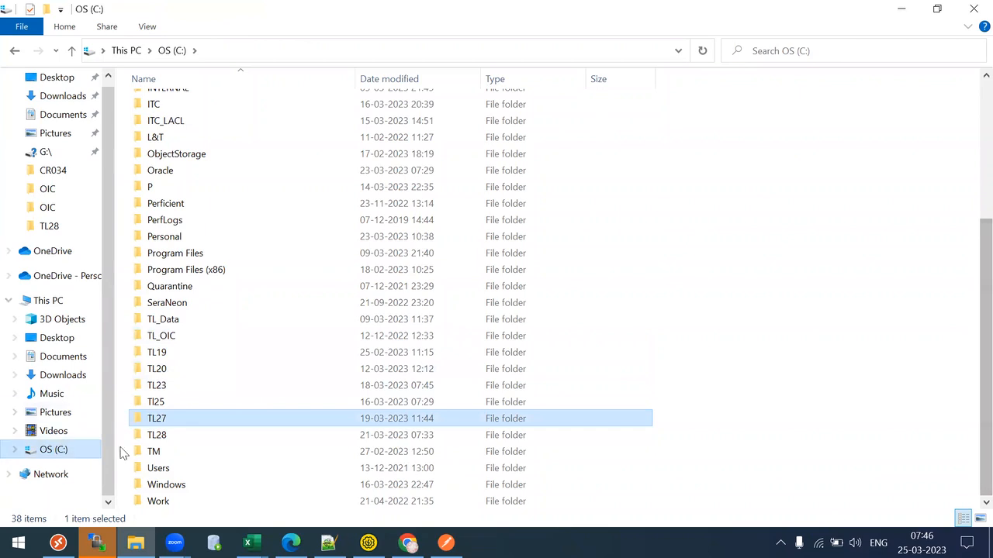
double_click(158, 435)
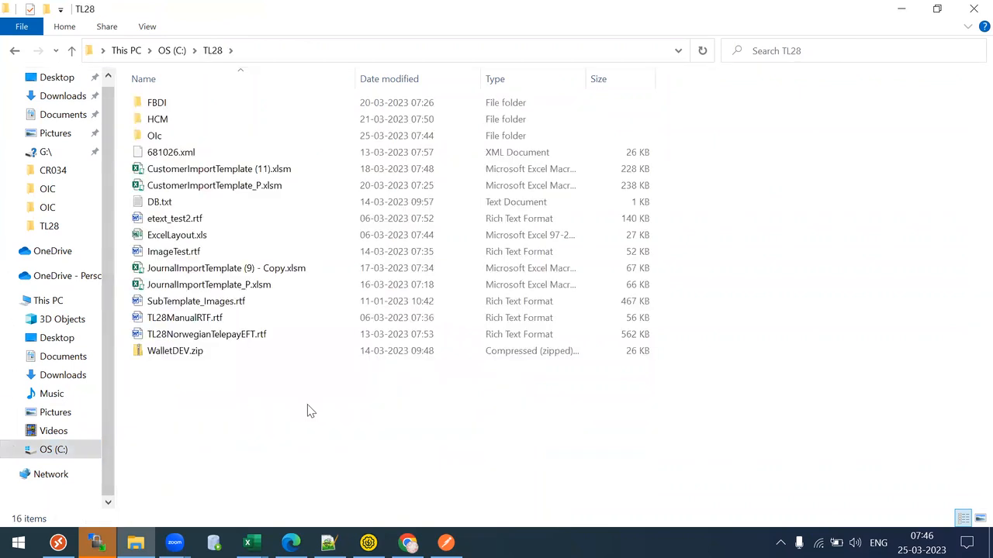
key(ctrl+v)
double_click(193, 303)
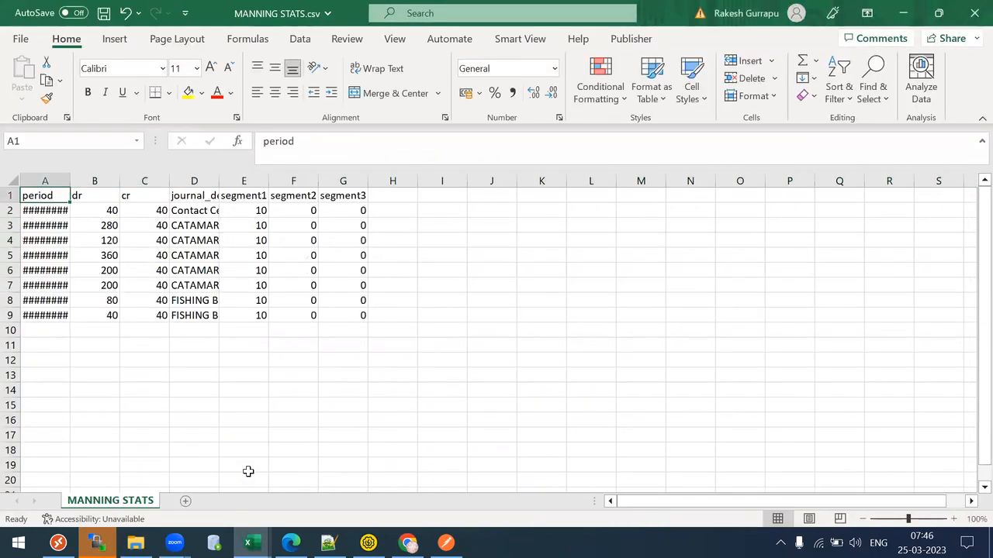
- Autofit column A so the period dates show fully
click(13, 181)
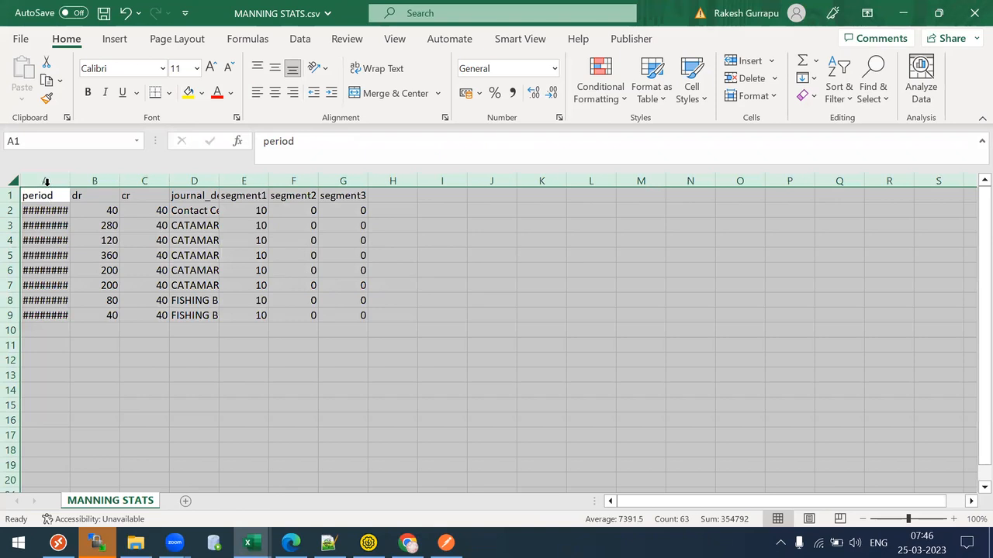
click(61, 178)
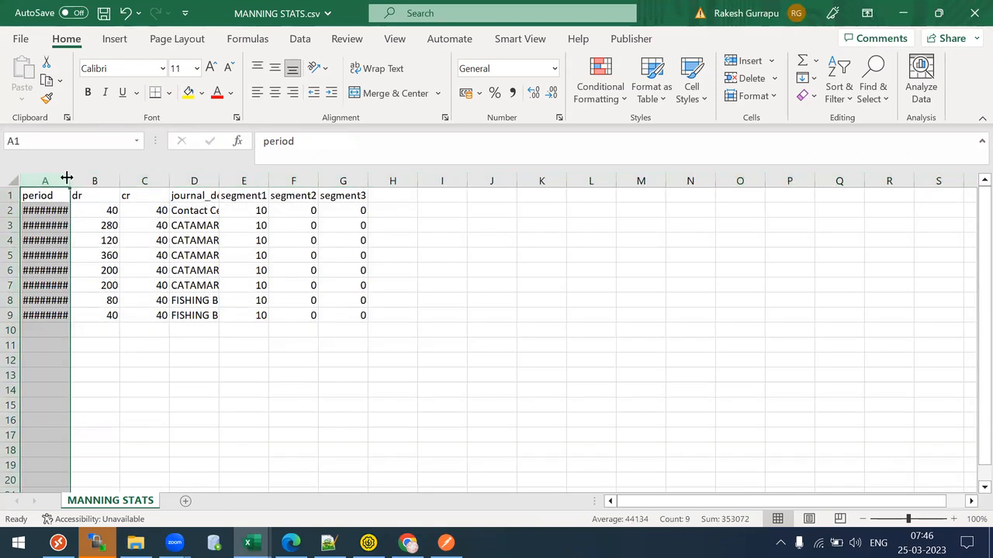
double_click(67, 178)
click(111, 248)
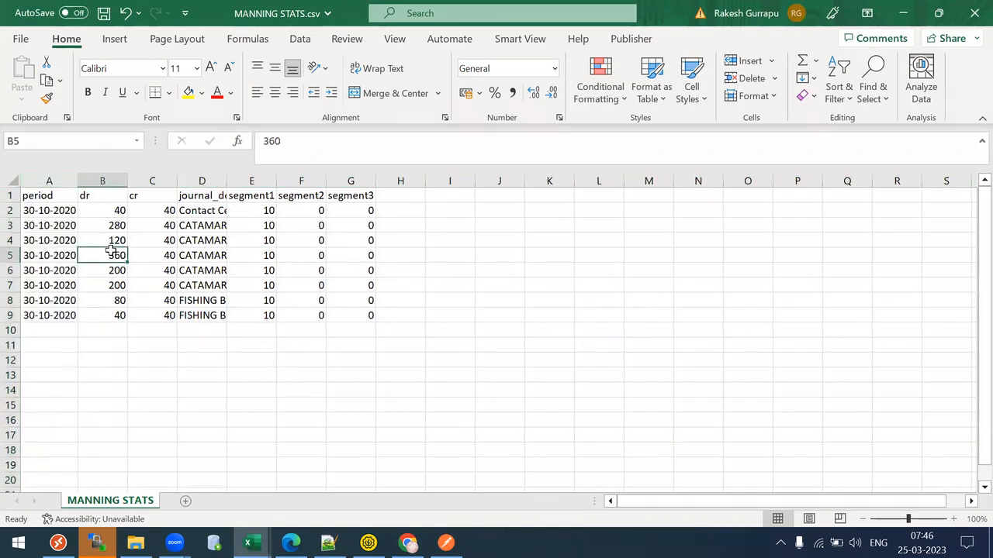
- Review row 2's period date, dr, cr and description values
key(Left)
key(Up)
key(Up)
key(Up)
key(Up)
key(Down)
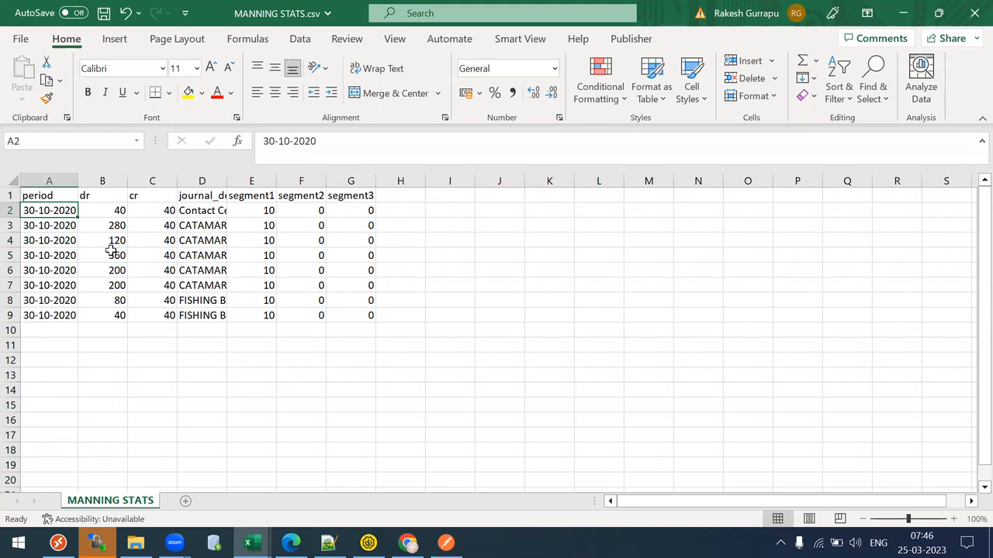
key(Right)
key(Right)
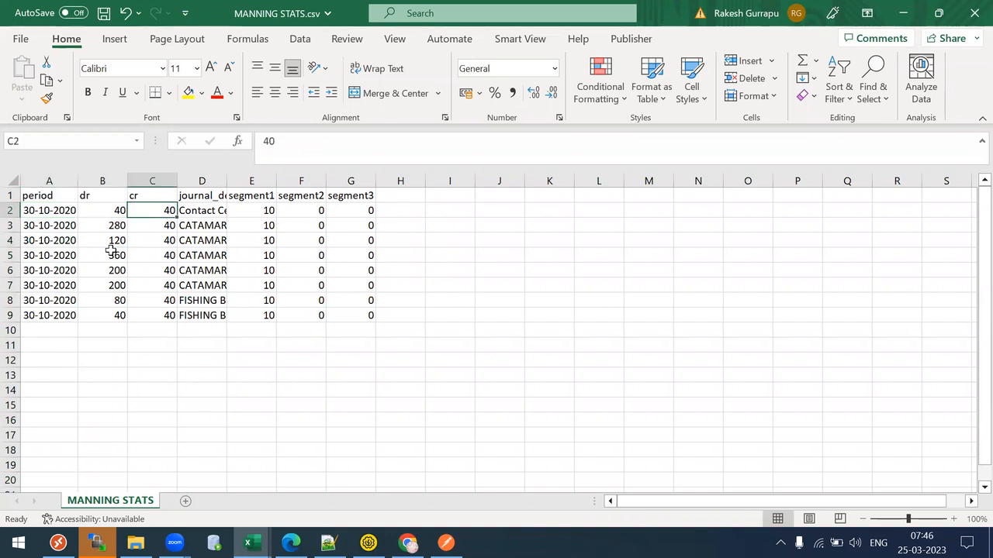
key(Right)
key(Right)
key(Right)
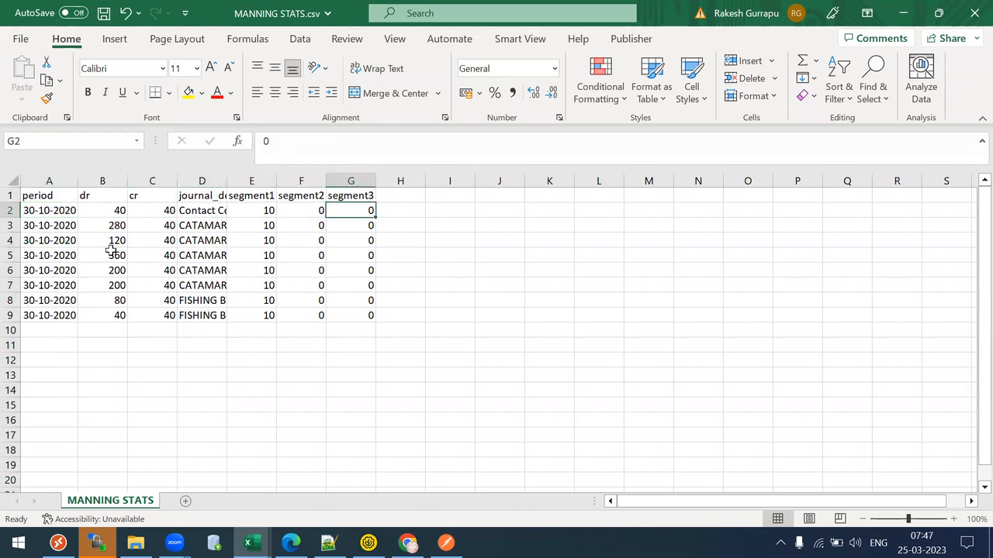
key(Left)
key(Left)
key(Left)
key(Left)
key(Left)
key(Left)
key(Right)
key(Right)
key(Right)
key(Right)
key(Right)
key(Right)
key(Right)
key(Left)
key(Home)
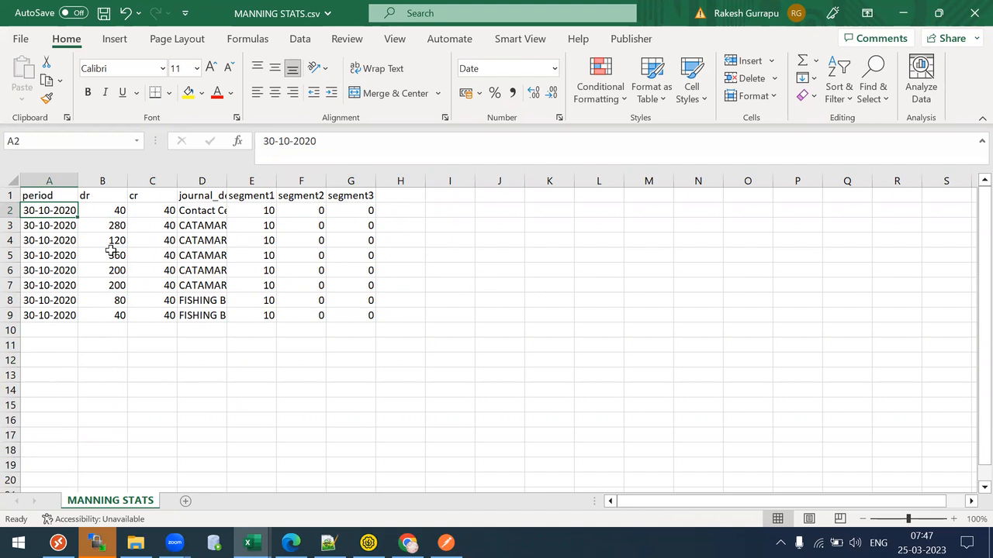
key(Down)
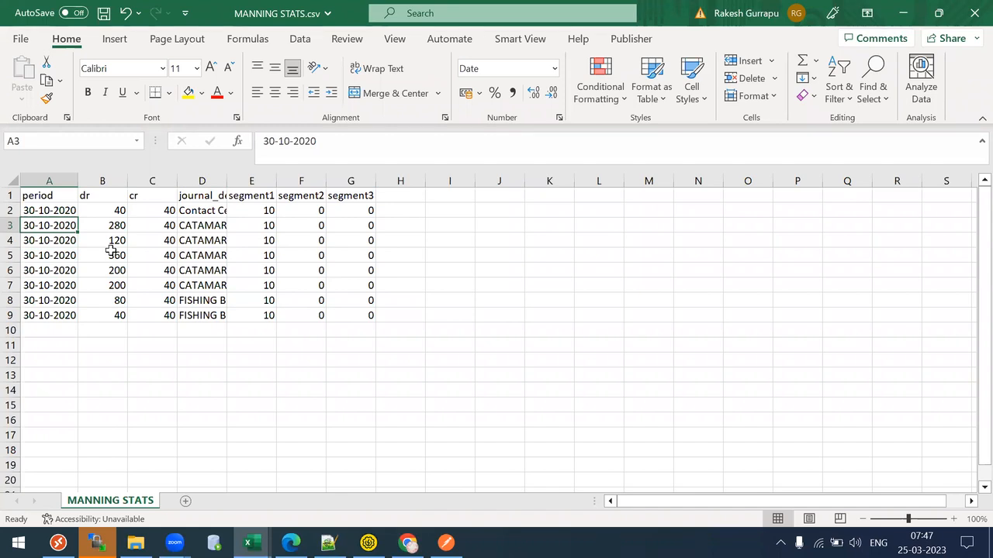
click(30, 192)
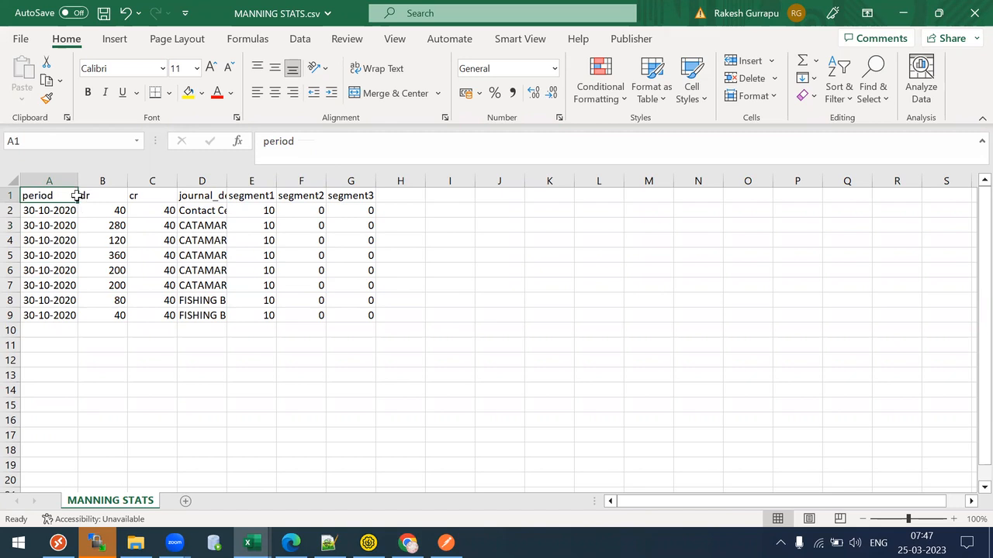
- Autofit all columns to show full dates and journal descriptions, then pick cell I8
click(12, 180)
double_click(227, 181)
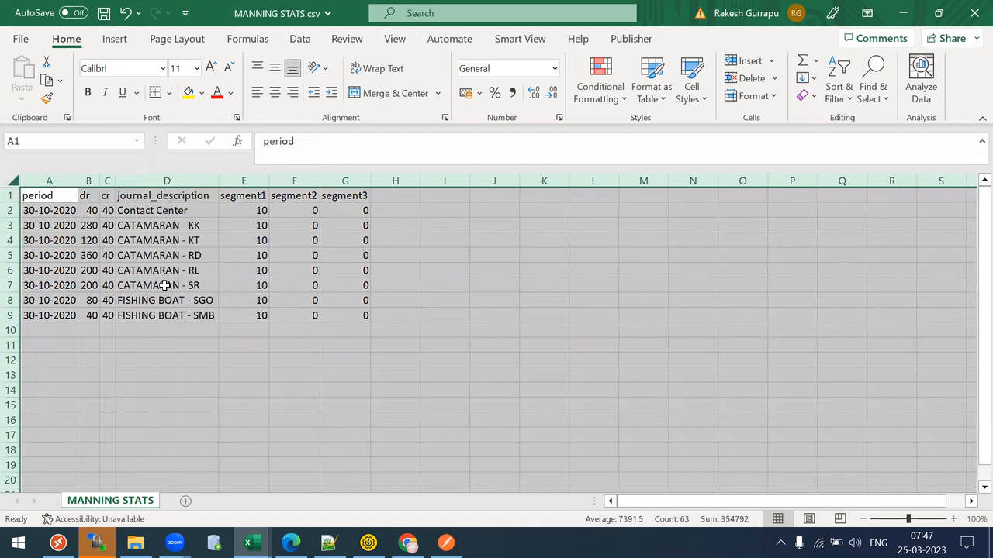
click(165, 285)
click(466, 297)
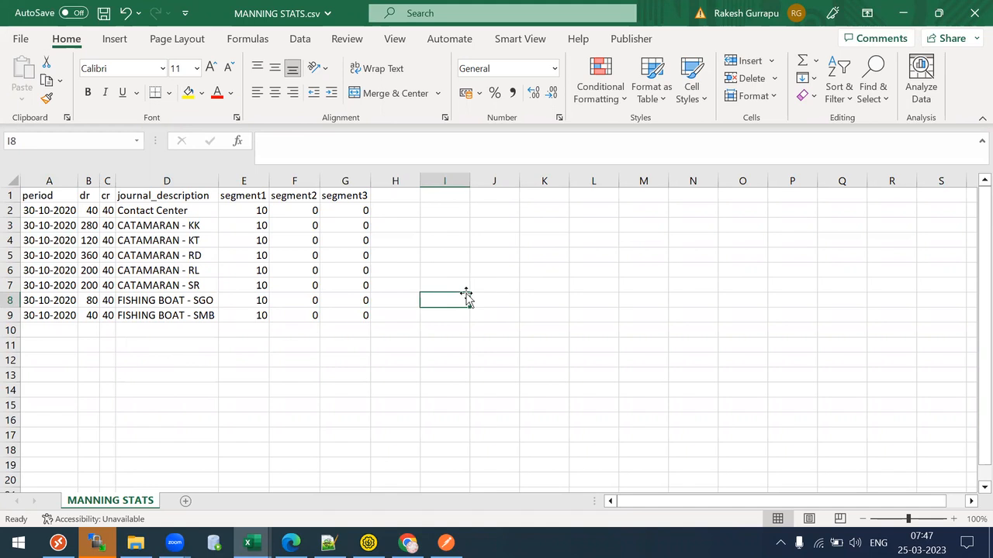
- List field names ledgerid, ledgername, source and categroy down column I
text(ledgero)
key(BackSpace)
text(id)
key(Return)
text(ledgername)
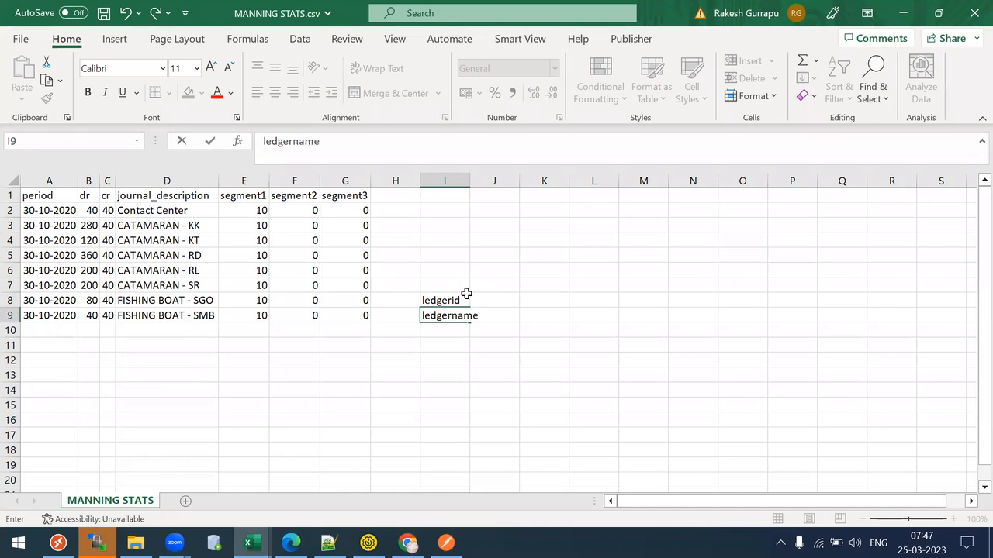
key(Return)
text(sourc3)
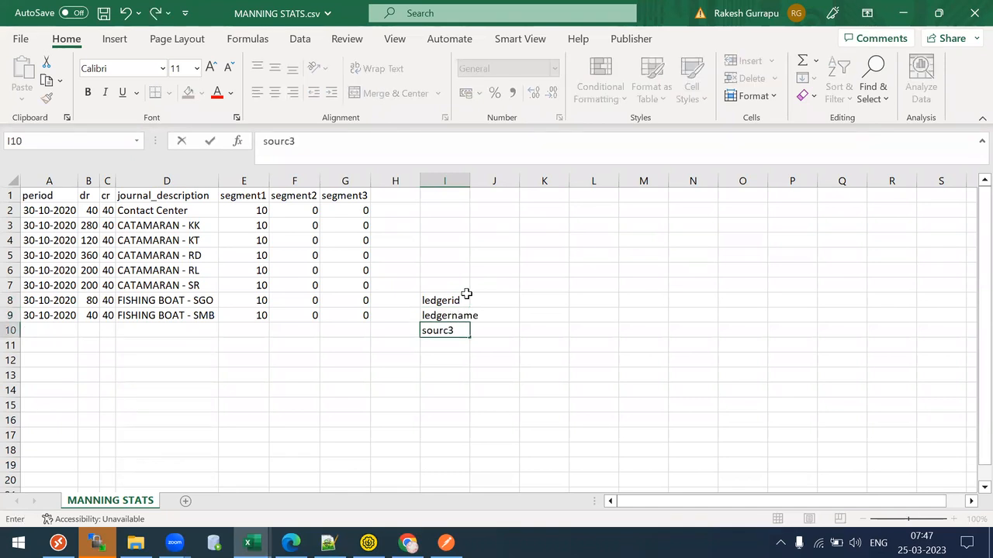
key(BackSpace)
text(e)
key(Return)
text(categ)
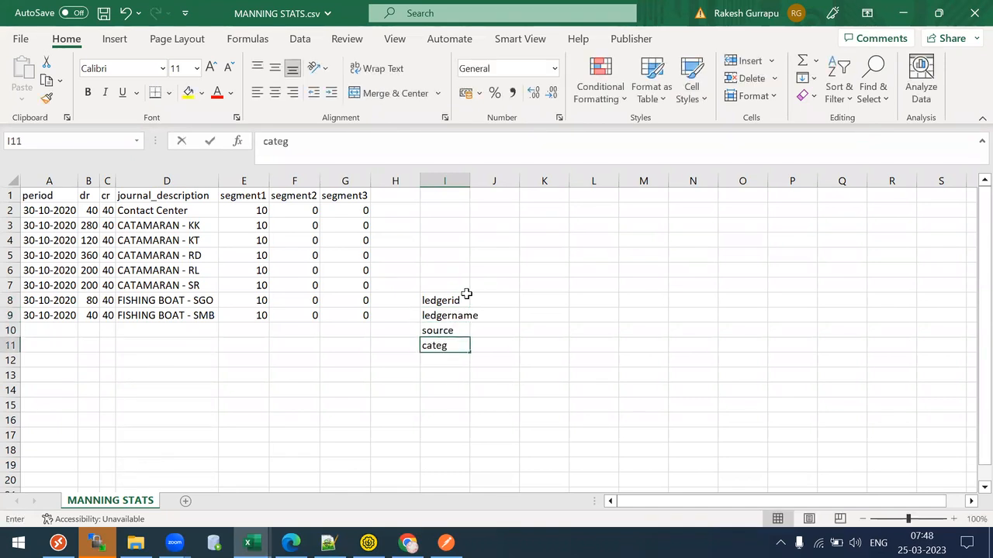
text(roy)
key(Return)
- Add groupid, correcting the 'groupud' typo, and currency to the field list
text(gr)
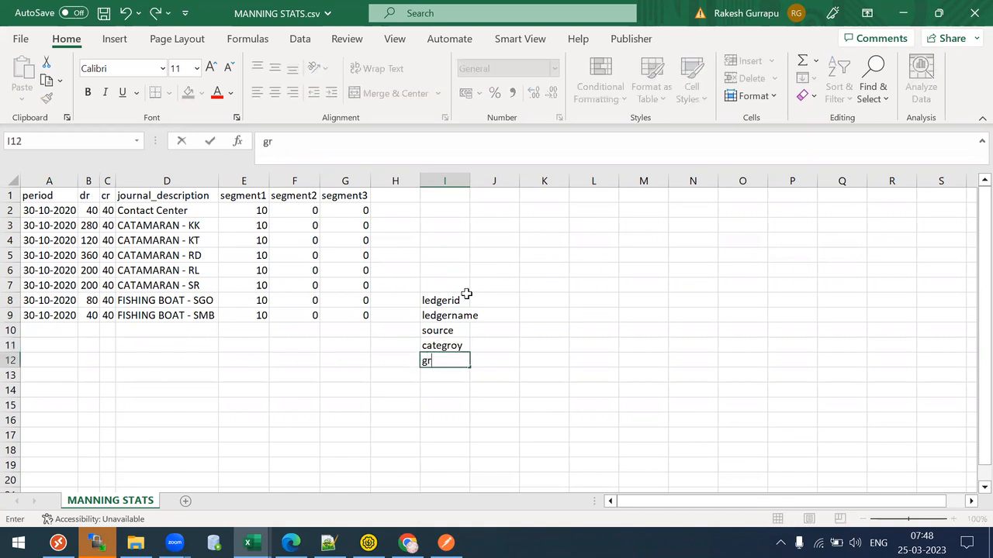
text(oupud)
key(Return)
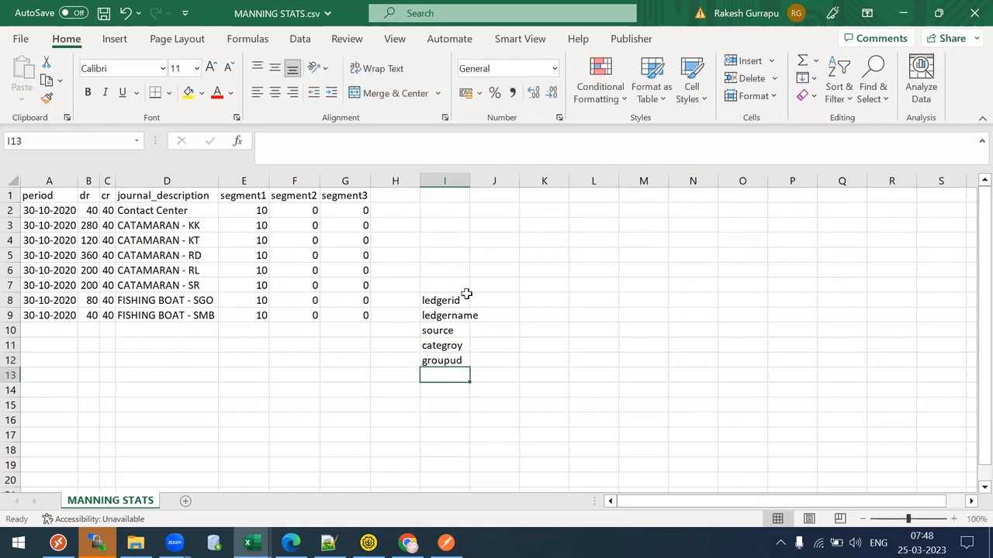
key(Left)
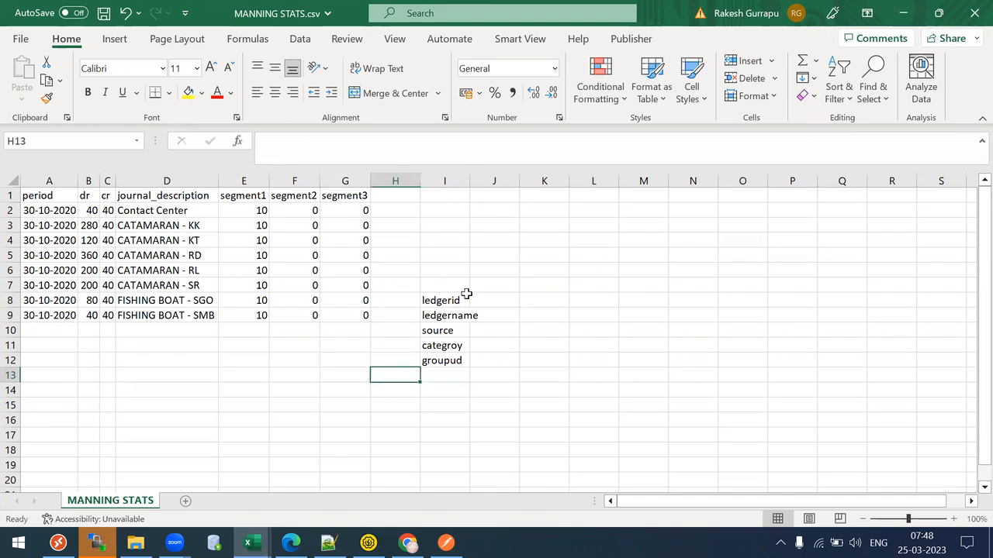
key(Right)
key(Up)
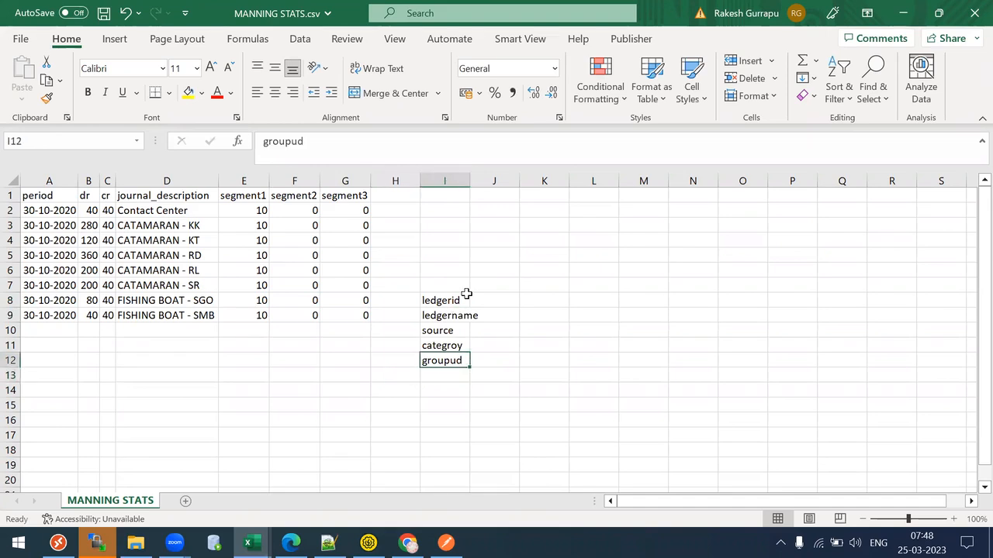
key(F2)
key(BackSpace)
key(BackSpace)
text(id)
key(Return)
text(currency)
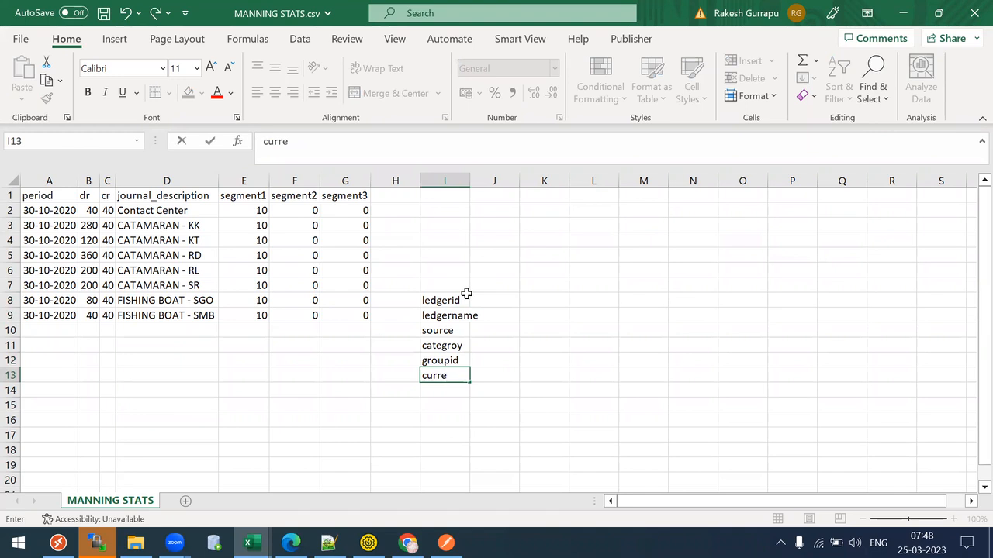
key(Return)
key(Return)
- Add status and BalanceType below currency, clearing the stray 's' entry
text(s)
key(Up)
key(Up)
key(Down)
text(status)
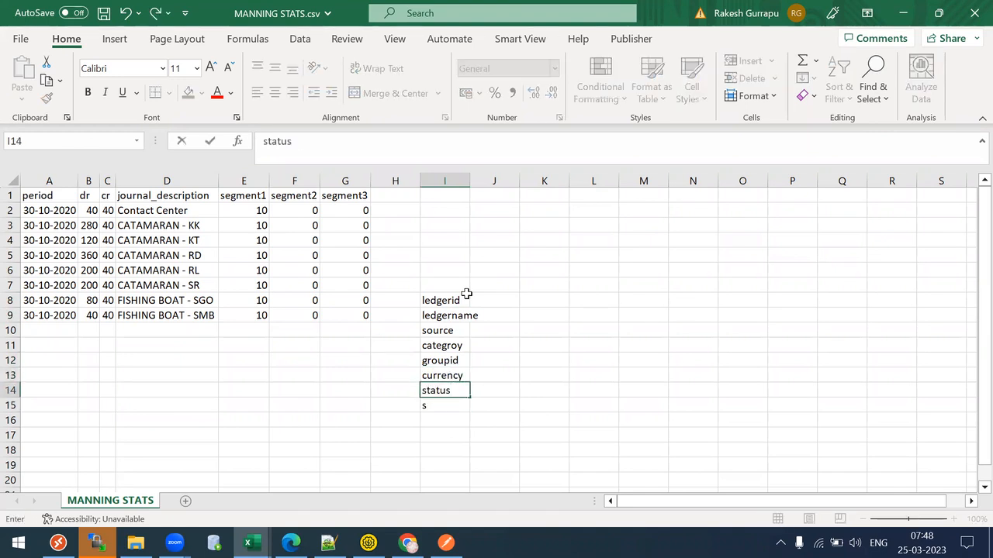
key(Return)
key(BackSpace)
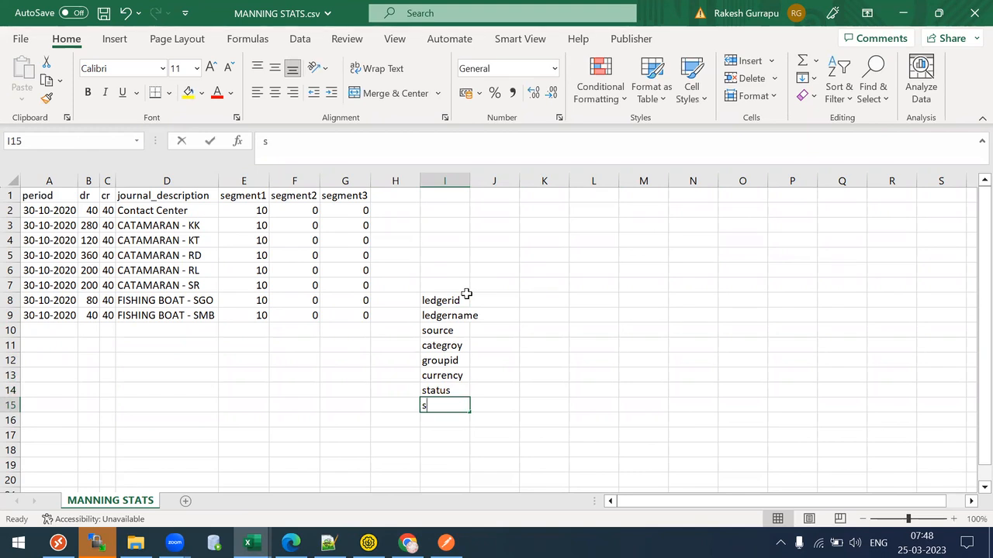
text(Bala)
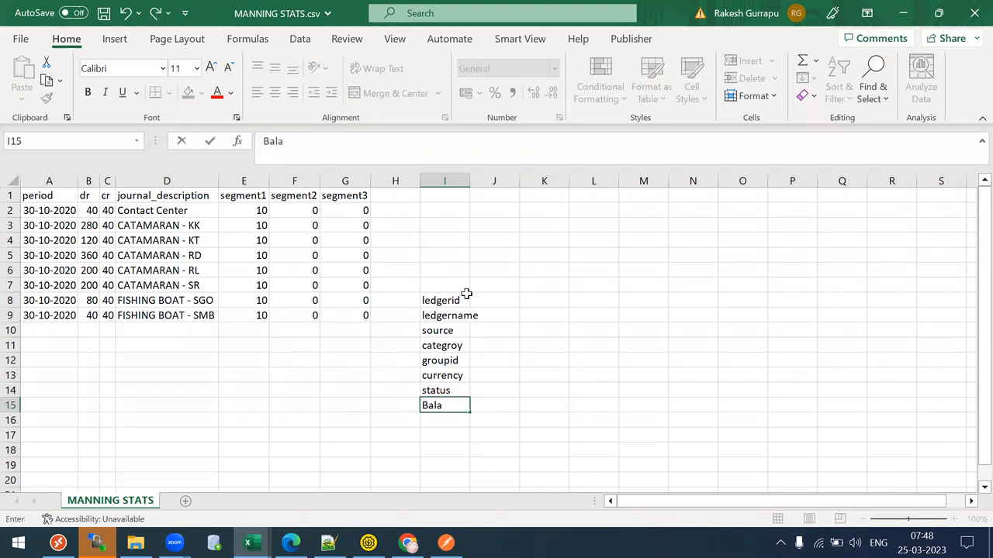
text(nceType)
key(Return)
key(Up)
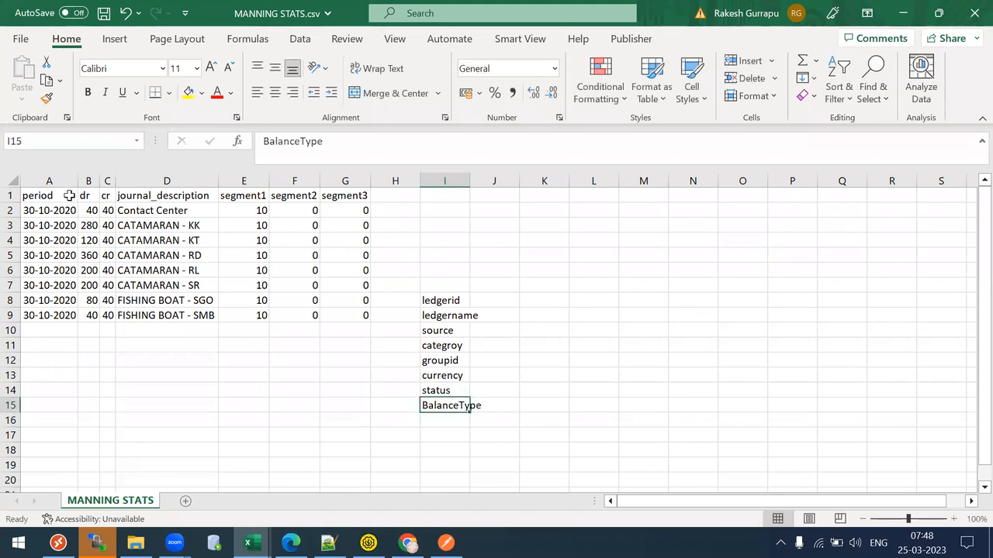
- Select the period and dr header cells, then move to the field list
click(61, 193)
key(shift+Right)
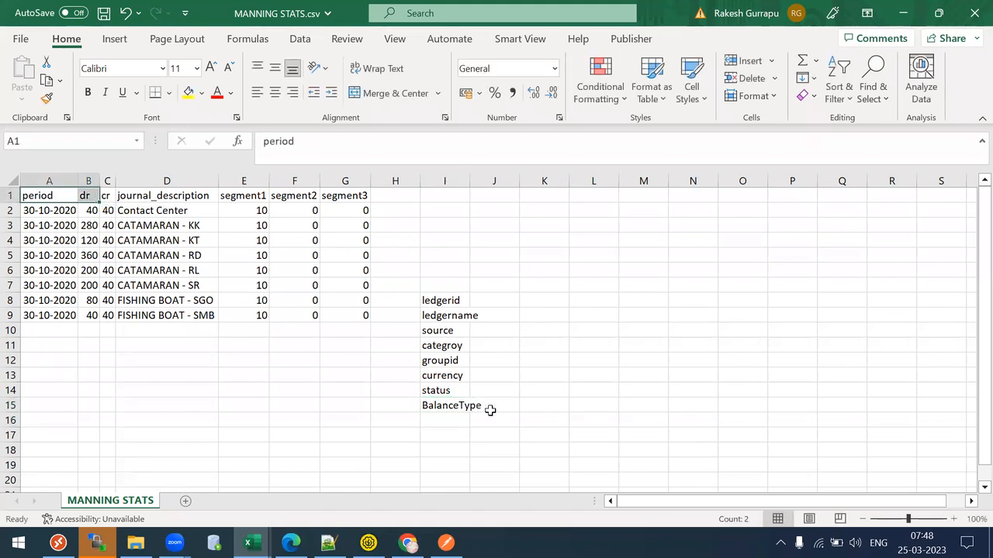
click(490, 413)
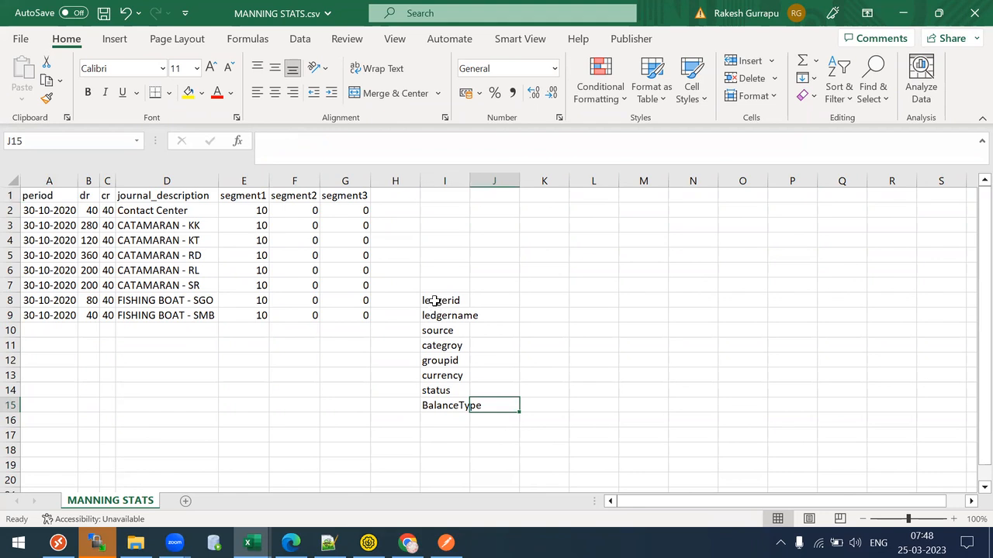
click(423, 299)
key(shift+Down)
key(shift+Down)
key(shift+Down)
key(shift+Down)
key(shift+Down)
key(shift+Down)
key(shift+Down)
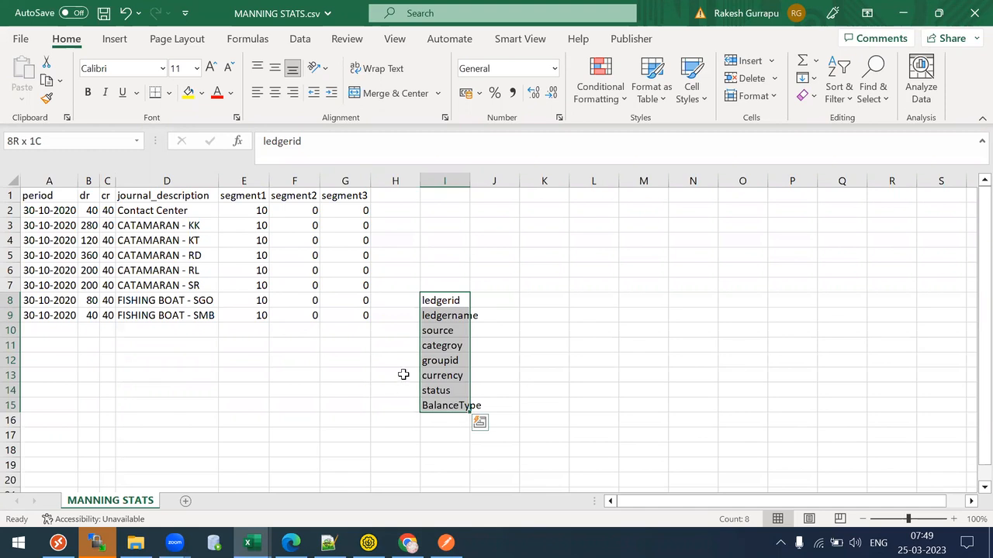
click(441, 349)
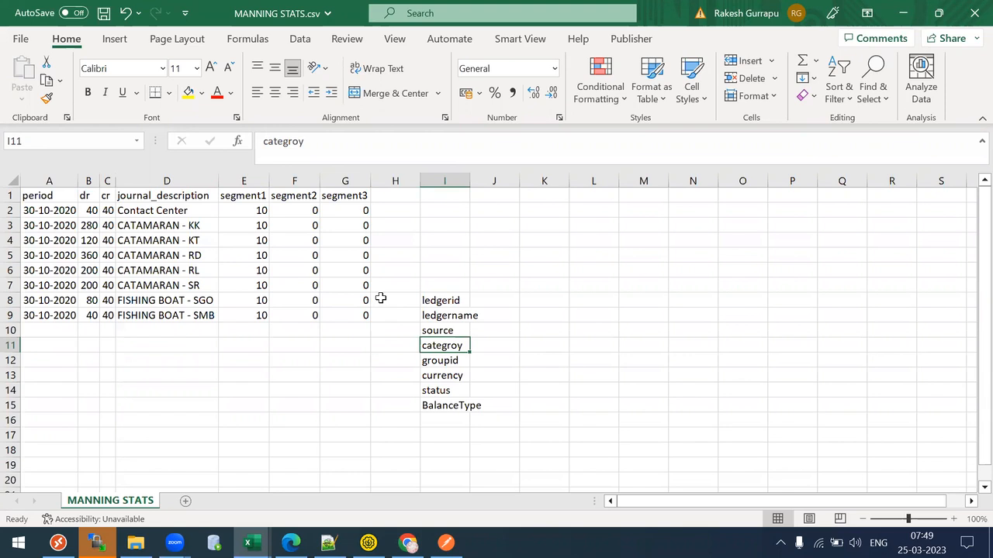
- Enter 3000 in K6 with the label FBDI in L6
click(494, 270)
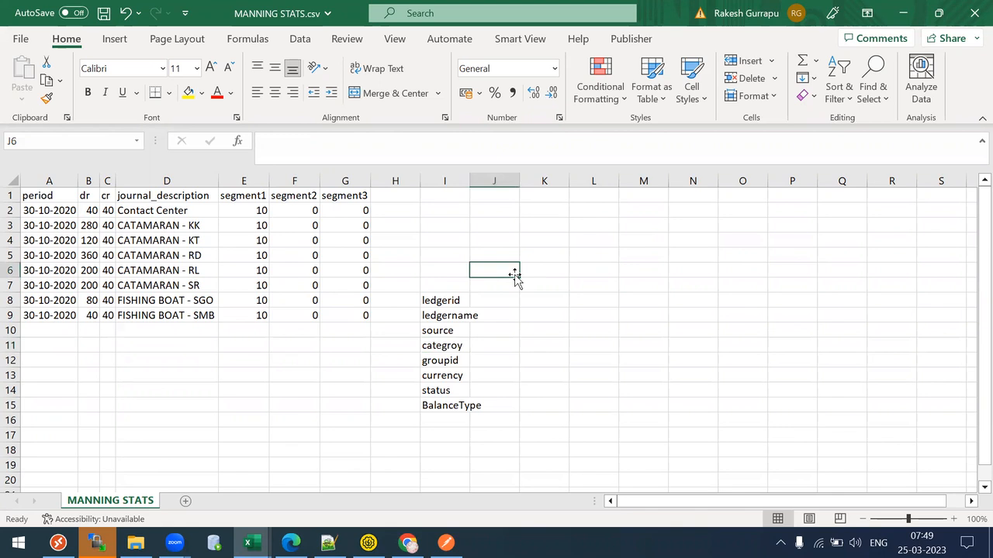
key(Right)
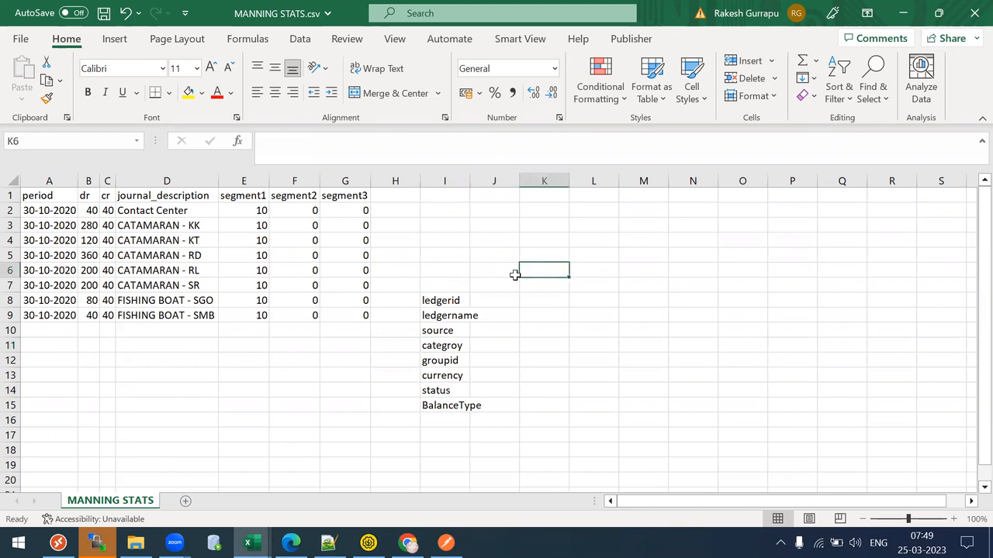
text(3000)
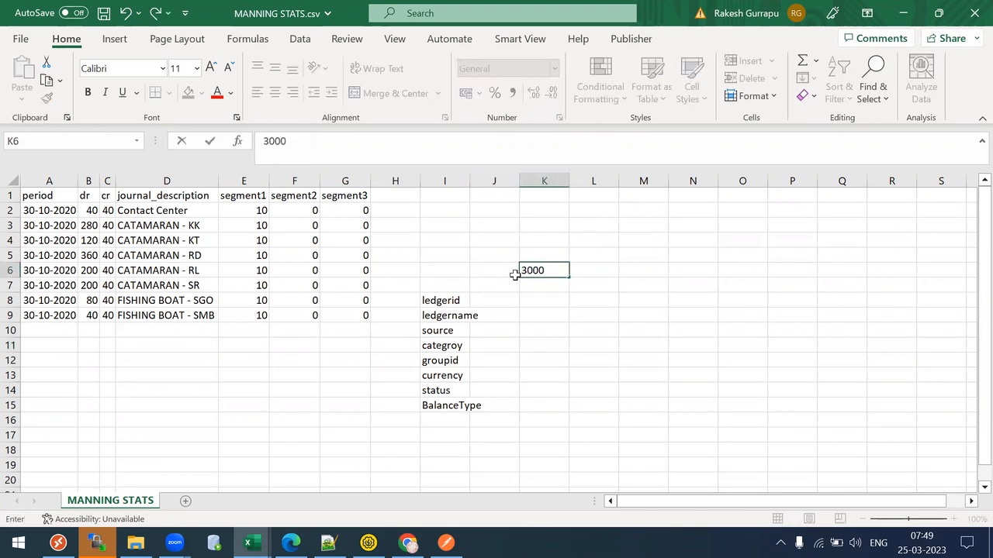
key(Return)
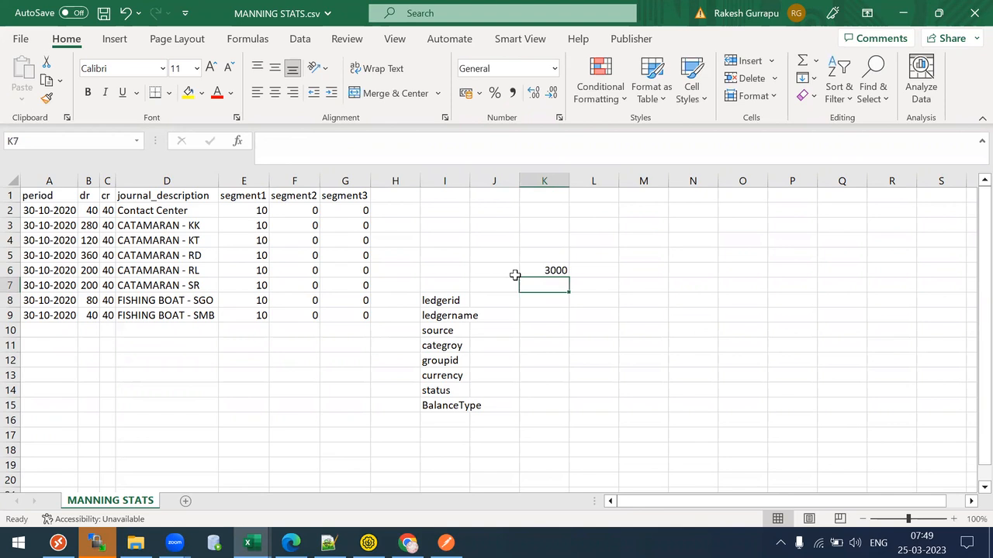
key(Up)
key(Right)
text(FBDI)
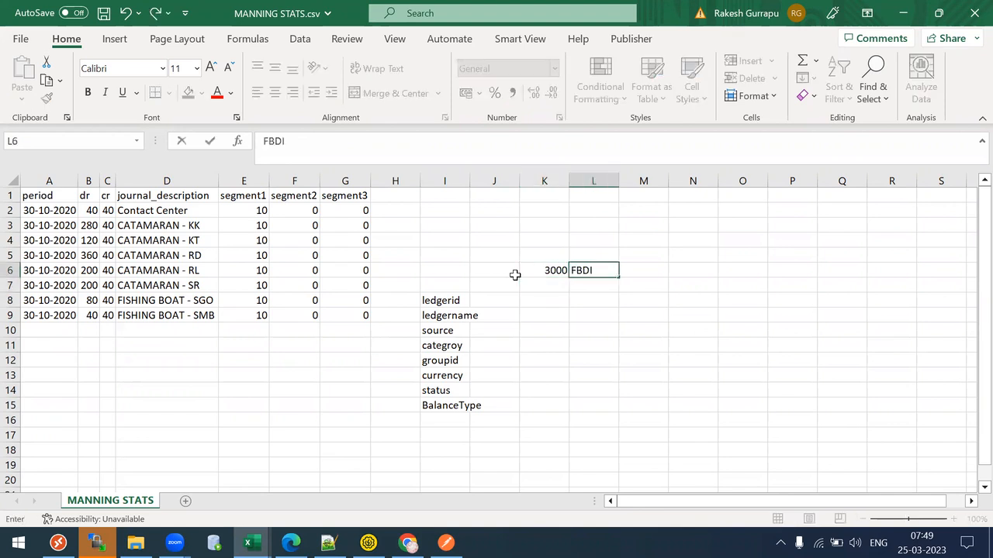
key(Return)
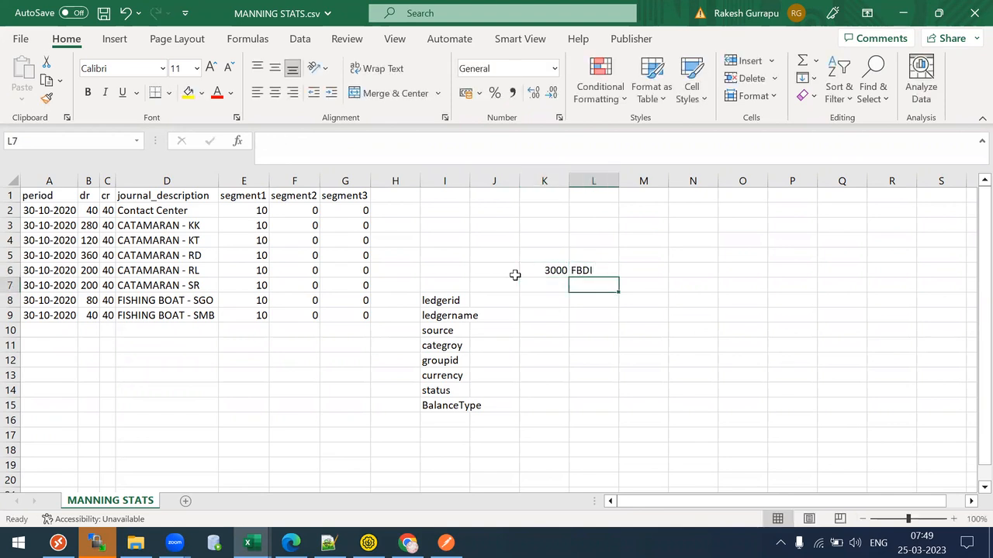
- Enter 100 with Webservice/RestAPI in K7:L7 and autofit column L
key(Left)
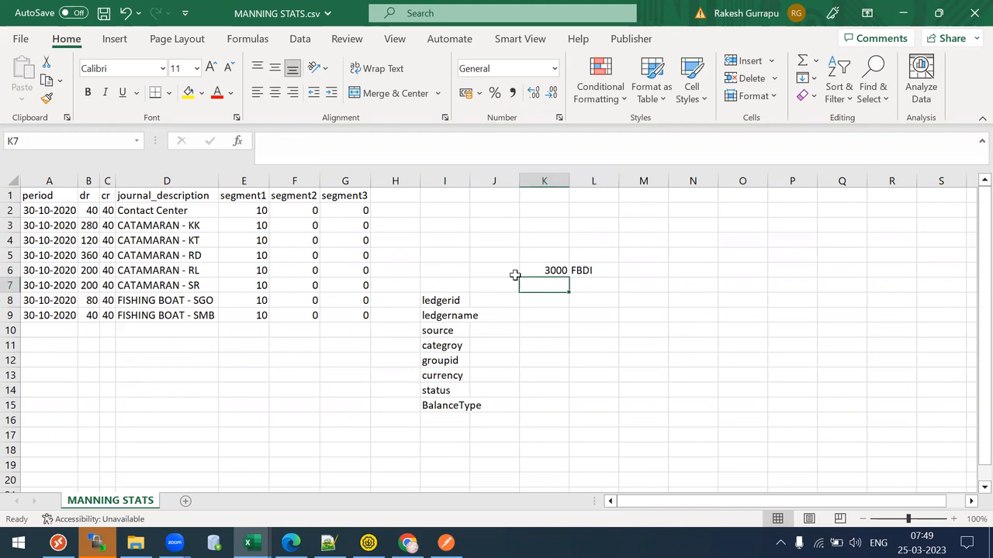
text(100)
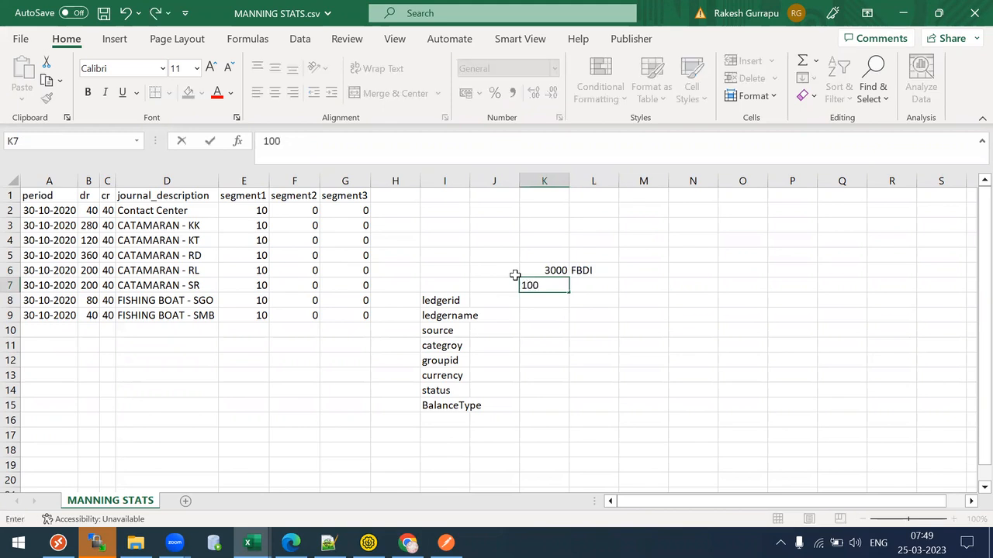
key(Tab)
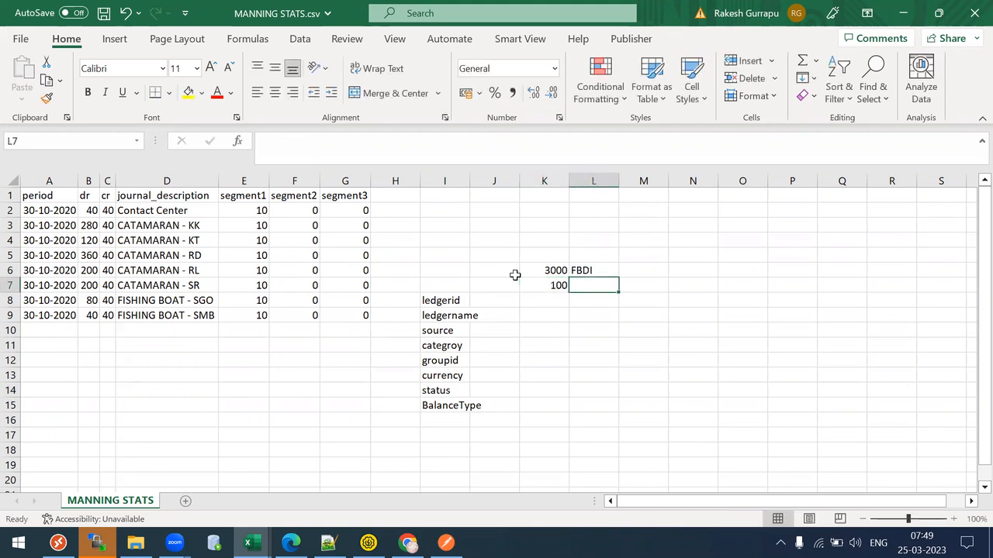
text(WEb)
key(BackSpace)
key(BackSpace)
text(ebservice/Rest)
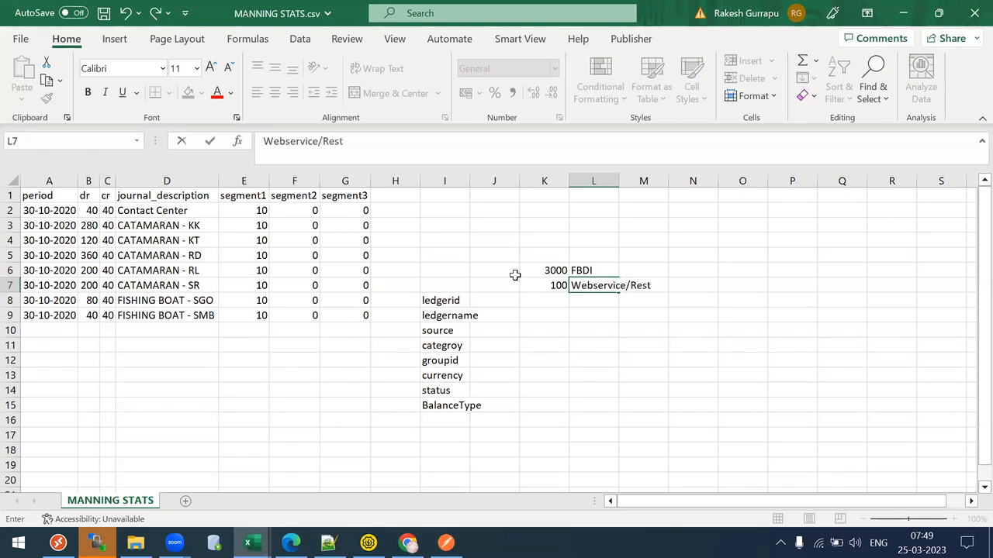
text(API)
key(Tab)
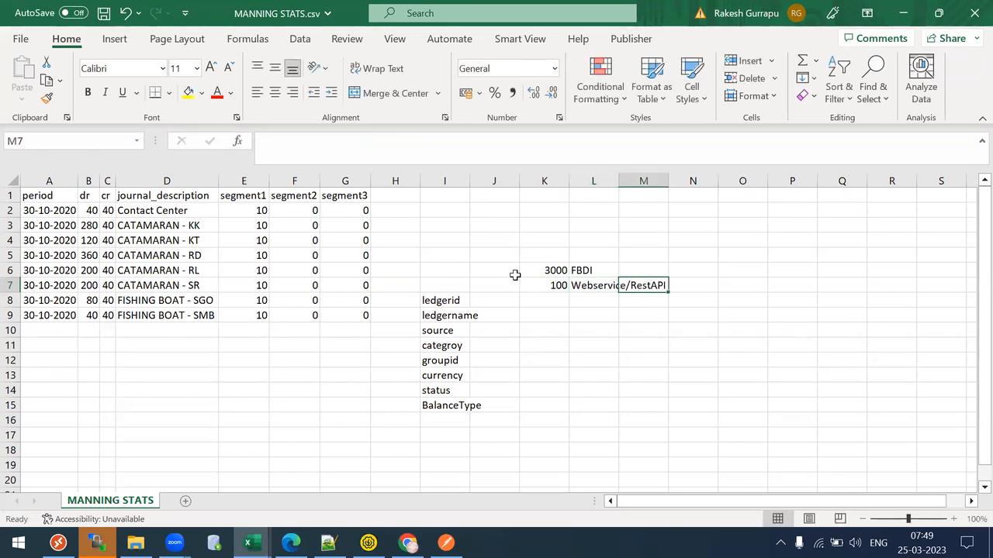
key(Left)
double_click(618, 179)
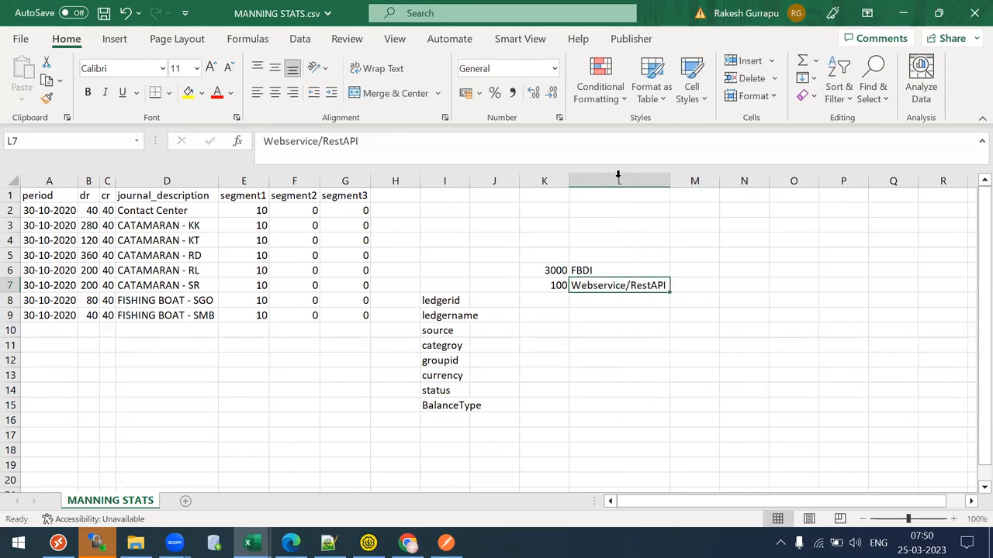
click(543, 287)
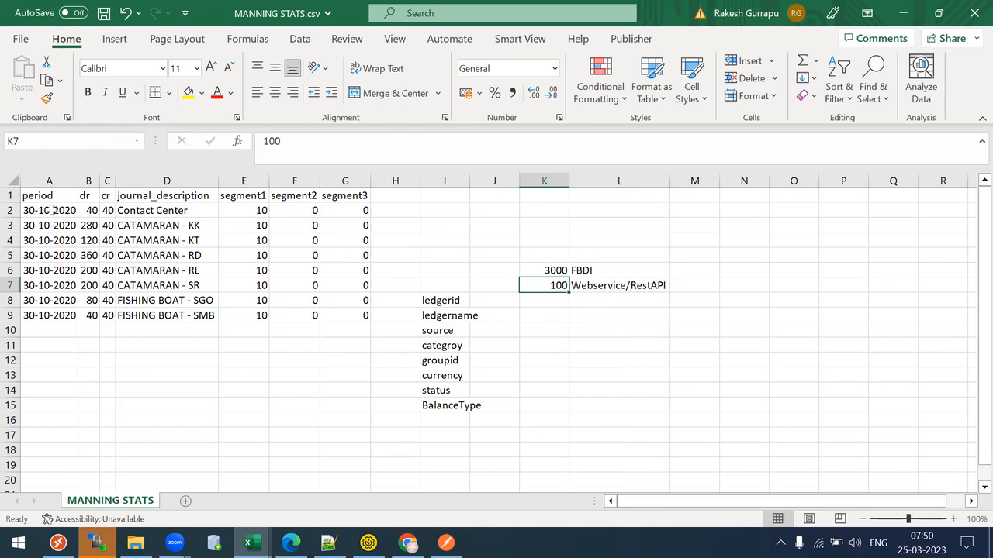
- Select the sheet content A1:O18, then bring SoapUI's journal request forward
drag(41, 197, 43, 211)
drag(462, 350, 778, 459)
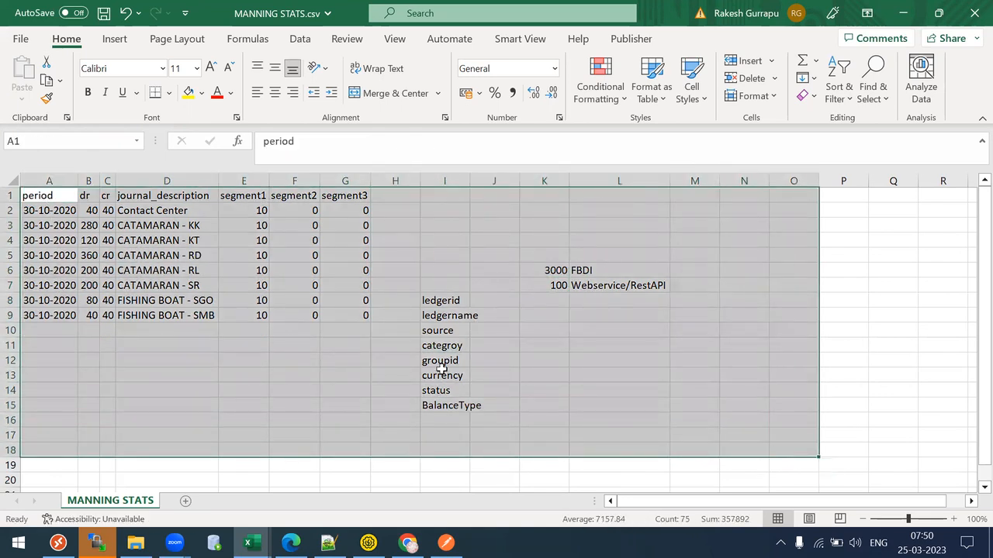
click(398, 351)
click(368, 543)
shift+click(434, 364)
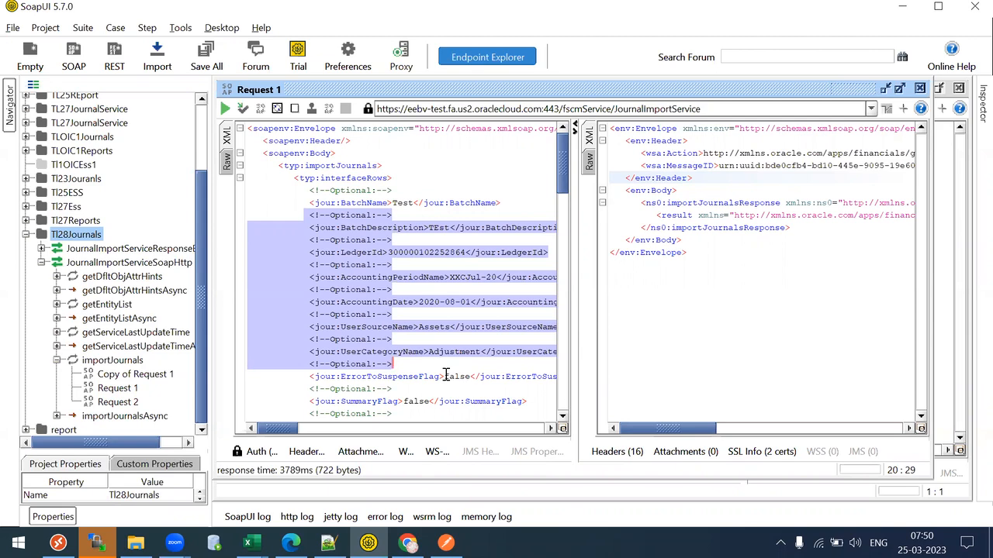
- Select the interfaceRows XML lines of the importJournals request, then return to MANNING STATS
click(446, 376)
drag(277, 178, 450, 370)
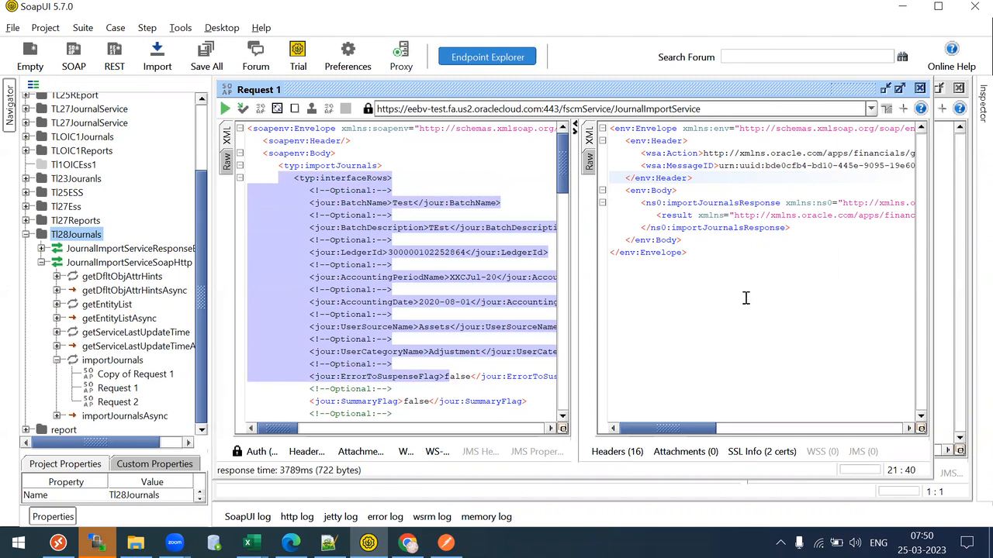
click(297, 265)
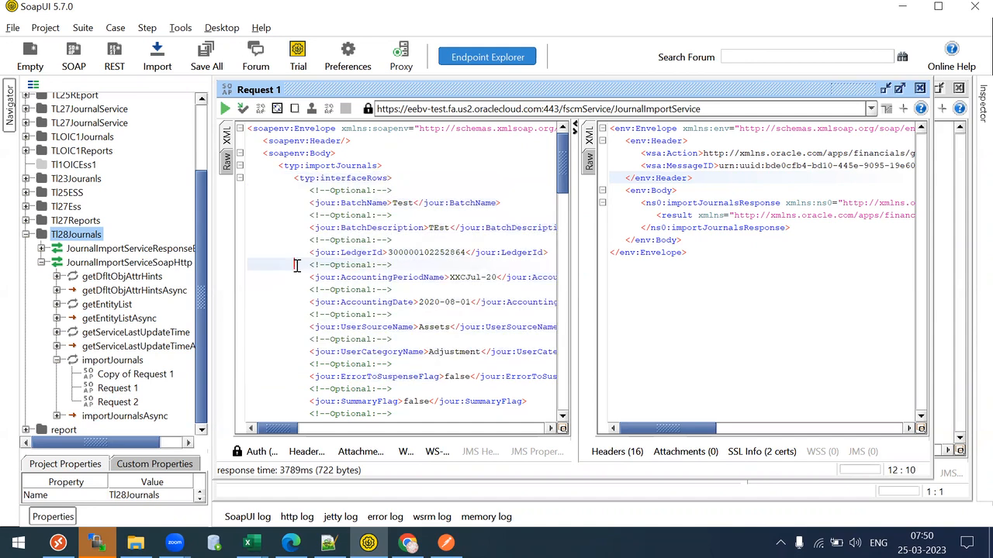
drag(272, 153, 417, 327)
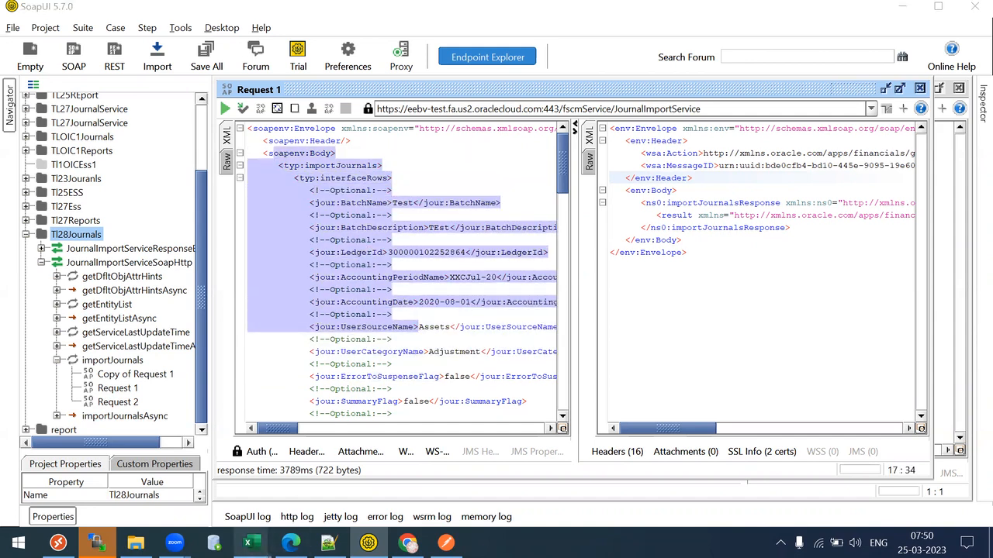
mouse_move(247, 543)
click(557, 510)
- Select the period column and header cells starting from A1
click(166, 255)
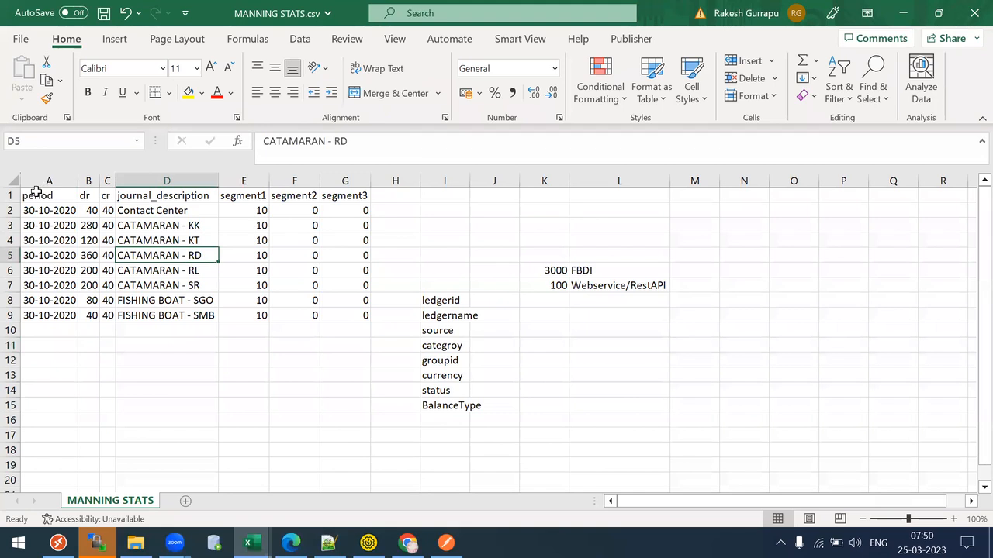
click(35, 194)
key(shift+Down)
key(shift+Down)
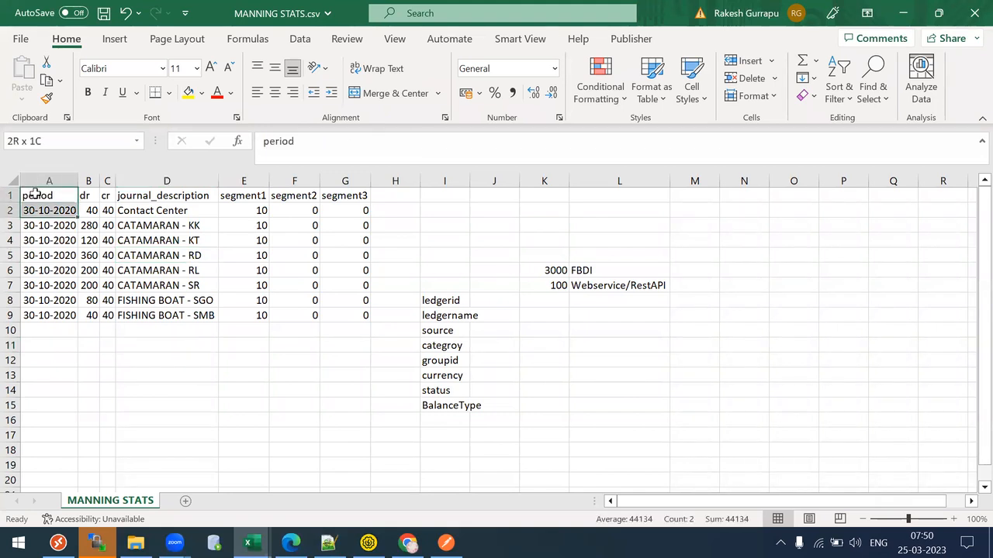
click(35, 194)
key(shift+Right)
key(shift+Right)
key(shift+Right)
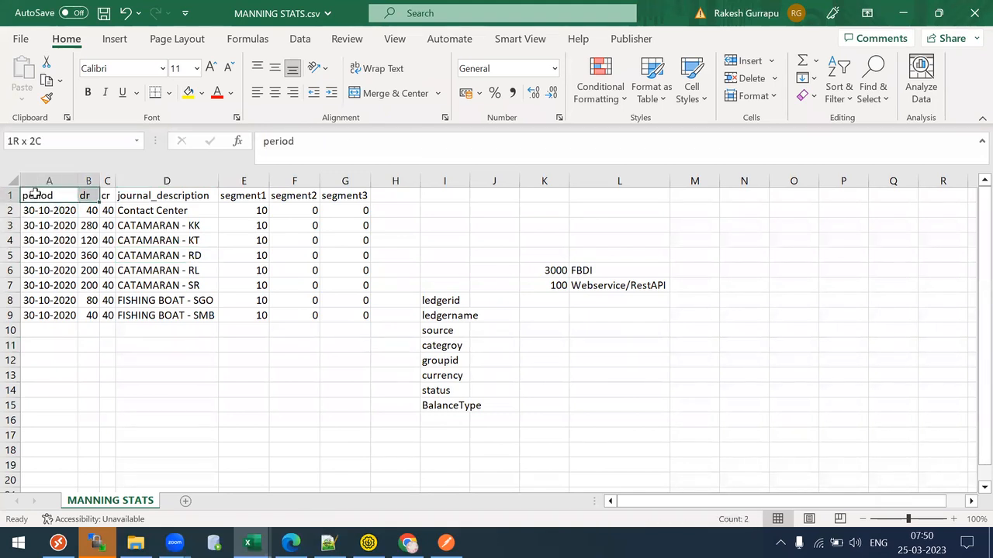
- Enter 'acct period' in I16 below BalanceType, fixing the mistyped letters
click(425, 417)
text(acct ovr)
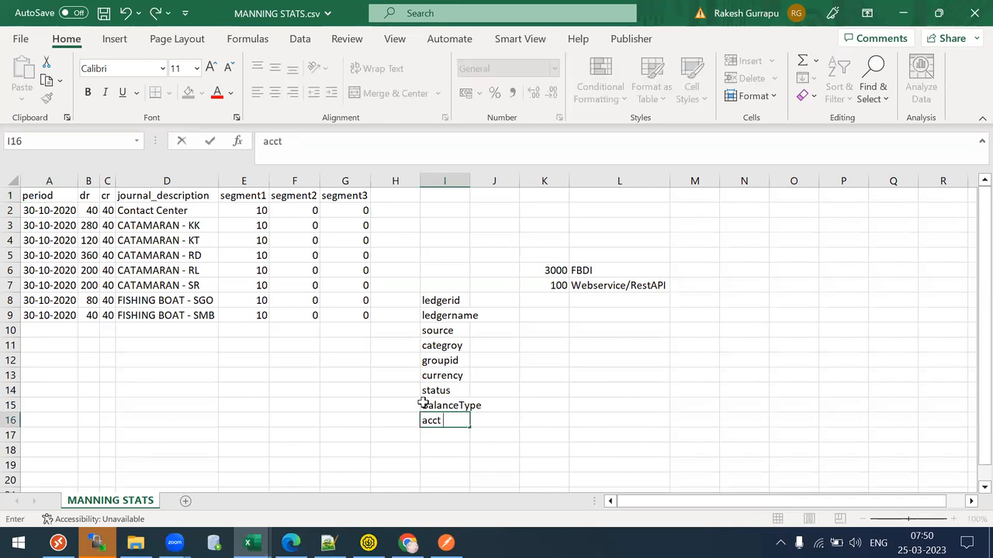
key(BackSpace)
key(BackSpace)
key(BackSpace)
text(ovr)
key(BackSpace)
key(BackSpace)
key(BackSpace)
text(period)
click(423, 403)
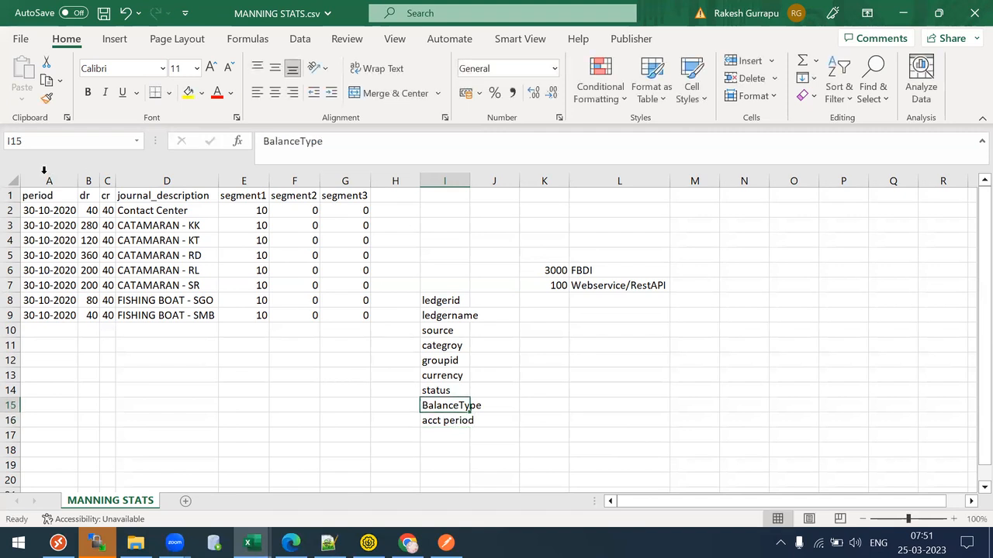
- Select the header cells A1:G1
click(44, 206)
key(Up)
key(shift+Right)
key(shift+Right)
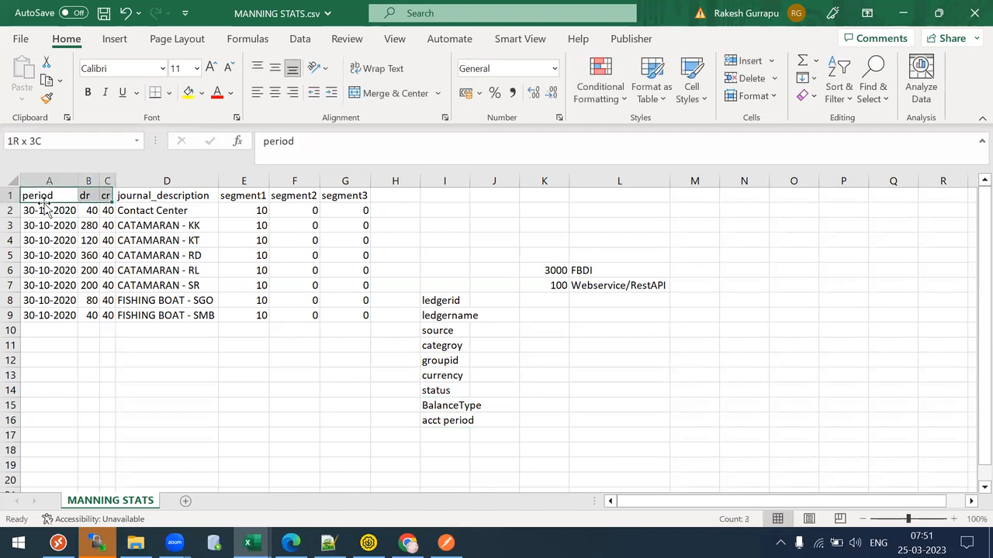
key(shift+Right)
key(shift+Right)
key(shift+Right)
key(shift+Right)
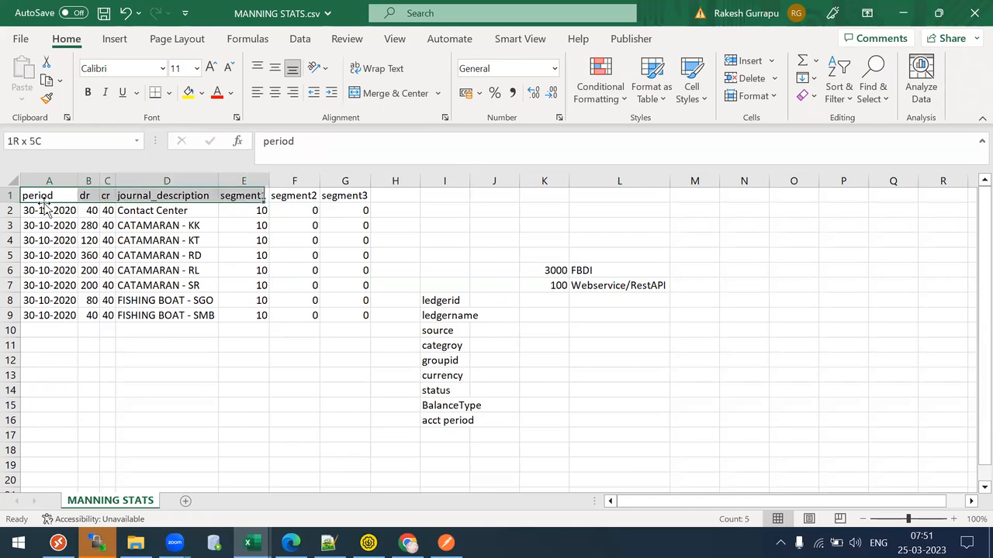
key(shift+Left)
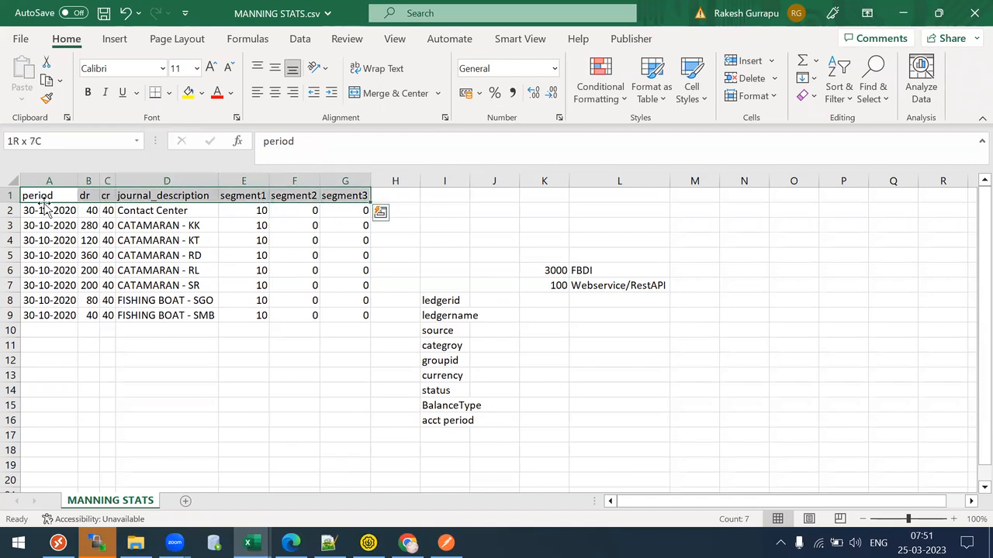
- Colour the row 1 headers and the field names ledgerid through acct period red
click(311, 260)
click(458, 296)
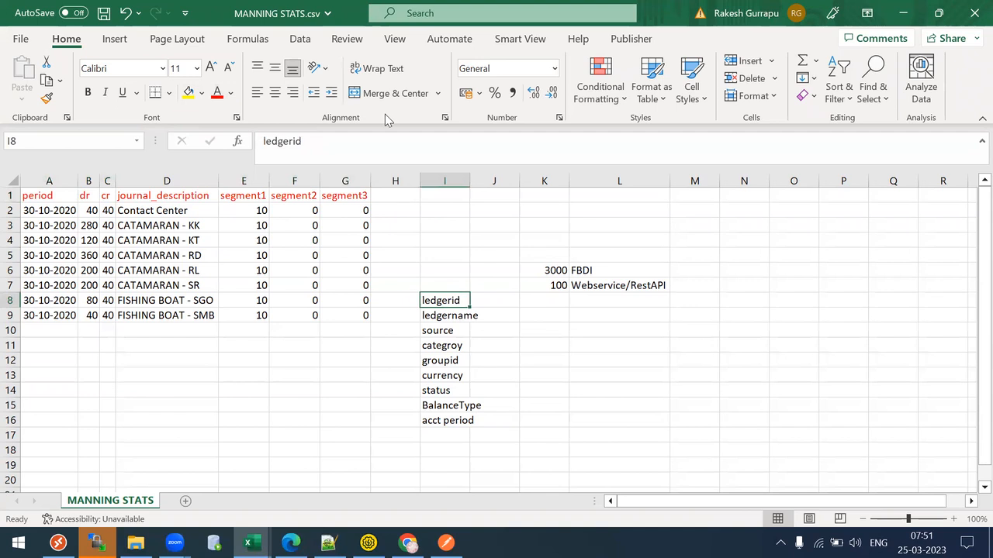
key(shift+Down)
key(shift+Down)
key(shift+Down)
key(shift+Down)
key(shift+Down)
key(shift+Down)
key(shift+Down)
key(shift+Down)
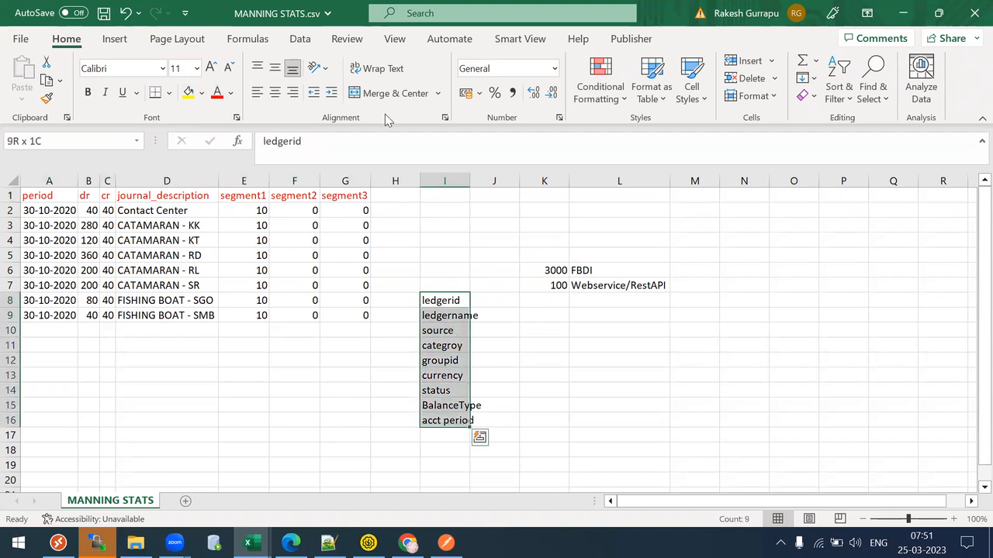
click(217, 93)
click(443, 360)
click(439, 304)
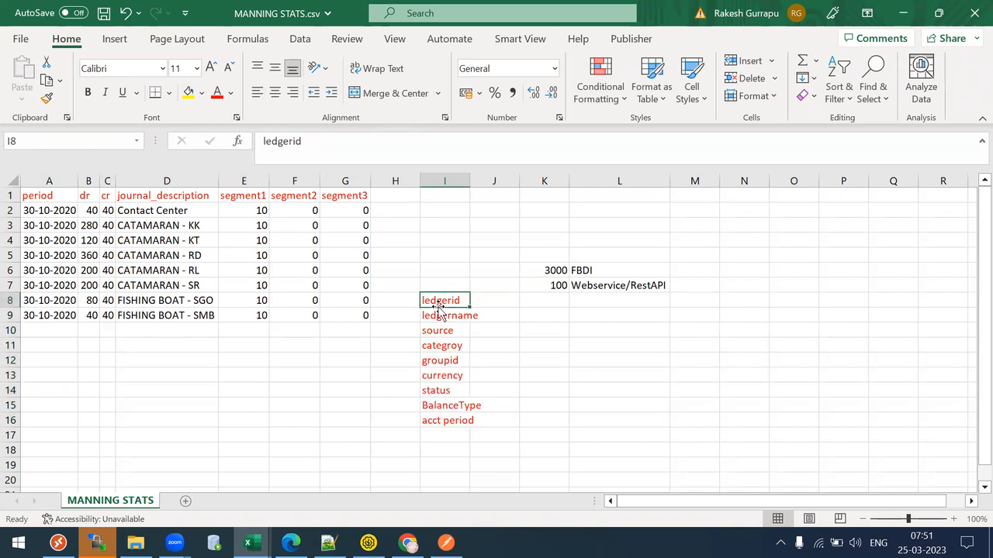
key(shift+Down)
key(shift+Down)
key(shift+Down)
key(shift+Down)
key(shift+Down)
key(shift+Down)
key(shift+Down)
key(shift+Down)
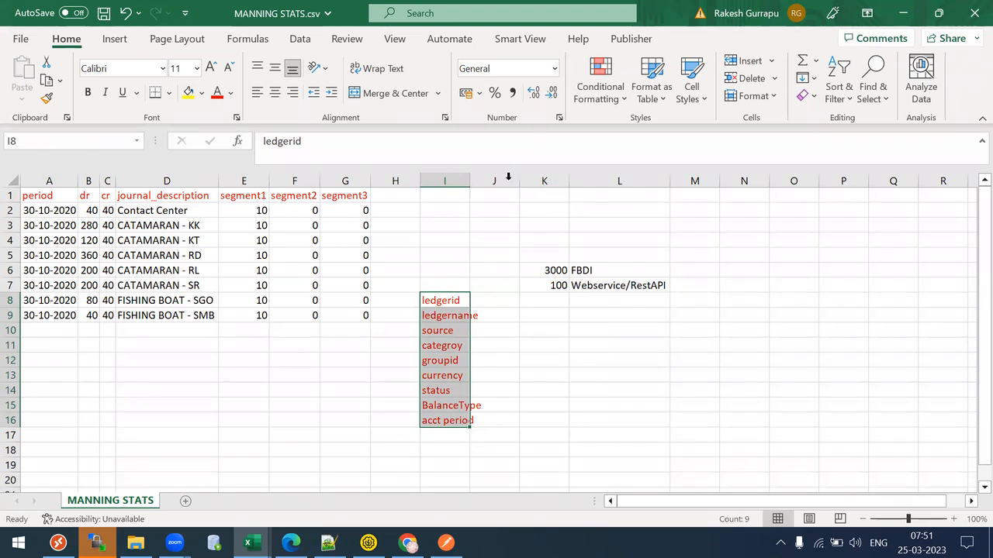
- Widen column I to fit the field names and reselect I8:I16
drag(468, 180, 482, 179)
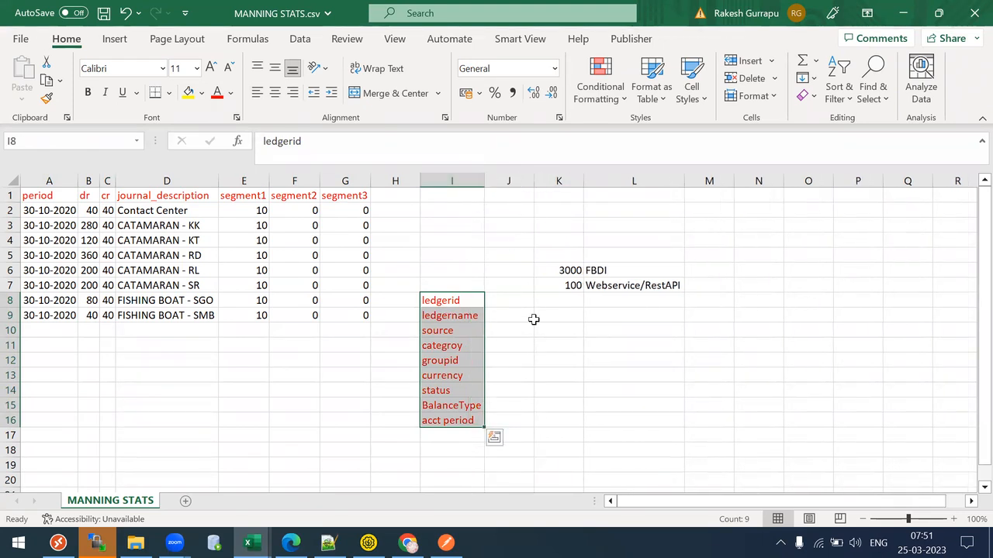
click(514, 287)
click(515, 300)
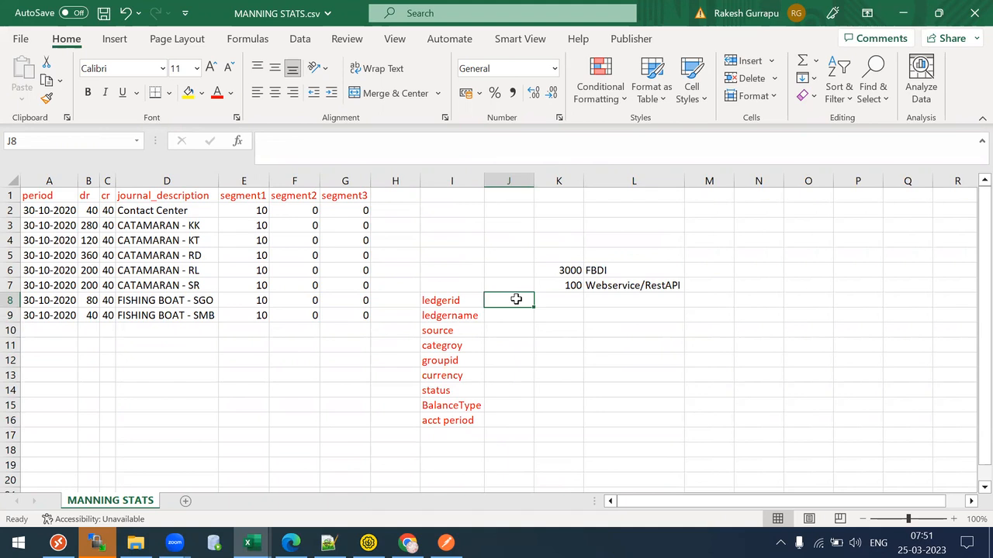
click(497, 318)
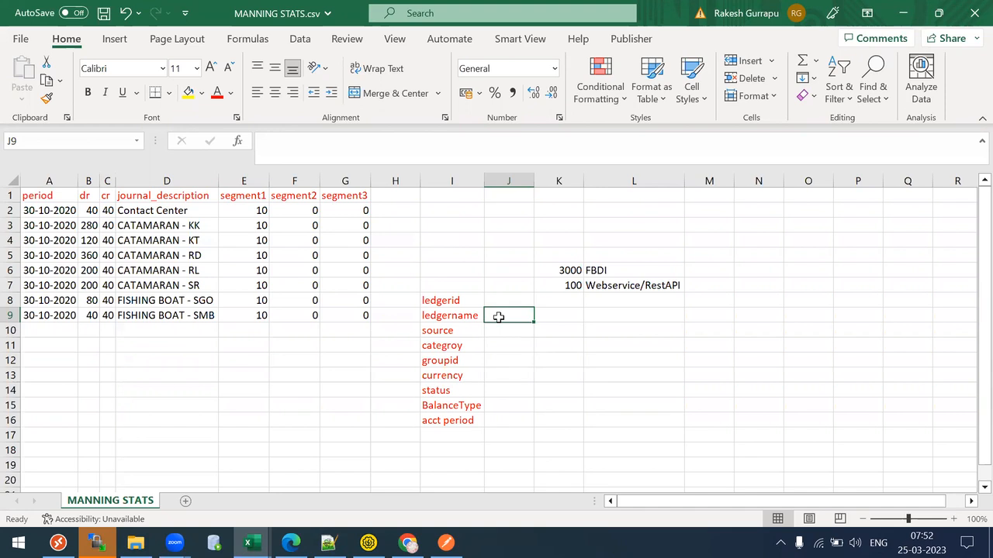
key(Left)
key(Up)
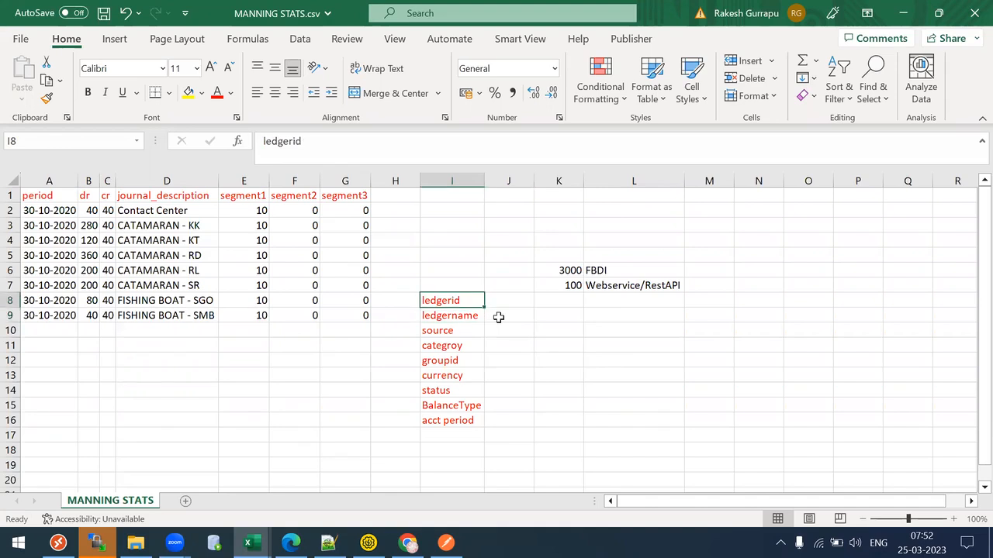
key(shift+Down)
key(shift+Down)
key(shift+Down)
key(shift+Down)
key(shift+Down)
key(shift+Down)
key(shift+Down)
key(shift+Down)
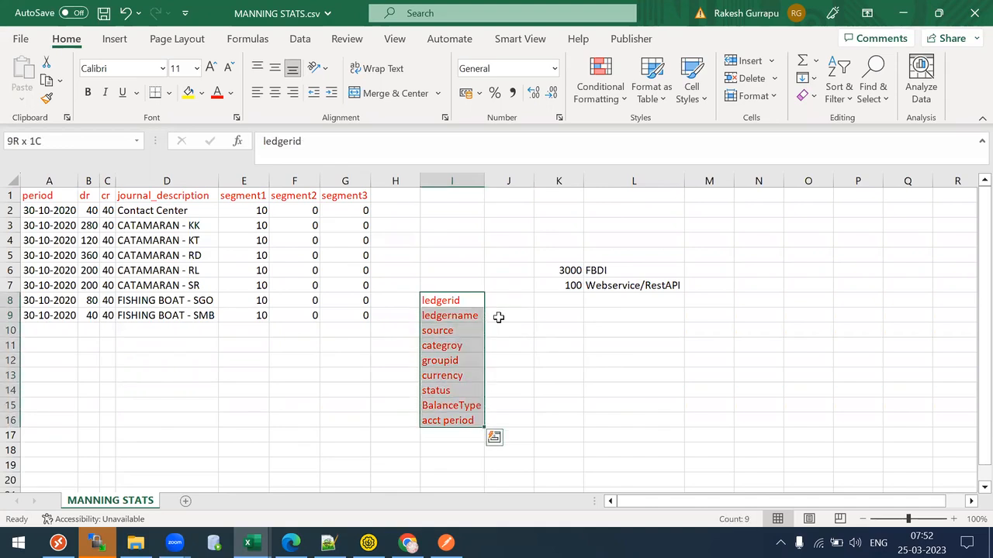
- Look over the header row and field list, ending on J9 beside ledgername
key(Right)
key(Right)
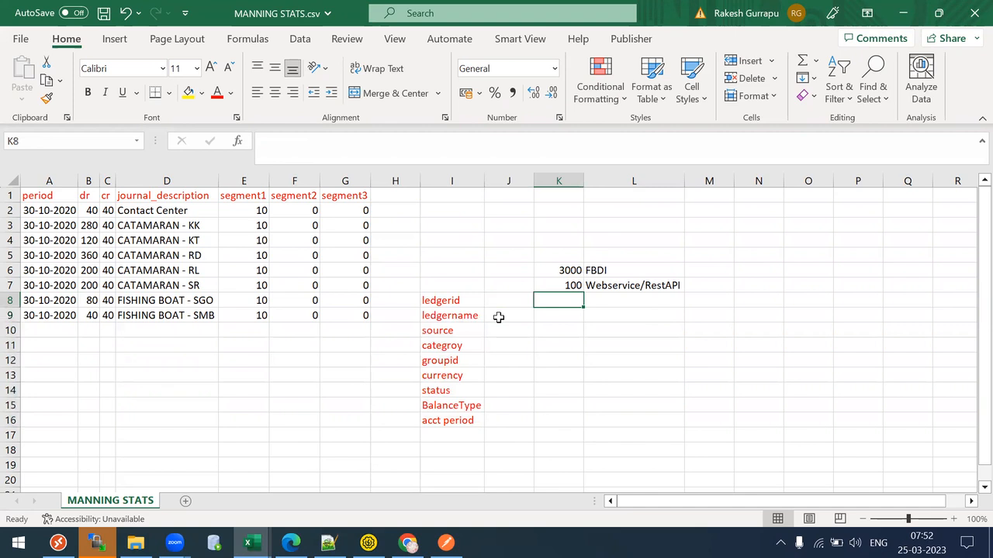
key(Left)
key(Left)
key(Left)
key(Up)
key(Up)
key(Up)
key(Up)
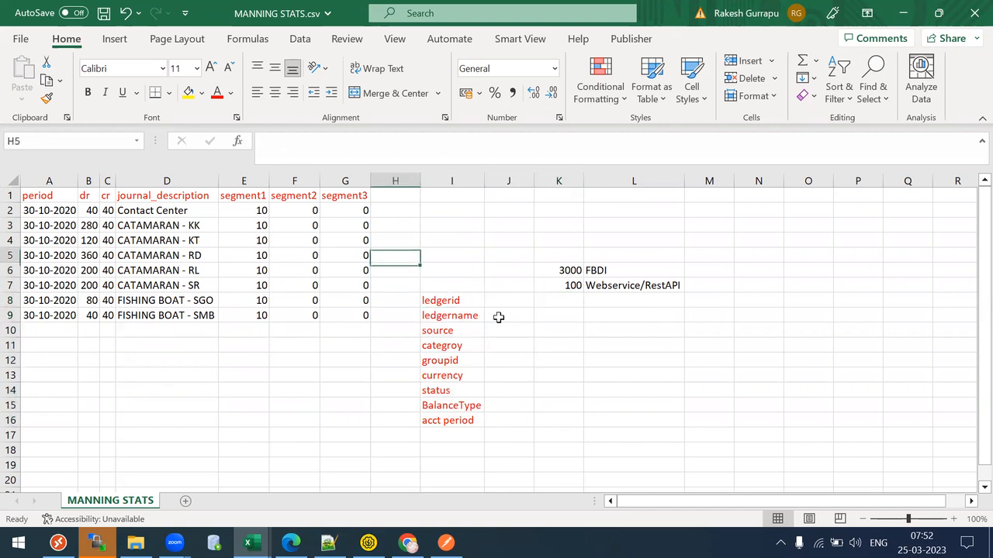
key(Left)
key(Home)
key(Up)
key(Up)
key(Up)
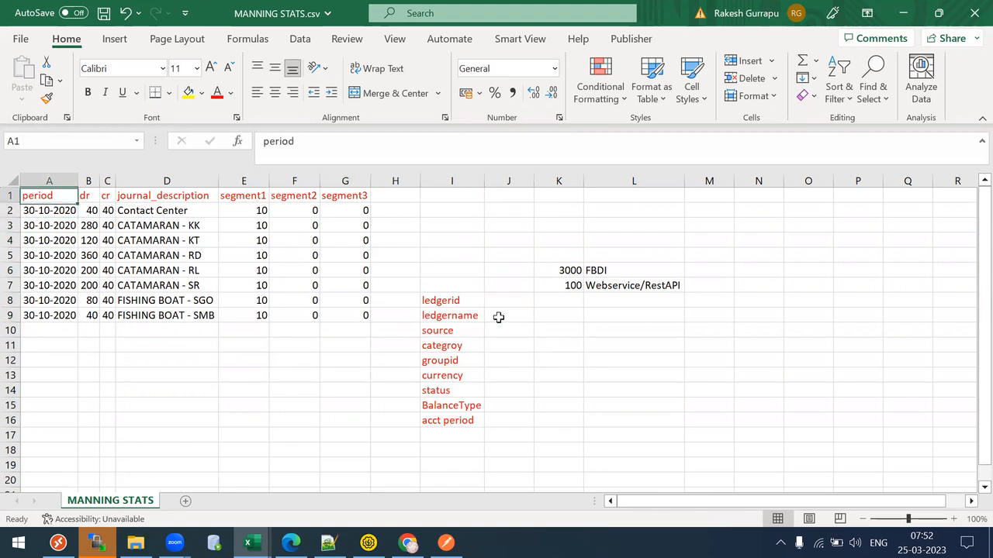
key(shift+Right)
key(shift+Right)
key(shift+Right)
key(shift+Right)
key(shift+Right)
key(Right)
key(Right)
key(Right)
key(Down)
key(Down)
key(Right)
click(445, 298)
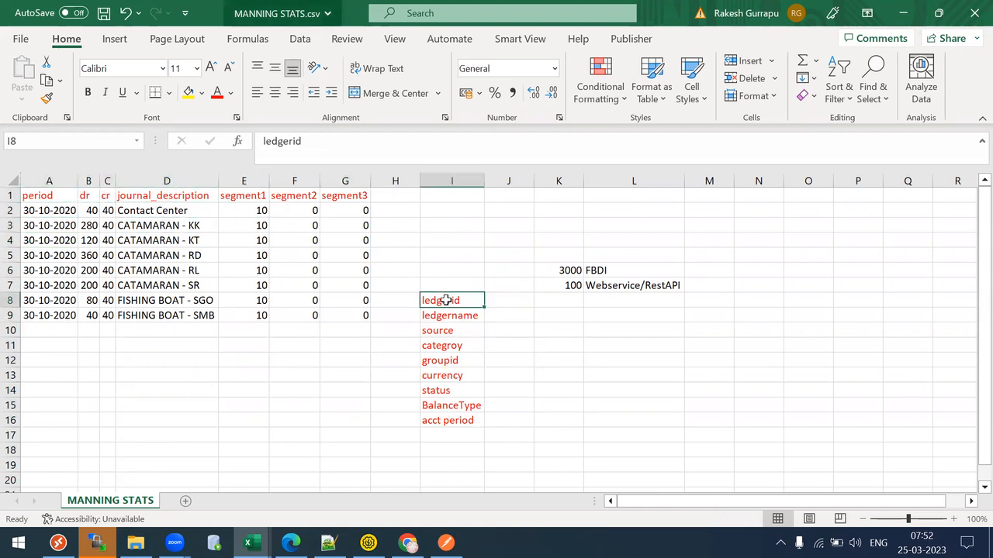
key(shift+Down)
key(shift+Down)
key(shift+Down)
key(shift+Down)
key(shift+Down)
key(shift+Down)
key(shift+Down)
key(shift+Down)
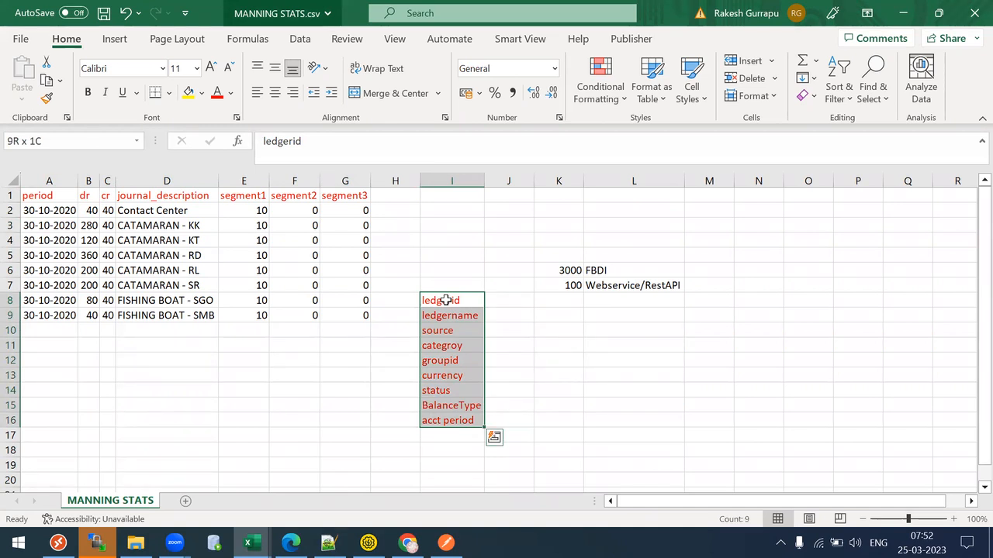
key(Right)
key(Down)
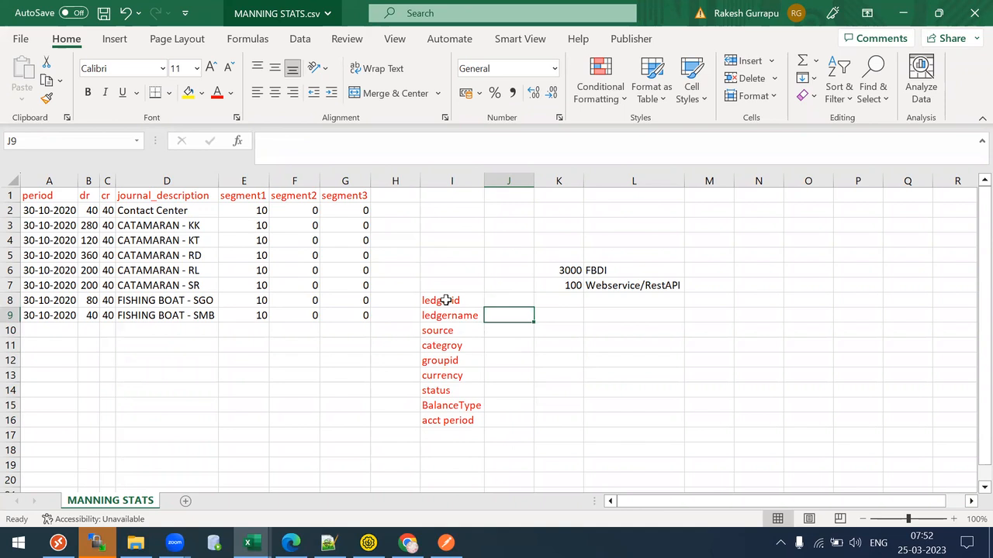
- Enter 'XXC Test UL' as the ledger name value and 'Derive Vlaue' in J8
text(XXC T)
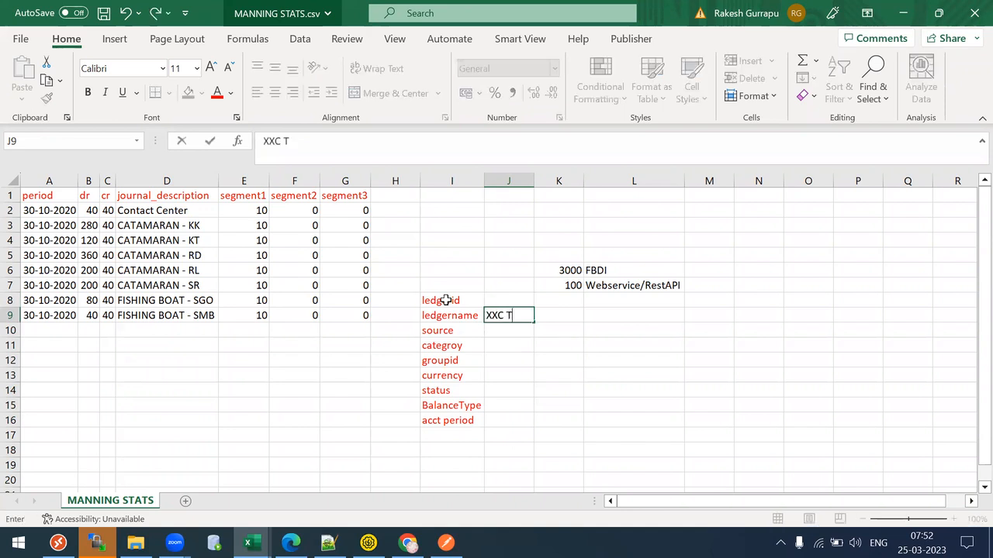
text(est UL)
key(Up)
text(Dev)
key(BackSpace)
text(rive Vlaue)
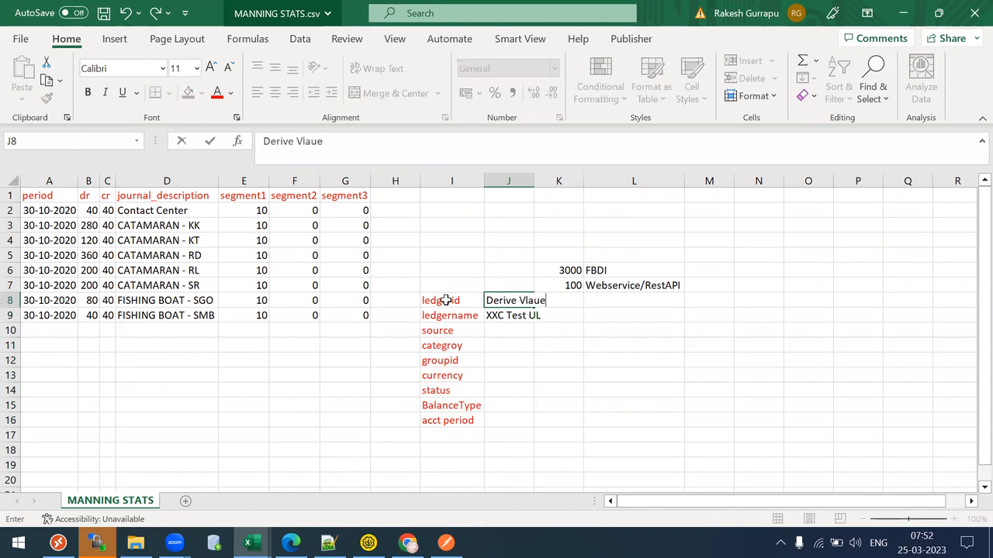
key(Return)
key(Up)
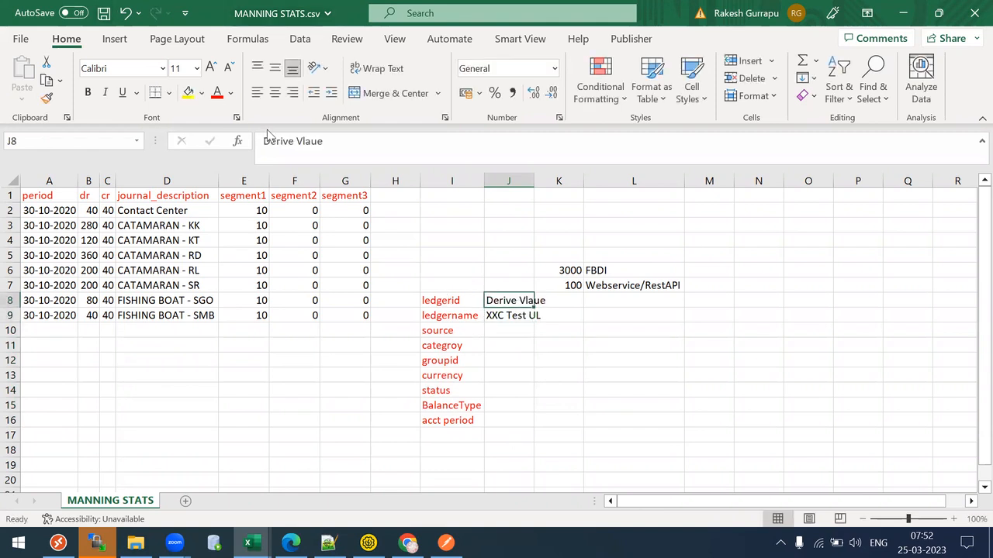
click(351, 138)
key(BackSpace)
key(BackSpace)
key(BackSpace)
key(BackSpace)
text(ale)
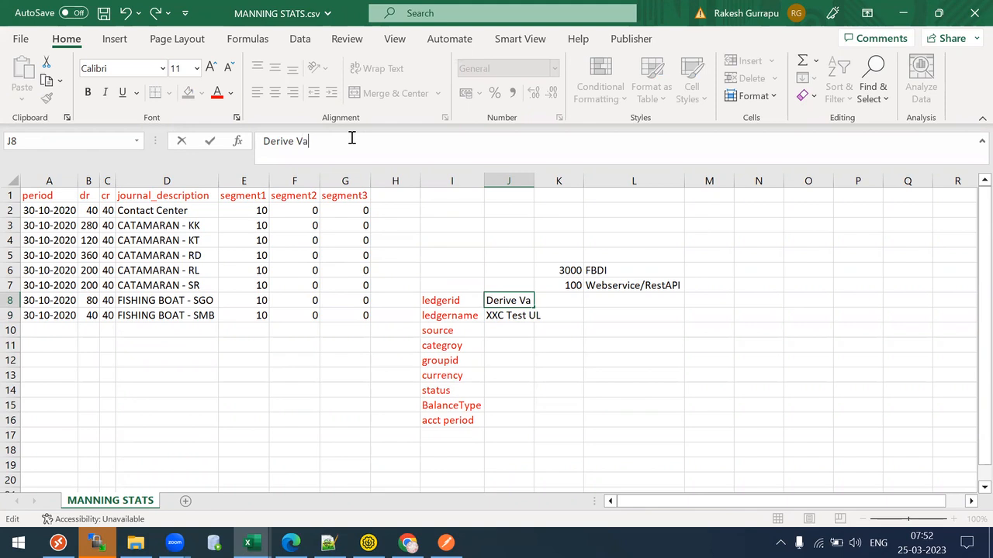
key(Escape)
key(Down)
key(Down)
- Put Harcode in K9 and SpreadSheet in J10, then copy Harcode into K10 and K11
key(Up)
key(Right)
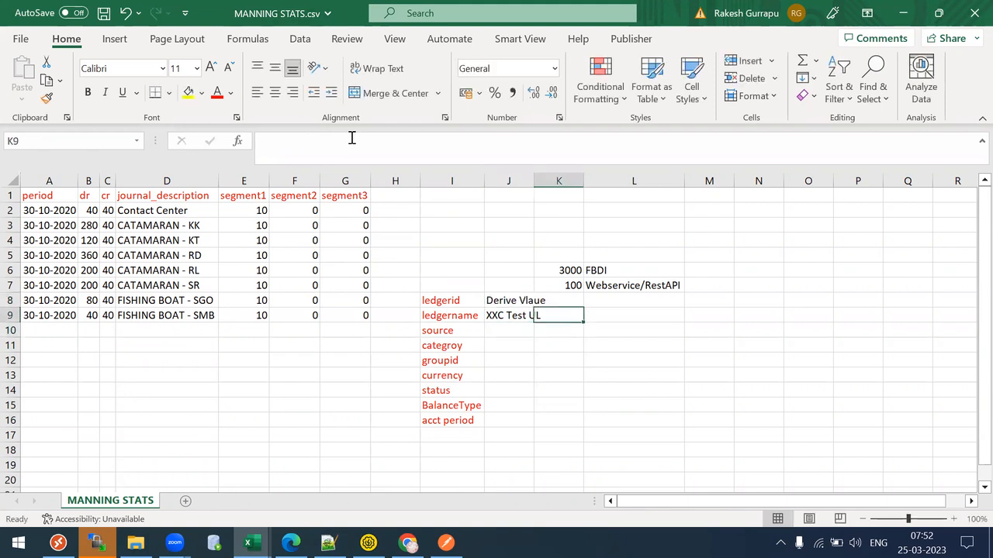
text(Harcode)
key(Return)
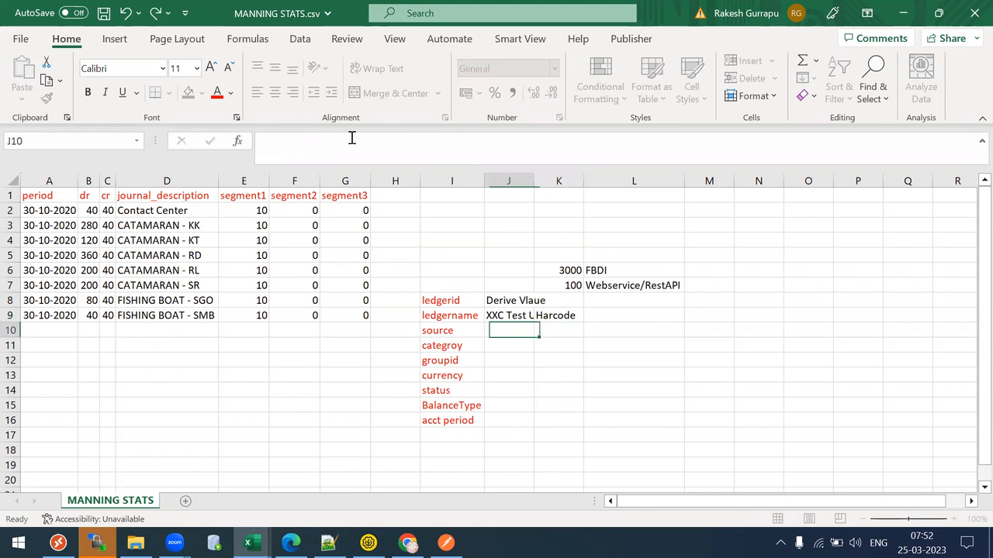
text(Spread)
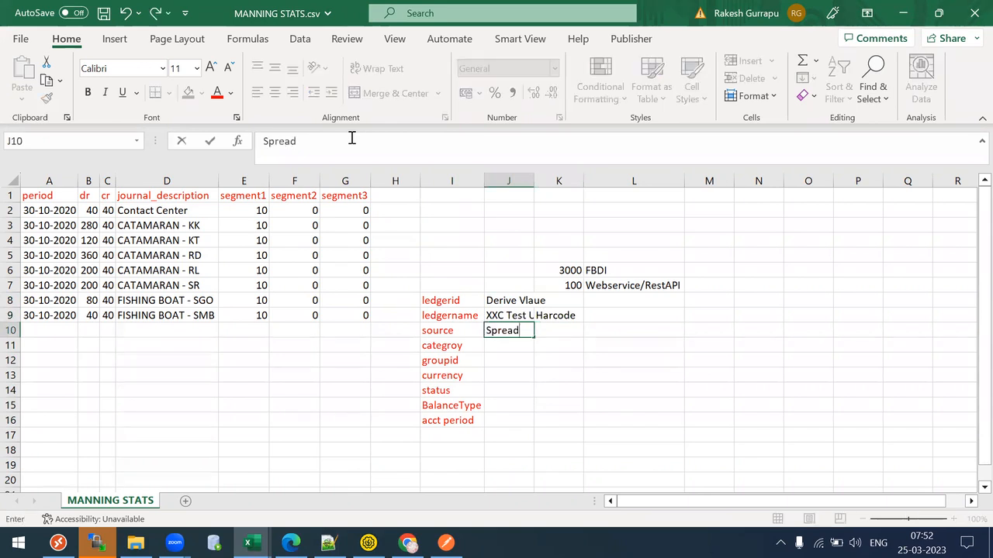
text(Sheet)
key(Right)
key(Up)
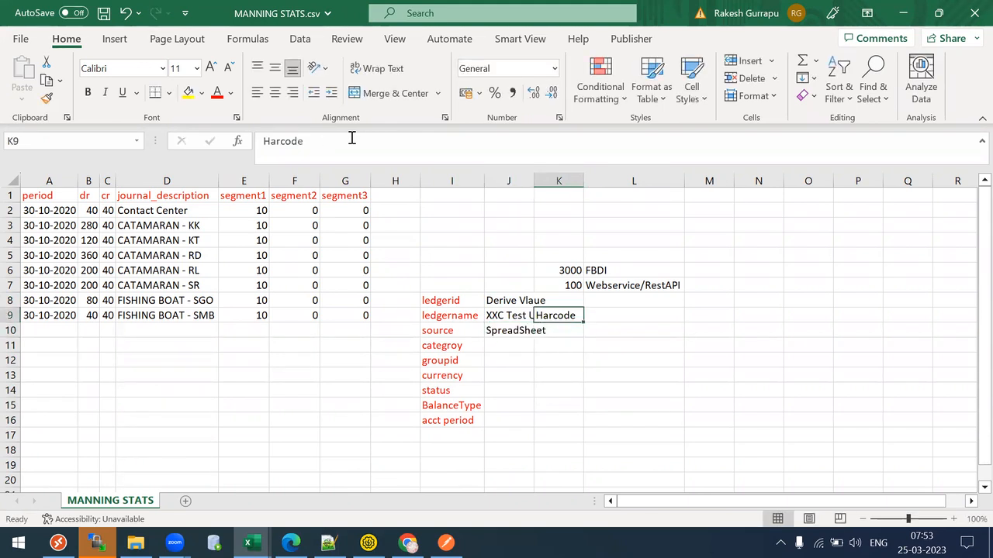
key(ctrl+c)
key(Down)
key(ctrl+v)
key(Down)
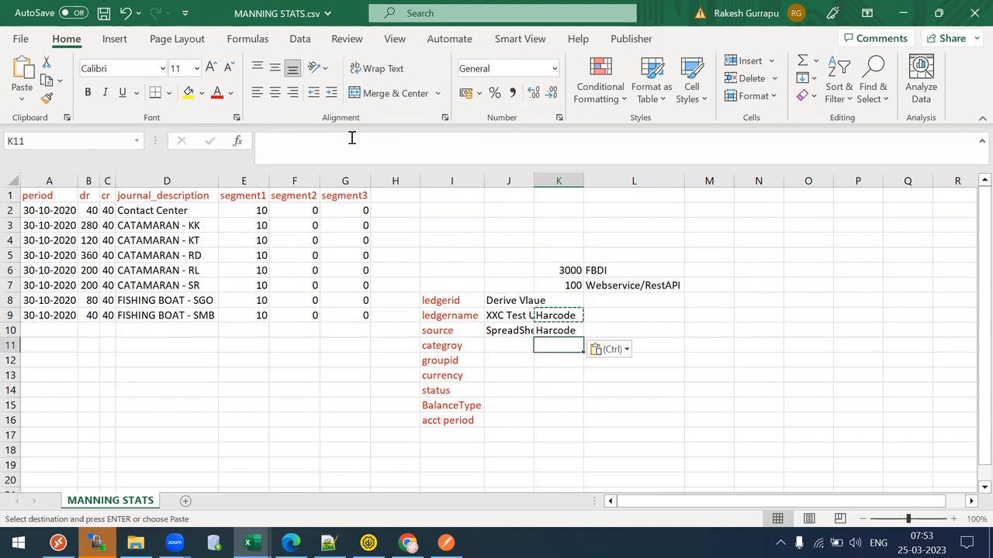
key(ctrl+v)
key(Down)
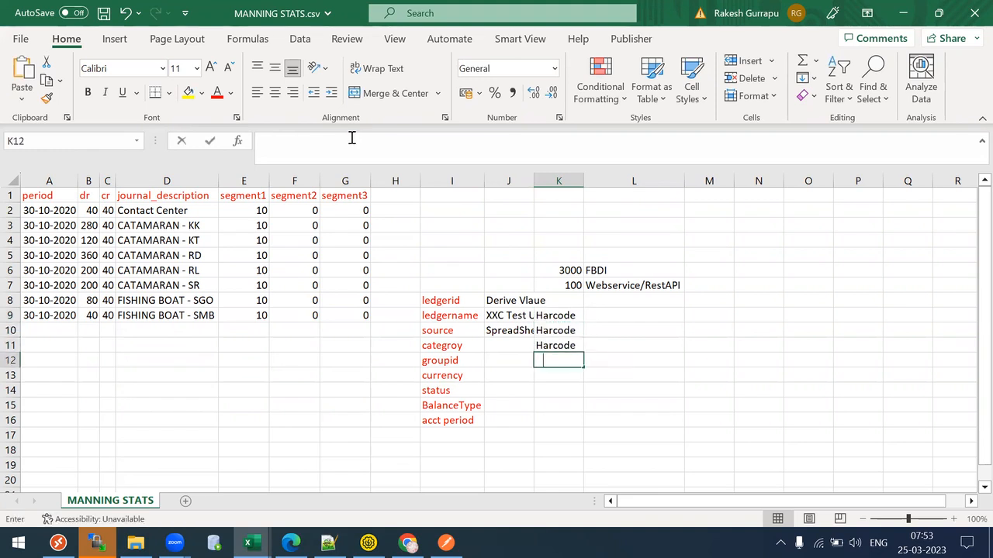
- Mark groupid as Derivation Value and currency as Harcode in column K
text(Deriva)
text(tino)
key(BackSpace)
key(BackSpace)
text(on Value)
key(Return)
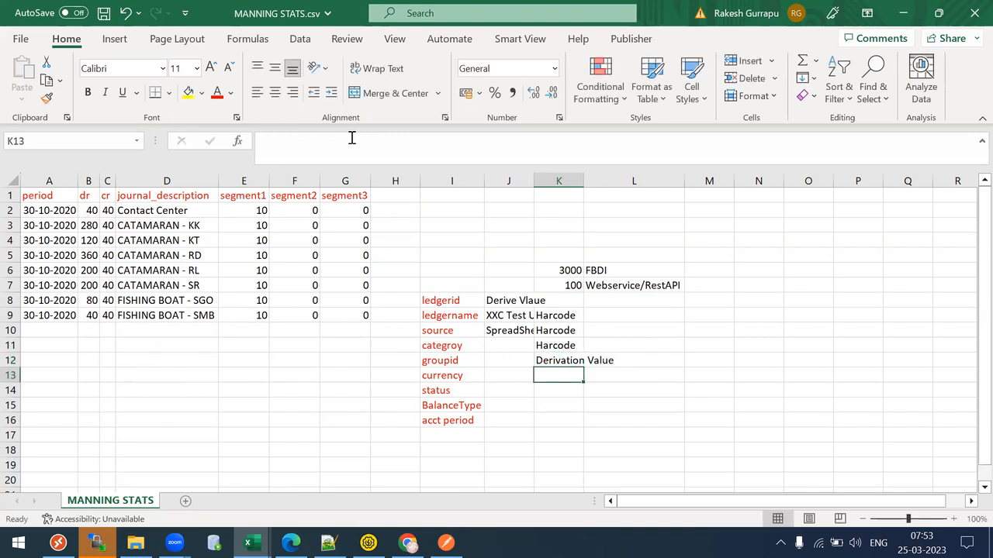
text(Harcode)
key(Return)
key(Up)
key(Down)
- Mark status and BalanceType as Hardcode and acct period as Derivation Value
text(Hard)
key(BackSpace)
text(dcode)
key(Return)
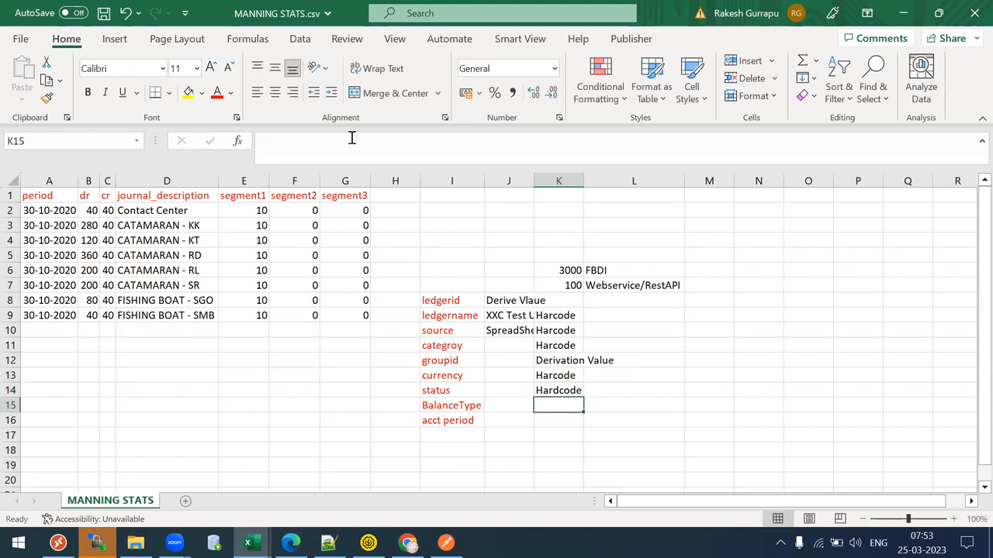
key(Up)
key(ctrl+c)
key(Down)
key(ctrl+v)
key(Down)
key(Escape)
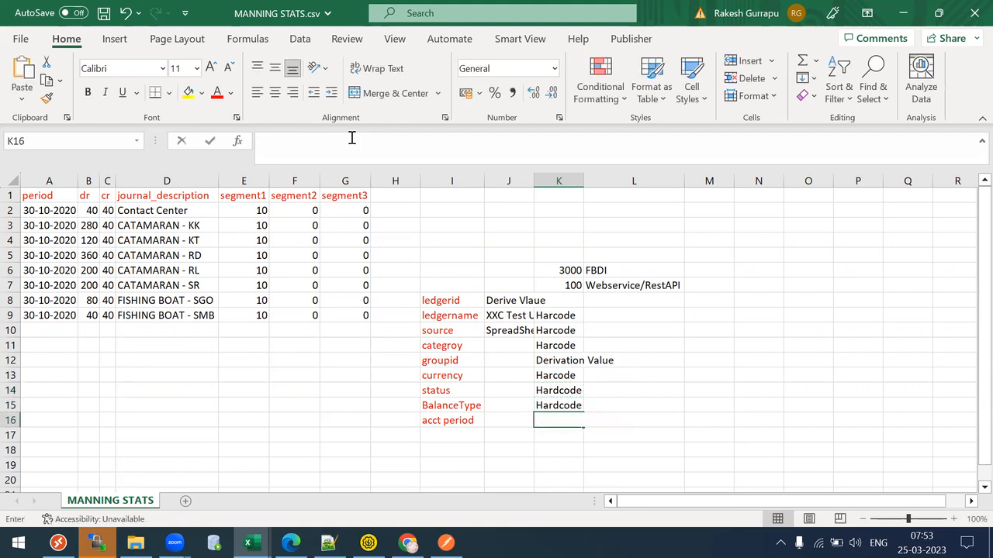
text(Derivation Val)
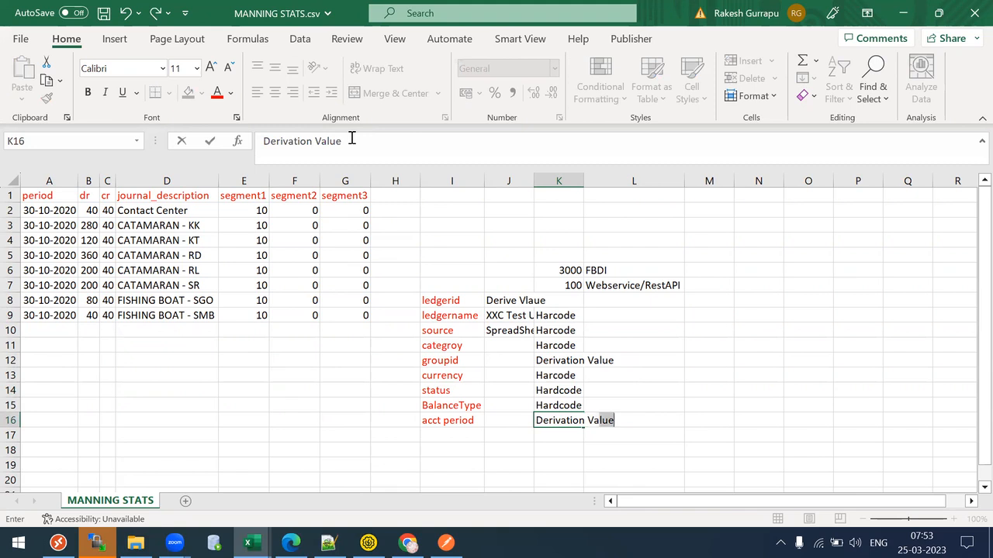
text(ue)
- Autofit columns K and J, and move ledgerid's Derive Vlaue from J8 to K8
double_click(584, 181)
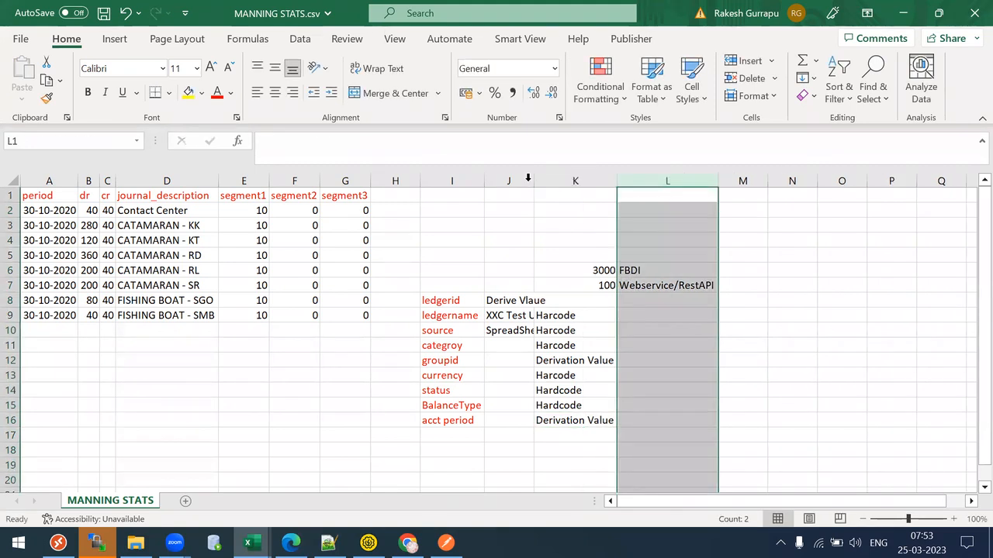
double_click(531, 180)
click(527, 301)
key(ctrl+c)
key(Right)
key(ctrl+v)
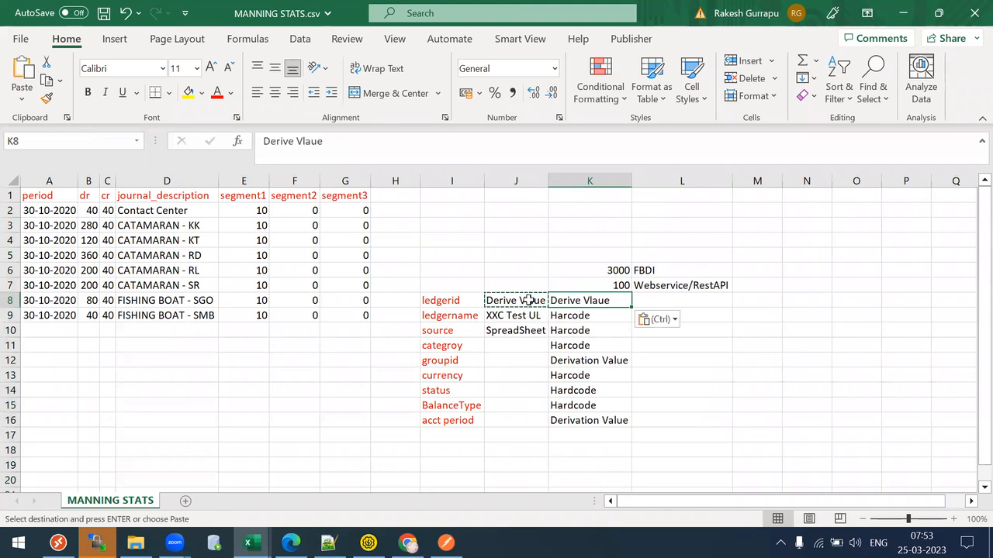
key(Left)
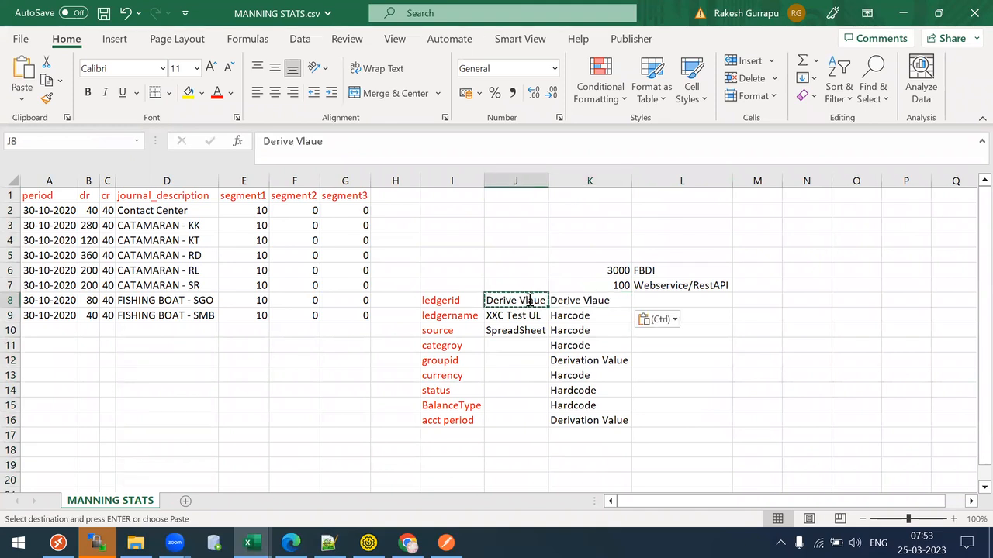
key(Delete)
key(Return)
key(Return)
key(Return)
- Enter SpreadSheet as the sample value for source and categroy in column J
text(Spreadhs)
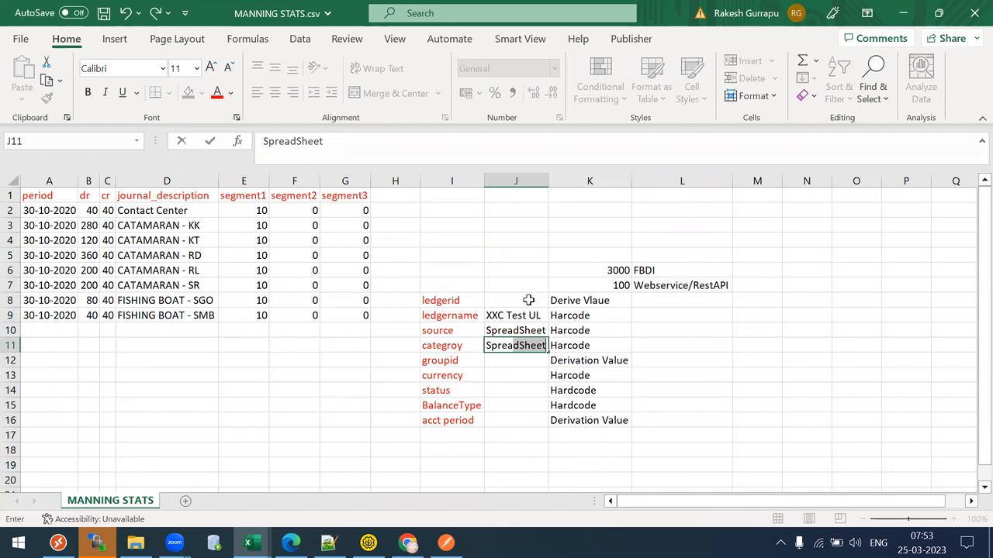
key(BackSpace)
text(Sheet)
key(ctrl+Return)
key(Down)
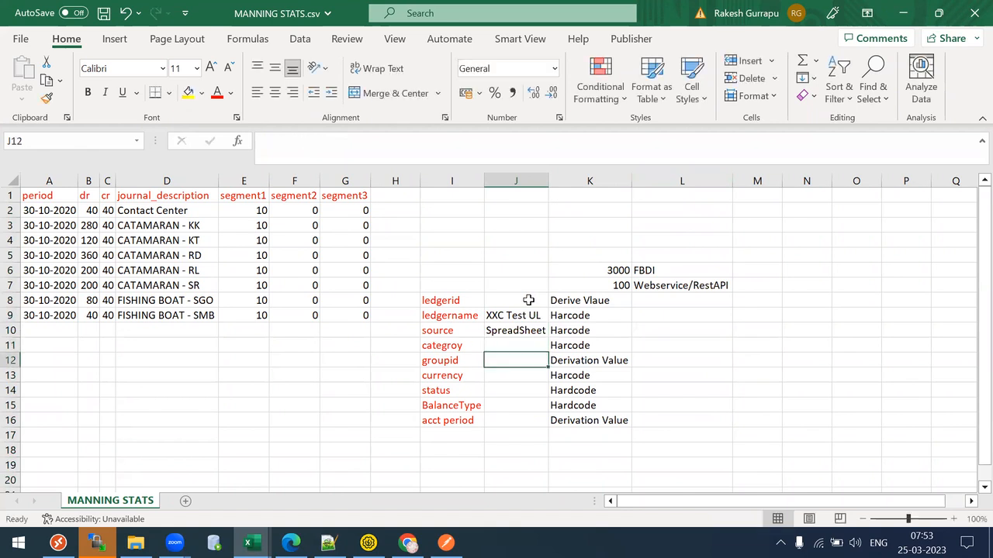
key(Up)
key(Up)
key(ctrl+c)
key(Down)
key(ctrl+v)
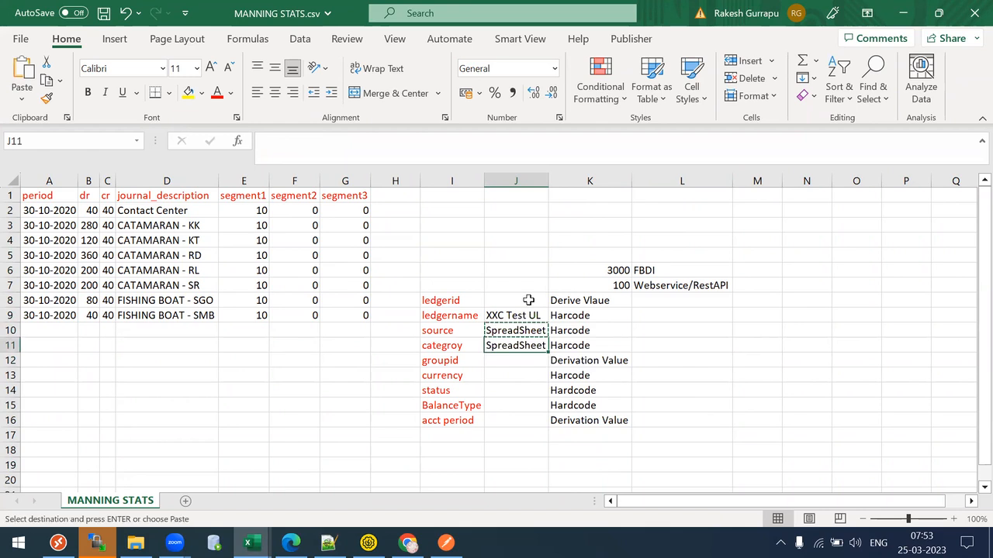
key(Down)
key(Down)
- Enter USD for currency, N for status and A for BalanceType in column J
text(USD)
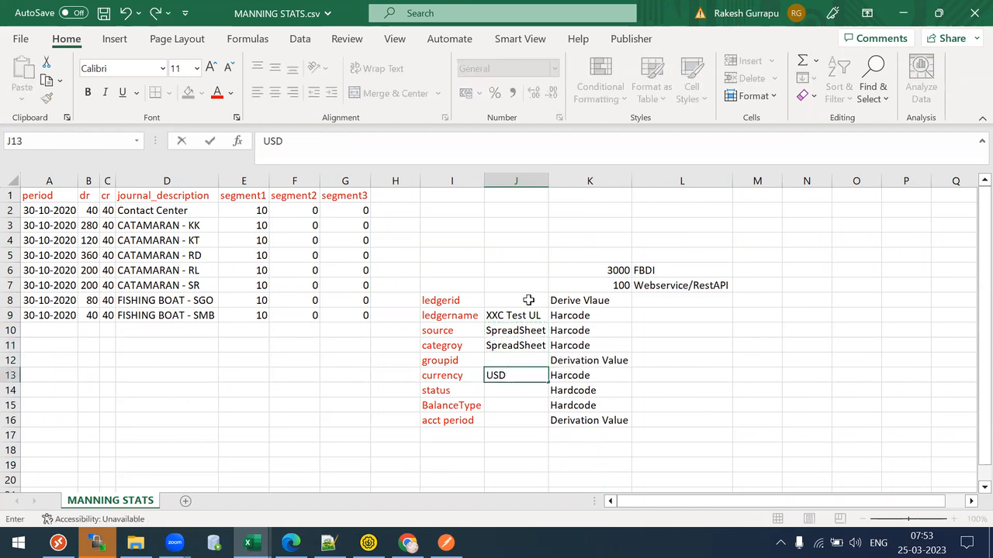
key(Escape)
text(USD)
key(Right)
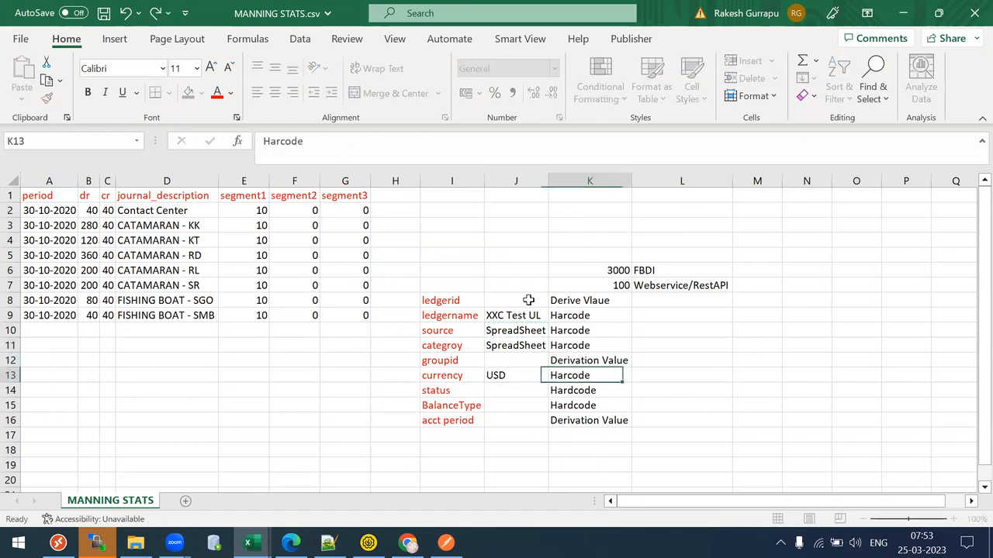
key(Left)
key(Down)
text(N)
key(Right)
key(Left)
key(Down)
text(A)
key(Right)
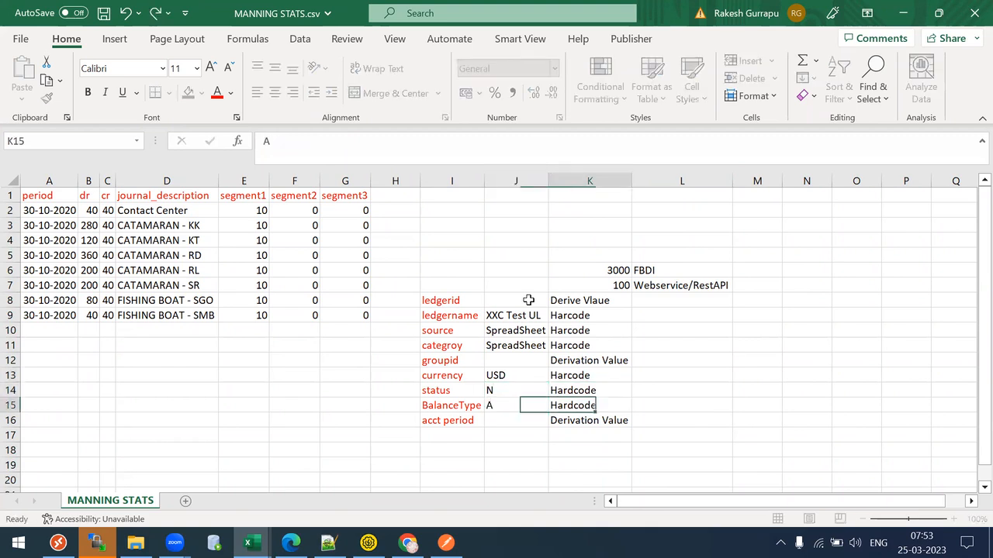
key(Left)
key(Down)
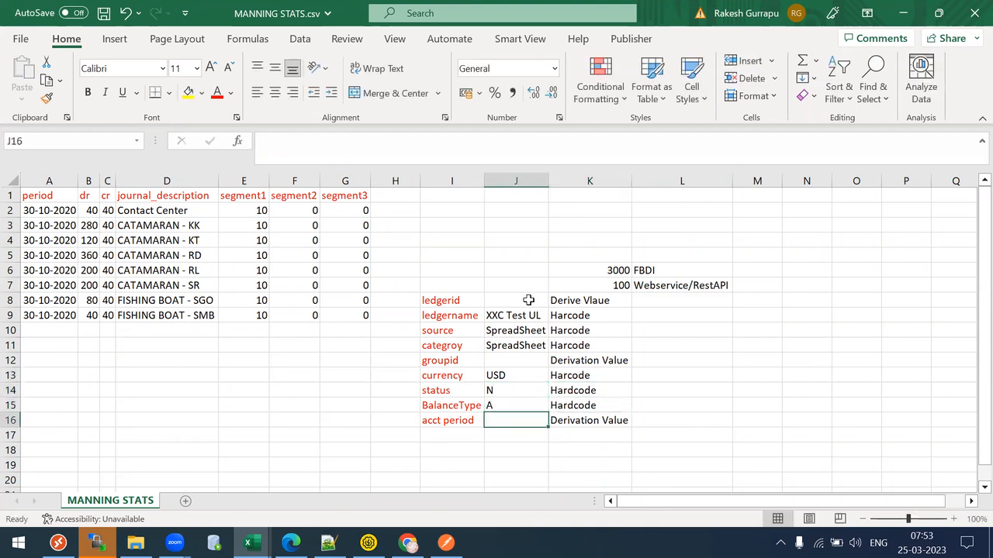
- Enter 'random value' for groupid and widen column J to fit it
key(Up)
key(Up)
key(Up)
key(Up)
key(Up)
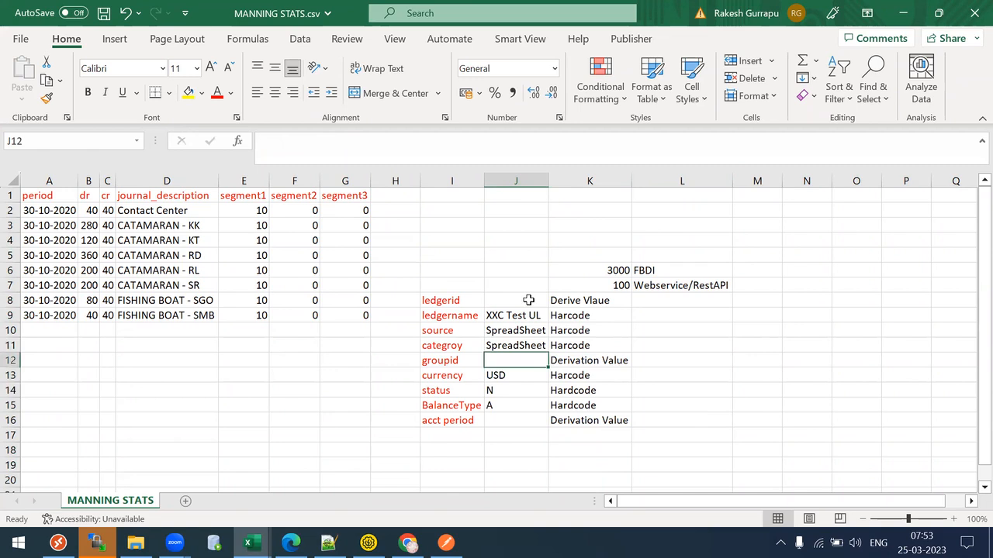
key(Down)
text(random)
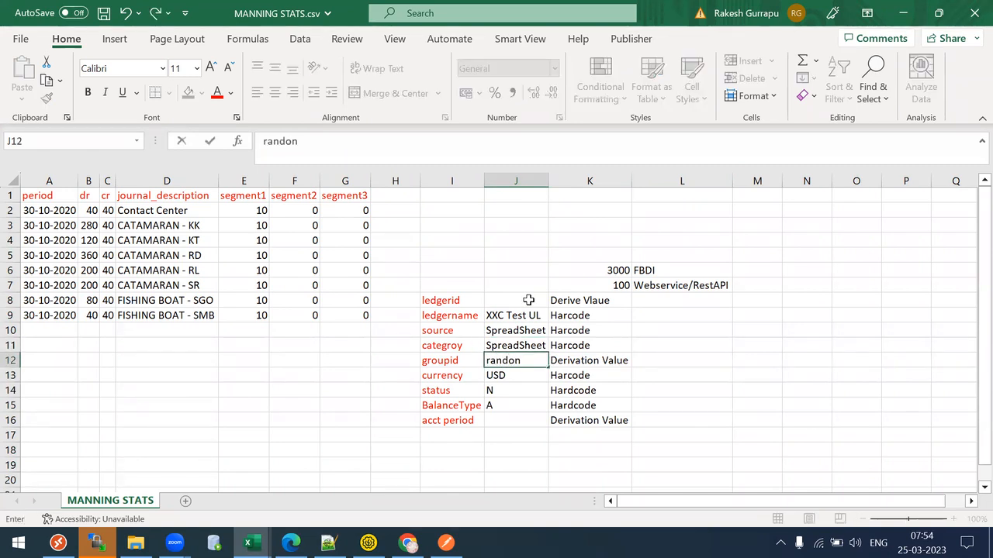
text( value)
key(Tab)
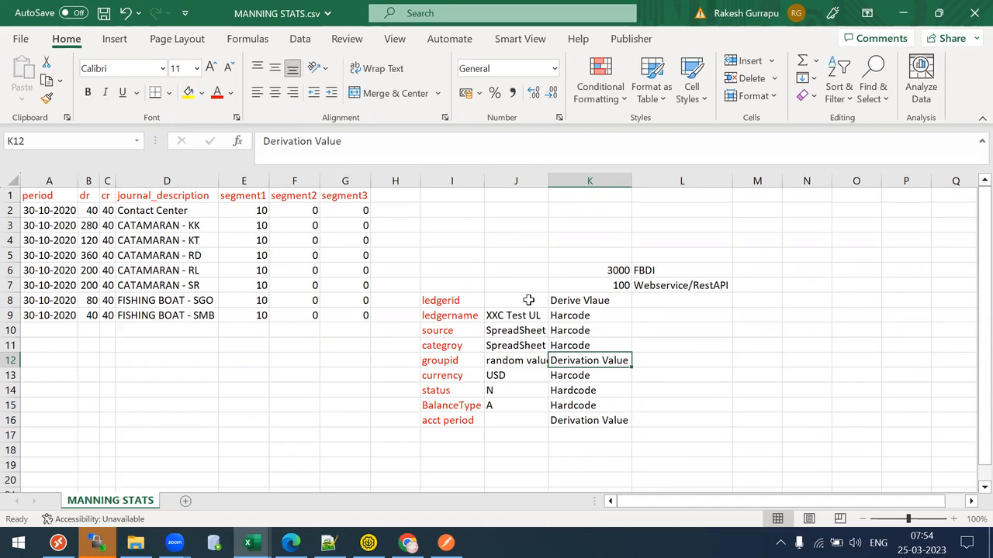
drag(549, 185, 554, 185)
- Review the groupid, ledgername and ledgerid sample values in column J
click(535, 363)
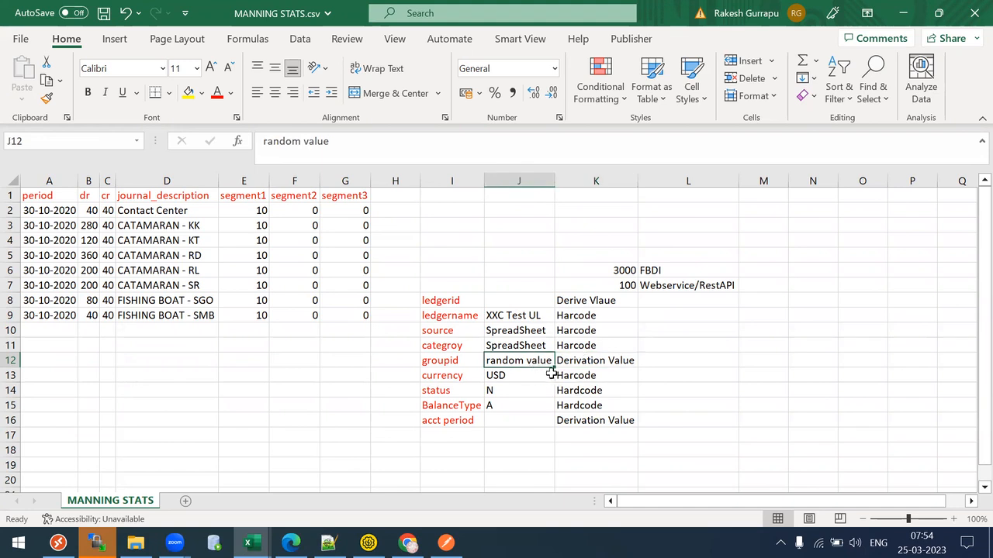
click(528, 315)
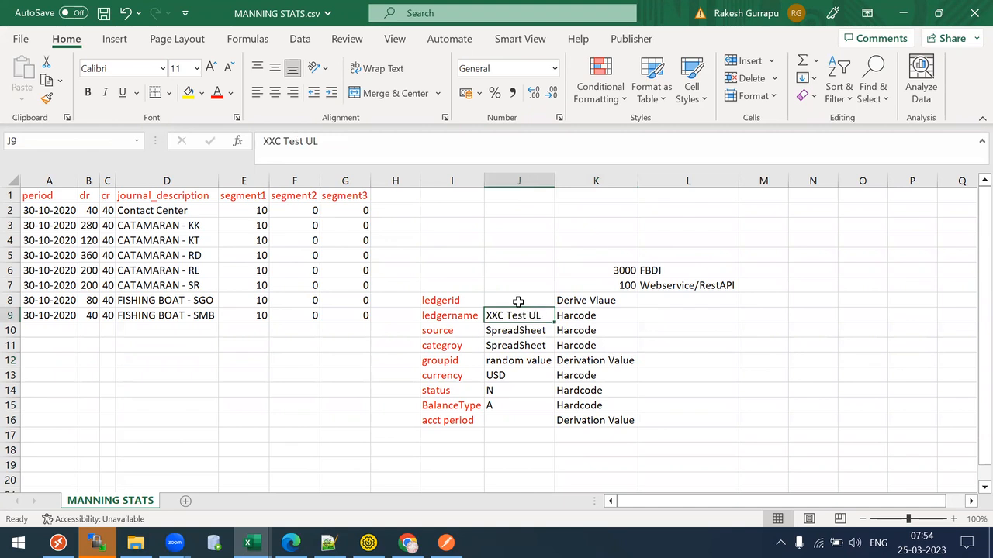
click(515, 300)
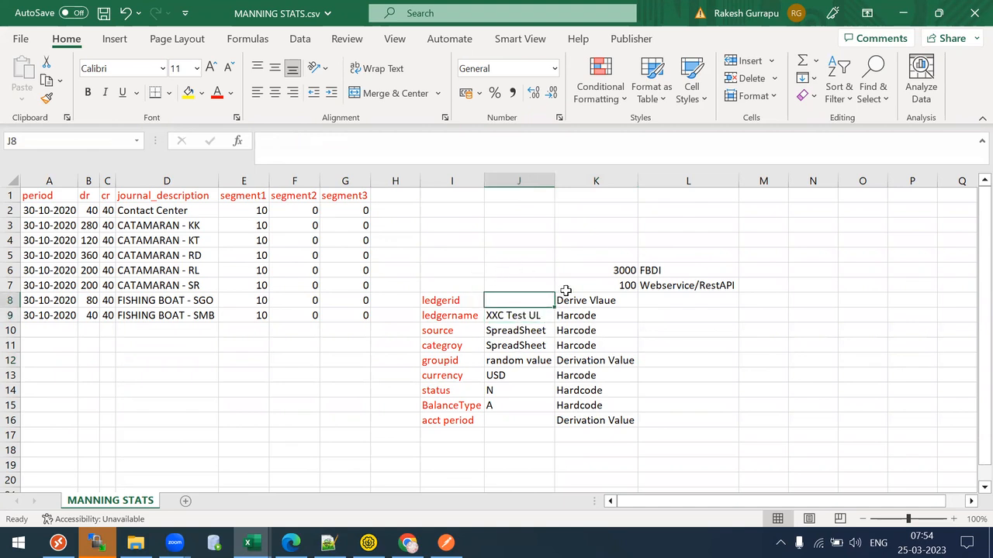
click(753, 315)
click(497, 304)
click(726, 313)
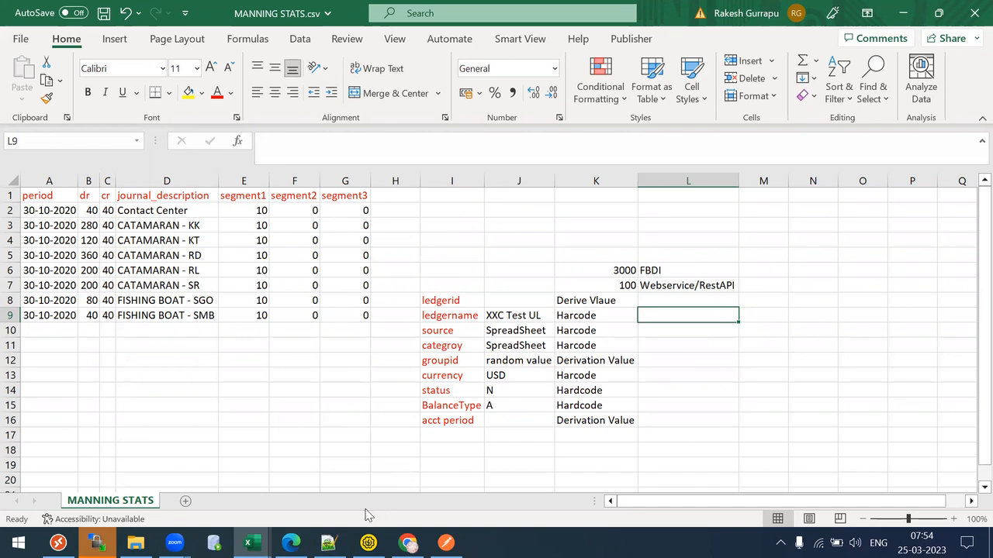
- In Notepad++, add 'select ledger_id from gl_ledgers' at the end of new 38
key(alt+Tab)
key(Return)
key(Return)
key(Return)
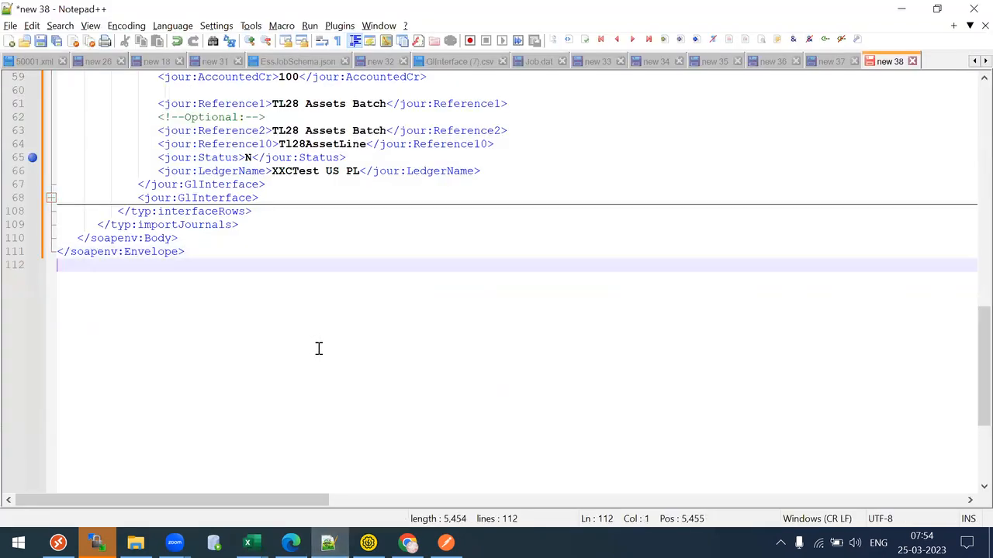
text(select )
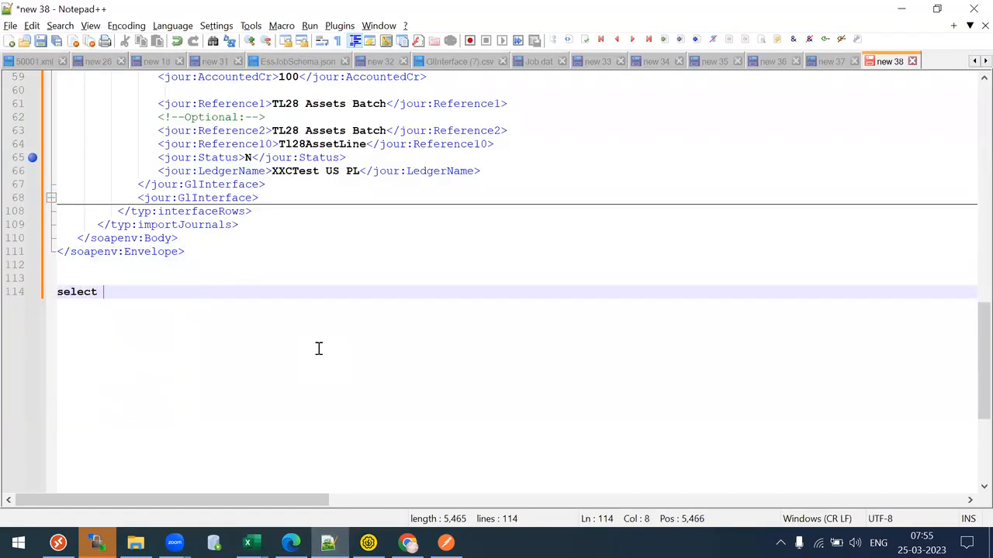
text(ledger_id)
key(Return)
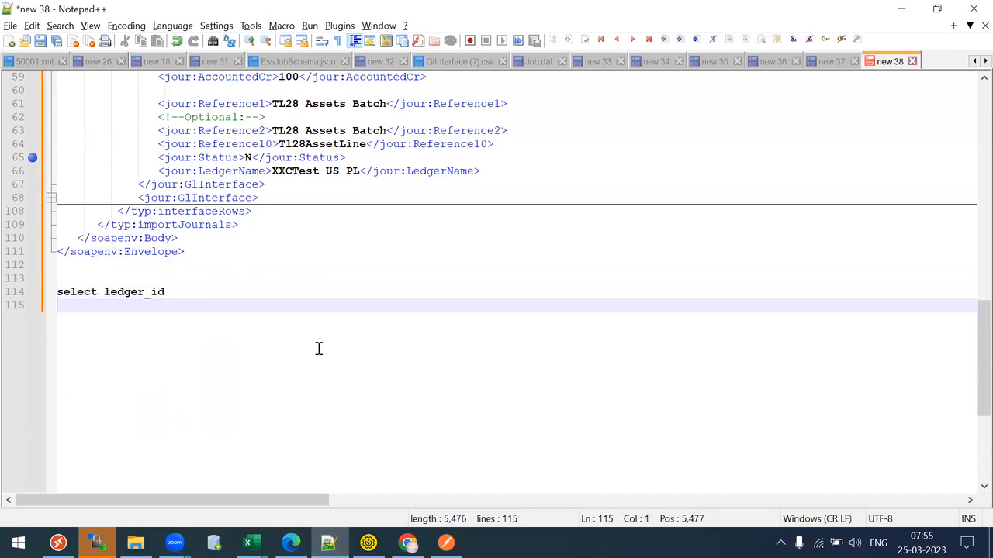
text(from gl)
text(_l)
text(edc)
key(BackSpace)
text(gers)
- Add the line 'where ledger_name = <p_ledger_name>' to the query
key(Return)
text(where le)
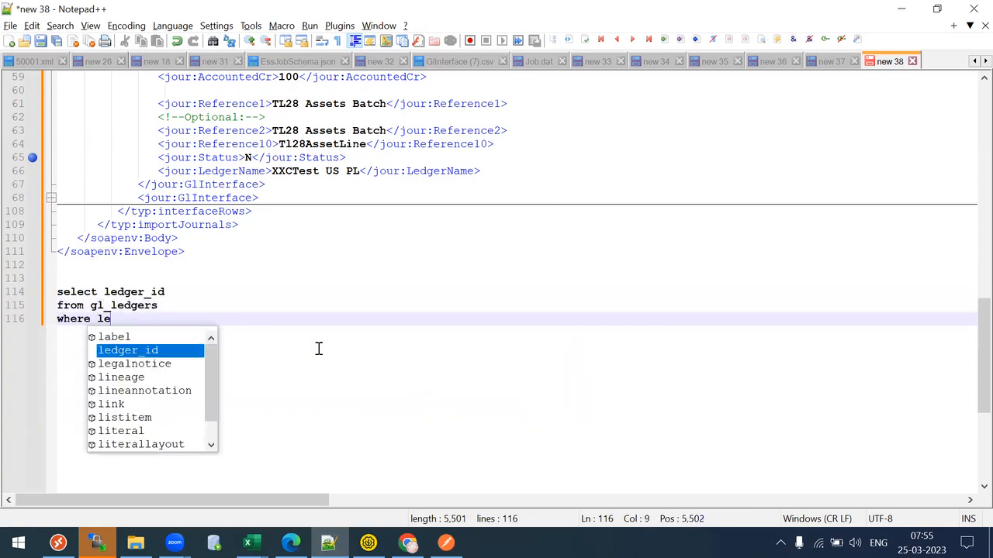
text(dger_name = )
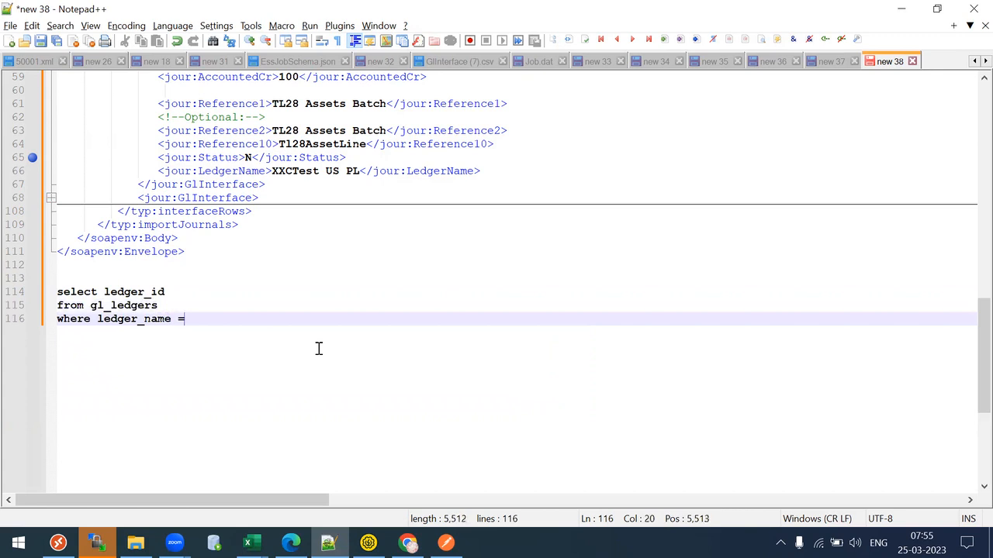
text(>)
key(BackSpace)
text(<>p_leder)
key(BackSpace)
key(BackSpace)
text(ger_name>)
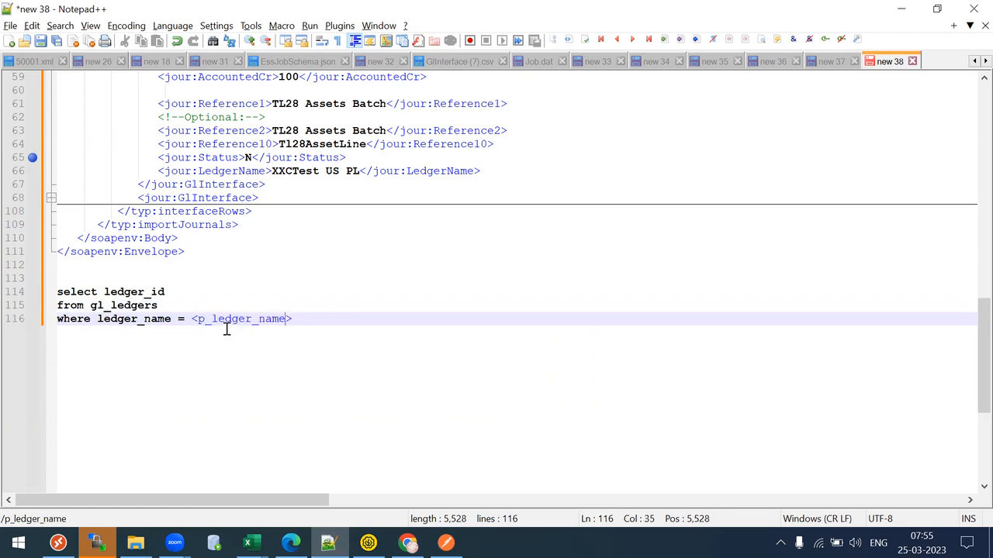
- Select the query lines
double_click(129, 308)
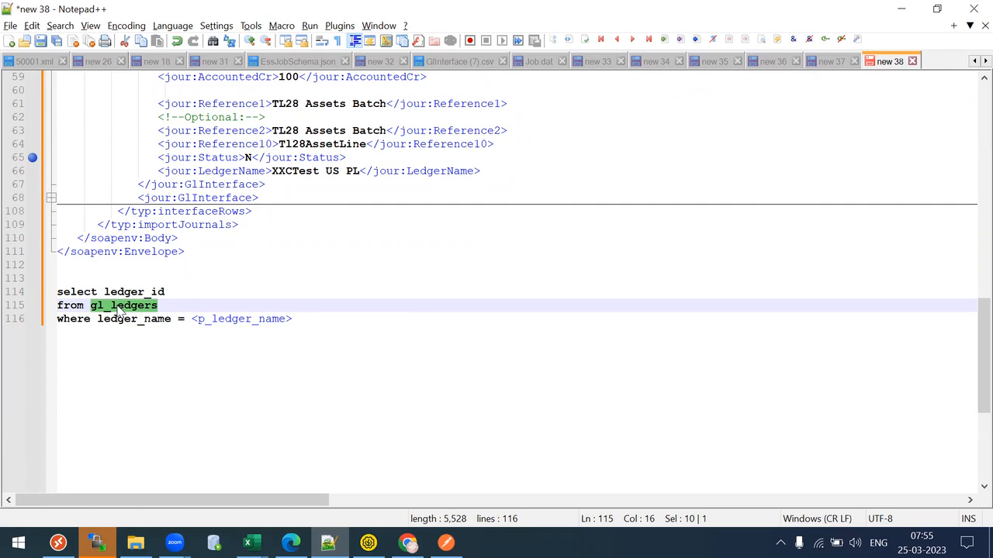
click(308, 319)
shift+click(16, 298)
shift+click(16, 292)
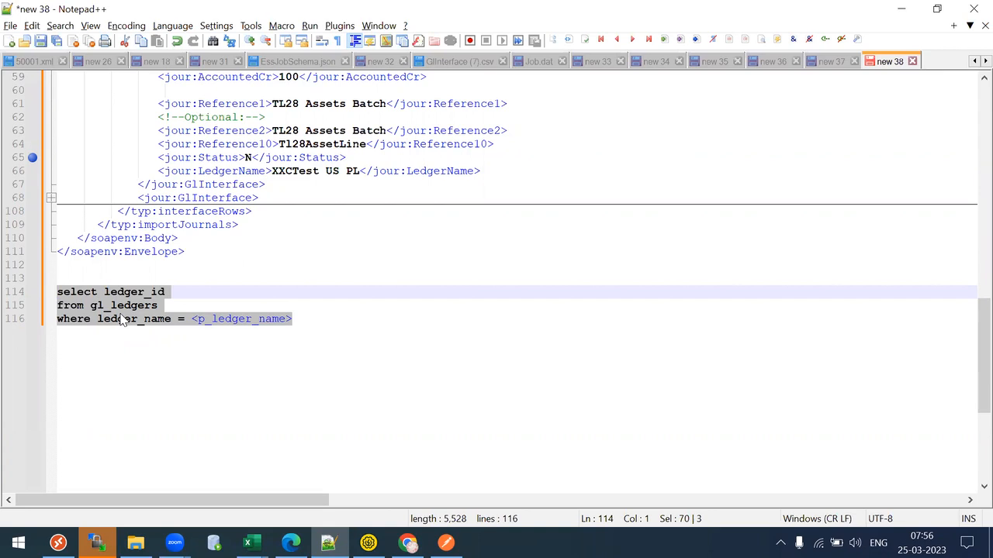
- Below the ledger_id query, add three lines: BIP REport, WEb service and RESTAPI
click(121, 320)
click(330, 317)
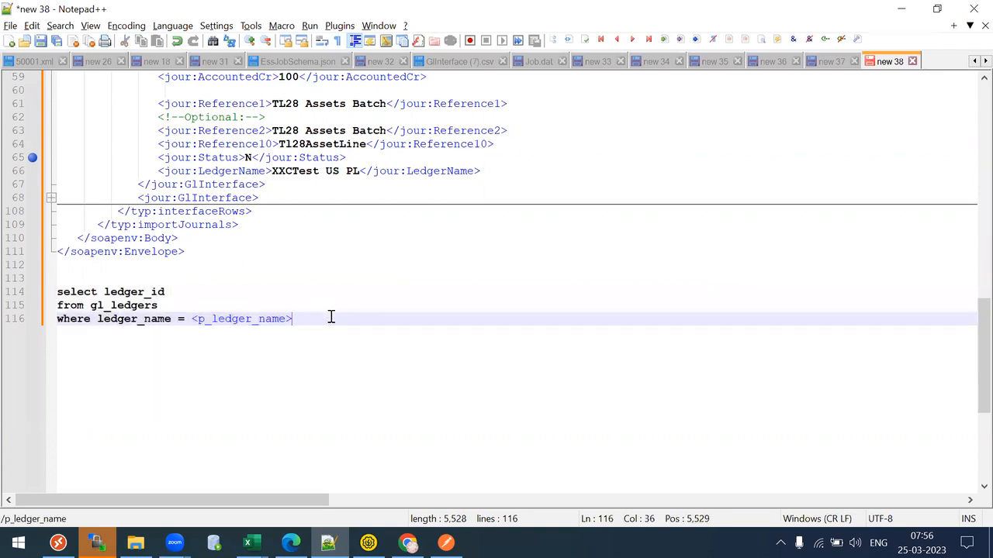
key(Return)
key(Return)
text(BIP R)
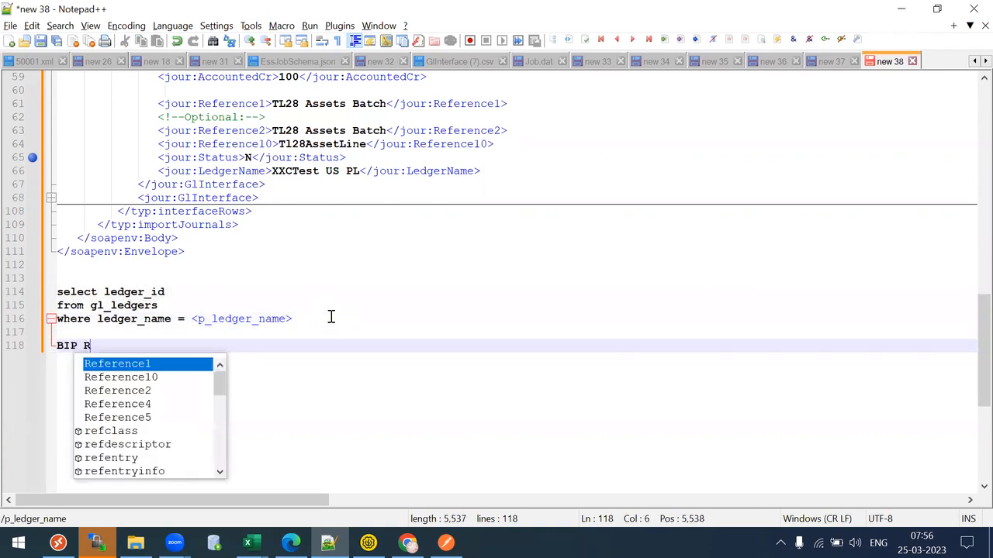
text(Eport)
key(Return)
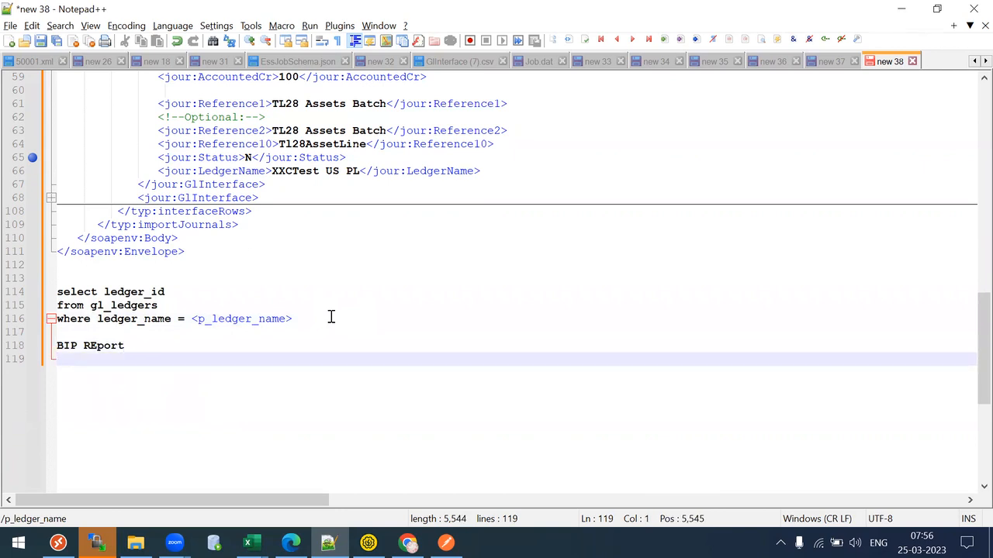
text(WEb service)
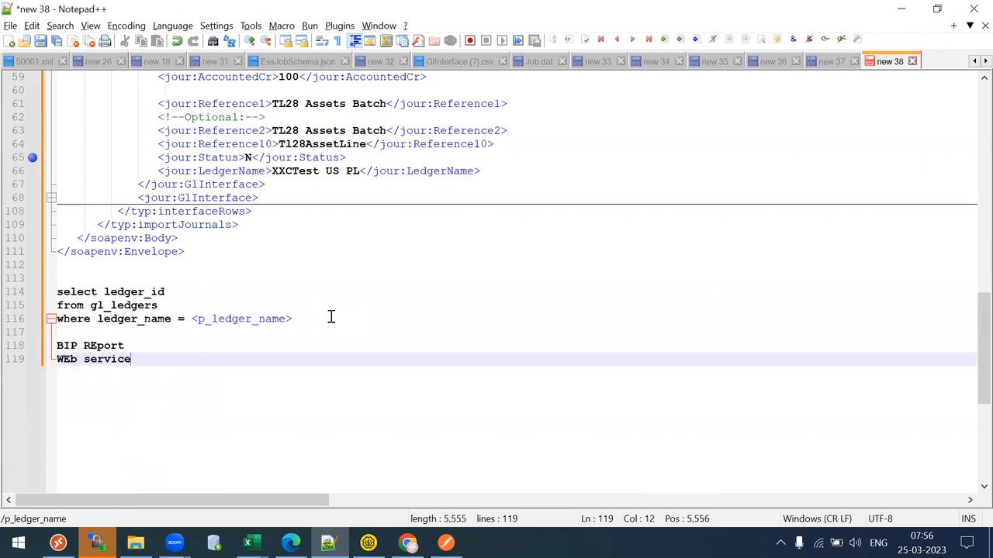
key(Return)
text(RESTAPI)
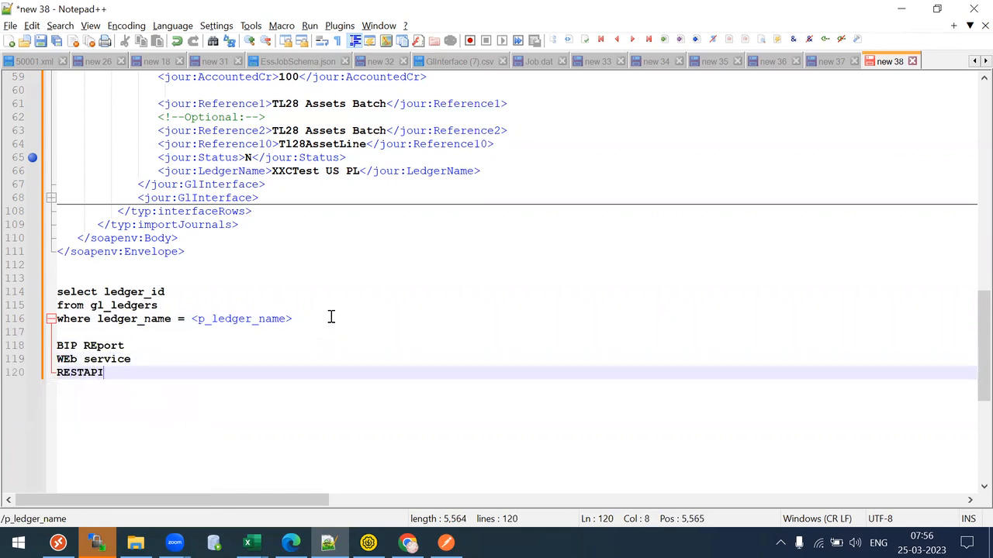
drag(117, 372, 34, 349)
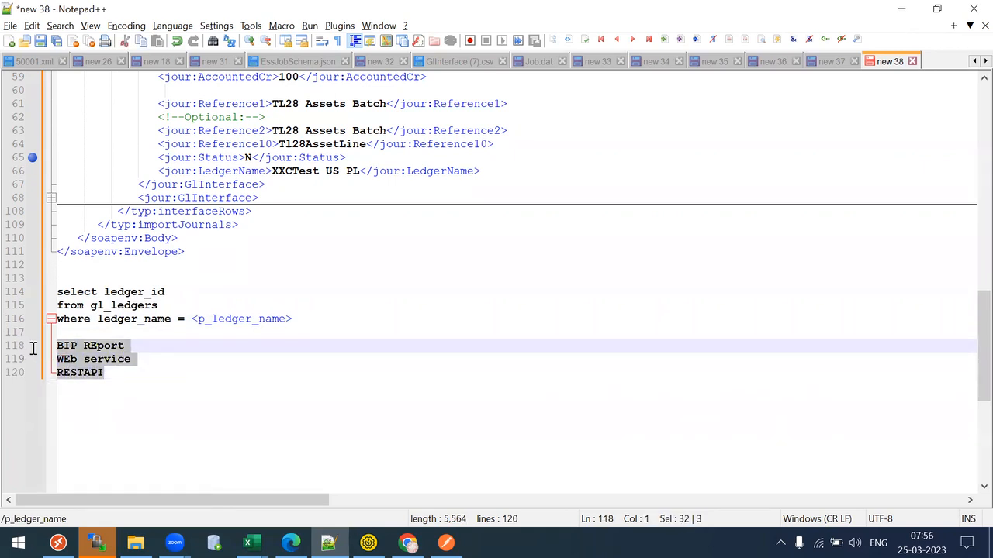
click(201, 361)
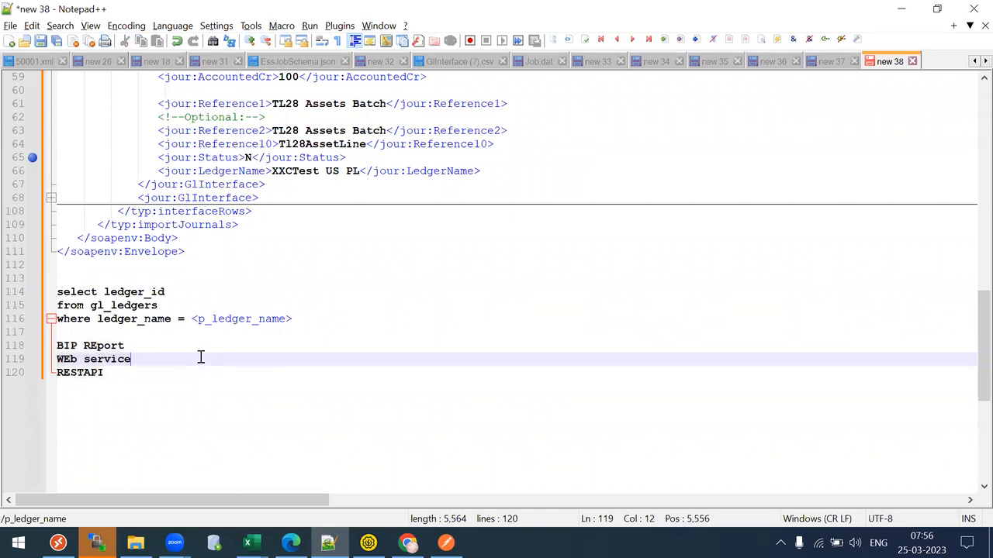
drag(116, 378, 31, 346)
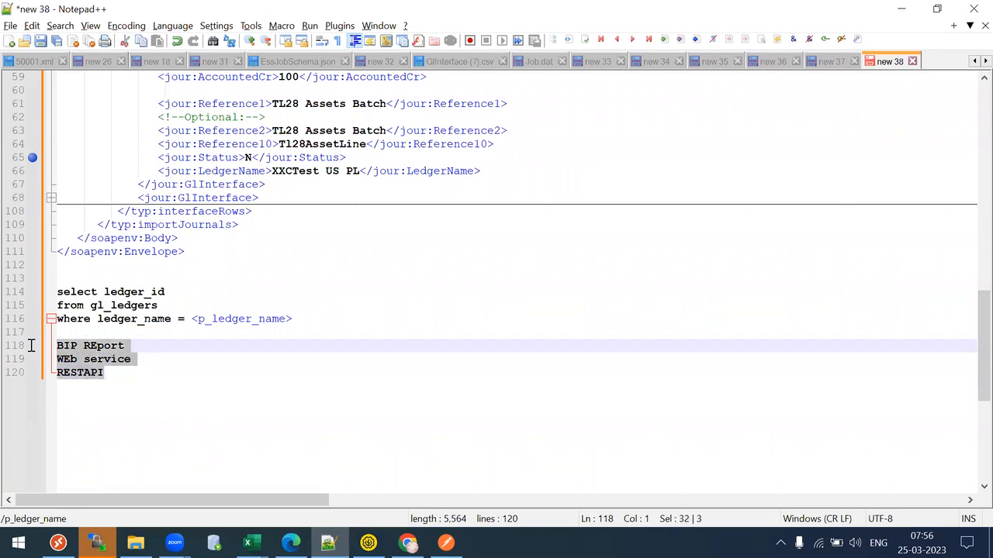
click(148, 375)
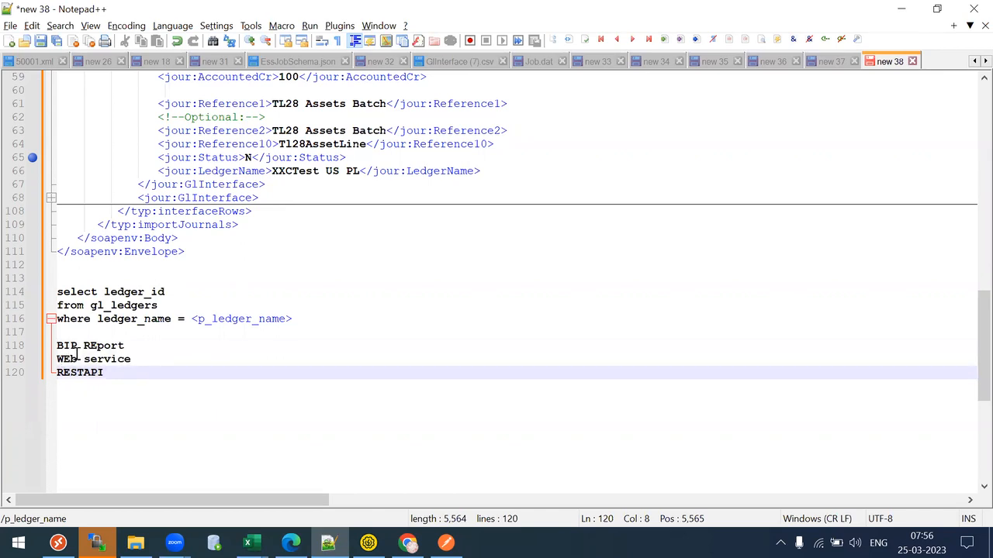
click(217, 319)
drag(217, 319, 251, 320)
drag(59, 359, 137, 354)
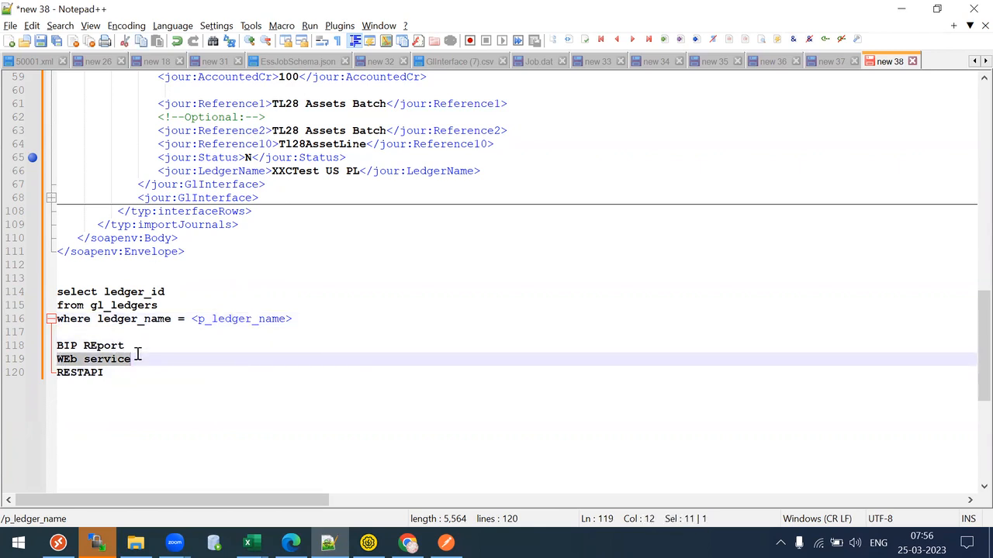
drag(63, 373, 96, 372)
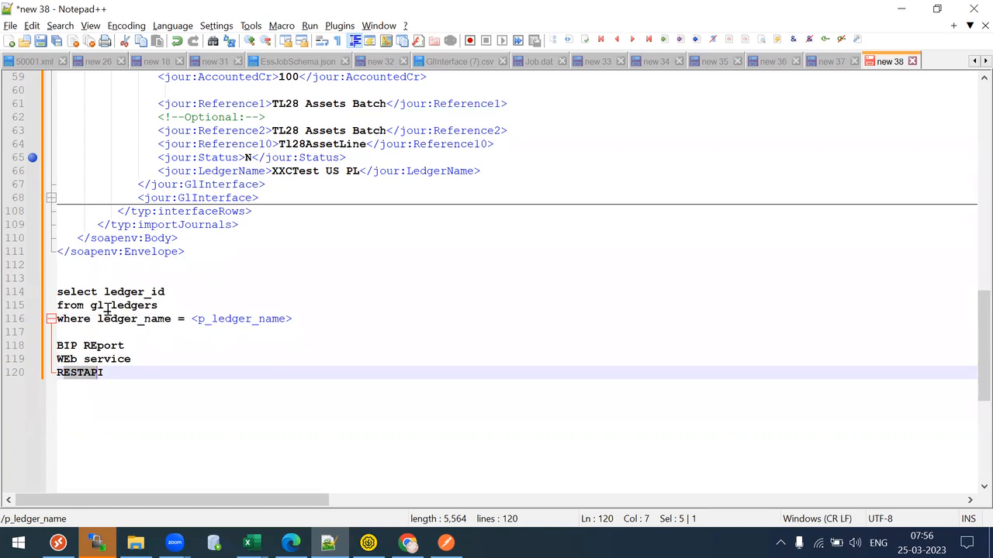
drag(115, 373, 25, 359)
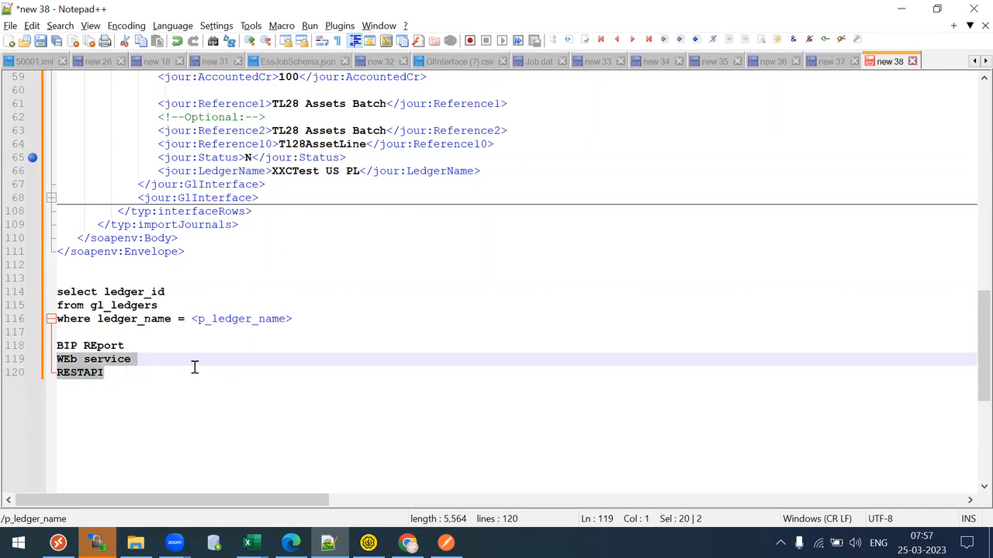
drag(138, 345, 35, 347)
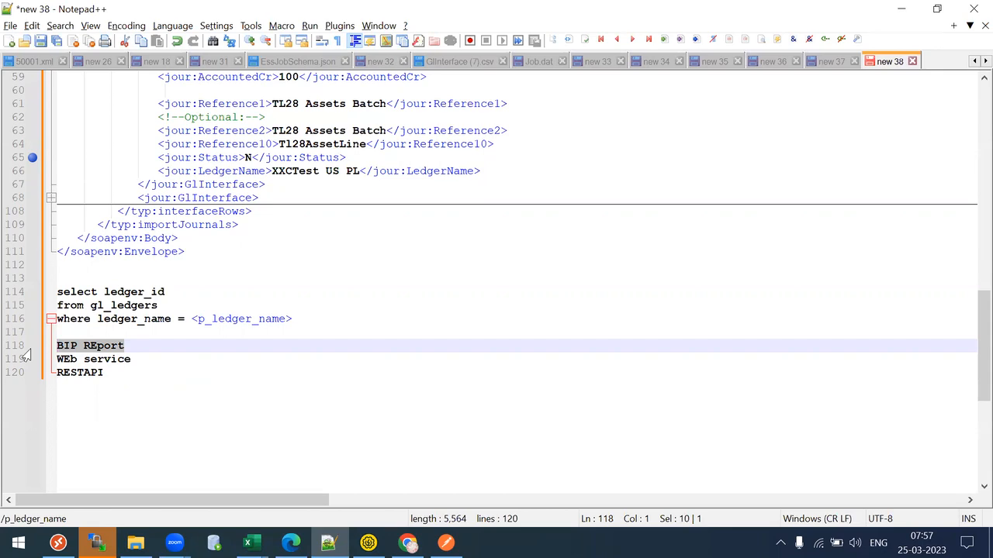
drag(124, 372, 23, 345)
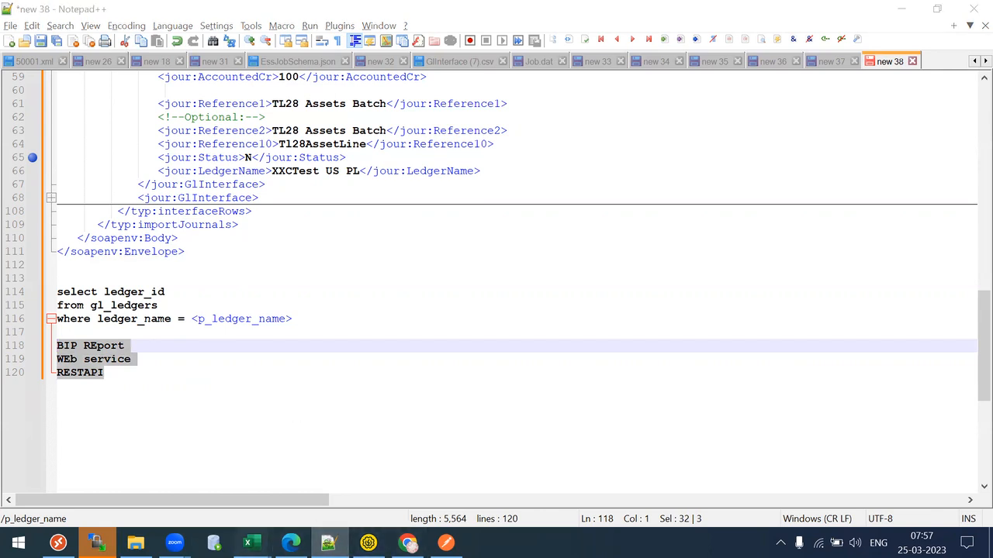
- Mark the ledgerid value cell J8 as Done in MANNING STATS
mouse_move(249, 543)
click(533, 458)
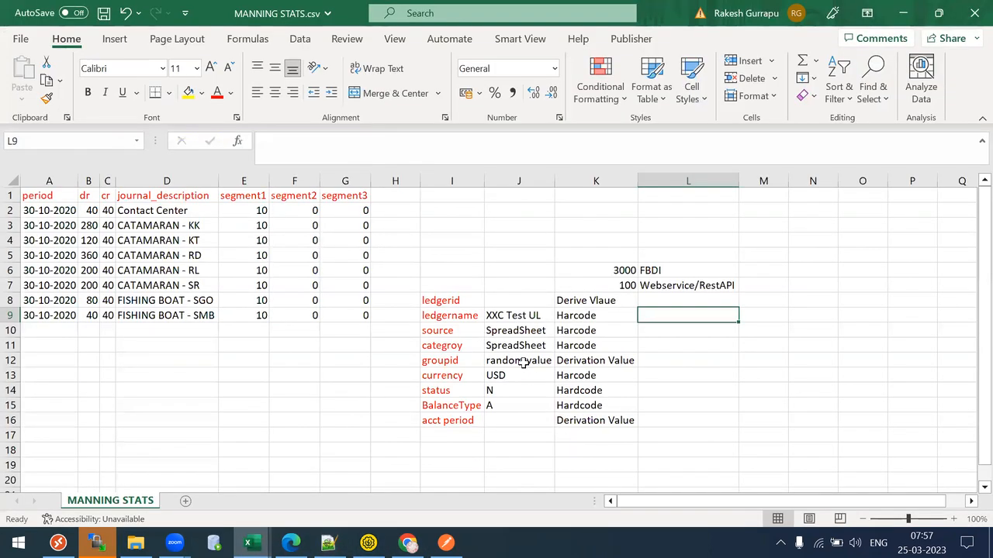
click(495, 301)
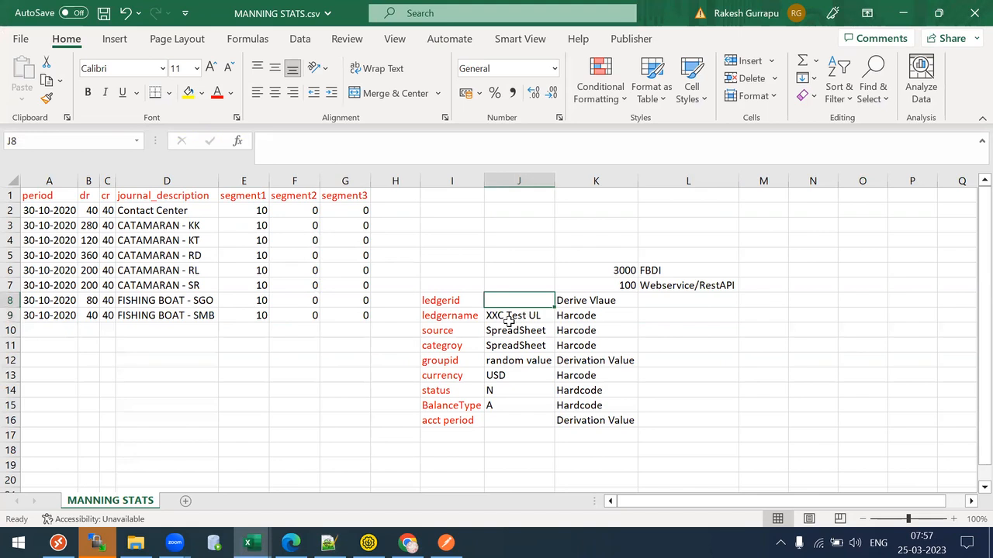
text(Done)
key(Return)
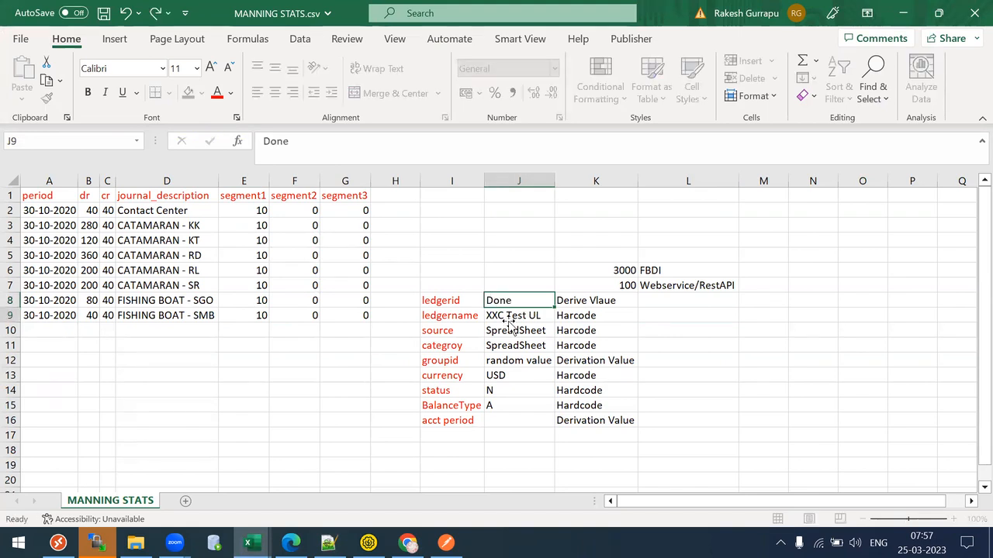
key(Down)
key(Down)
key(Down)
key(Down)
key(Down)
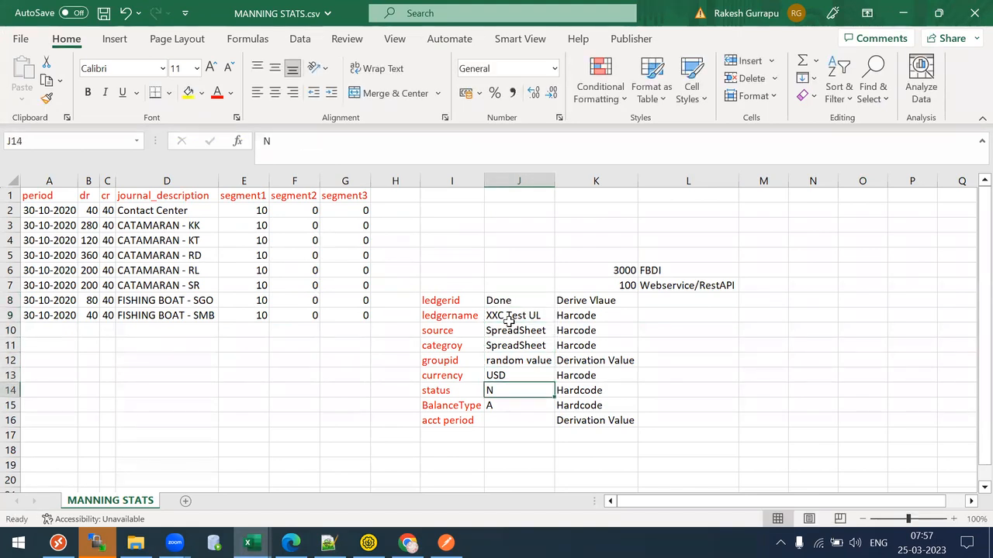
key(Down)
key(Down)
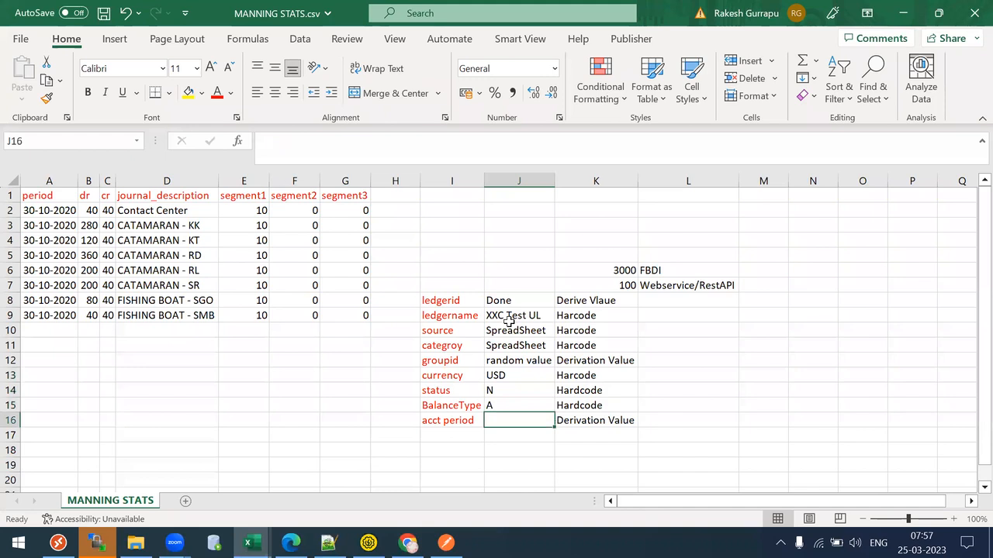
click(494, 433)
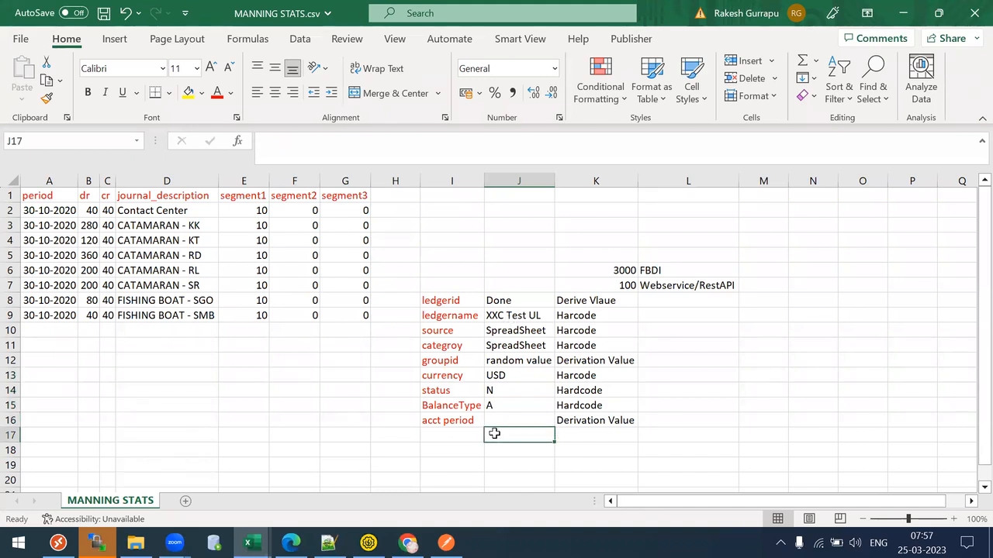
- Check the period dates, then enter OCT-20 as the acct period value in J16
click(42, 197)
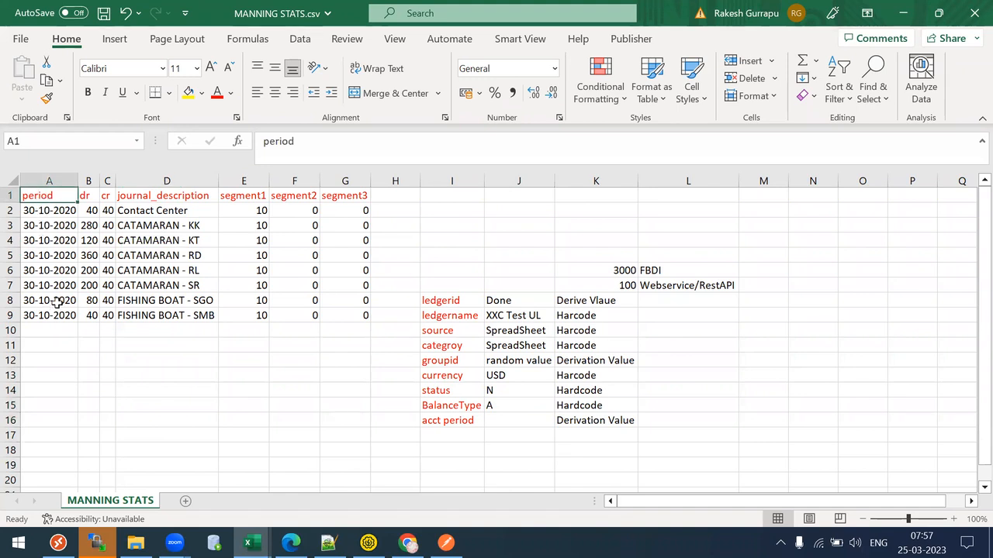
click(57, 209)
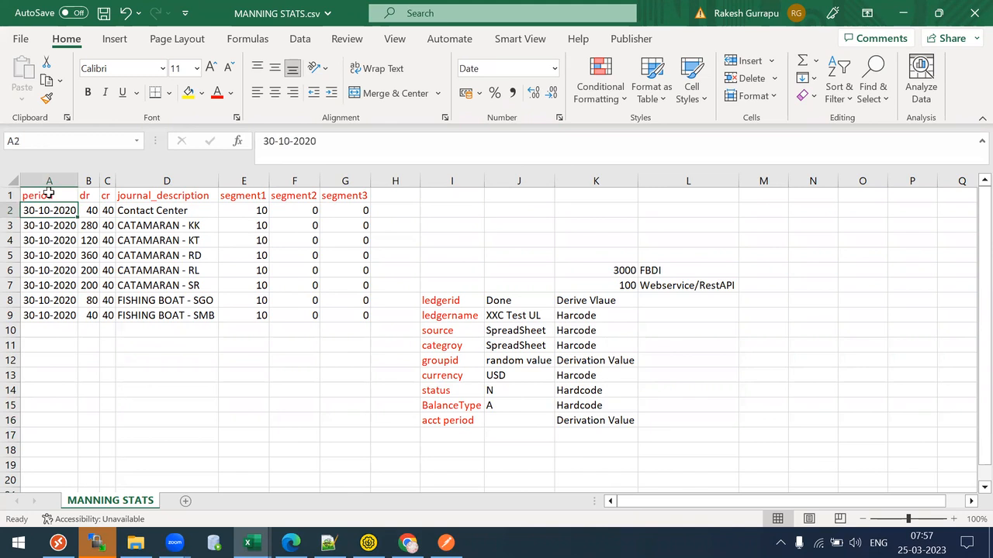
key(shift+Down)
key(shift+Down)
key(shift+Down)
key(shift+Down)
key(shift+Down)
key(shift+Down)
key(shift+Down)
key(shift+Down)
key(shift+Down)
key(shift+Up)
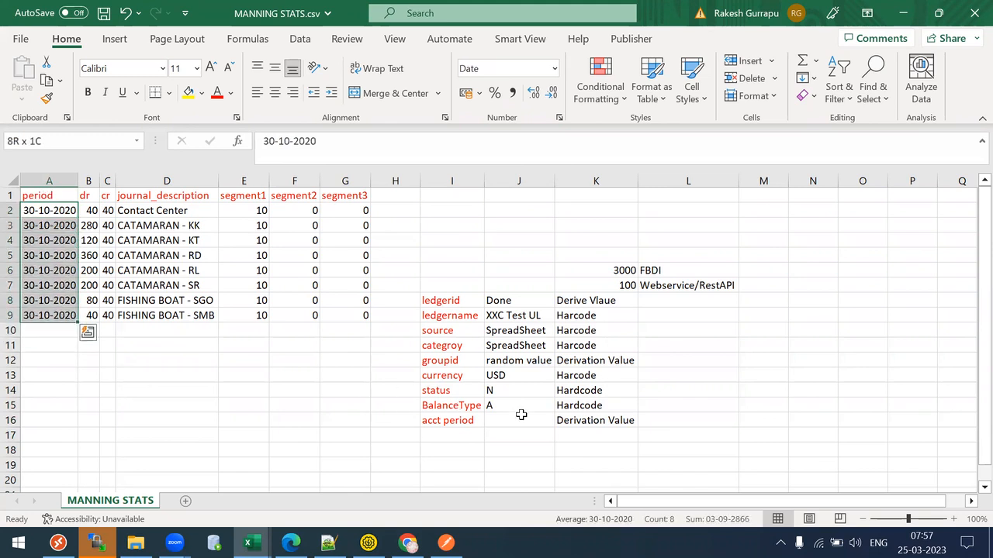
click(521, 421)
text(OCT-)
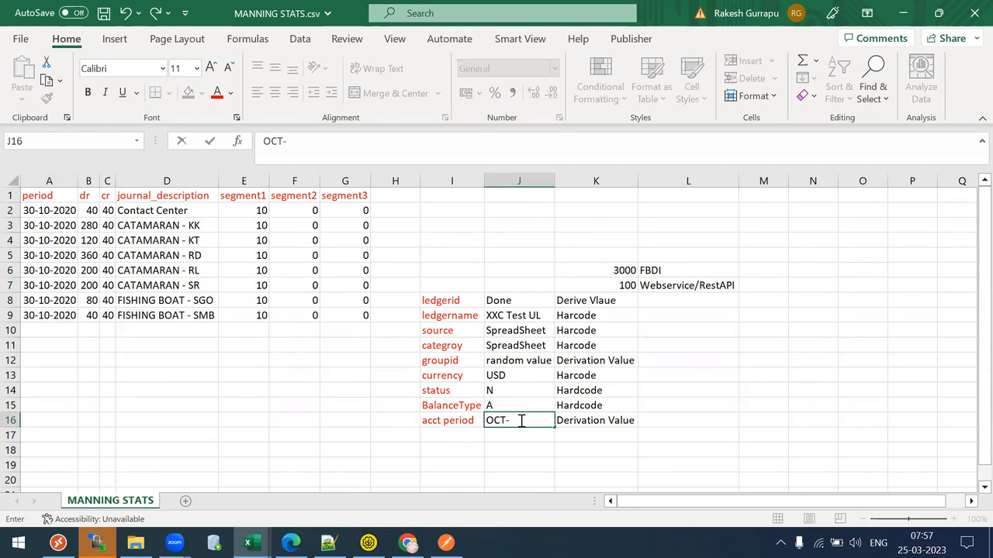
text(20)
key(Tab)
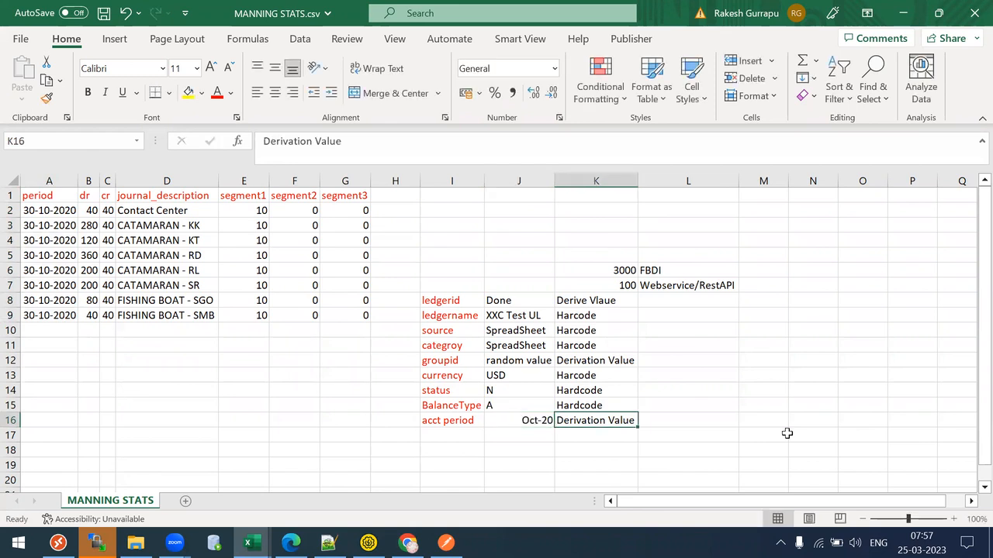
key(Left)
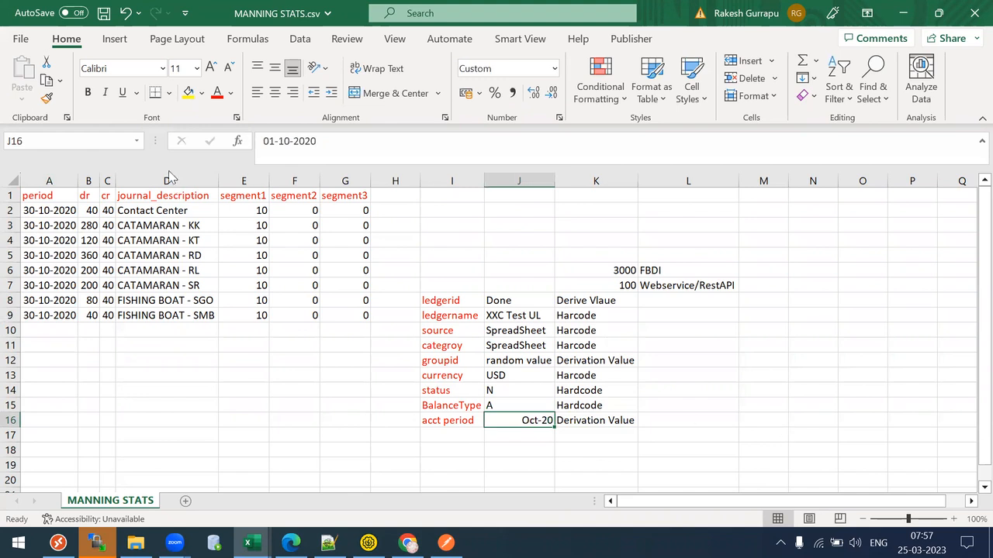
- Review the journal data block and its first row against the field mapping
drag(47, 192, 799, 469)
click(576, 385)
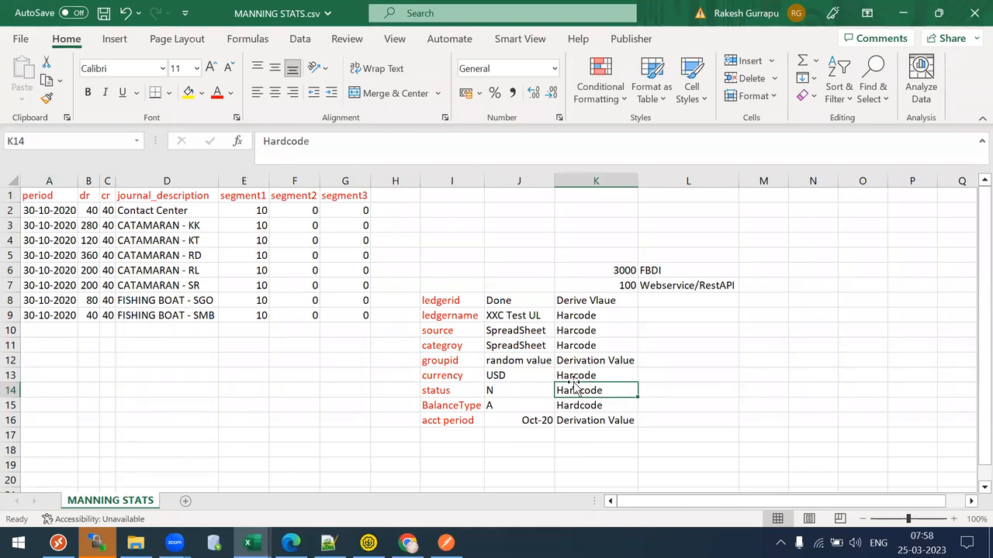
drag(40, 210, 45, 210)
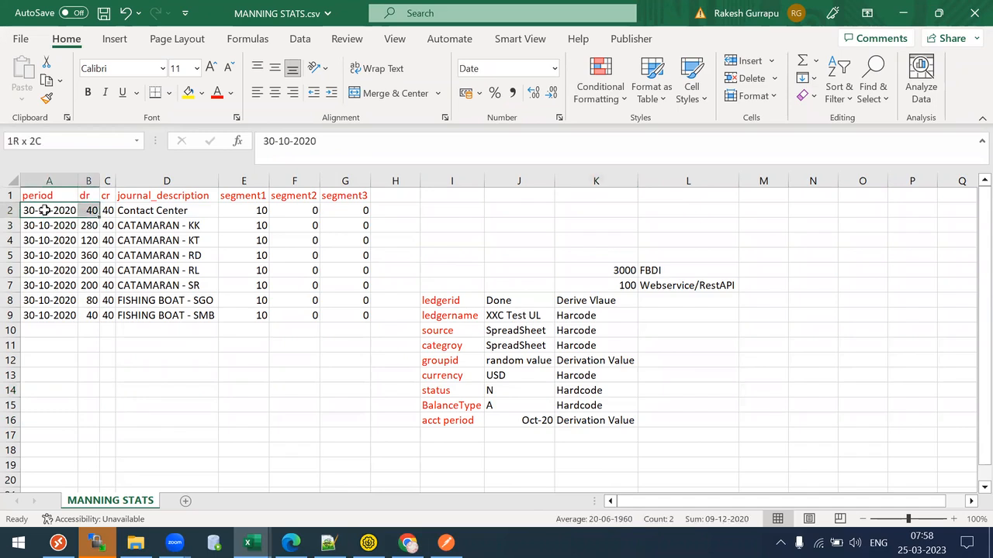
key(shift+Right)
key(shift+Right)
key(shift+Right)
key(shift+Right)
key(shift+Right)
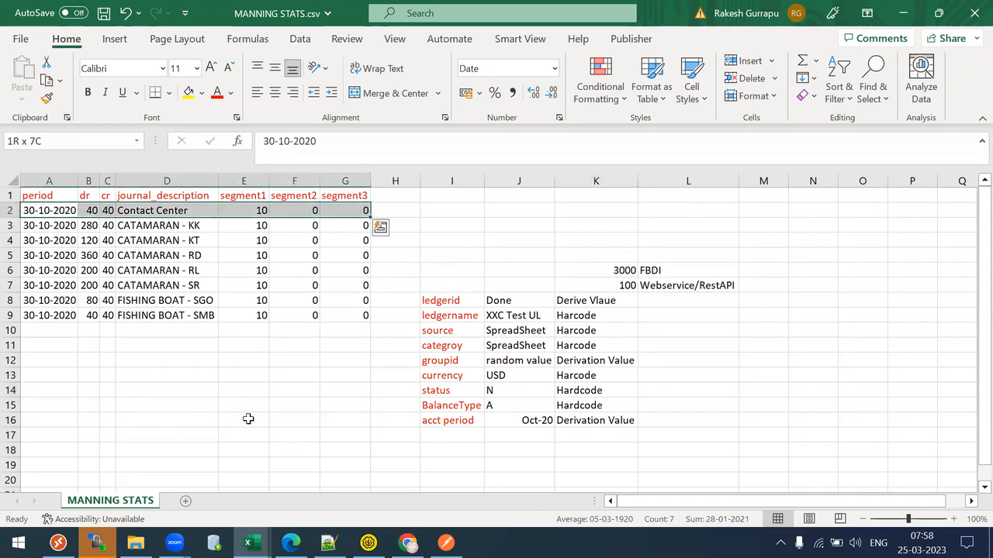
click(368, 543)
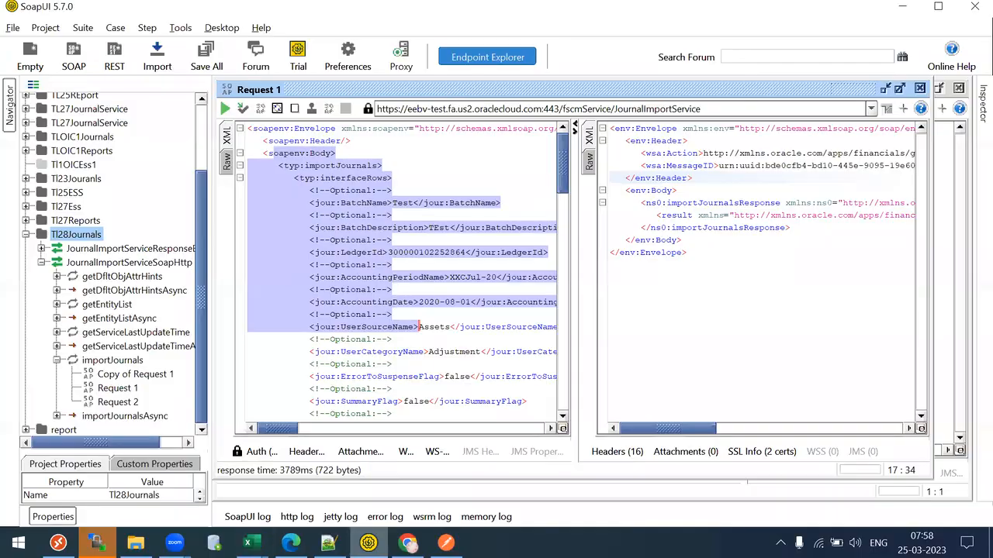
key(alt+Tab)
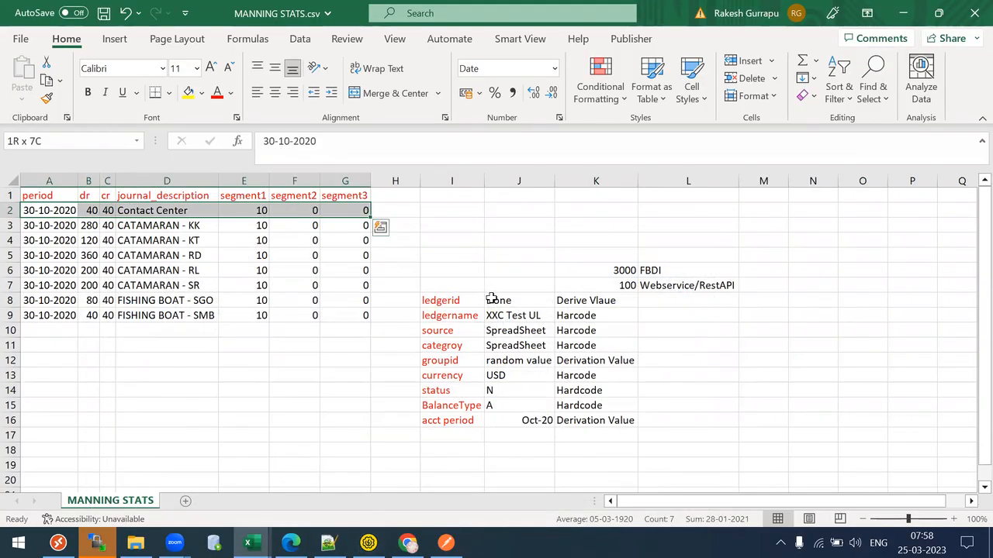
- Note 'harcode' in L8 for ledgerid and L16 for acct period, and 'hardcode' in L12 for groupid
click(497, 300)
click(667, 301)
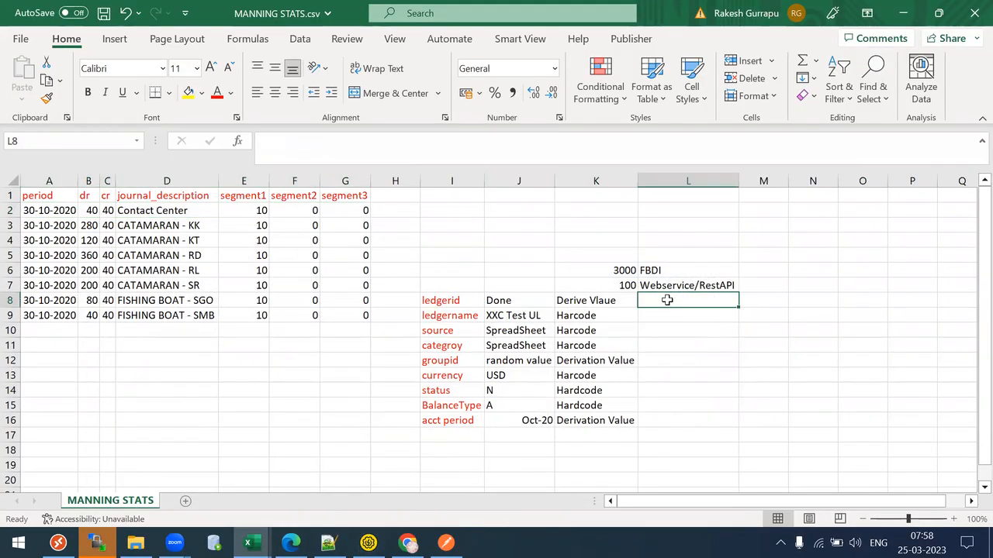
text(harcode)
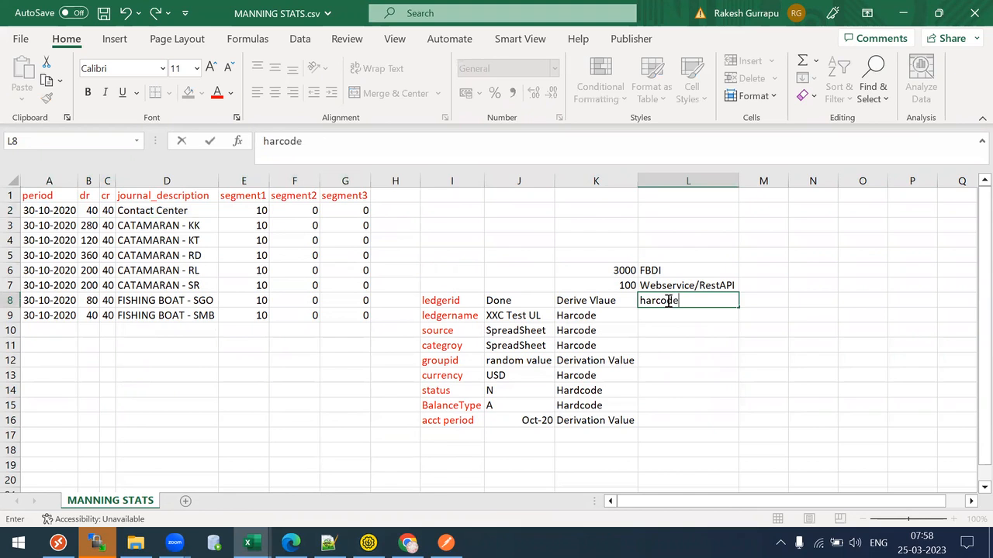
key(Return)
key(Down)
key(Down)
key(Down)
key(Down)
key(Down)
key(Down)
key(Down)
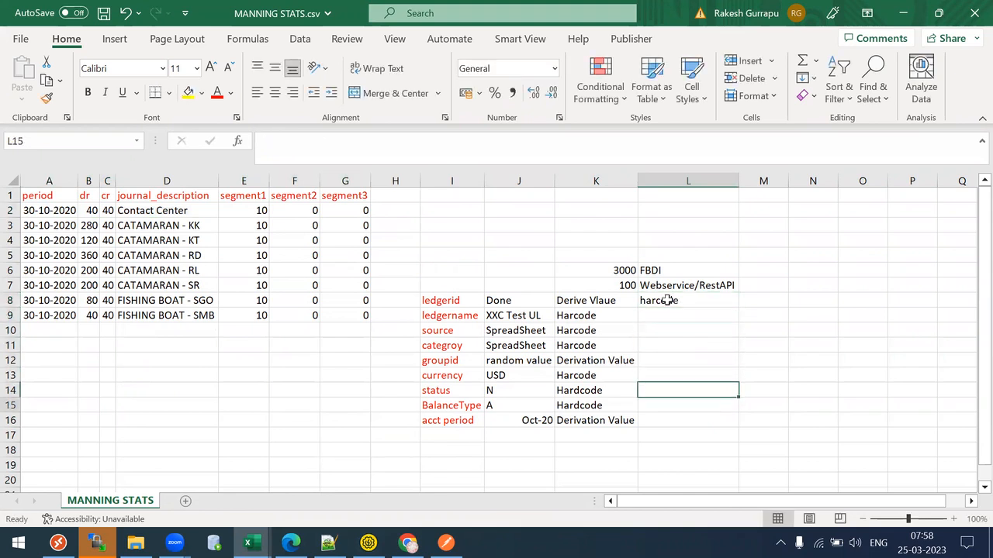
text(harcode)
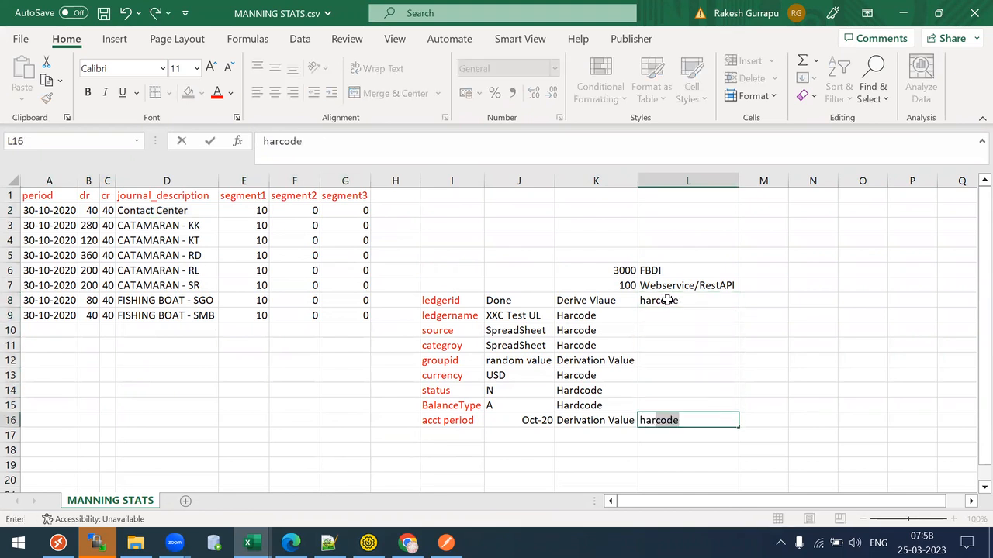
key(Up)
key(Up)
key(Up)
key(Up)
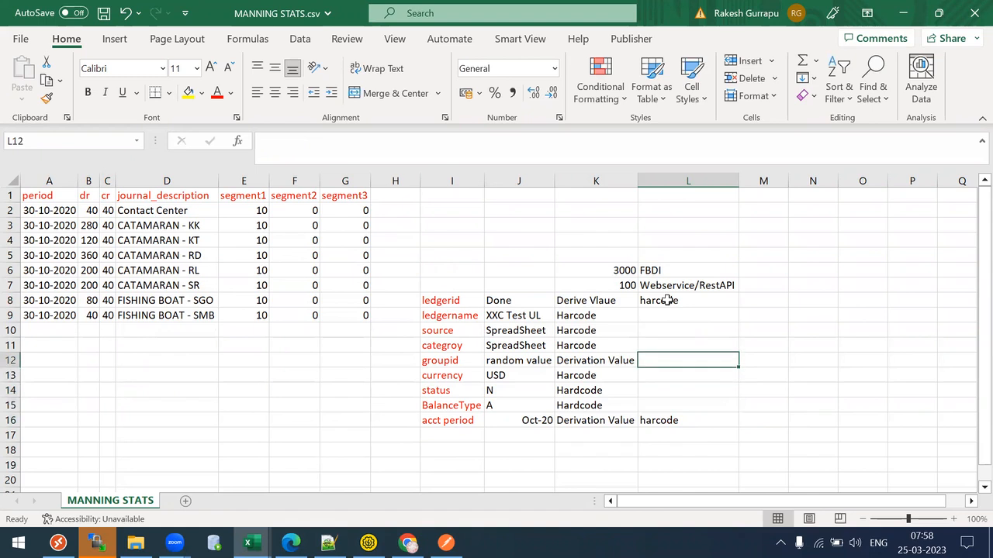
text(hard)
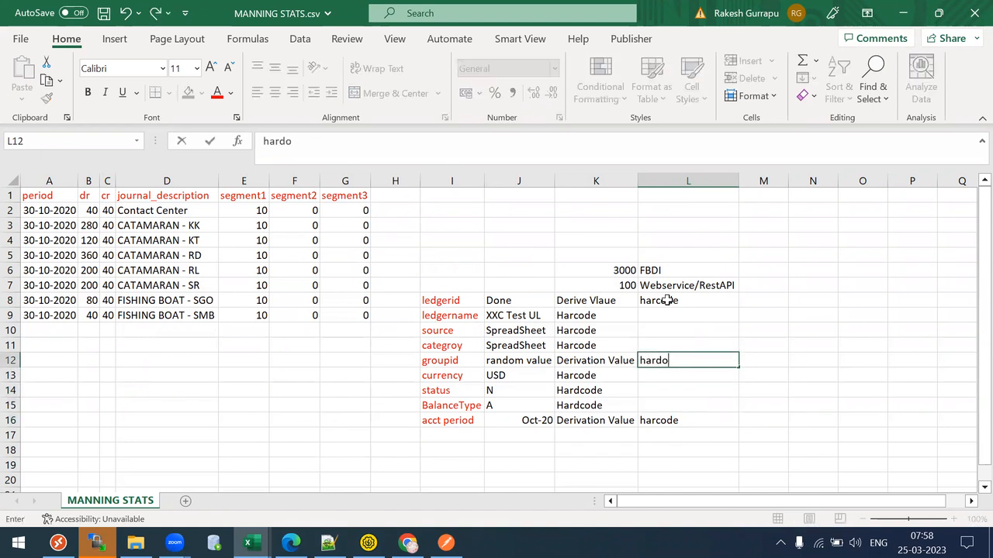
text(code)
click(518, 332)
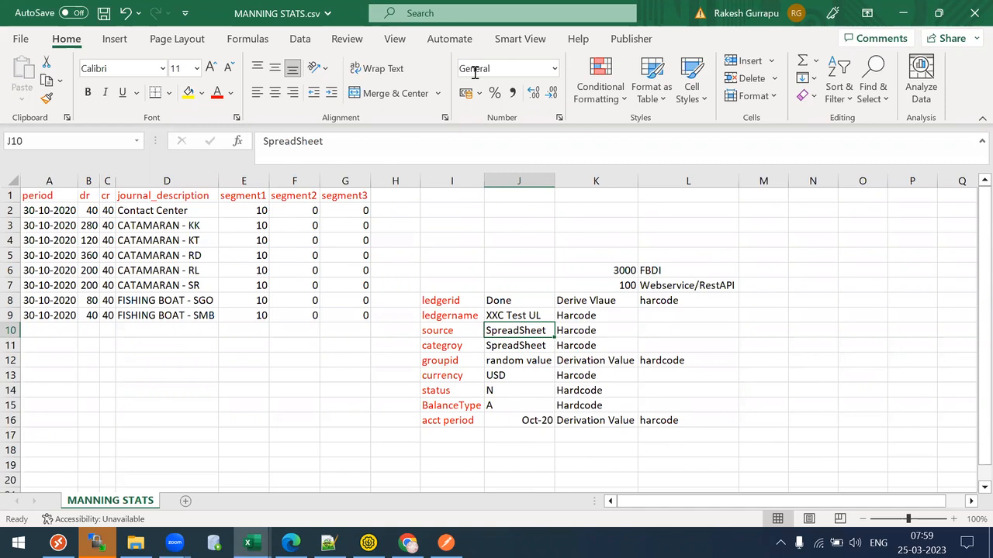
click(369, 543)
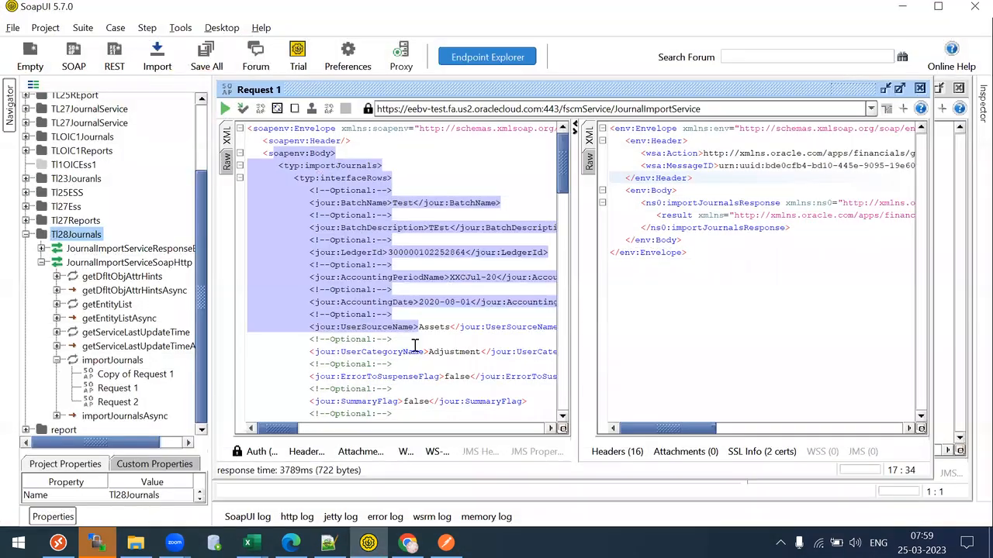
- Collapse the Tl28Journals project in the SoapUI navigator
click(415, 349)
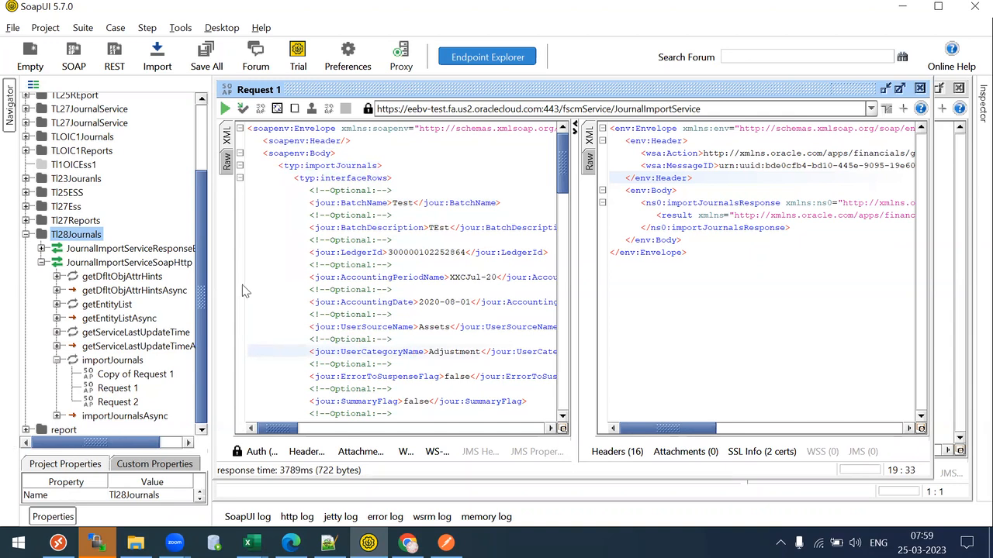
mouse_move(211, 273)
mouse_down()
mouse_move(232, 273)
mouse_move(209, 274)
mouse_up()
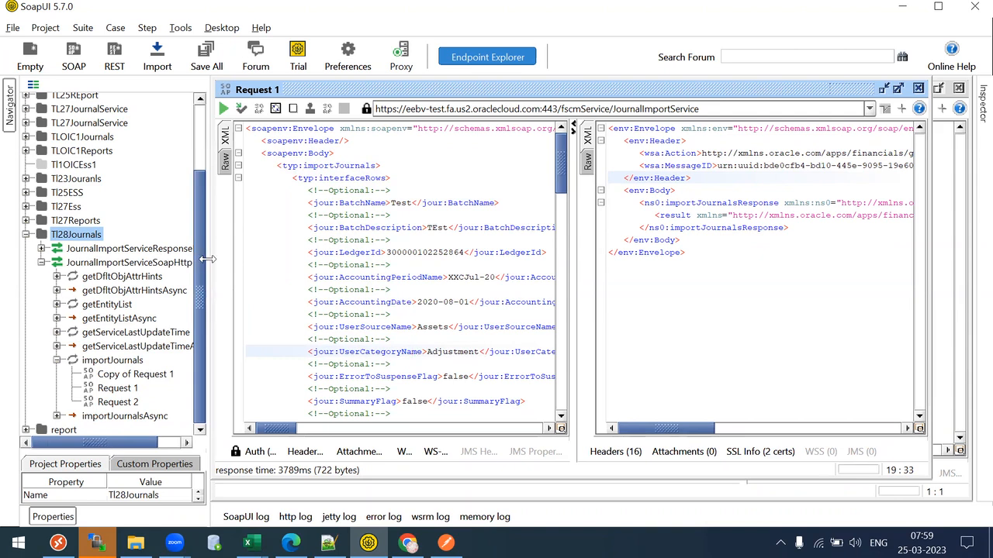
click(26, 234)
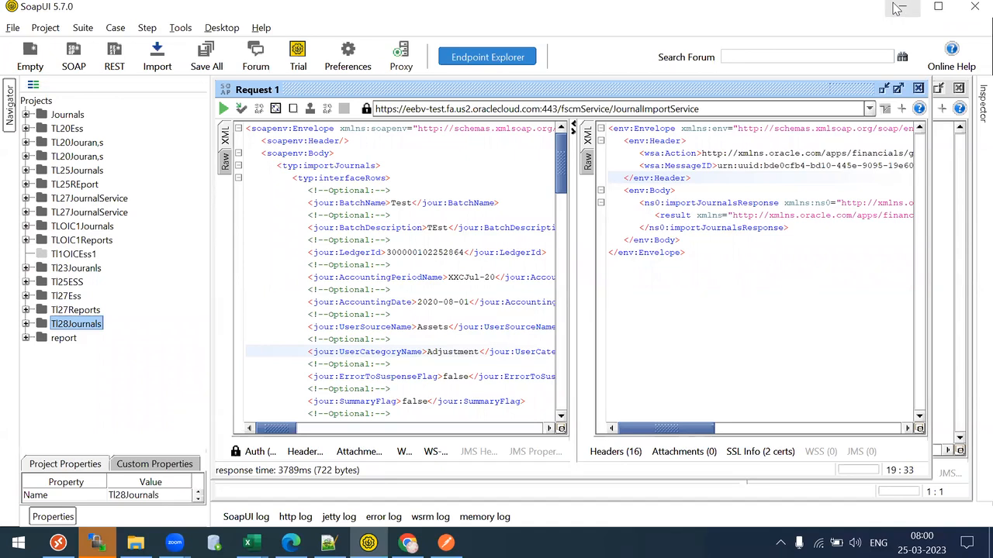
- Trim the Create Journal page address to the oraclecloud.com host to load the Fusion home page
click(408, 543)
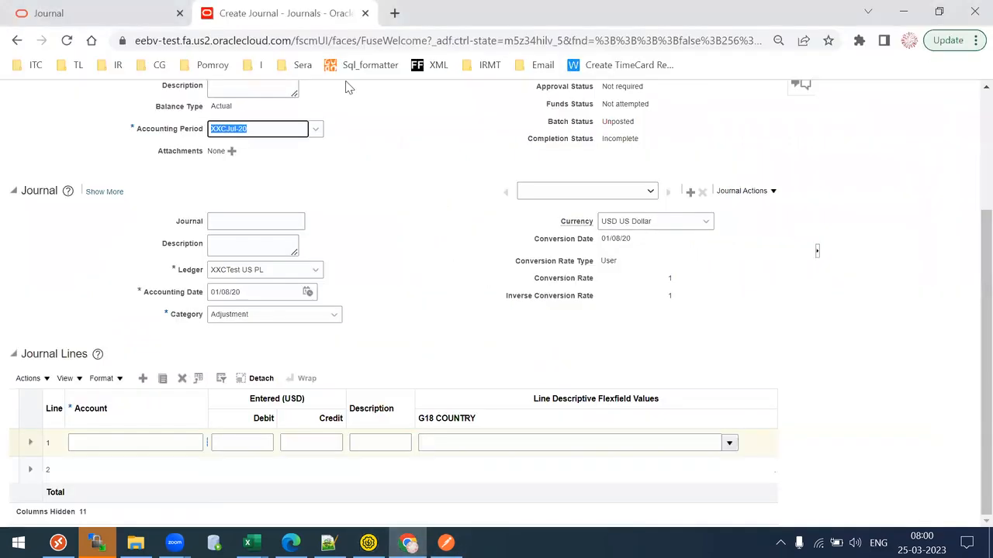
click(236, 43)
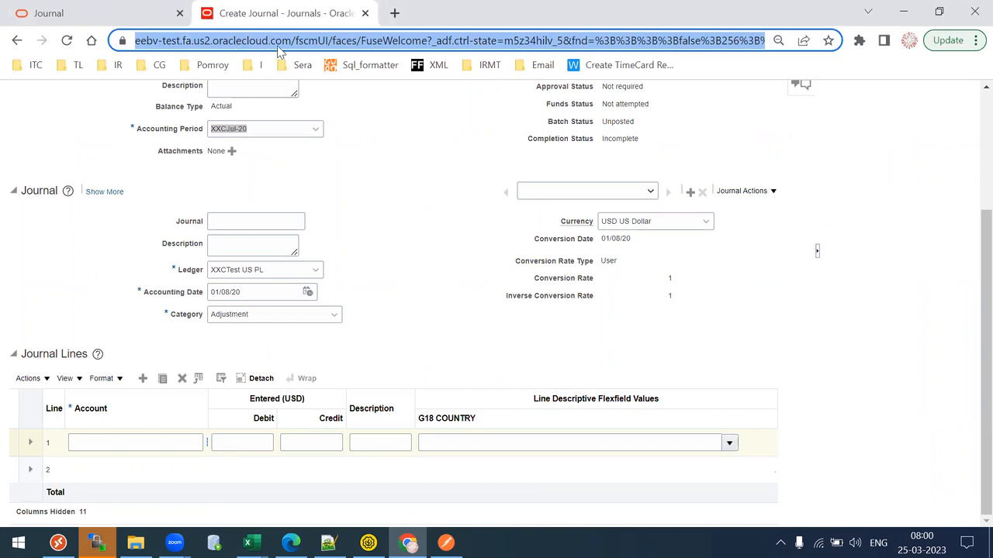
click(291, 43)
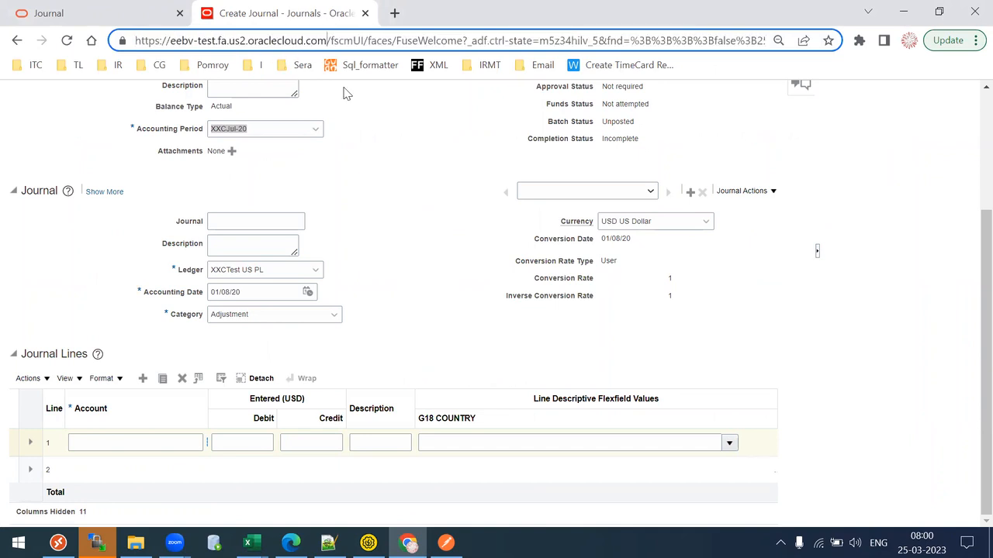
key(shift+End)
key(BackSpace)
key(Return)
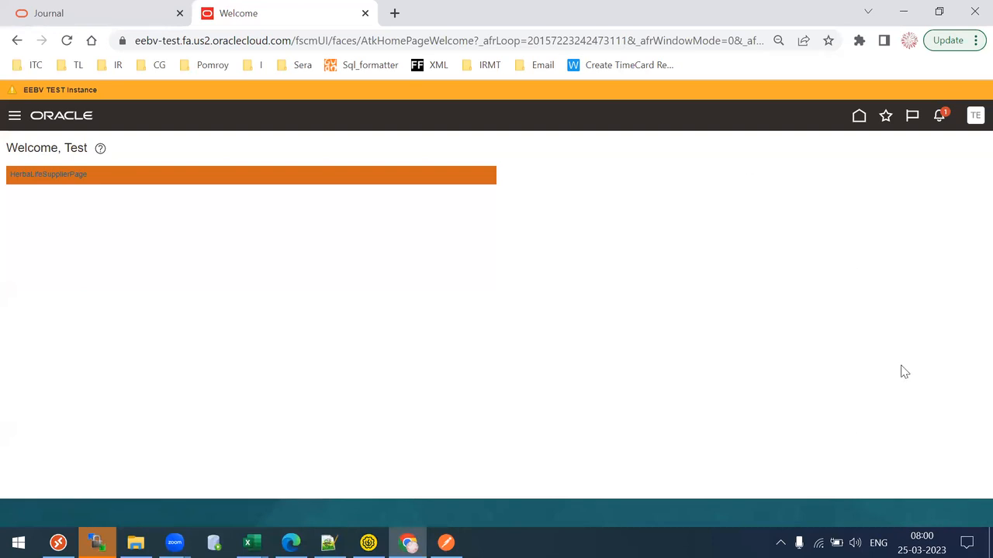
- In Setup and Maintenance, search 'Manage EnterPrise Sch%' and open the Financials job definitions task
click(974, 118)
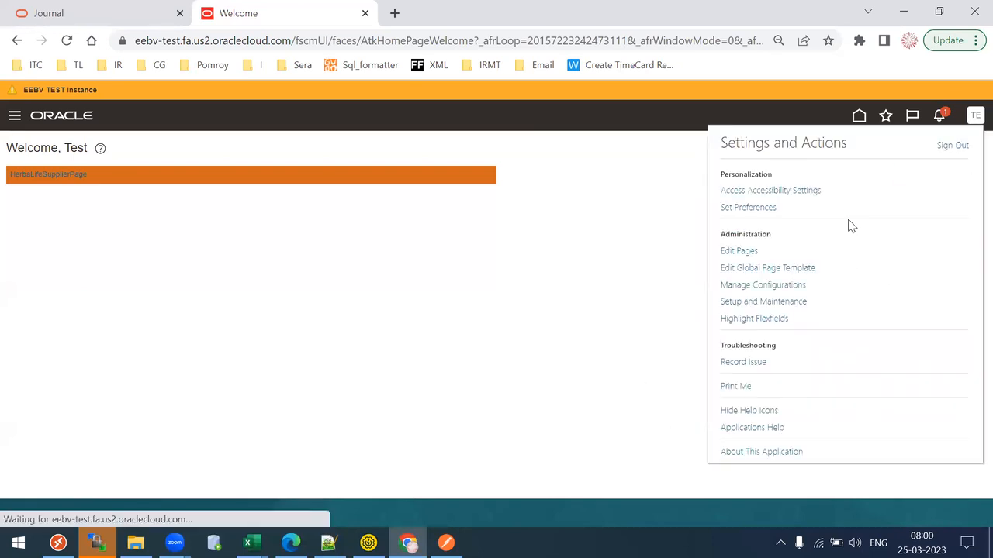
click(779, 302)
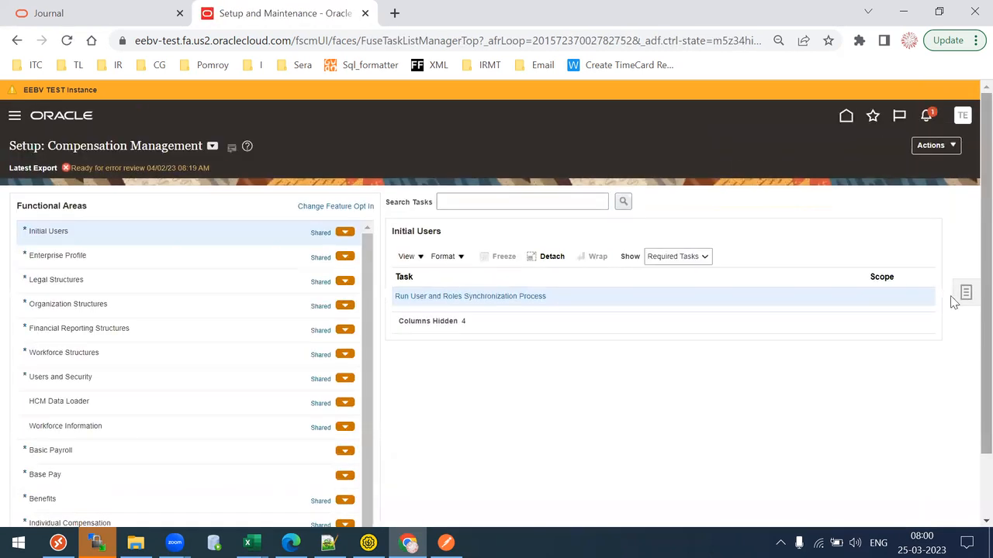
click(965, 292)
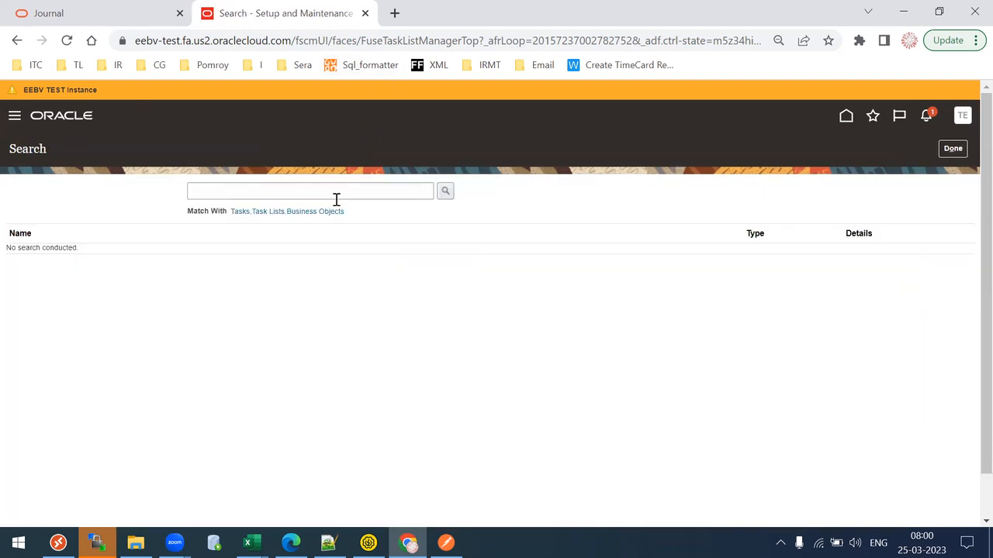
click(336, 196)
text(ma)
key(Down)
key(Down)
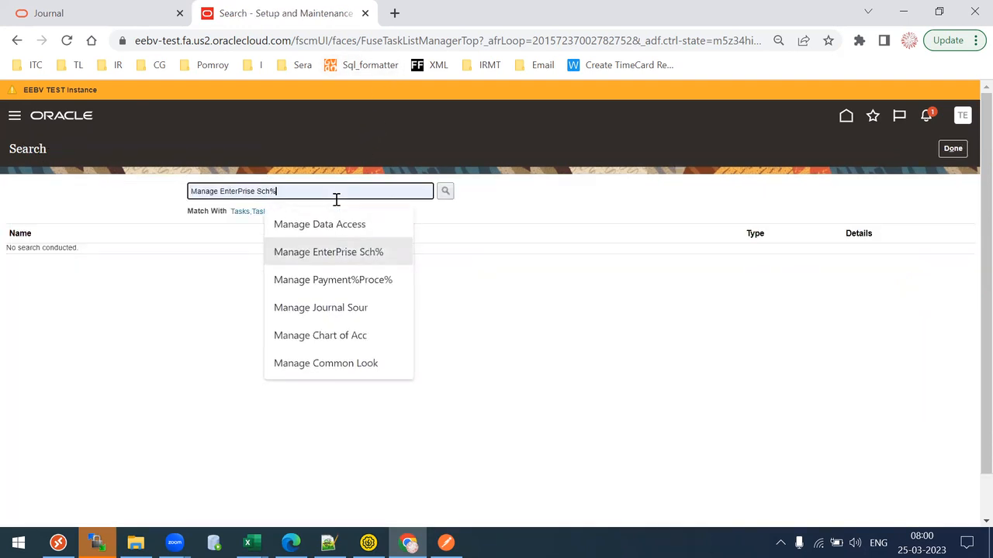
key(Return)
key(Return)
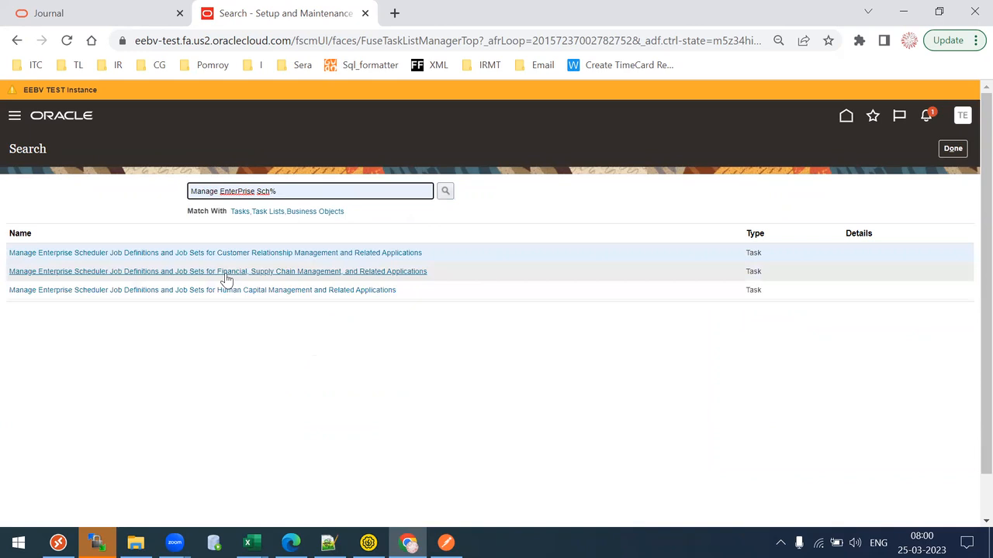
click(221, 271)
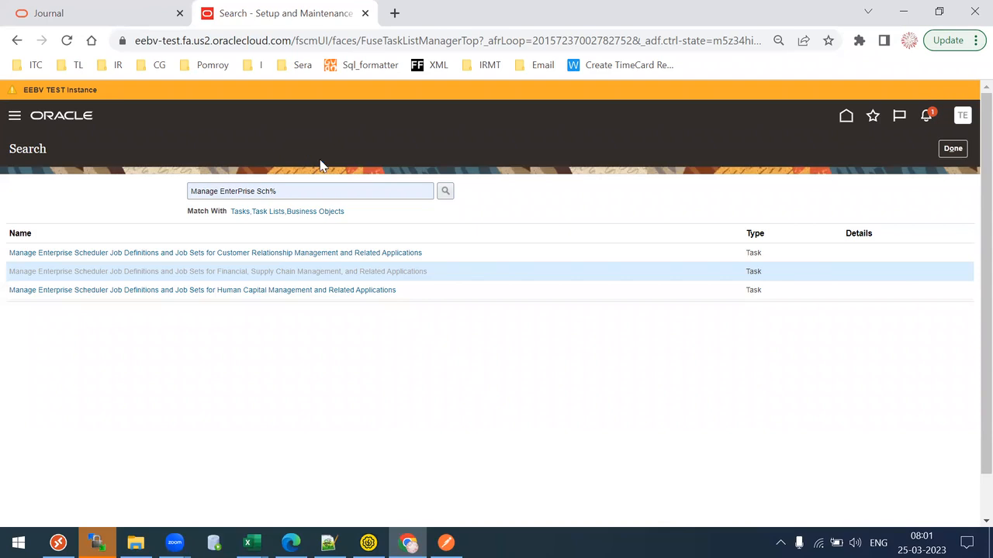
- Filter the job definitions by Display Name 'Import Journals', then go to the Journal documentation tab
click(202, 256)
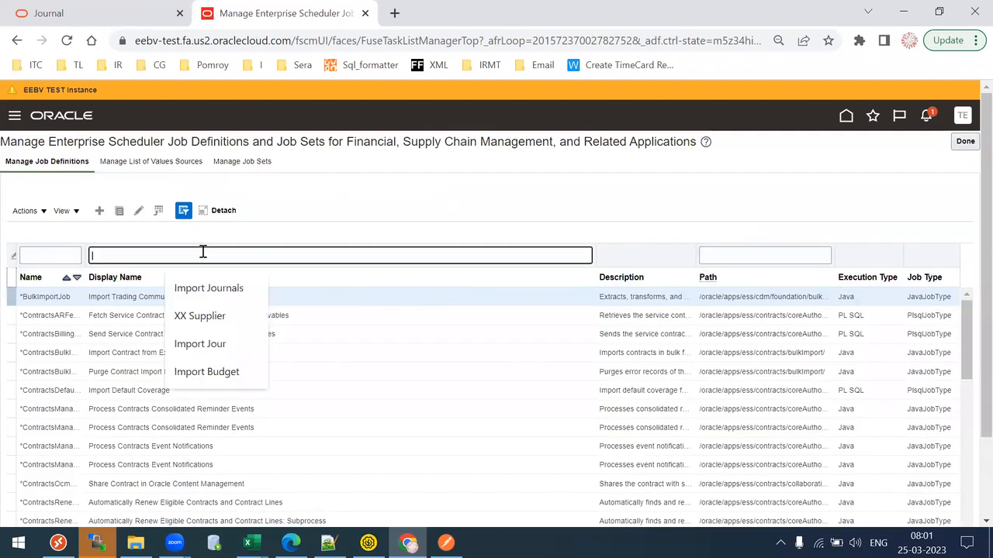
key(Down)
key(Return)
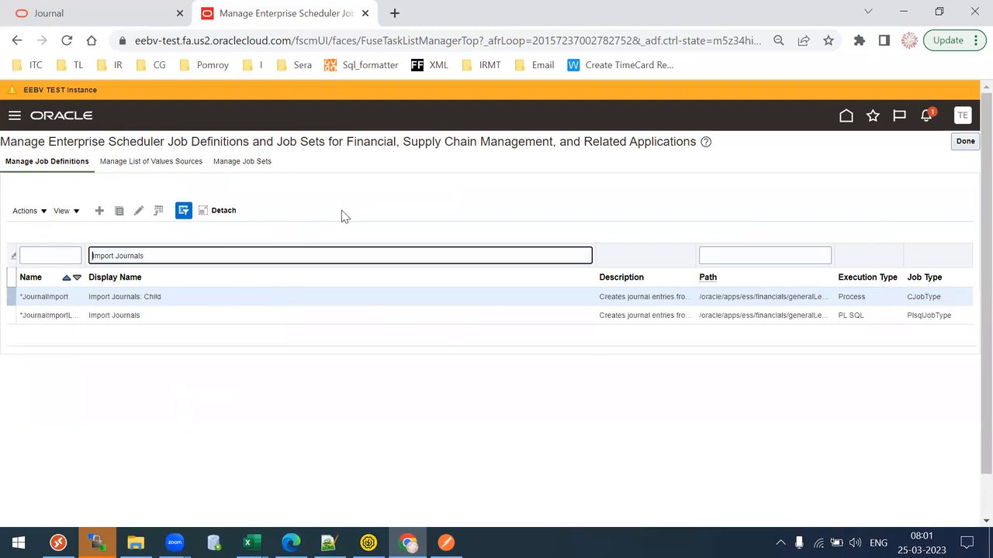
click(89, 6)
- Open the ERP Integration Service documentation page and select its service WSDL URL
click(50, 289)
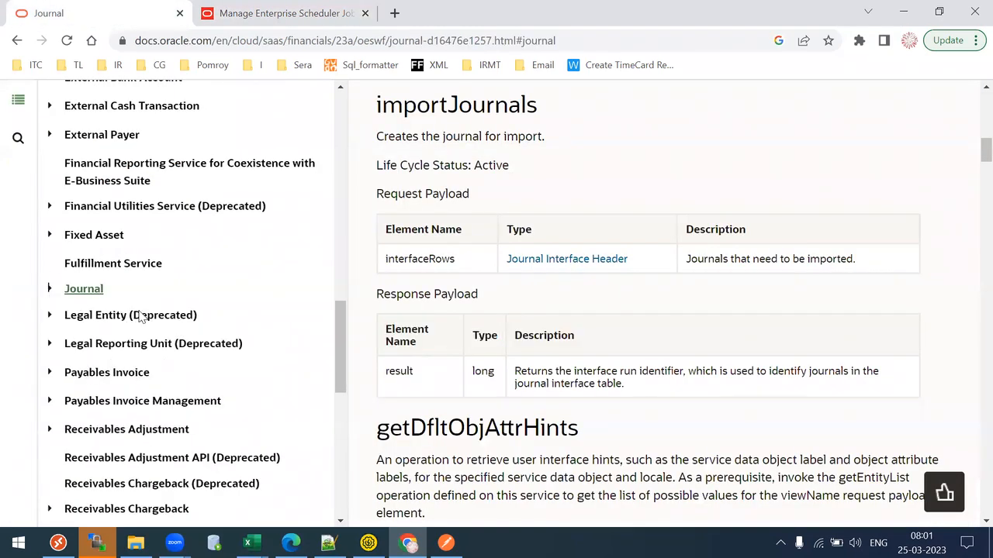
drag(335, 350, 345, 208)
scroll(347, 251, down, 5)
click(83, 247)
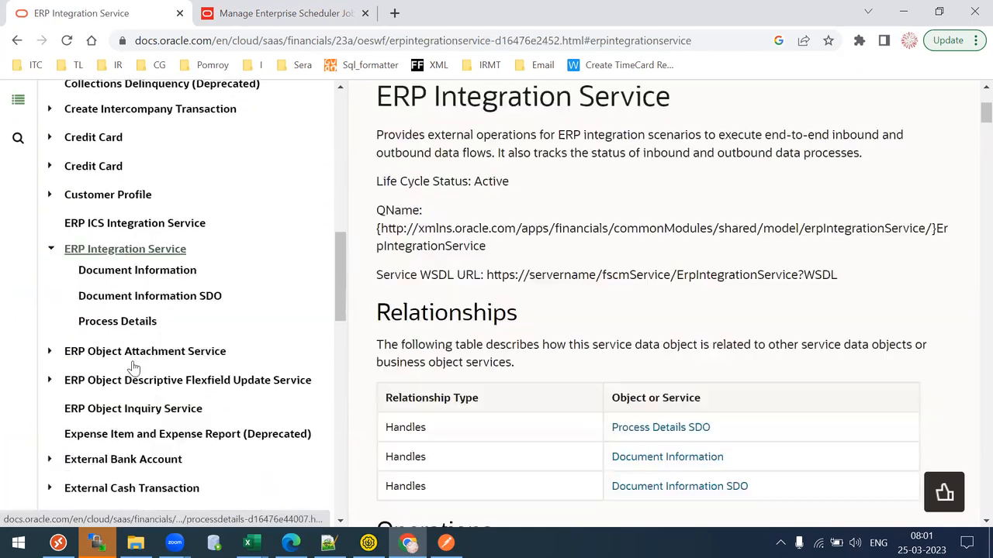
scroll(133, 367, up, 1)
drag(392, 98, 628, 87)
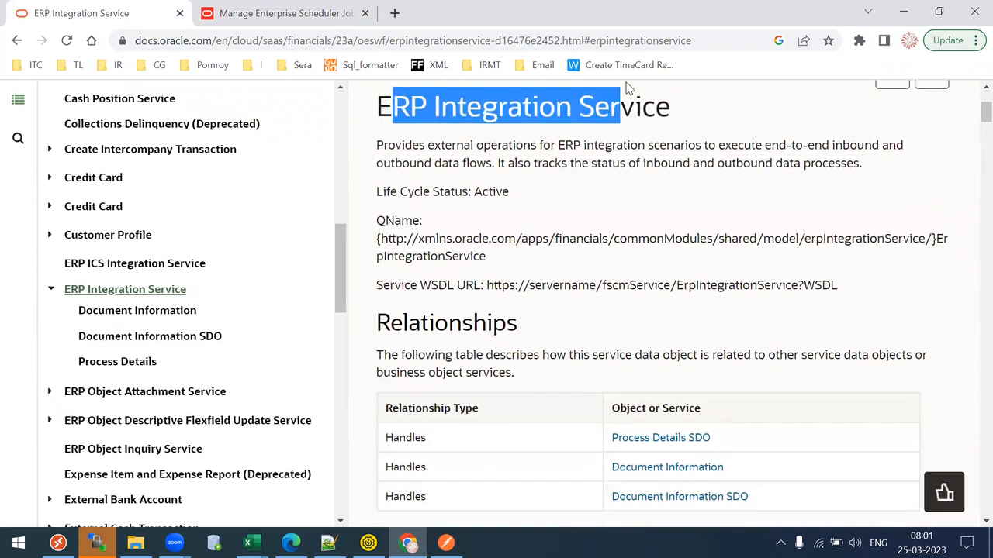
scroll(629, 87, up, 1)
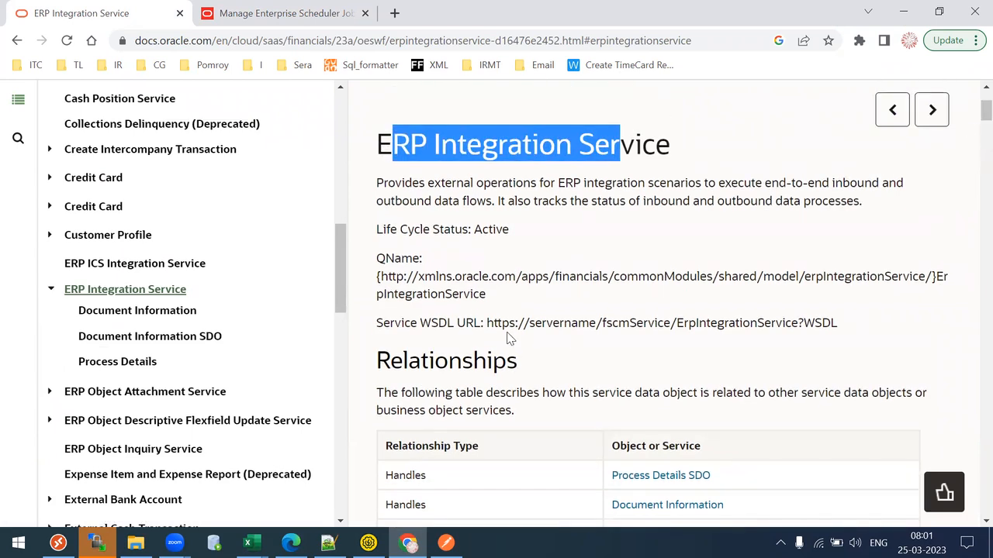
drag(485, 325, 884, 315)
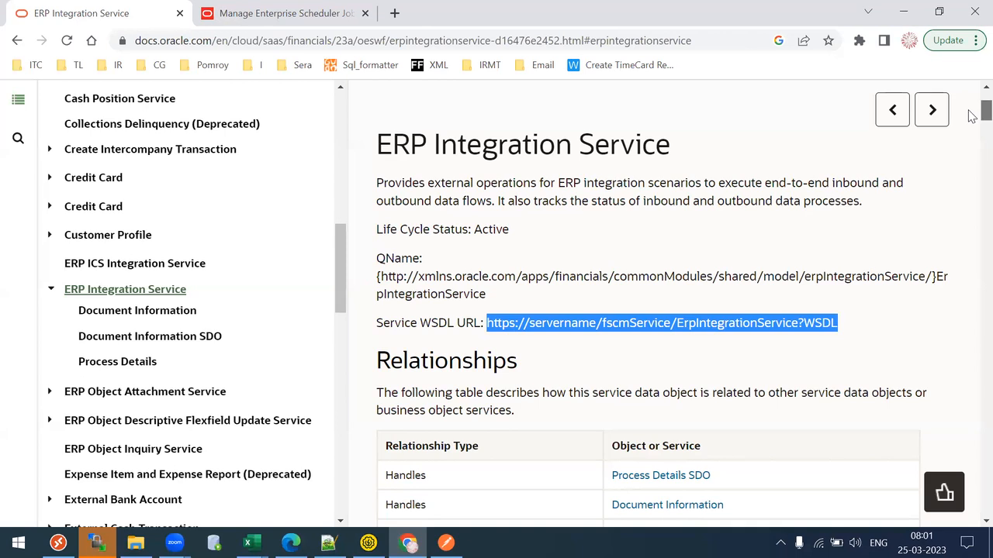
- Review the getESSJobStatus, submitESSJobRequest and submitJobWithOutput operations, then select the full Service WSDL URL
scroll(972, 116, down, 4)
scroll(972, 135, down, 2)
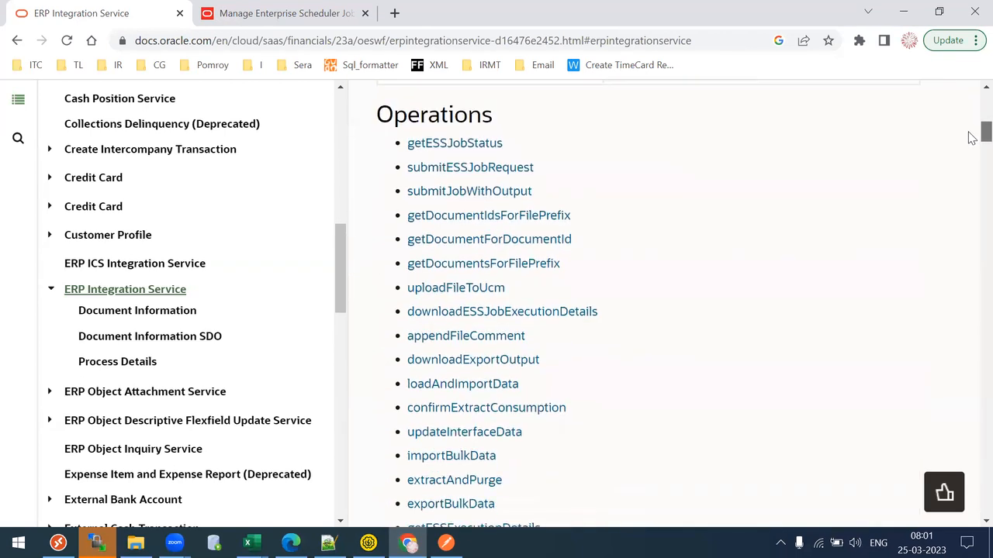
drag(511, 138, 404, 130)
click(548, 157)
drag(548, 157, 399, 155)
click(548, 184)
drag(548, 184, 390, 189)
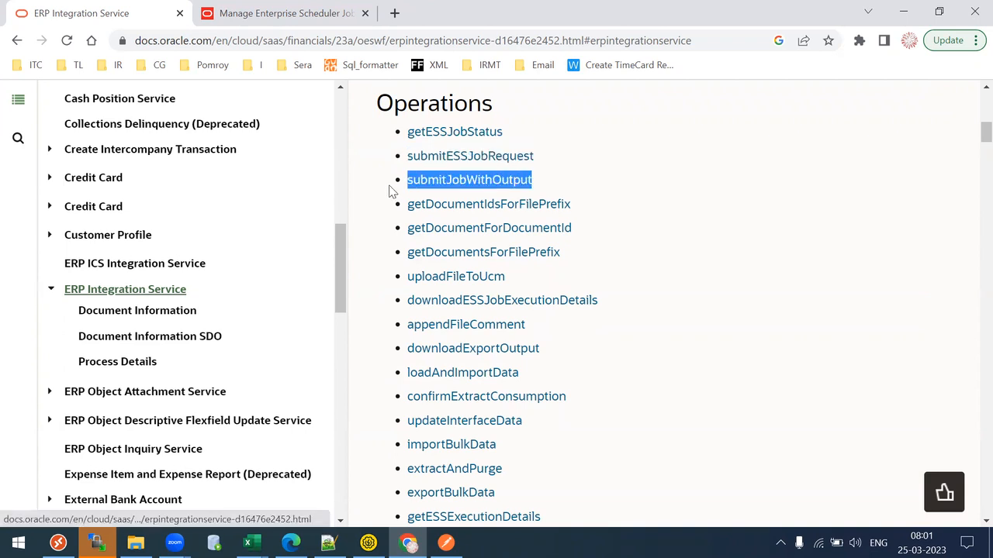
drag(531, 267, 432, 272)
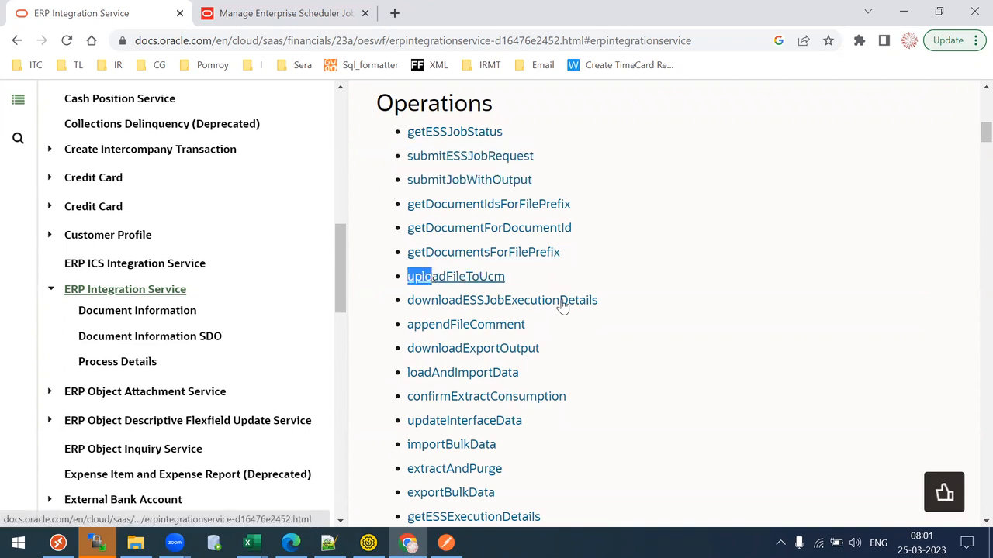
drag(971, 136, 971, 145)
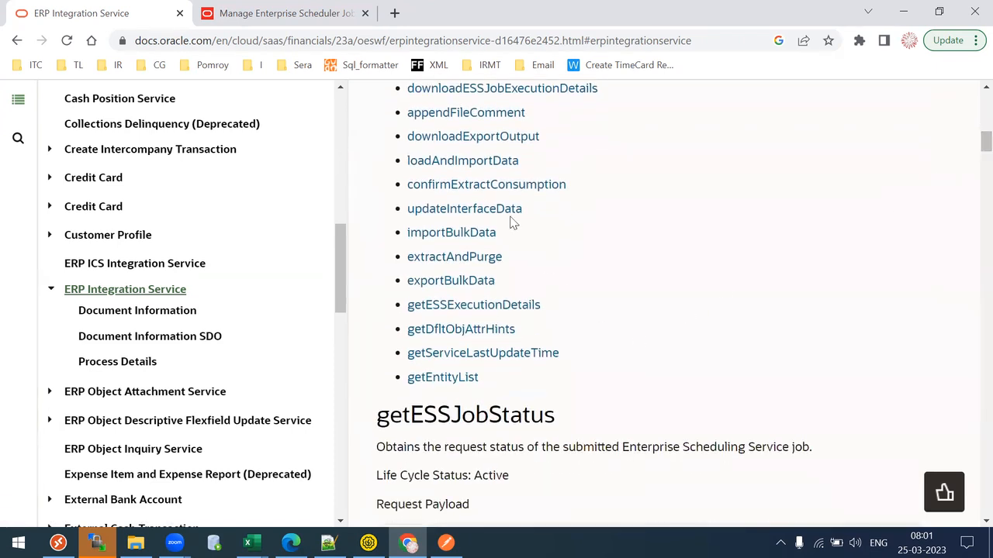
drag(972, 152, 972, 118)
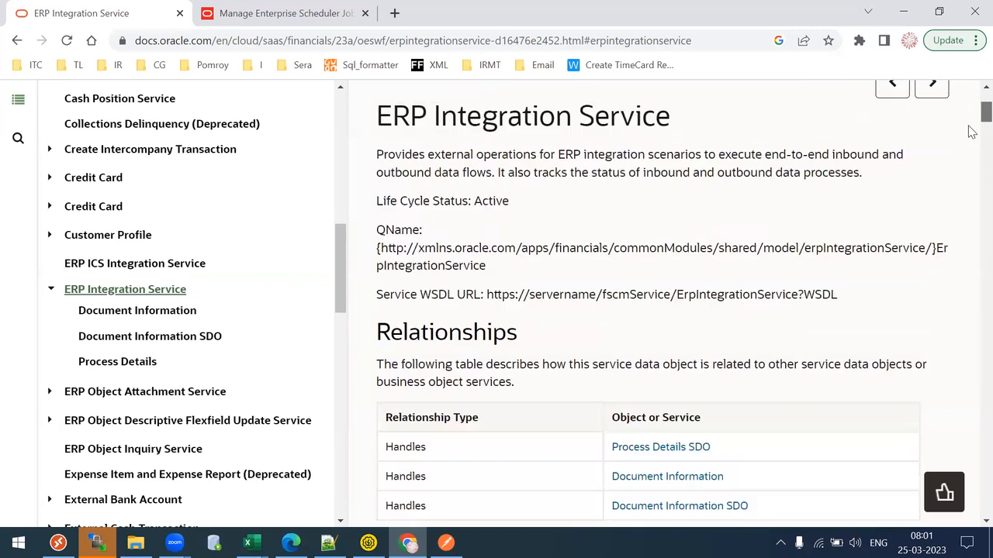
drag(485, 294, 853, 297)
key(ctrl+c)
- Paste the WSDL URL on line 122 and copy the server host from the Fusion page address
key(alt+Tab)
key(alt+Tab)
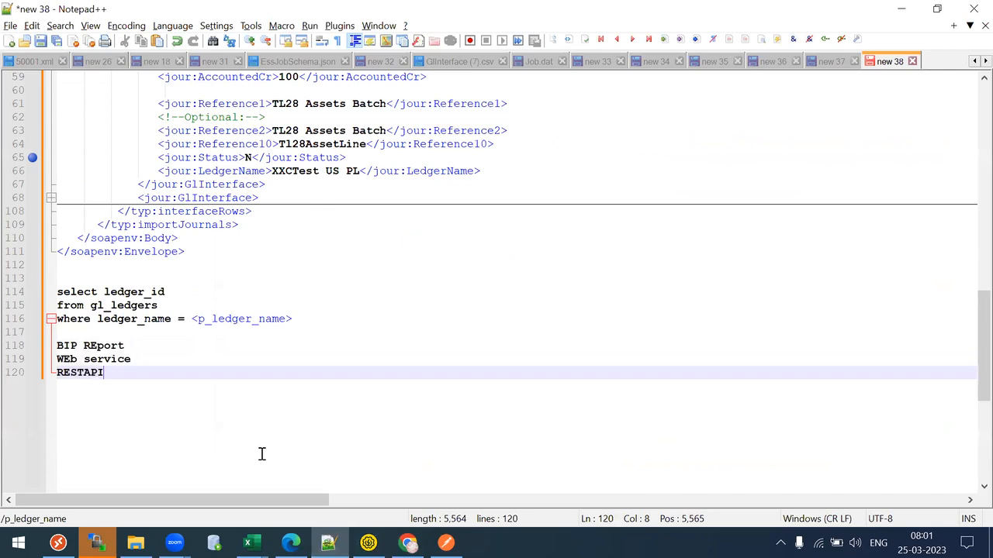
key(Return)
key(Return)
key(ctrl+v)
click(407, 543)
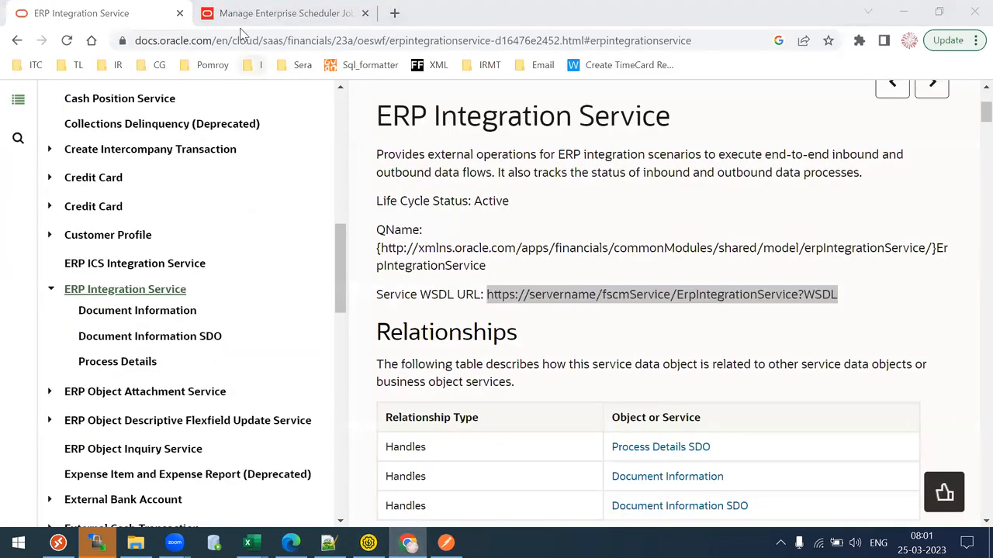
click(239, 13)
click(268, 45)
click(286, 45)
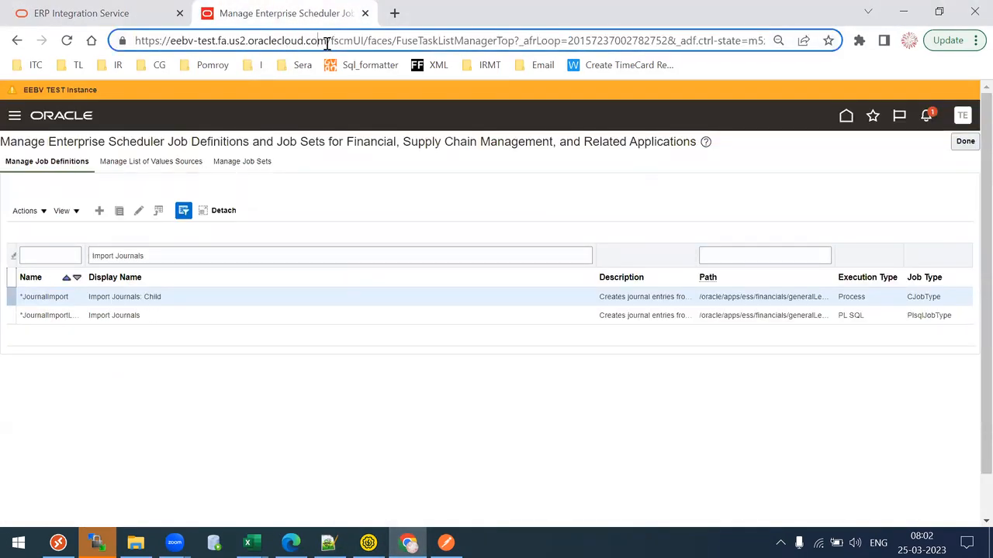
drag(328, 44, 49, 67)
key(ctrl+c)
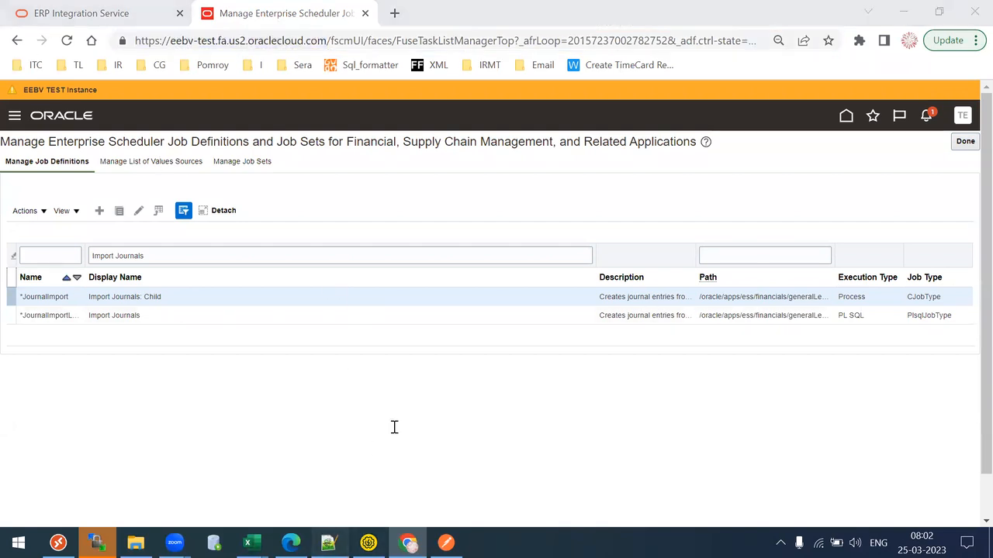
key(alt+Tab)
key(Home)
key(Right)
key(Right)
key(Right)
key(Right)
key(Right)
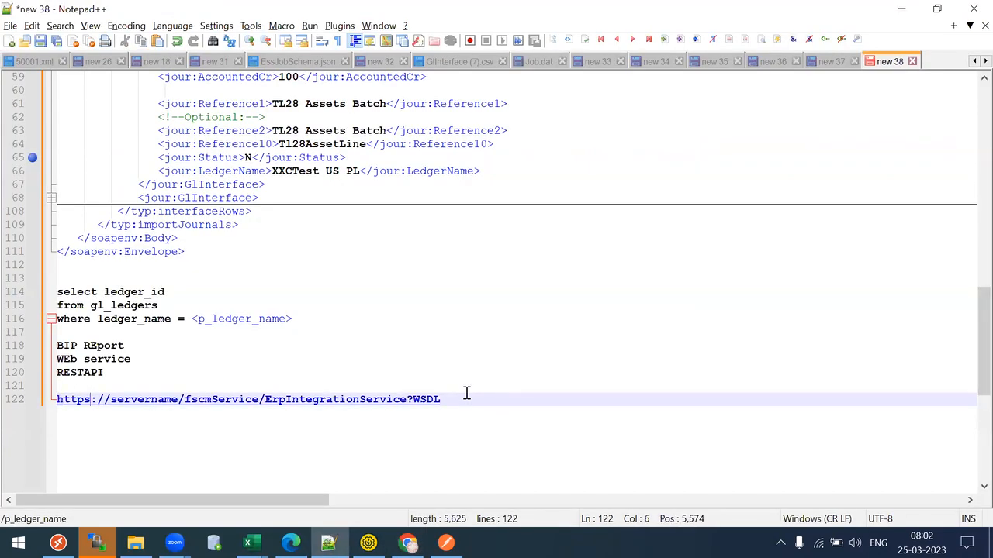
key(Right)
key(shift+Right)
key(ctrl+shift+Right)
key(ctrl+v)
key(Home)
key(shift+Right)
key(shift+Right)
key(shift+Right)
key(shift+Right)
key(shift+Right)
key(shift+Right)
key(shift+Right)
key(shift+Right)
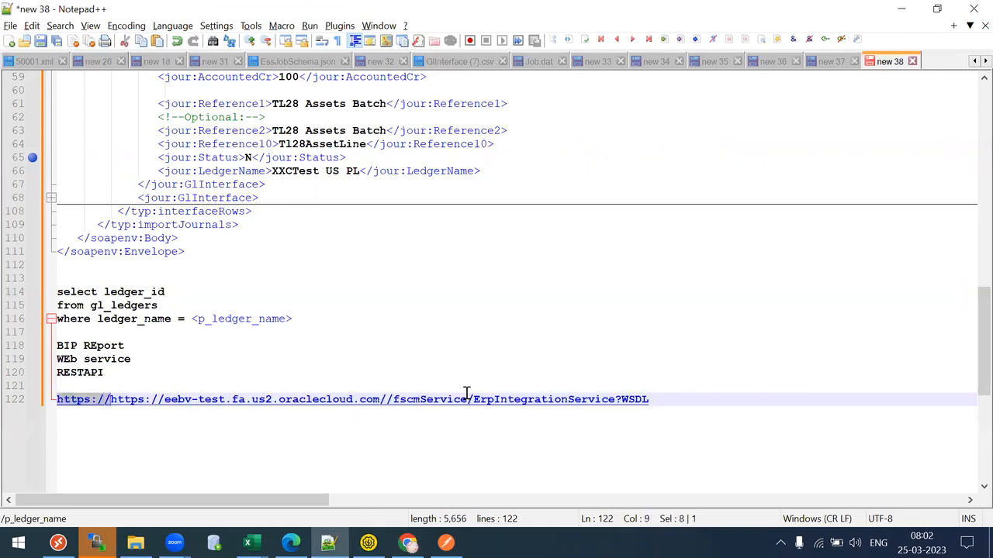
key(Delete)
key(Right)
key(Right)
key(Right)
key(Right)
key(Right)
key(Right)
key(Right)
key(Right)
key(Right)
key(Right)
key(Right)
key(Right)
key(Right)
key(Right)
key(Right)
key(Right)
key(Right)
key(Right)
key(Right)
key(Right)
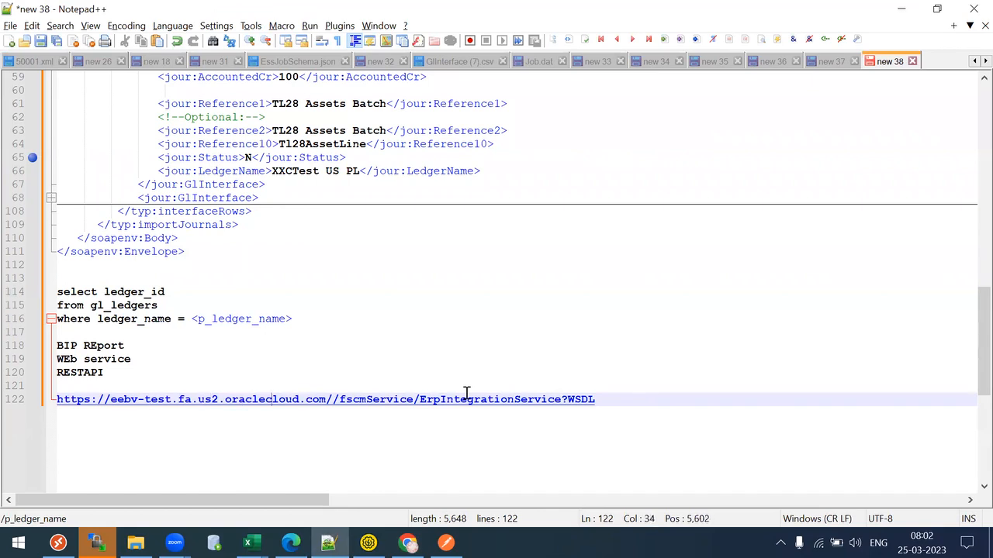
key(Delete)
key(Home)
key(shift+End)
key(ctrl+c)
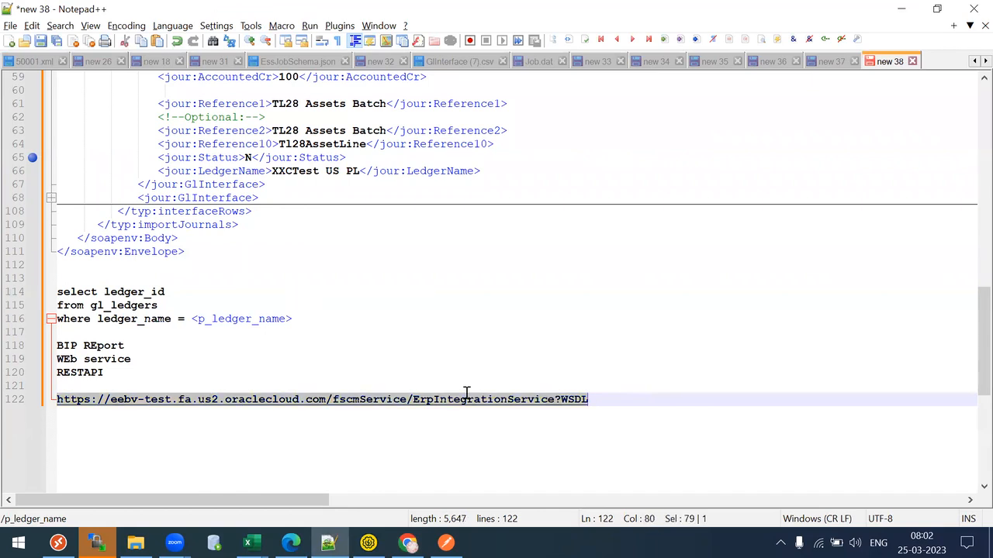
- Create SOAP project Tl28Ess from the pasted ErpIntegrationService WSDL URL
click(368, 542)
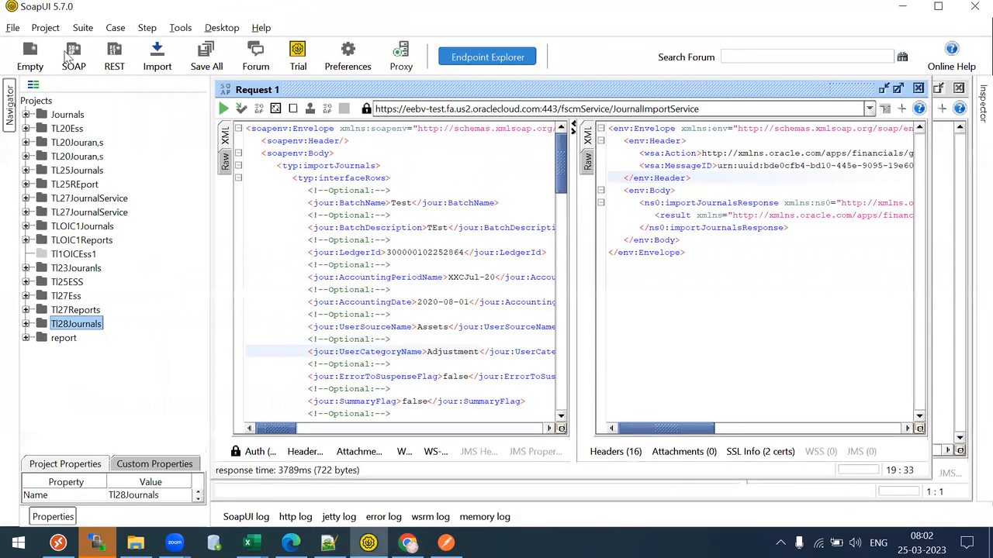
click(73, 54)
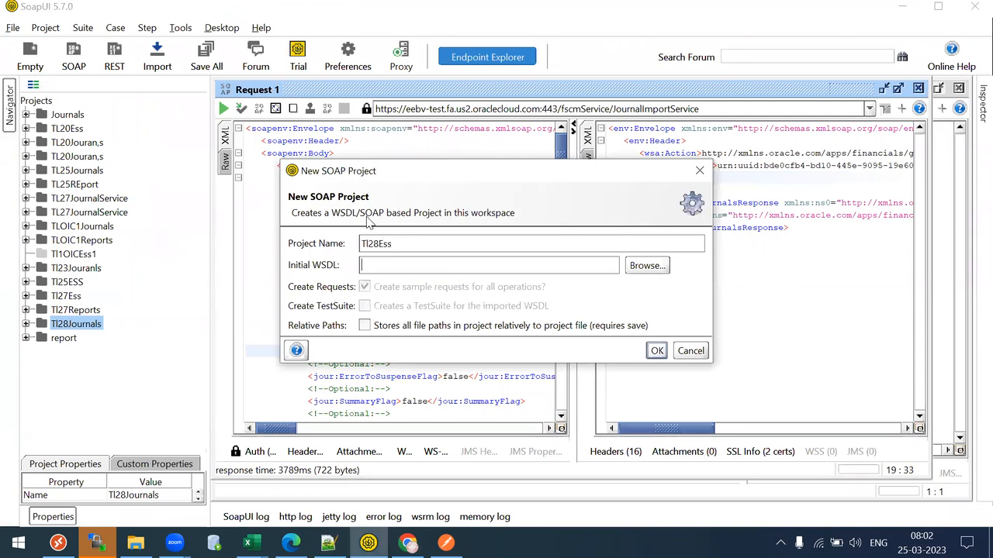
key(ctrl+v)
click(656, 352)
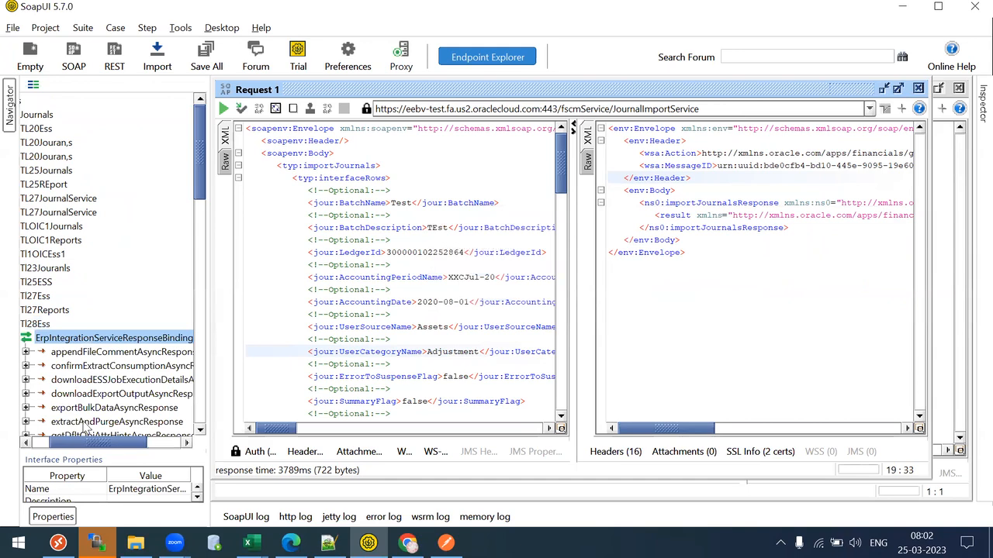
- Under ErpIntegrationServiceSoapHttp, open submitESSJobRequest's Request 1 in a maximized editor
drag(103, 443, 60, 443)
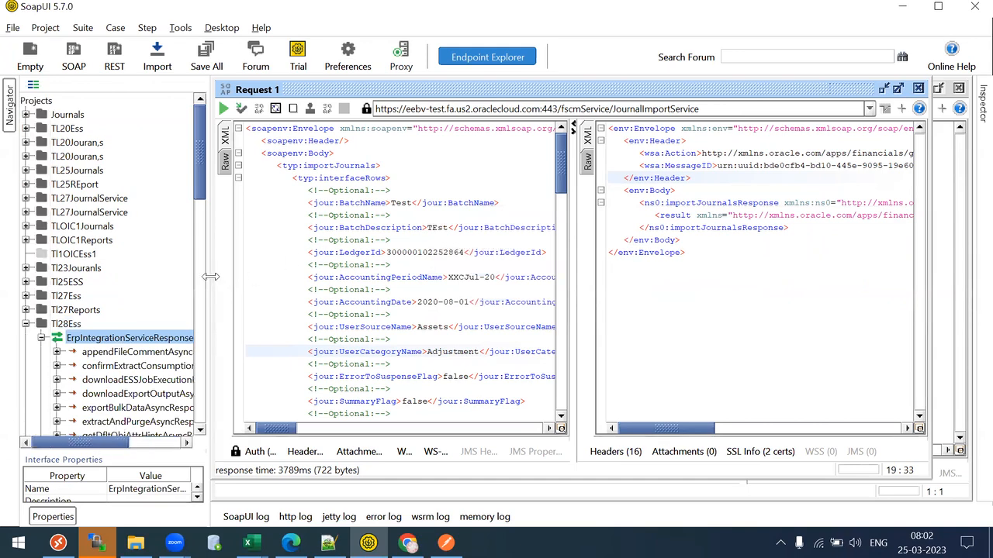
drag(211, 277, 236, 277)
drag(200, 143, 287, 206)
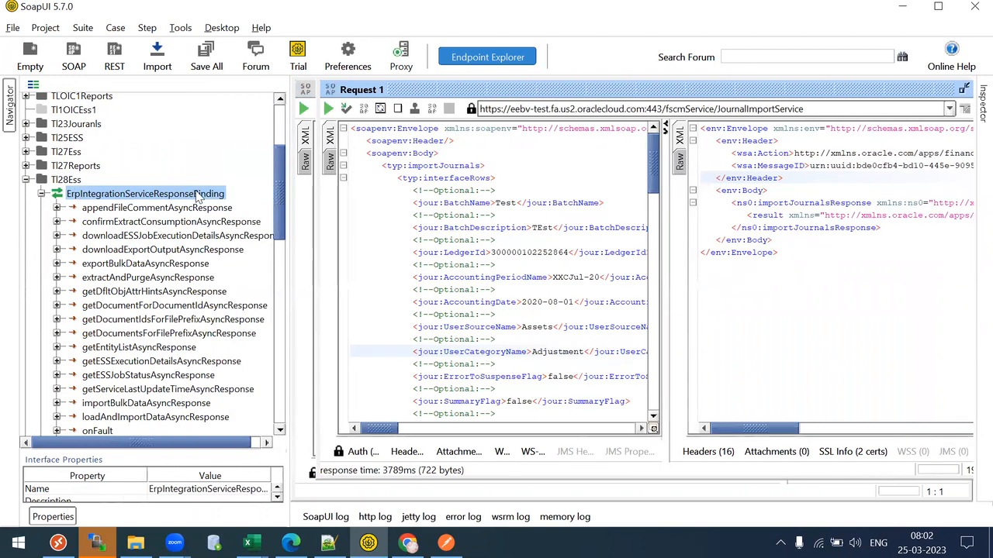
click(41, 194)
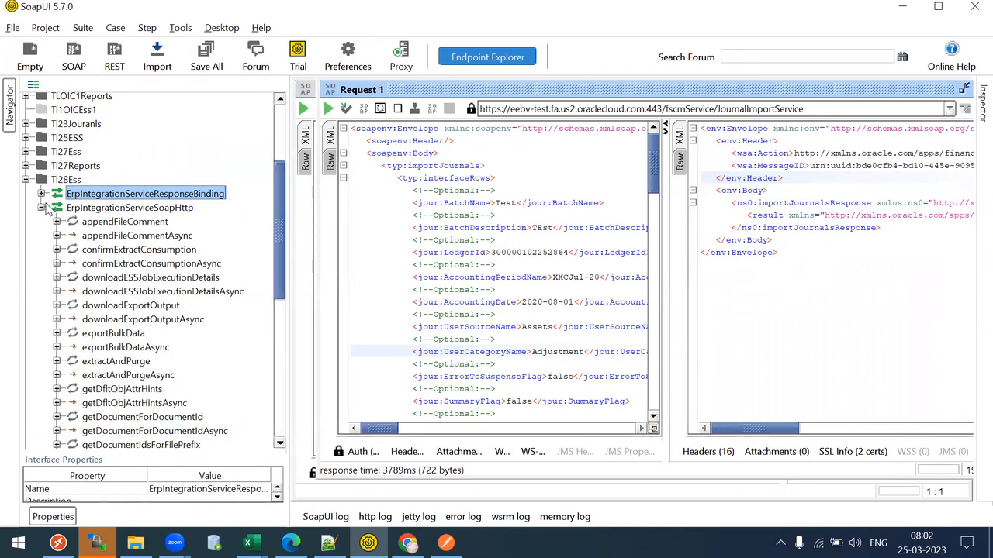
click(42, 209)
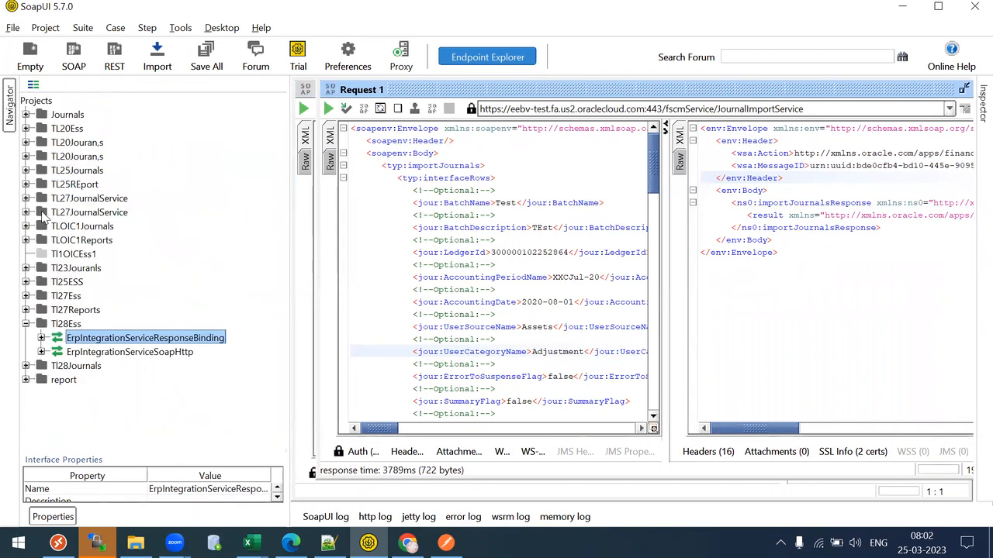
click(41, 351)
drag(274, 252, 282, 335)
scroll(62, 334, down, 2)
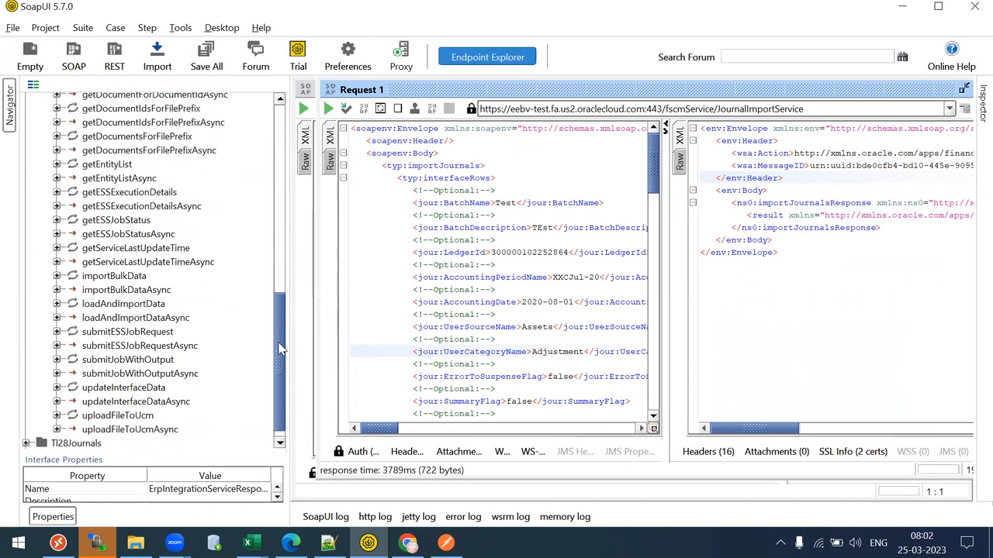
click(57, 332)
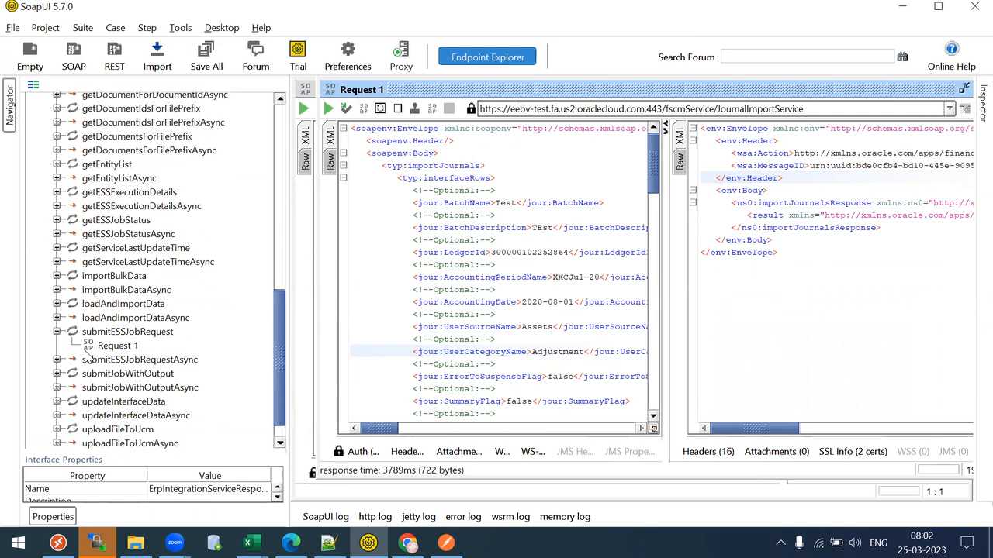
double_click(93, 347)
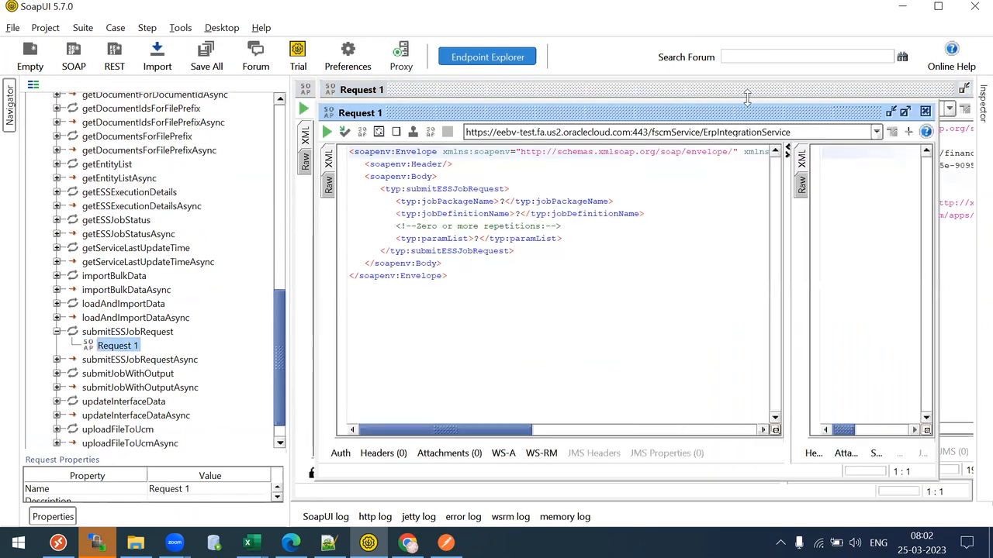
click(905, 111)
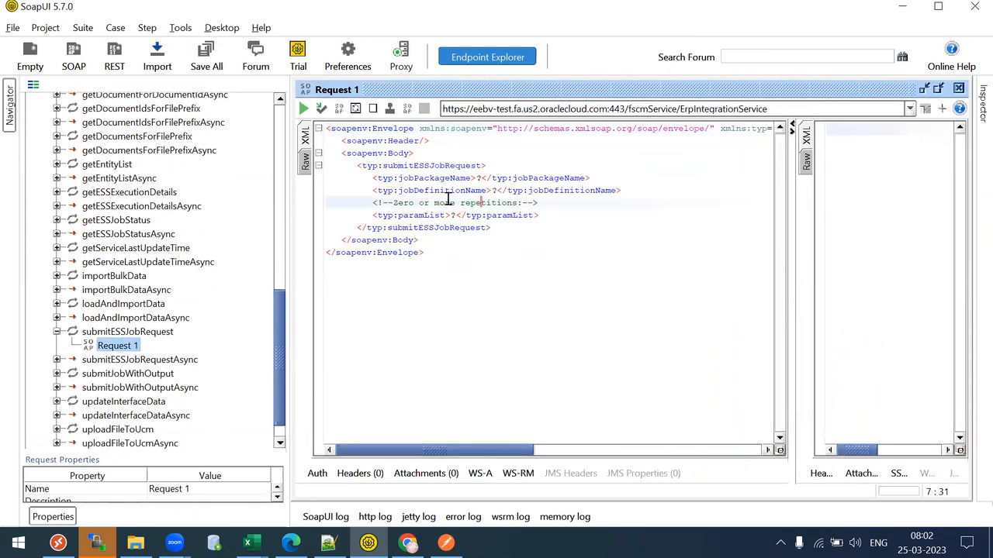
- Locate the jobPackageName and jobDefinitionName placeholders, then select the Import Journals job path in Oracle
drag(423, 178, 522, 179)
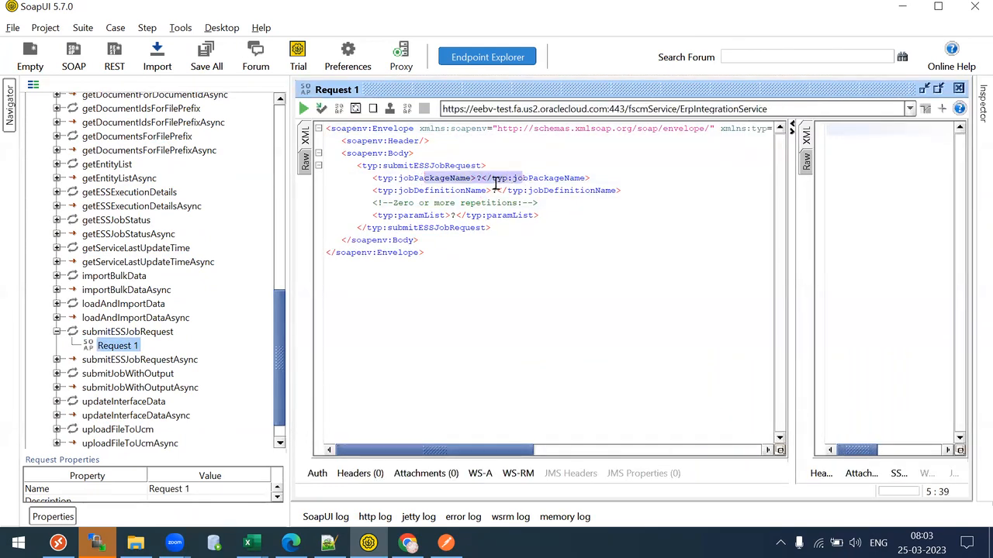
drag(463, 190, 532, 191)
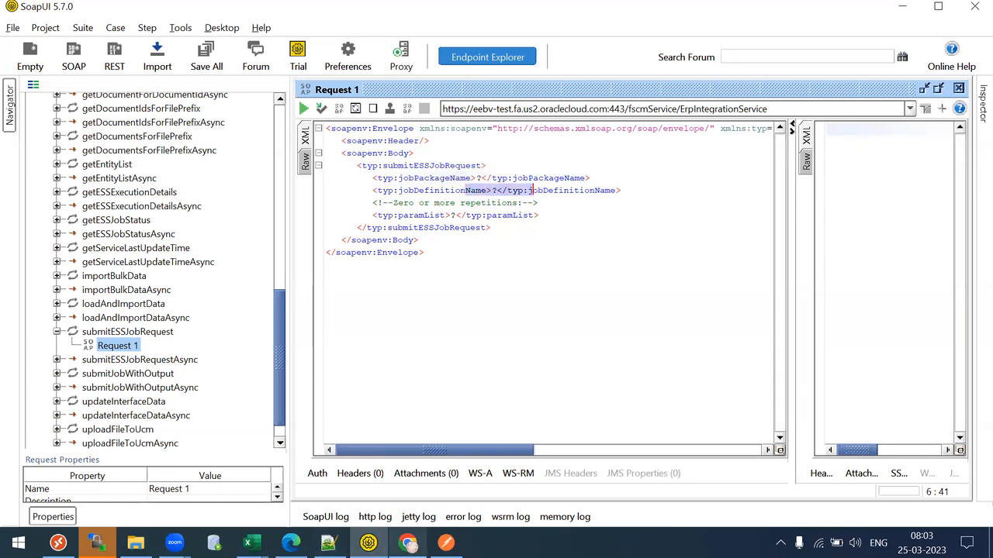
key(alt+Tab)
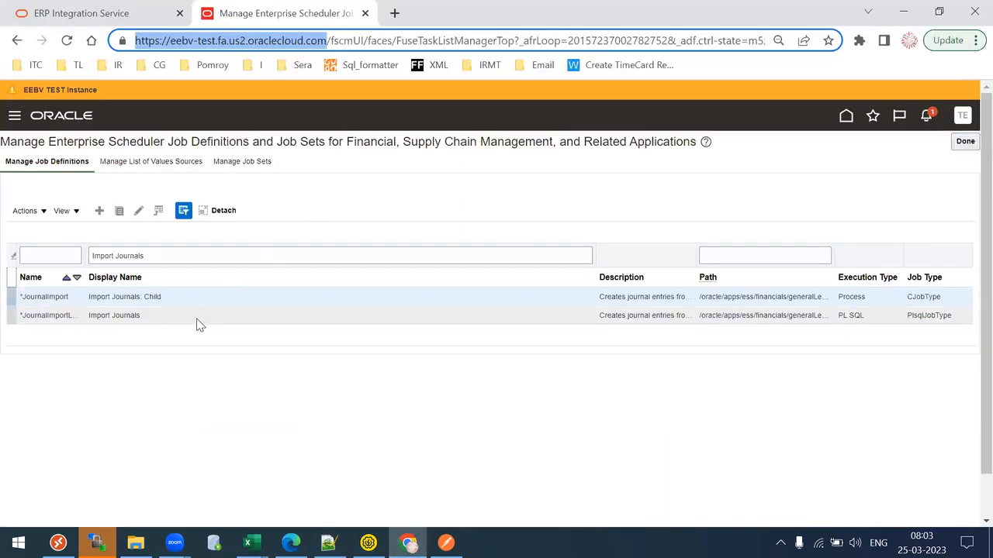
click(198, 318)
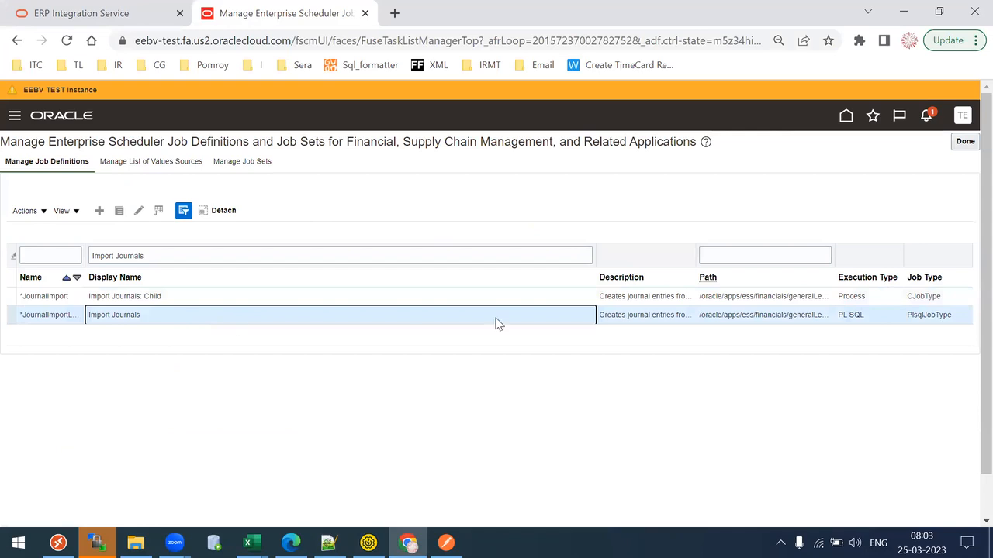
drag(712, 313, 717, 407)
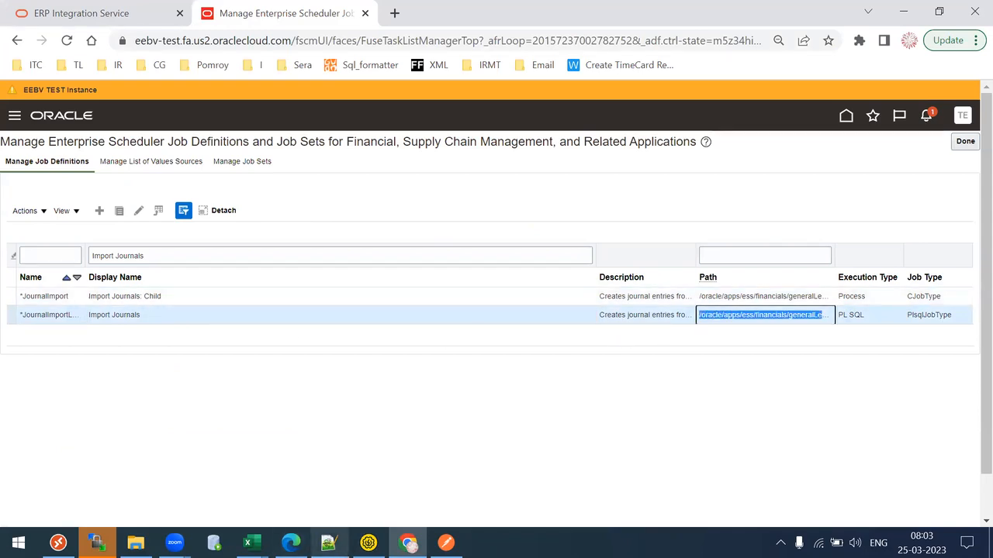
- Set jobPackageName to /oracle/apps/ess/financials/generalLedger/programs/common/
click(368, 542)
click(481, 178)
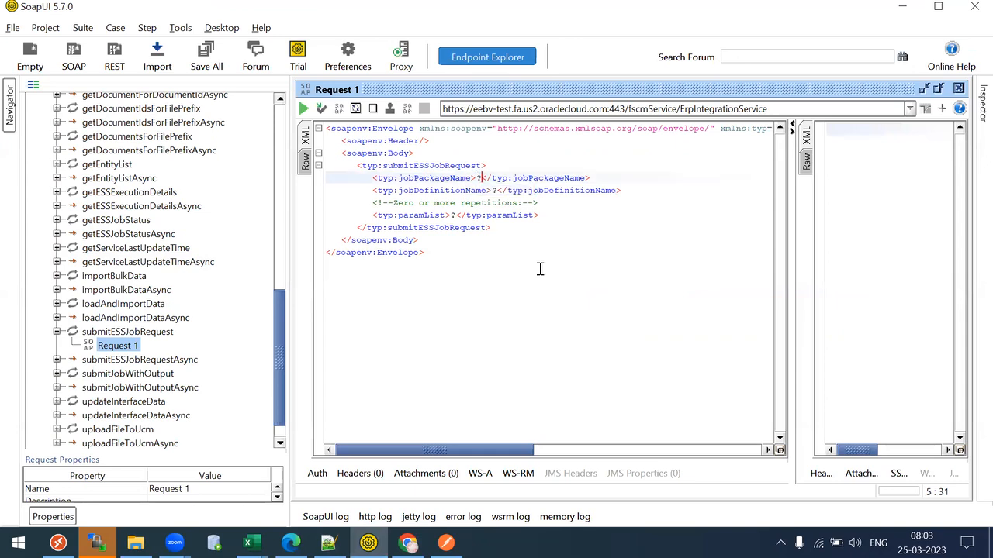
key(BackSpace)
text(/oracle/apps/ess/financials/generalLedger/programs/common/)
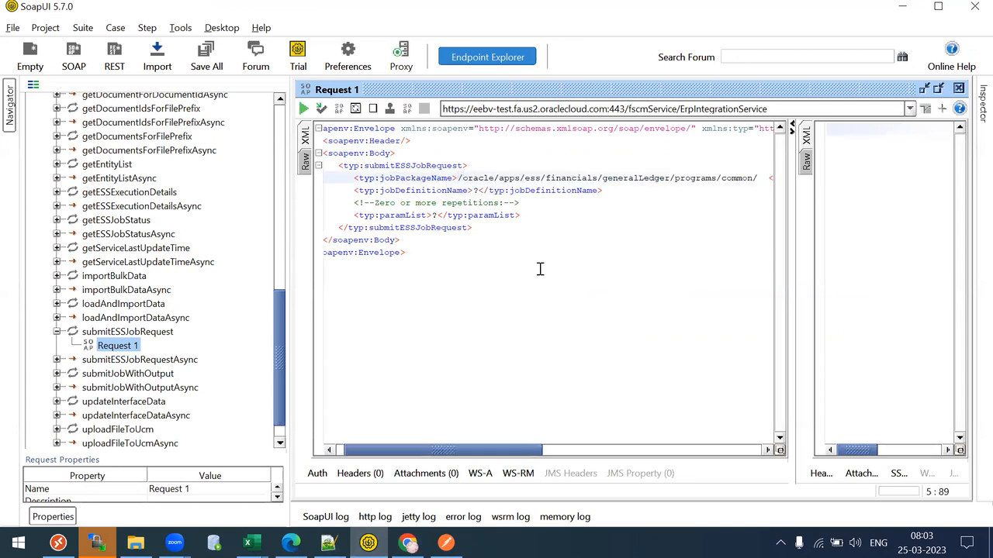
- Set jobDefinitionName to JournalImportLauncher, copied from the Import Journals job definition
click(474, 190)
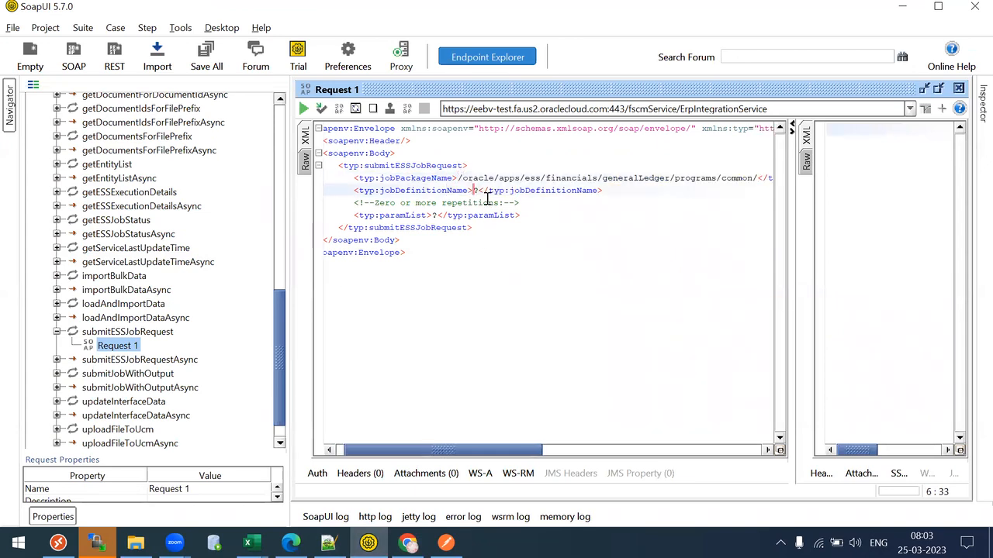
key(BackSpace)
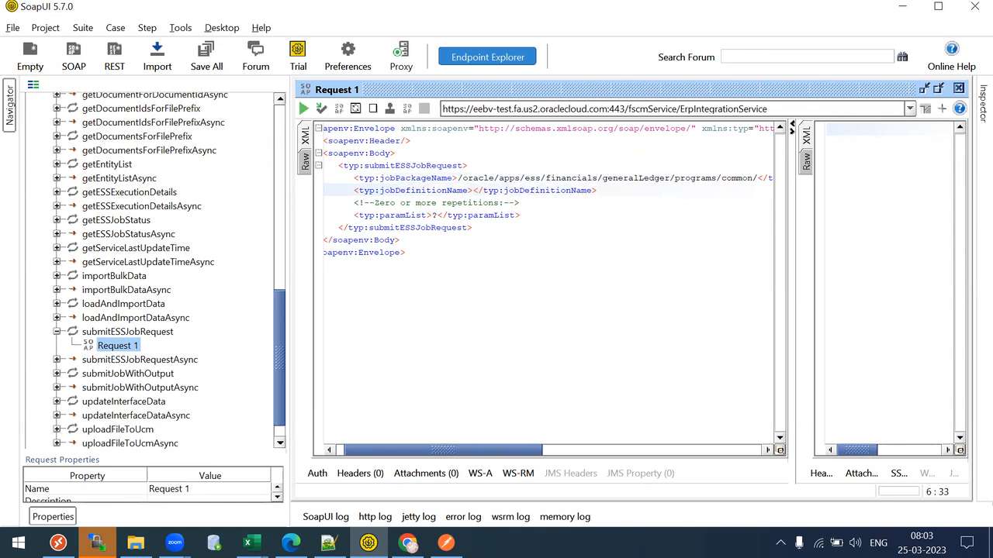
click(408, 543)
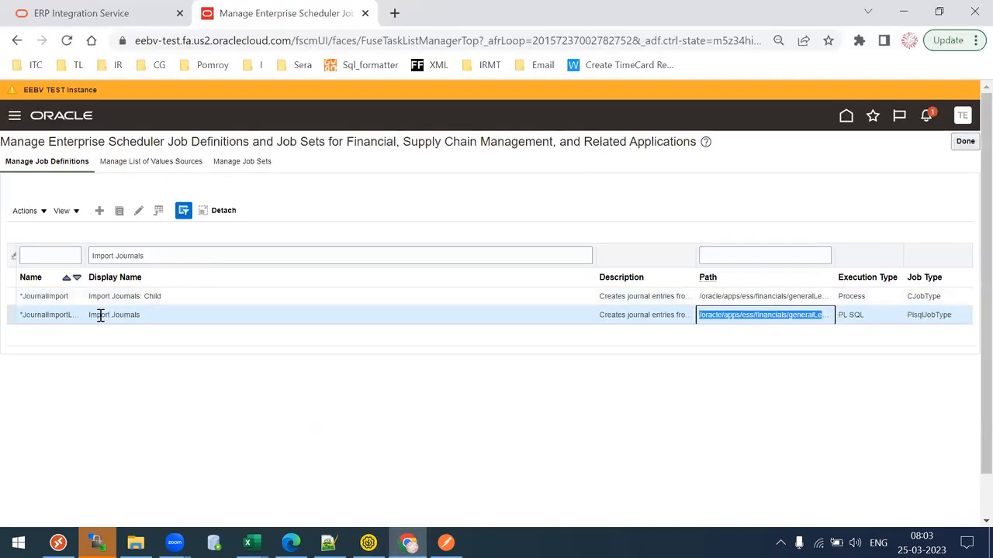
double_click(46, 315)
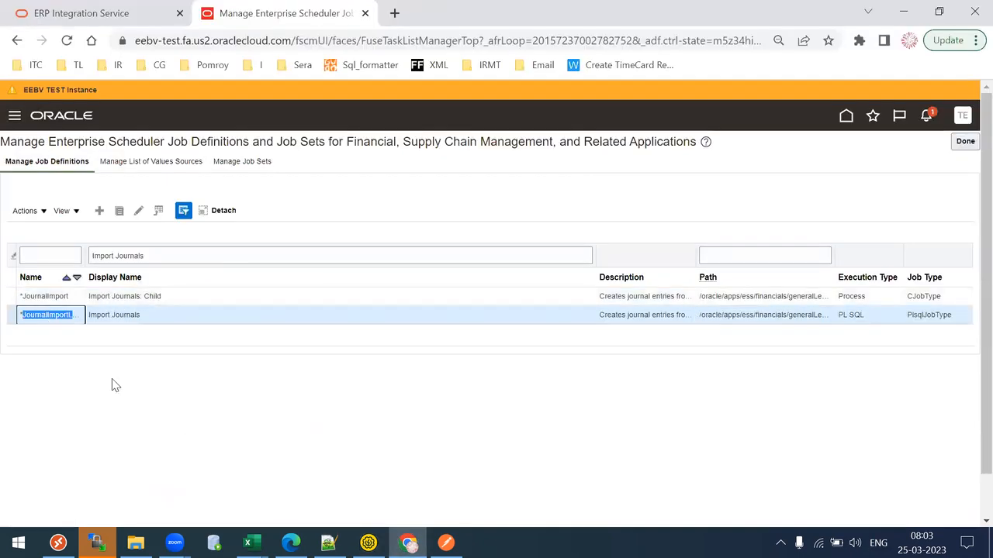
click(368, 543)
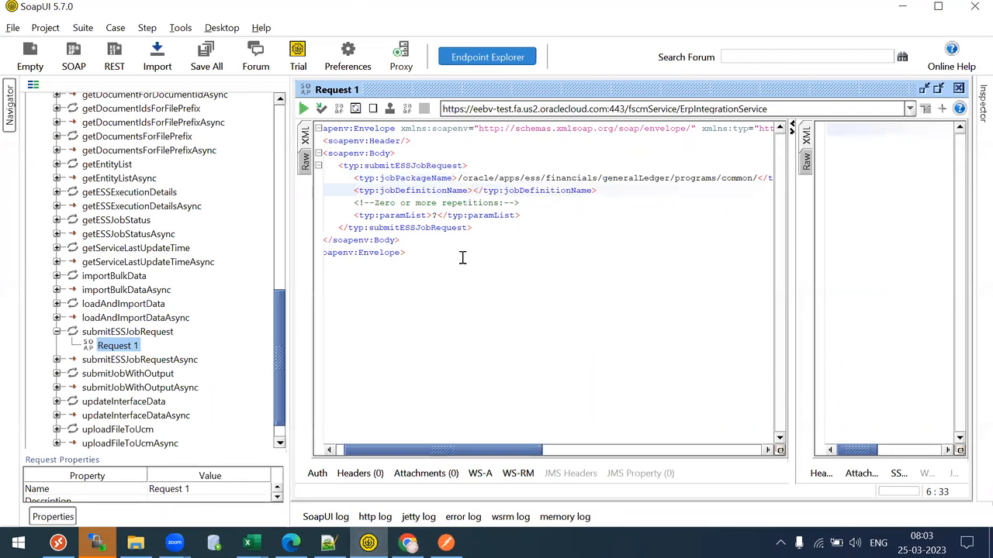
text(JournalImportLauncher)
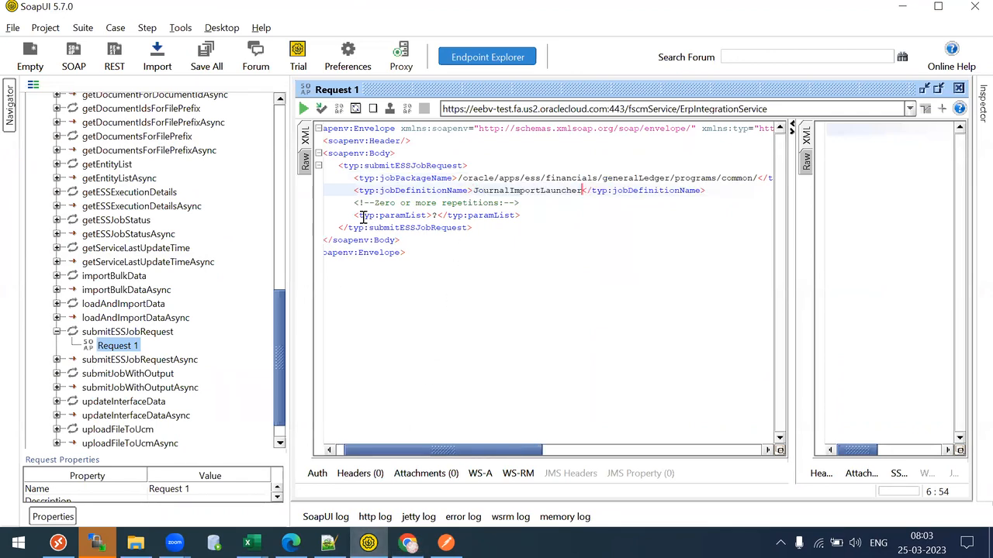
- Select the paramList line in the request to copy it
drag(349, 215, 555, 212)
drag(349, 203, 532, 204)
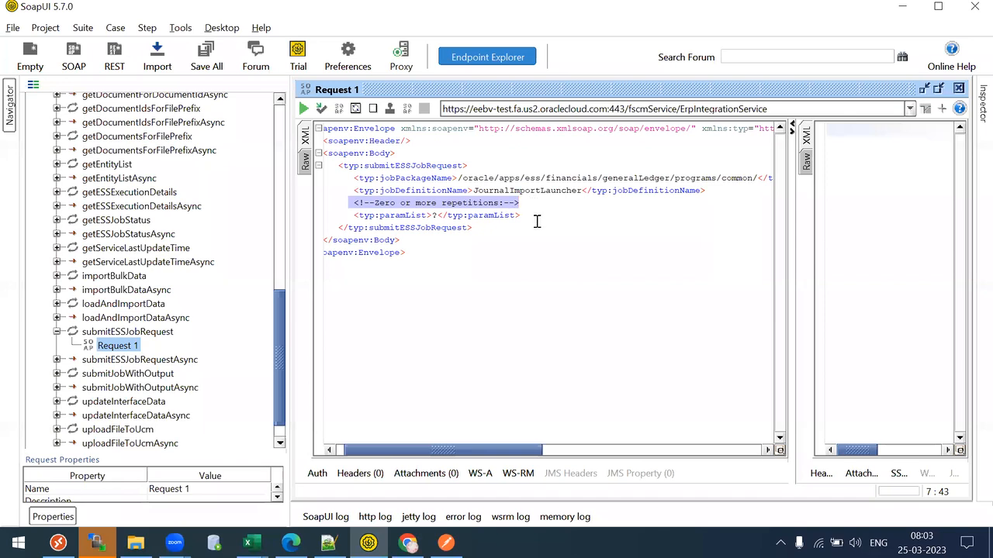
click(490, 226)
drag(353, 214, 535, 221)
click(545, 218)
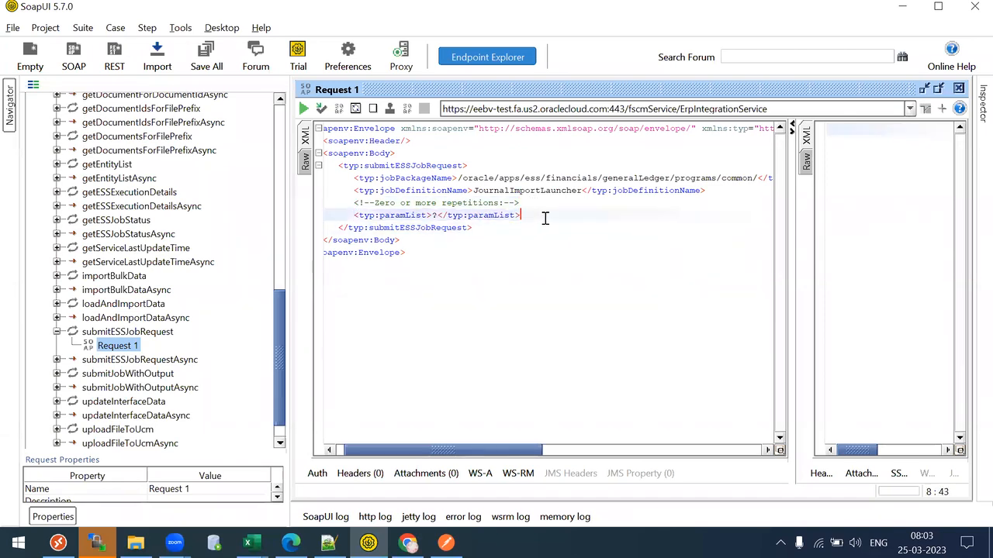
drag(354, 215, 522, 217)
key(ctrl+c)
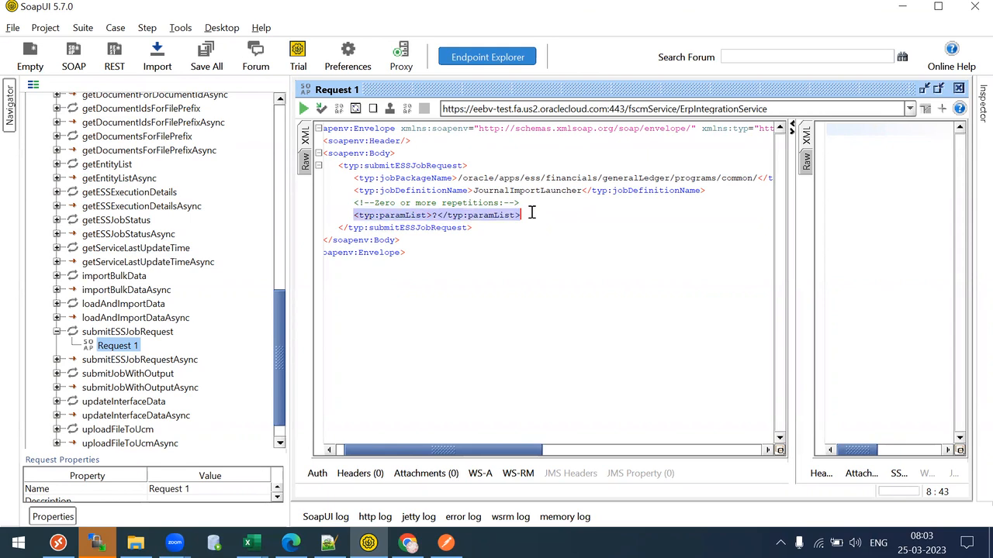
- Paste repeated copies of the paramList element below the original to multiply the paramList lines
click(523, 218)
key(ctrl+v)
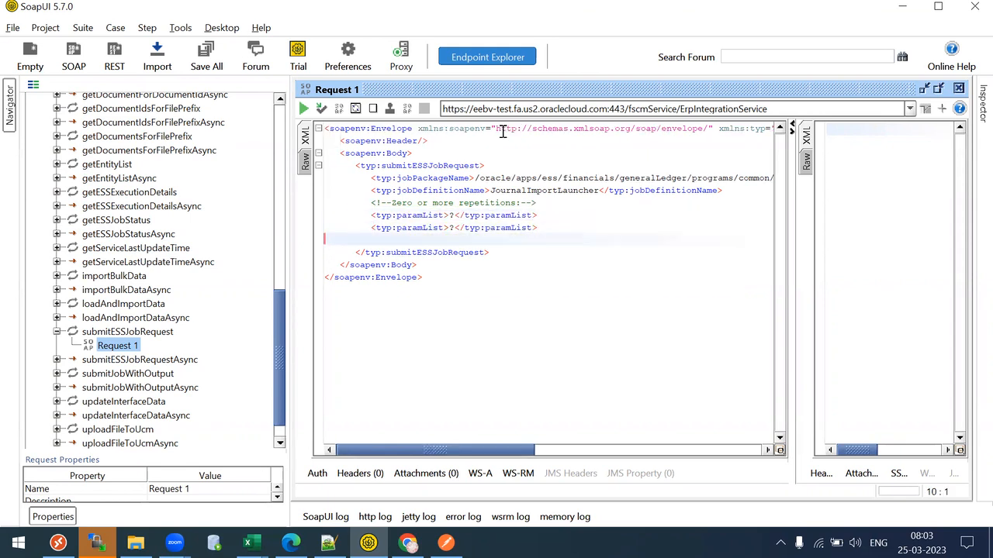
key(ctrl+v)
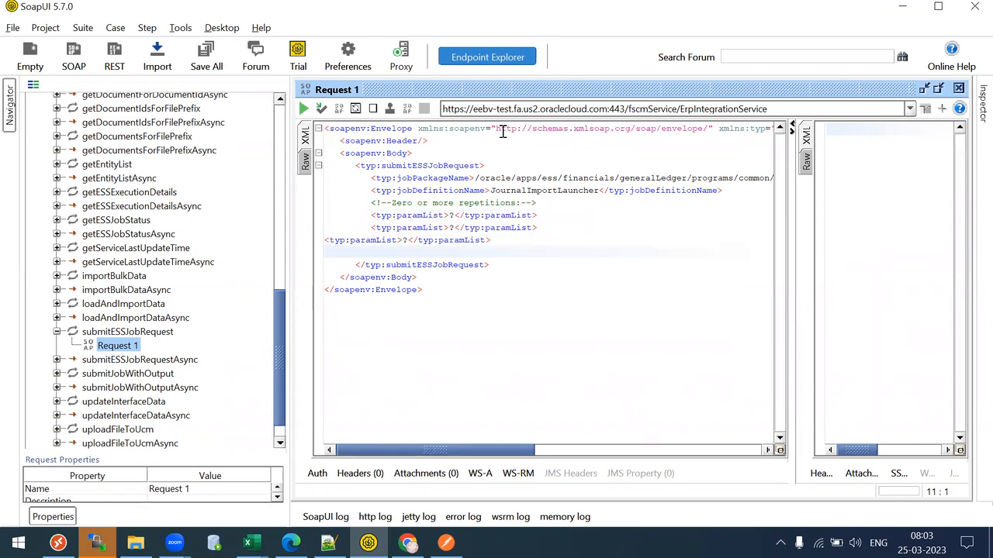
key(ctrl+z)
drag(365, 215, 559, 224)
key(ctrl+c)
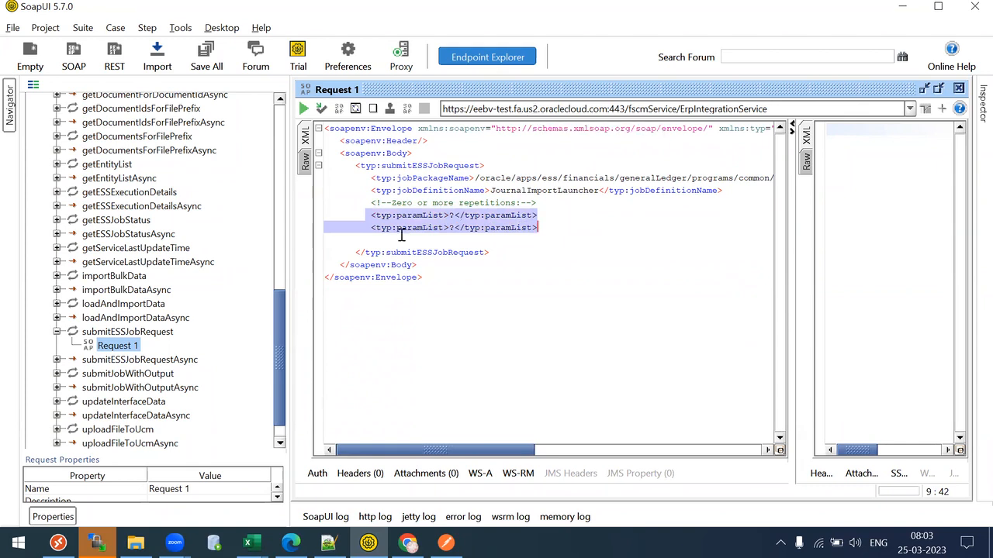
click(548, 225)
key(ctrl+v)
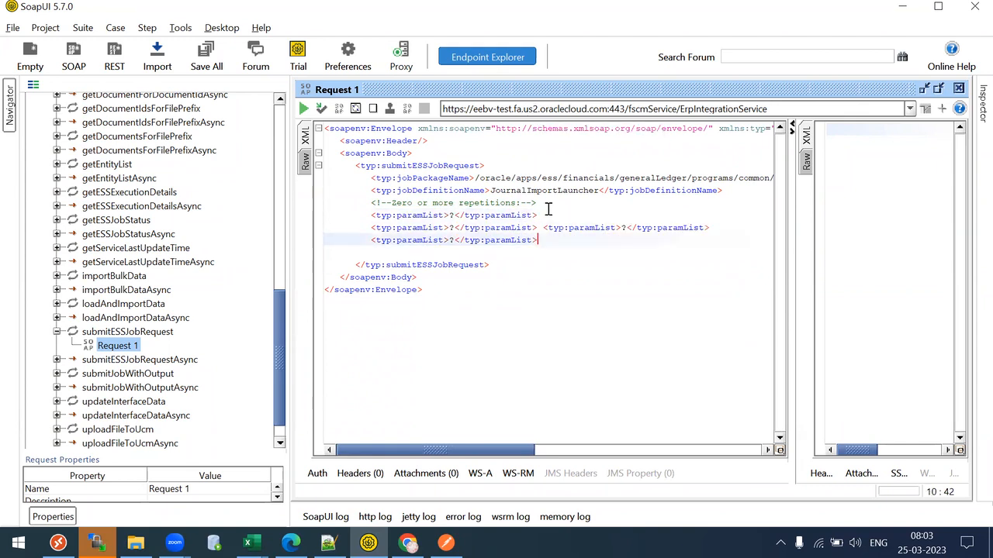
key(Return)
key(ctrl+v)
key(Return)
key(ctrl+v)
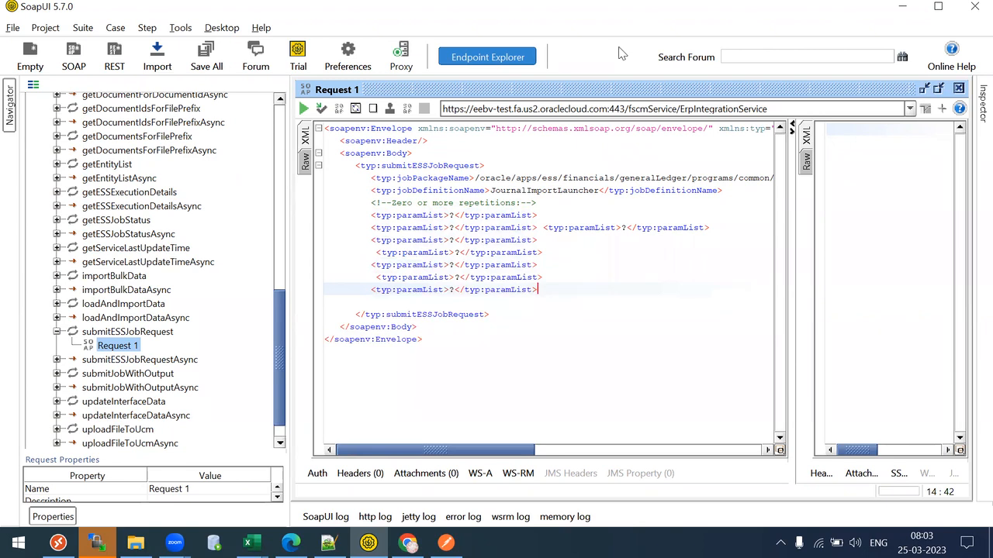
- Split the doubled paramList line, then delete the surplus element and blank line, leaving seven
click(548, 226)
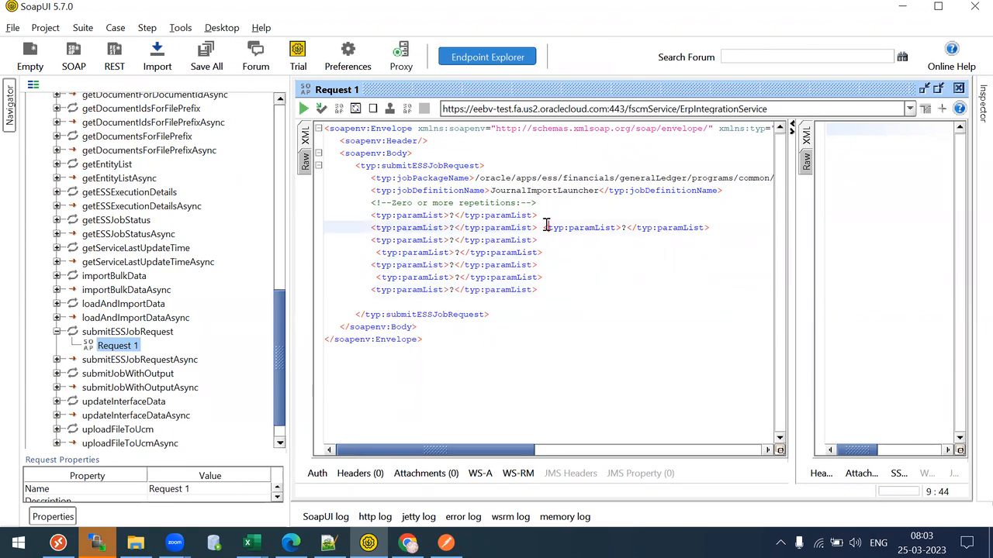
key(Return)
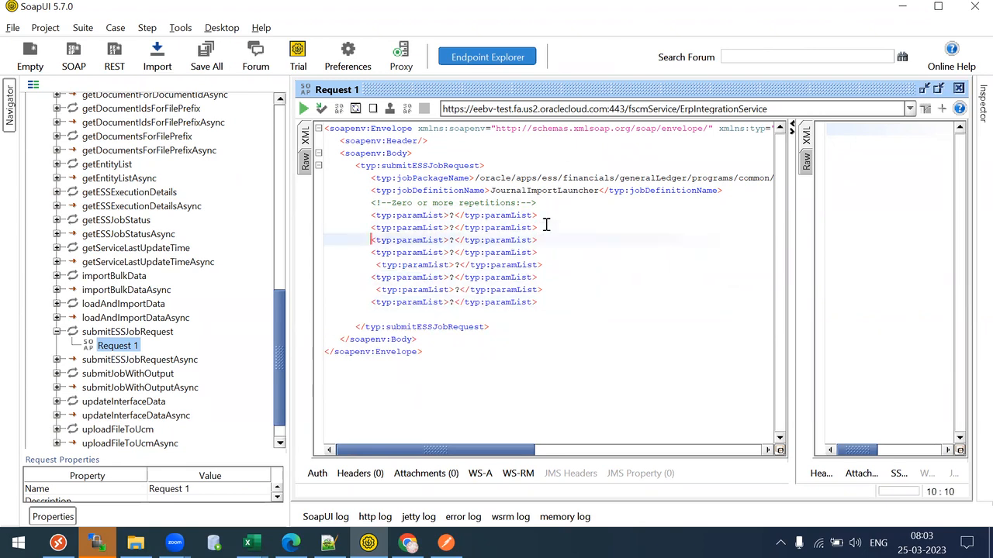
click(522, 216)
key(Down)
key(Down)
key(Down)
key(Down)
key(Down)
key(Down)
key(Down)
key(Home)
key(shift+End)
key(Delete)
key(Delete)
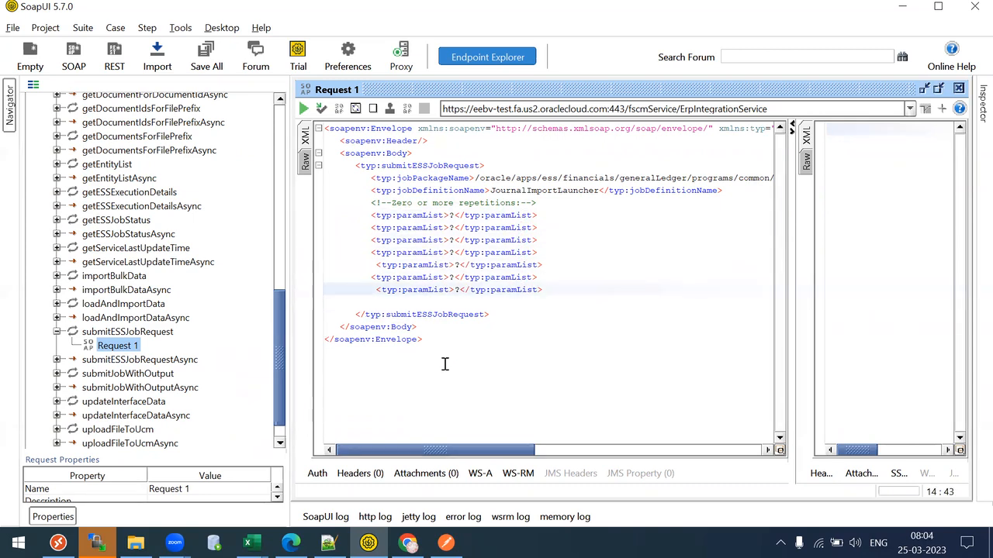
key(BackSpace)
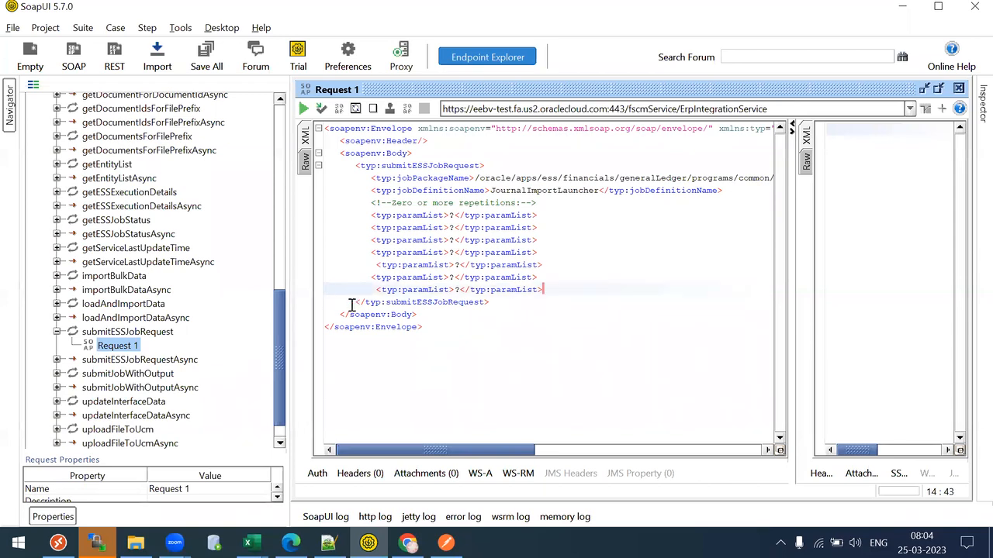
drag(372, 203, 515, 288)
click(517, 290)
- From the Oracle Fusion home page, page to the Tools area and open Scheduled Processes
click(397, 540)
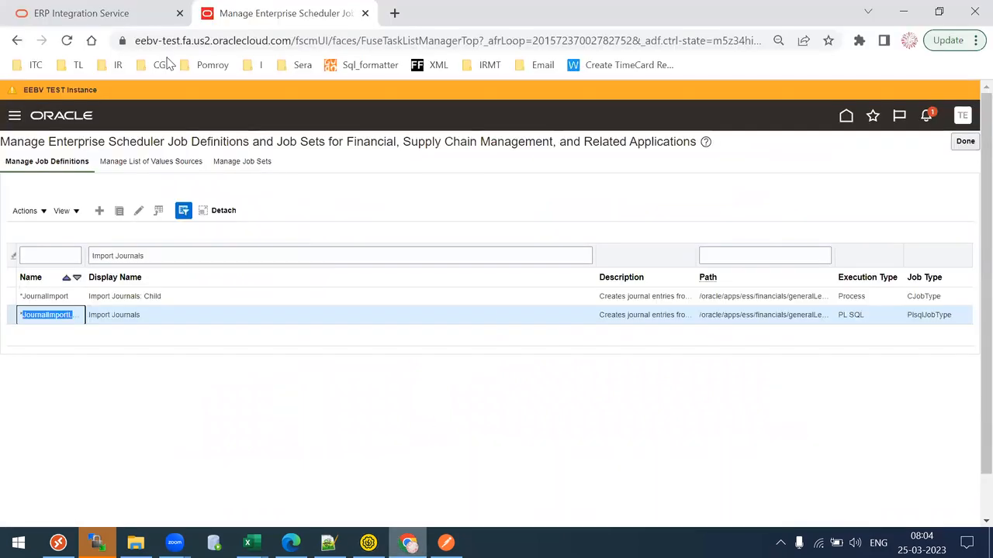
click(846, 118)
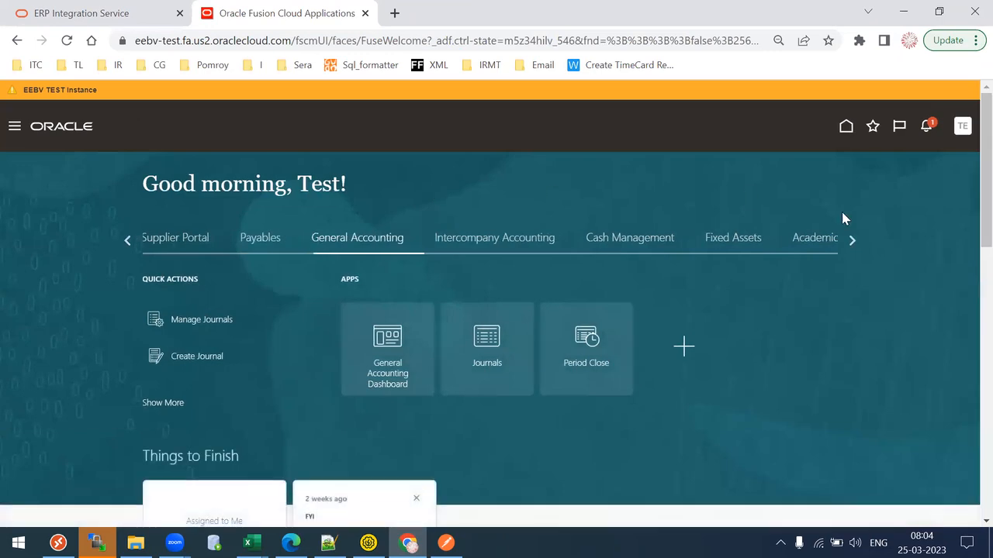
click(853, 241)
click(850, 242)
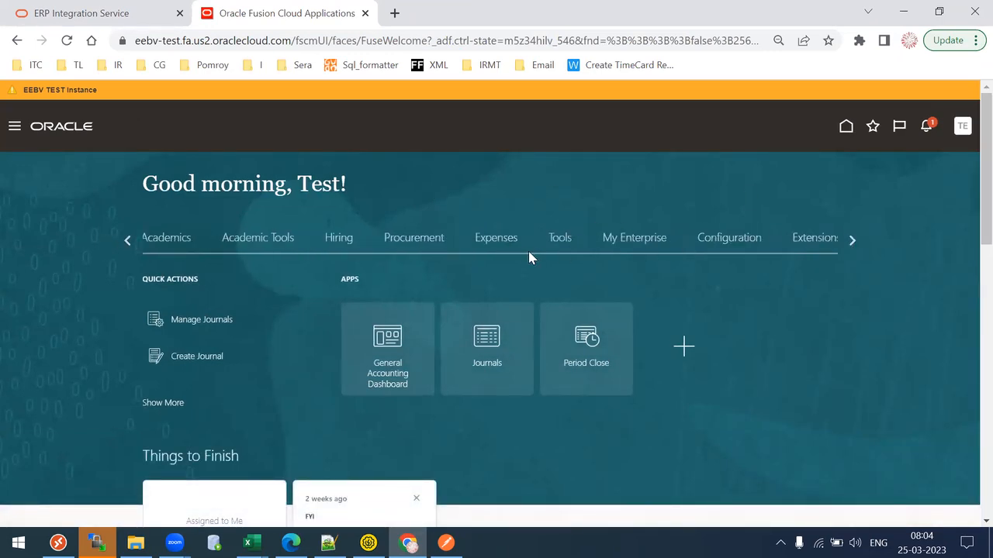
click(561, 247)
scroll(403, 359, down, 1)
click(403, 359)
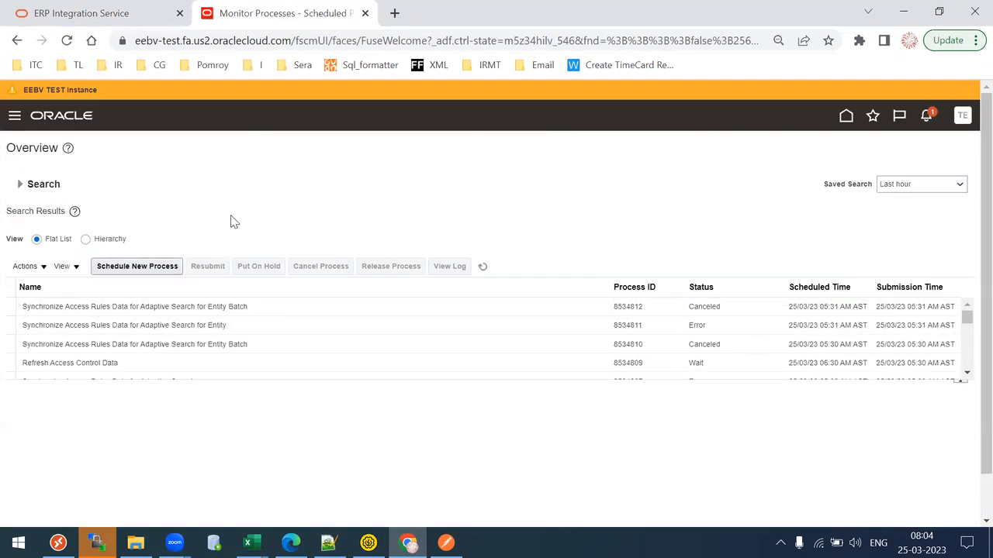
- Schedule a new process and pick Import Journals as the job name
click(135, 265)
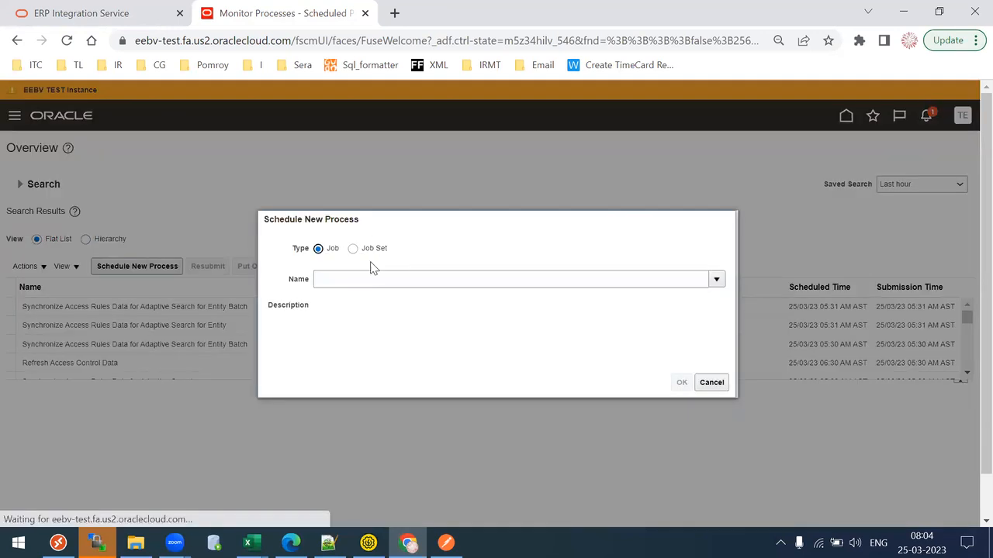
click(369, 284)
text(Imoprt)
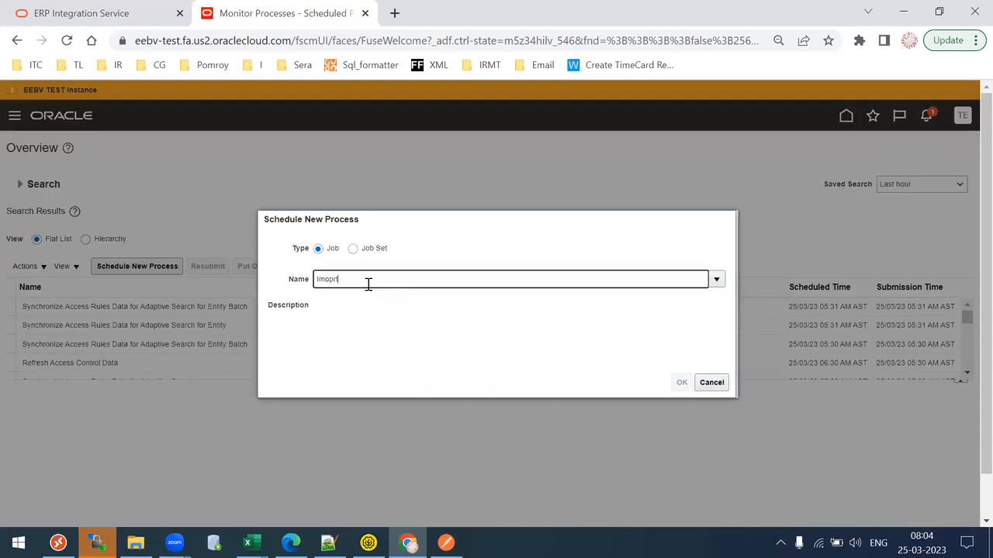
key(BackSpace)
key(BackSpace)
text(port Jou)
key(Tab)
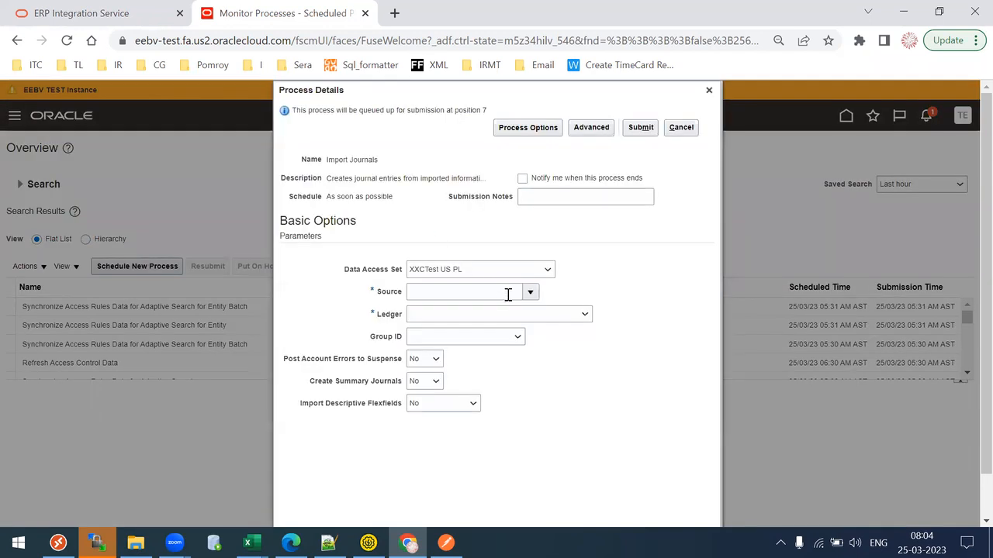
- Set Source to Assets and group ID to 9090, then submit as process 8534826
click(494, 292)
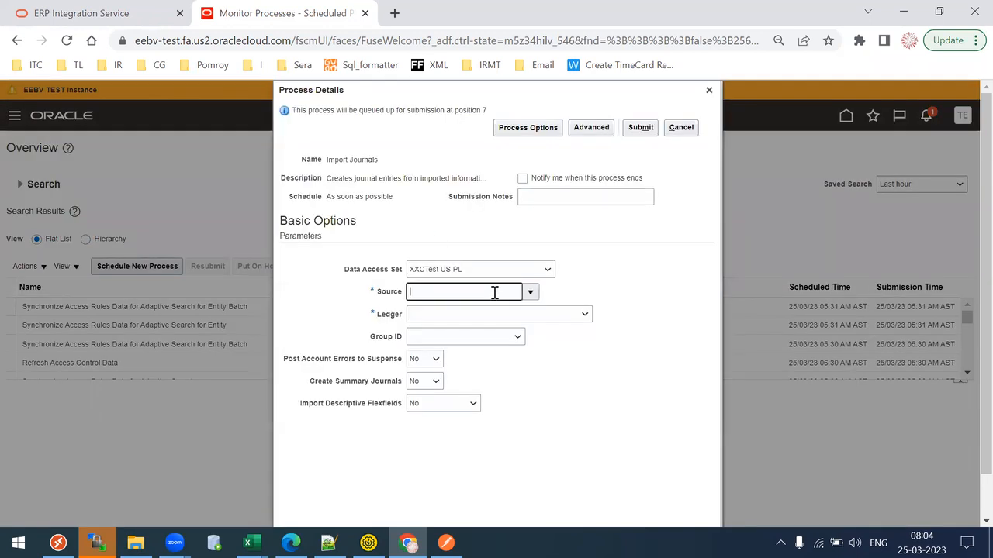
text(A)
key(Tab)
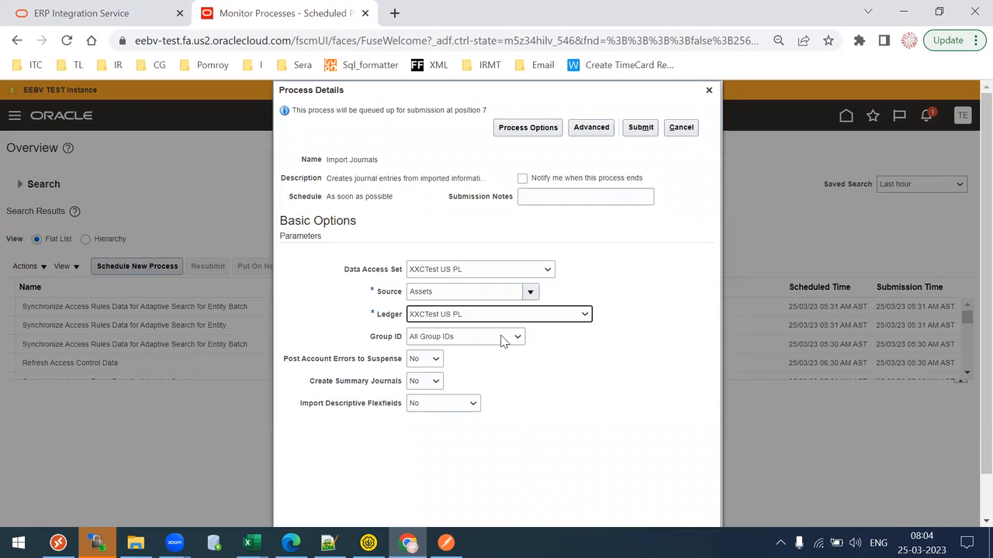
click(502, 336)
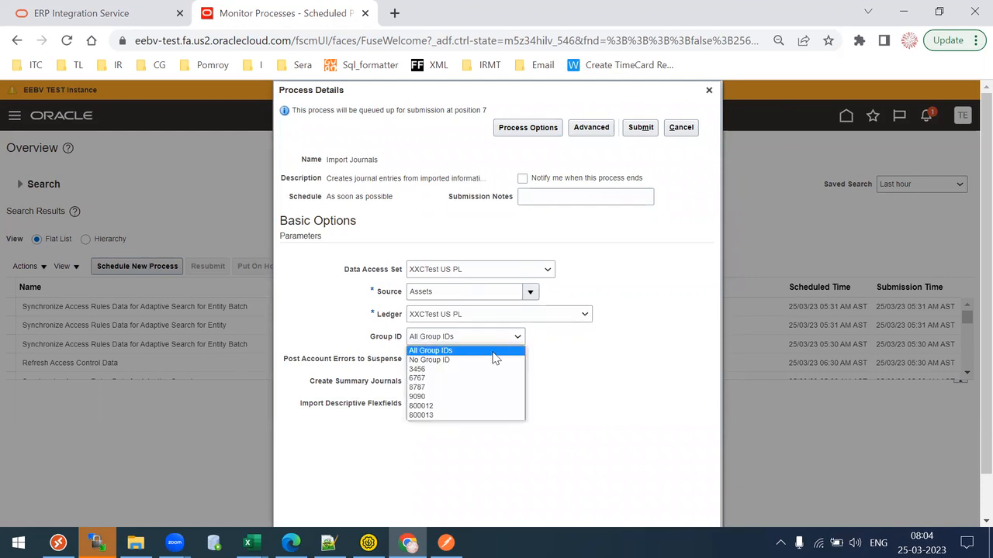
click(433, 397)
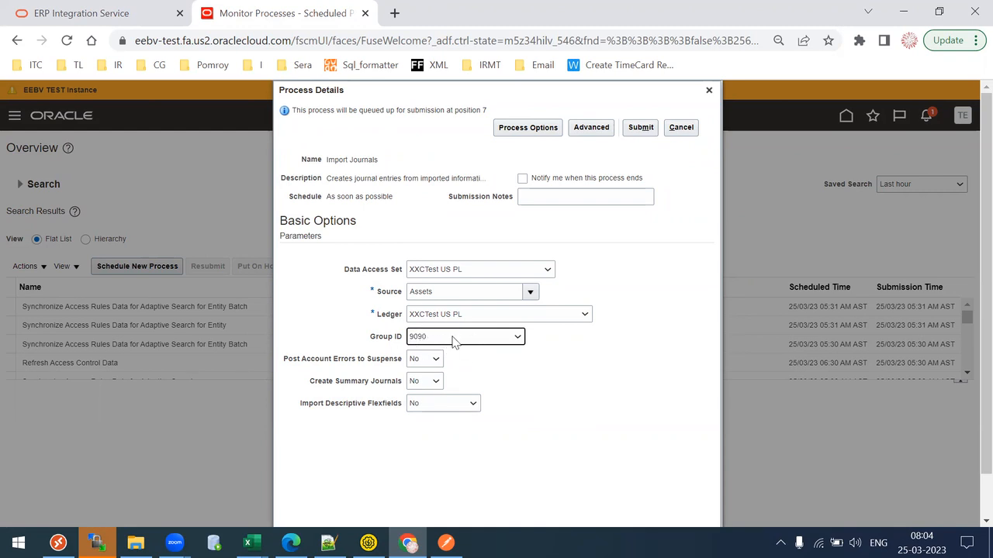
click(448, 291)
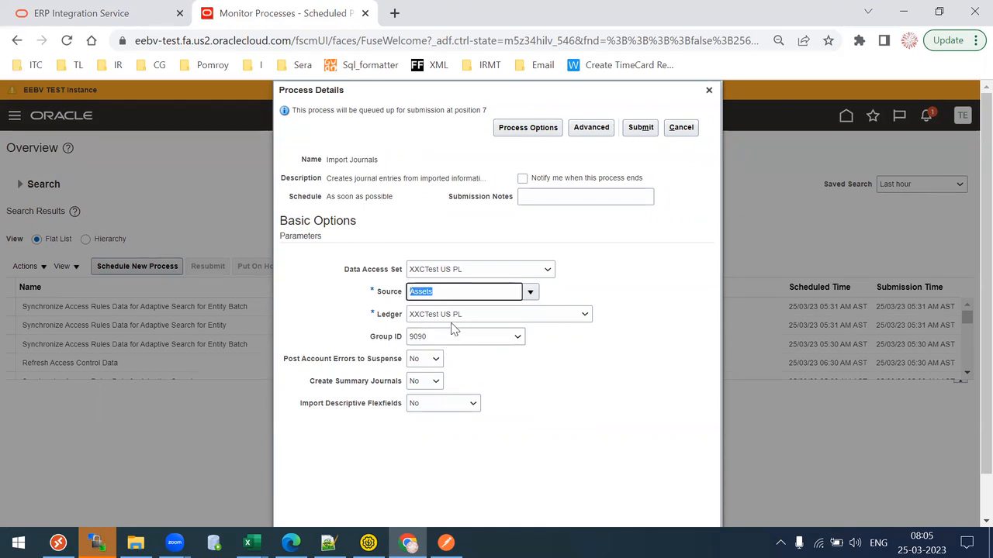
click(642, 127)
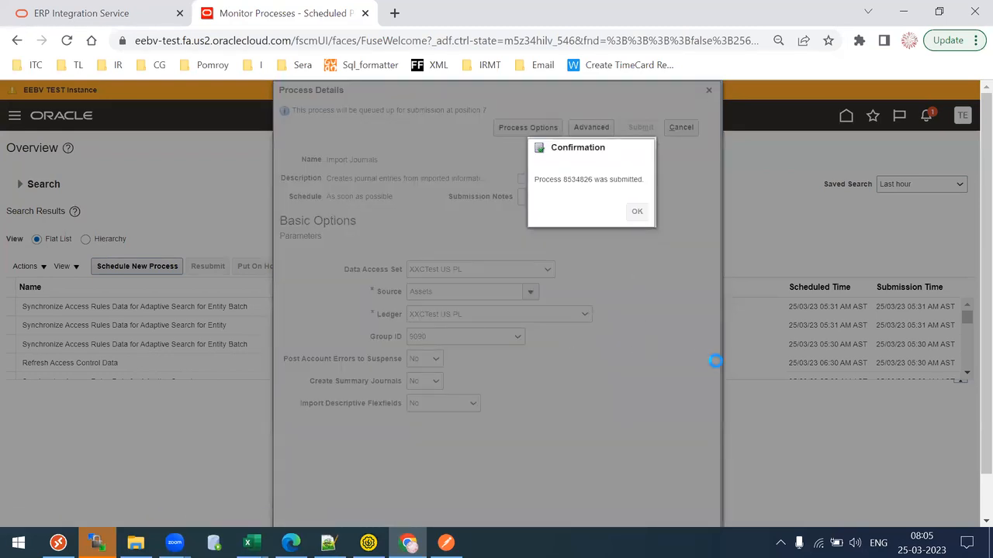
click(637, 211)
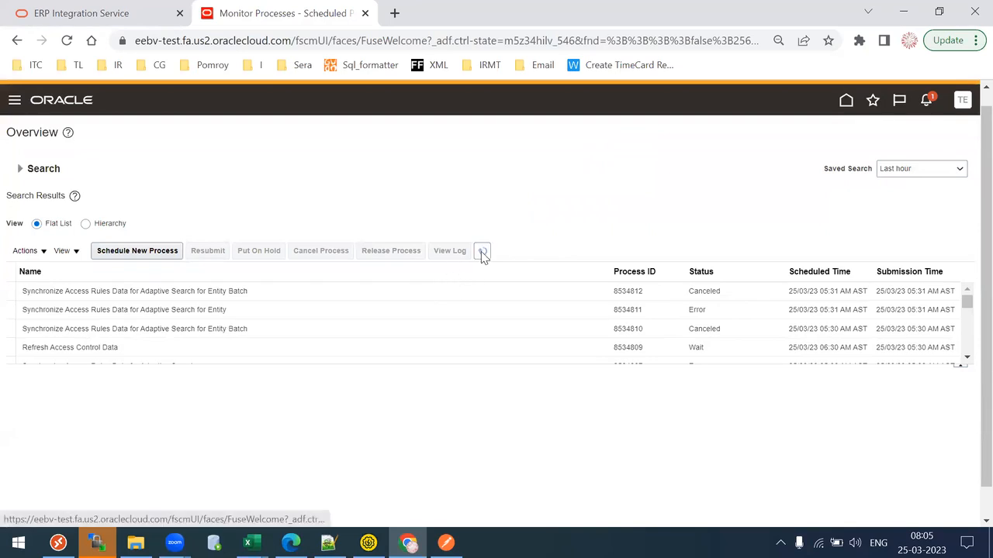
- Refresh the process list and open the Import Journals 8534826 process details
click(481, 251)
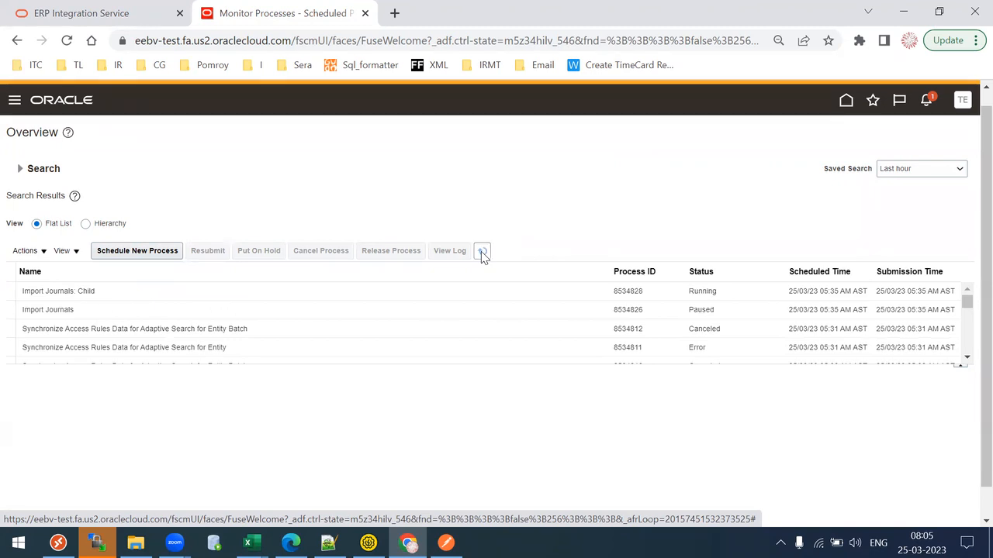
click(482, 254)
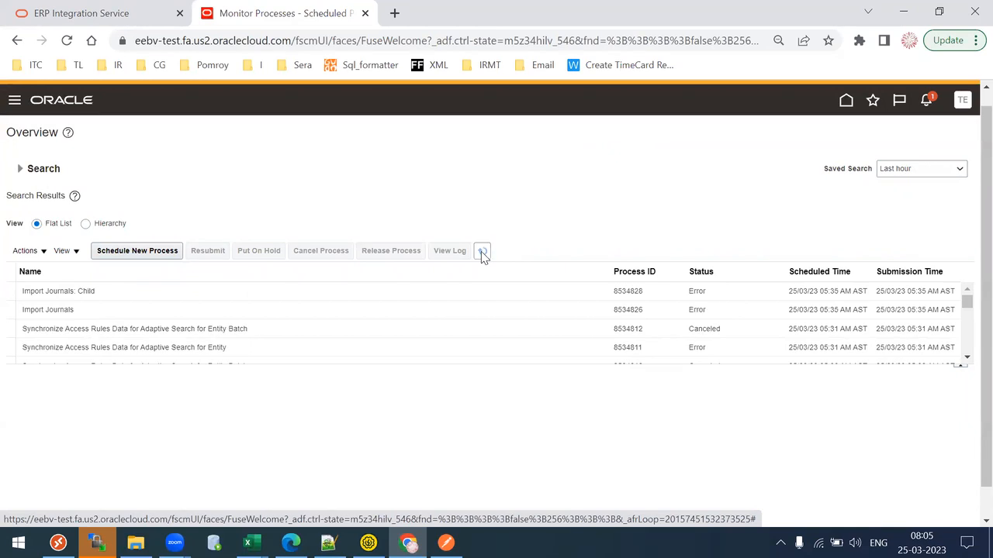
click(312, 312)
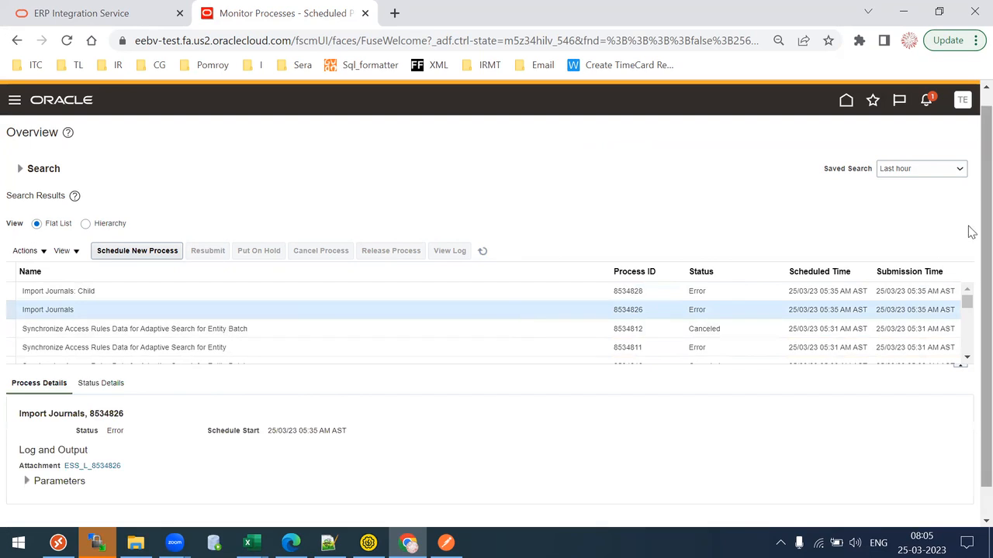
scroll(971, 230, down, 1)
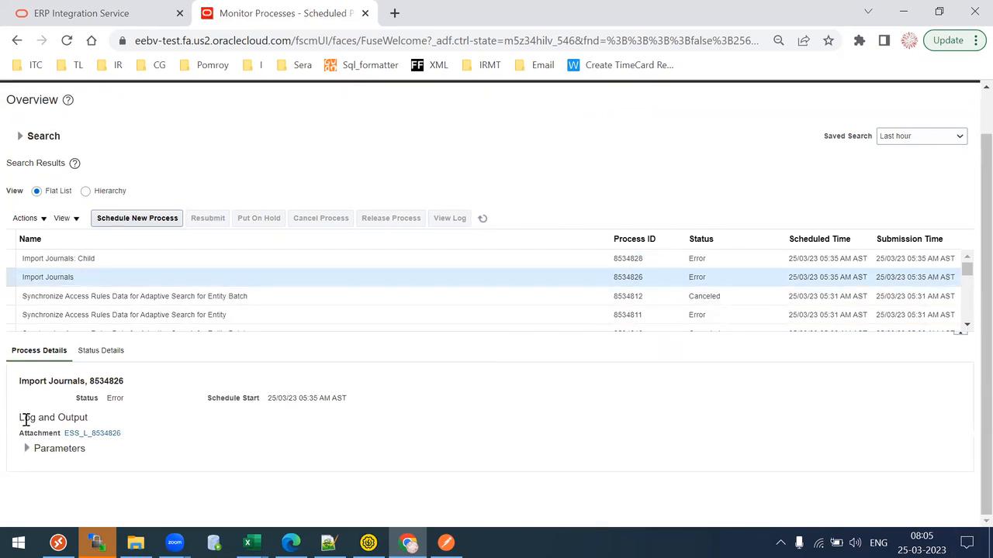
click(26, 450)
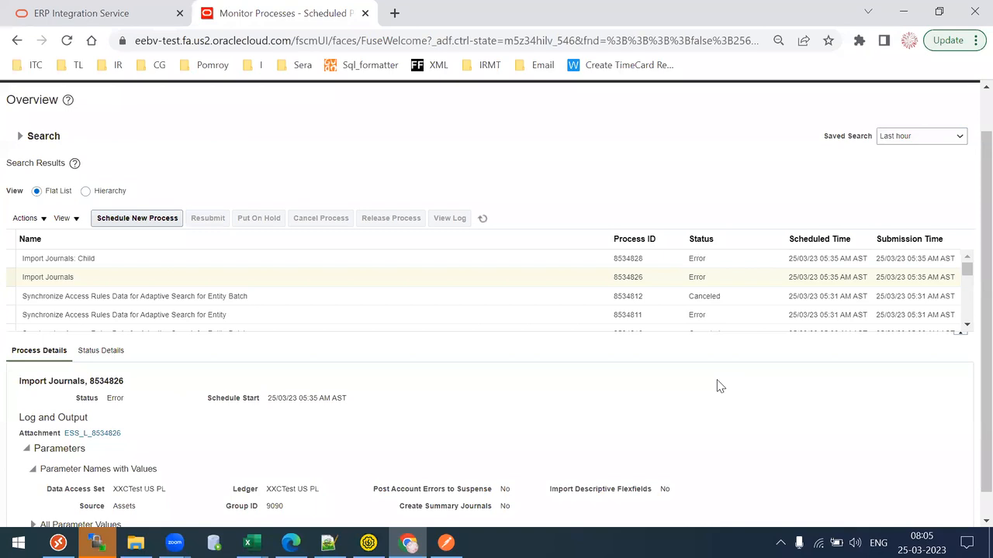
scroll(972, 294, down, 1)
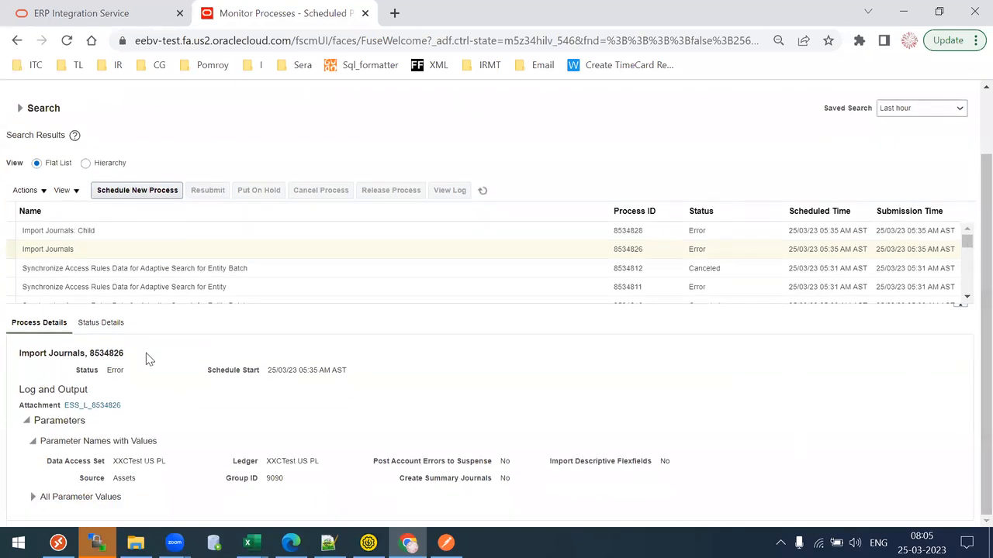
drag(48, 442, 116, 443)
drag(55, 461, 669, 459)
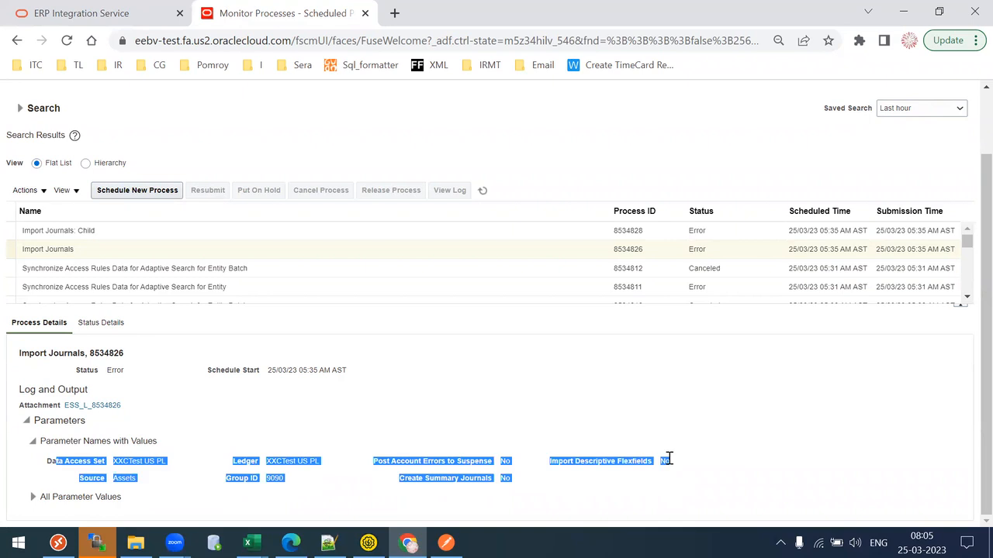
click(34, 497)
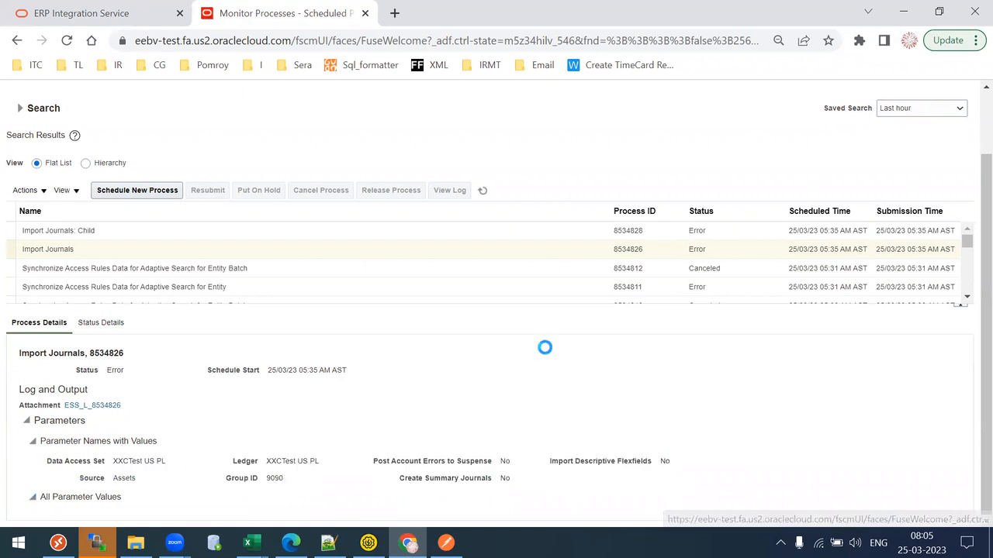
scroll(969, 377, down, 1)
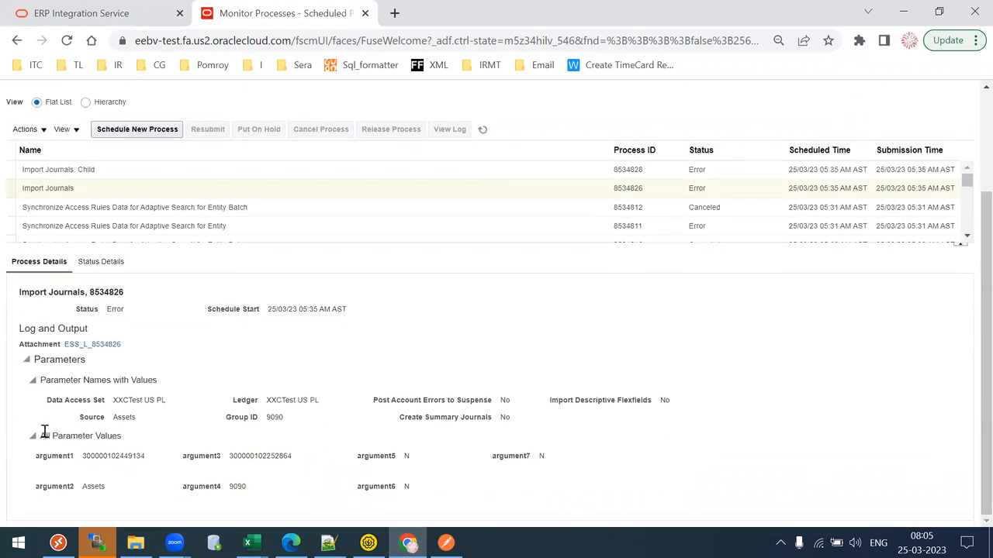
drag(37, 456, 494, 473)
click(456, 494)
double_click(101, 455)
key(ctrl+c)
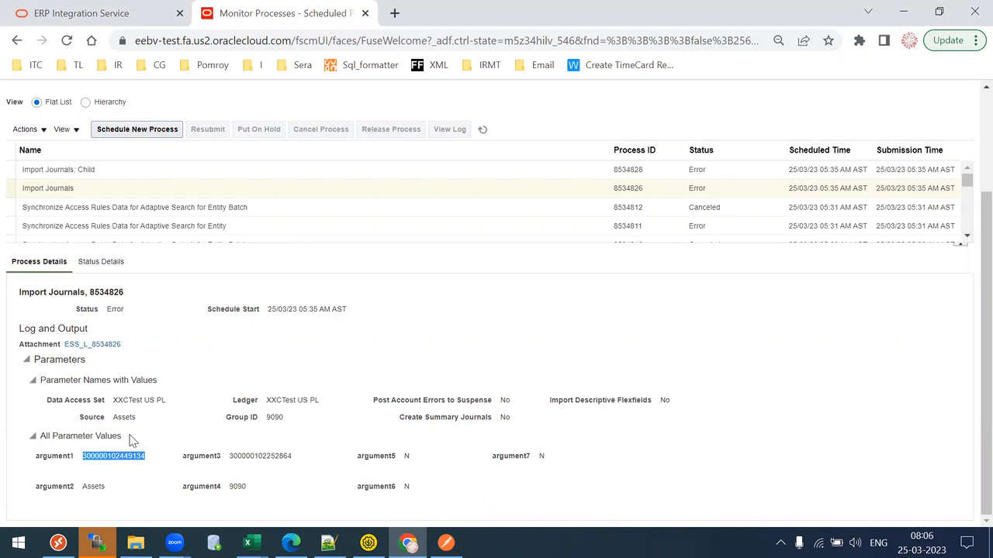
drag(112, 401, 144, 400)
click(368, 543)
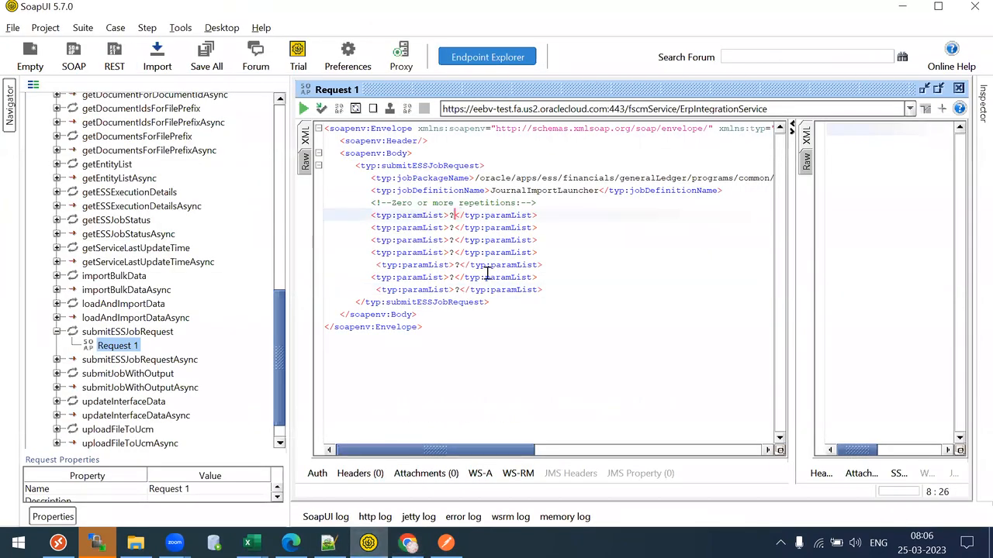
key(ctrl+v)
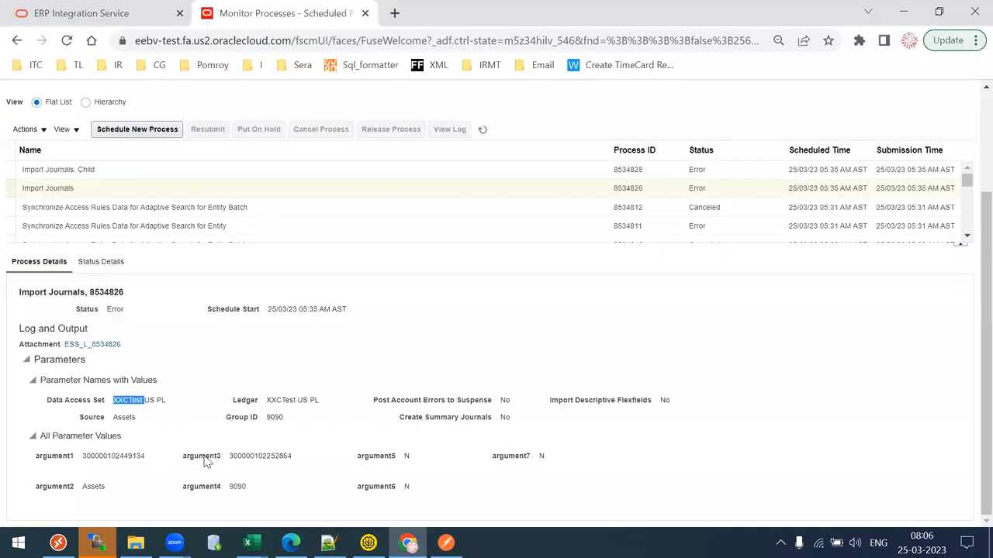
key(alt+Tab)
double_click(95, 486)
key(ctrl+c)
key(alt+Tab)
click(449, 228)
key(BackSpace)
key(ctrl+v)
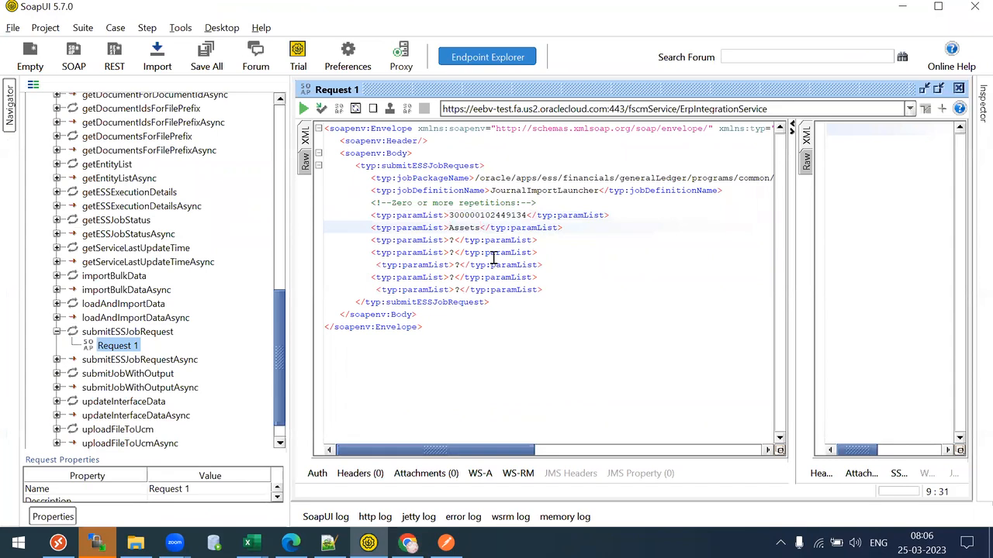
key(alt+Tab)
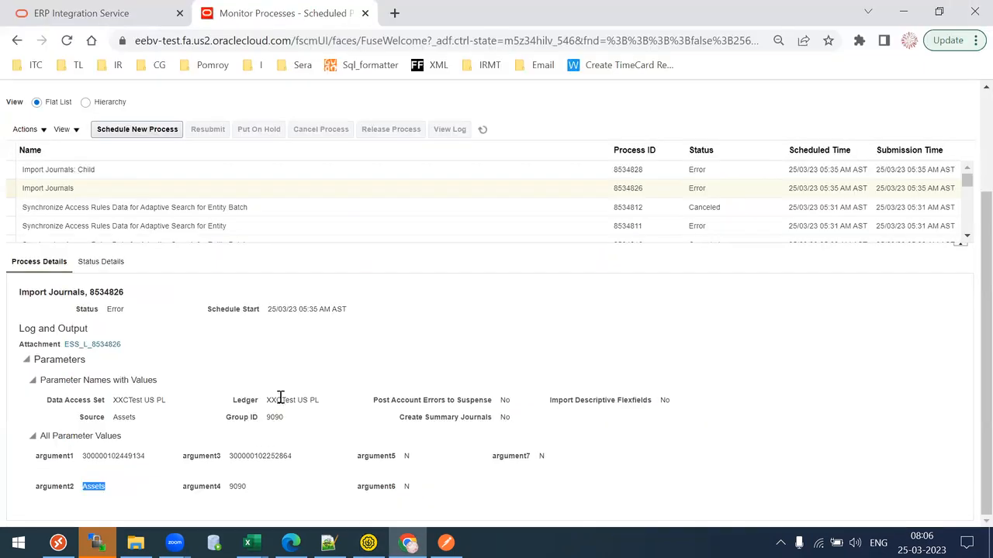
drag(280, 397, 319, 400)
double_click(266, 457)
key(ctrl+c)
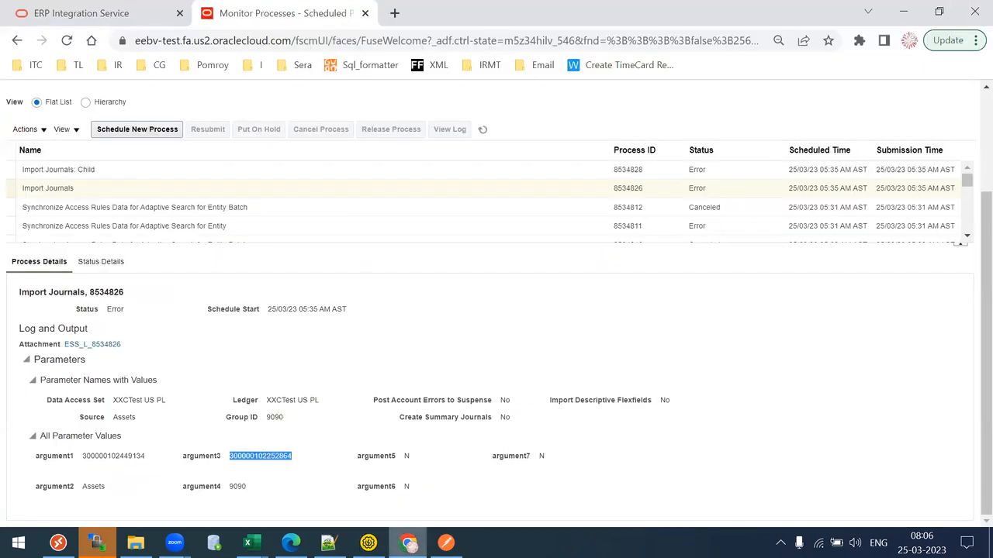
click(368, 543)
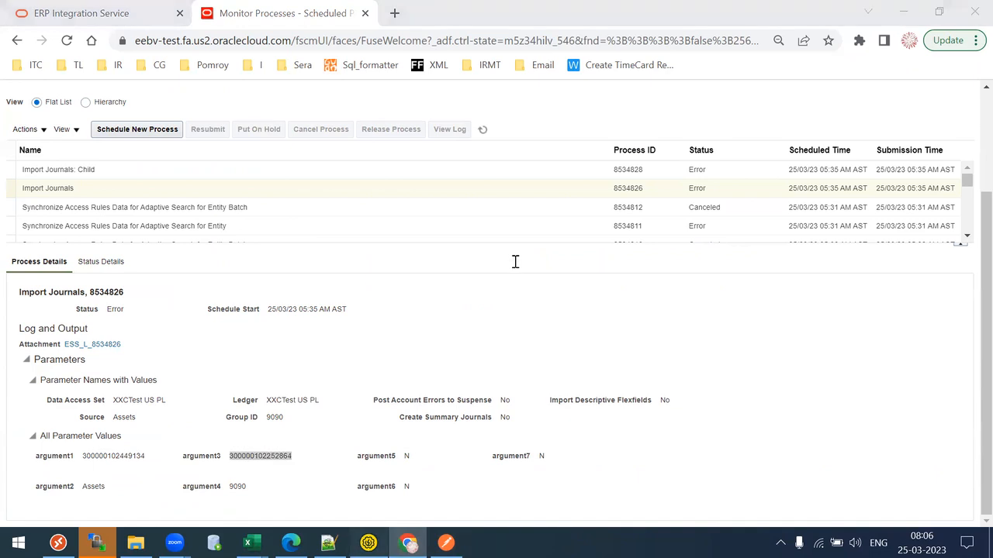
double_click(454, 240)
key(ctrl+v)
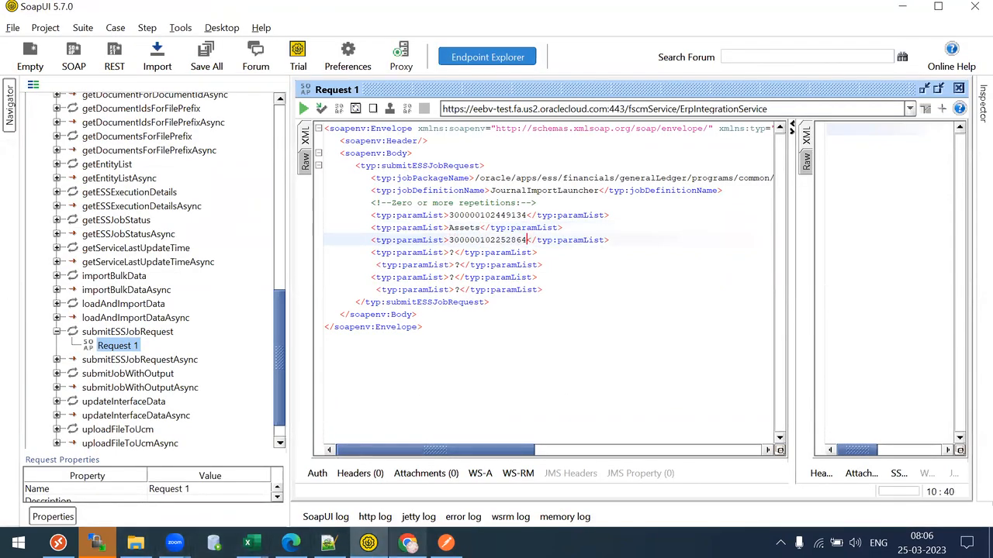
click(404, 543)
double_click(237, 486)
key(ctrl+c)
click(412, 540)
double_click(456, 252)
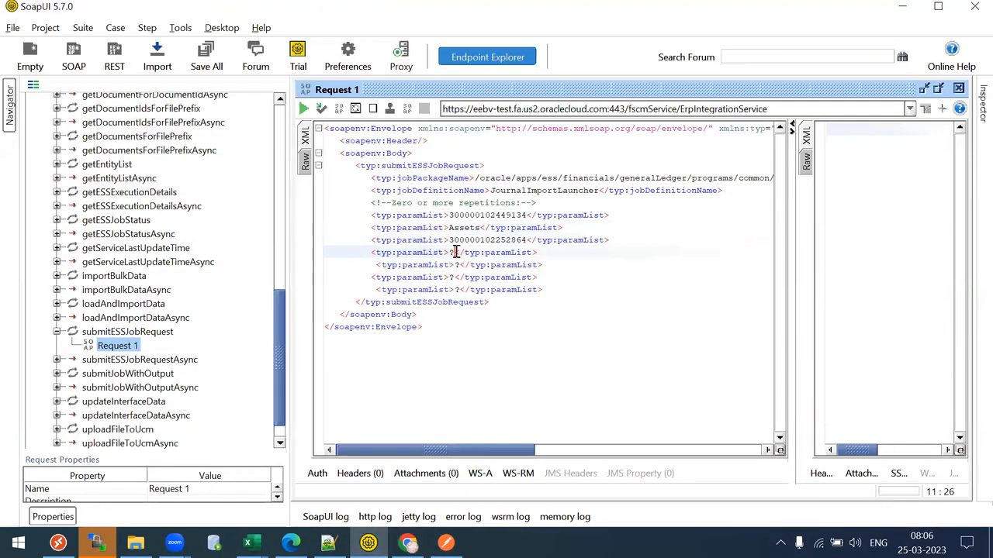
key(ctrl+v)
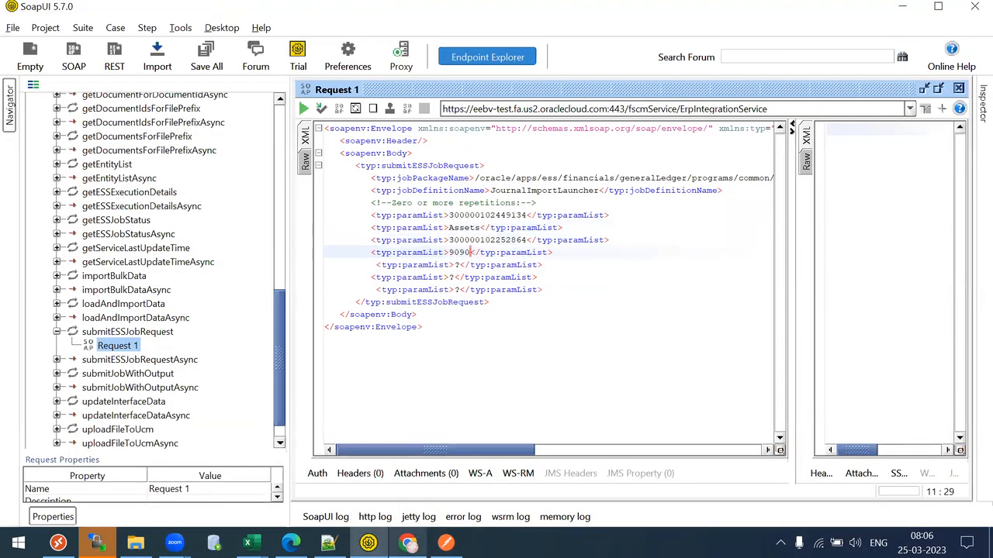
click(407, 543)
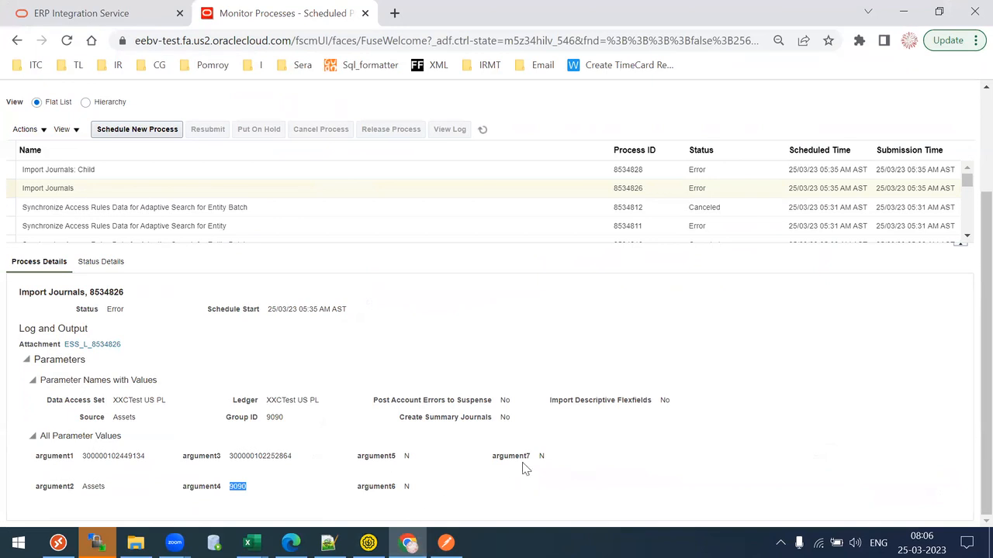
click(411, 545)
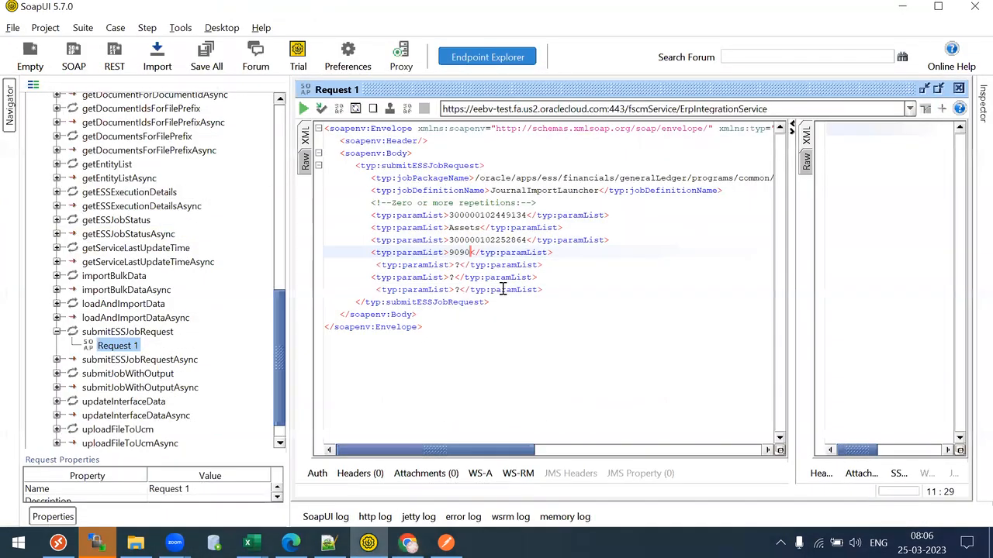
- Replace the last three paramList placeholders with N
key(Down)
key(Left)
key(Left)
key(BackSpace)
text(N)
key(Down)
key(Left)
key(BackSpace)
text(N)
key(Down)
key(Right)
key(BackSpace)
text(N)
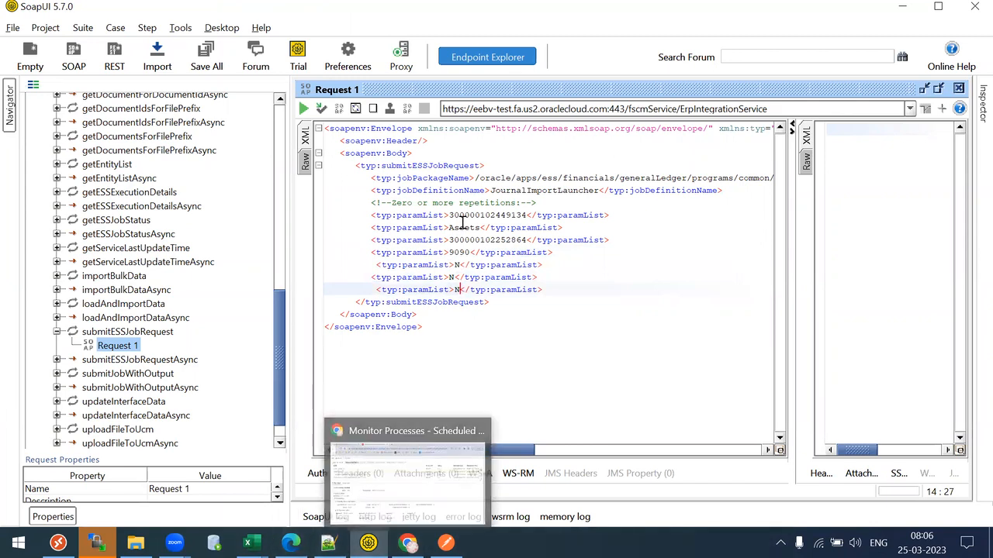
drag(458, 216, 537, 216)
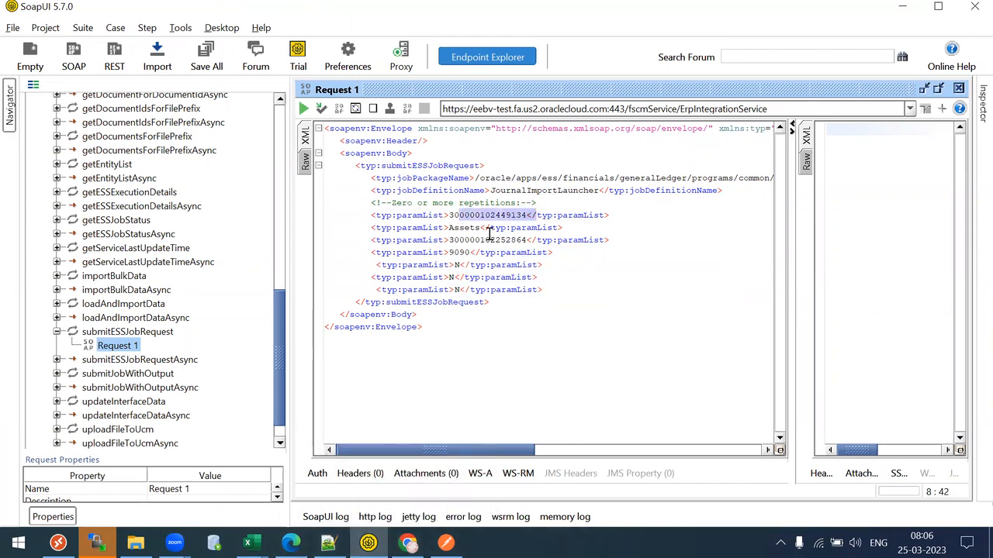
drag(473, 240, 528, 231)
click(529, 230)
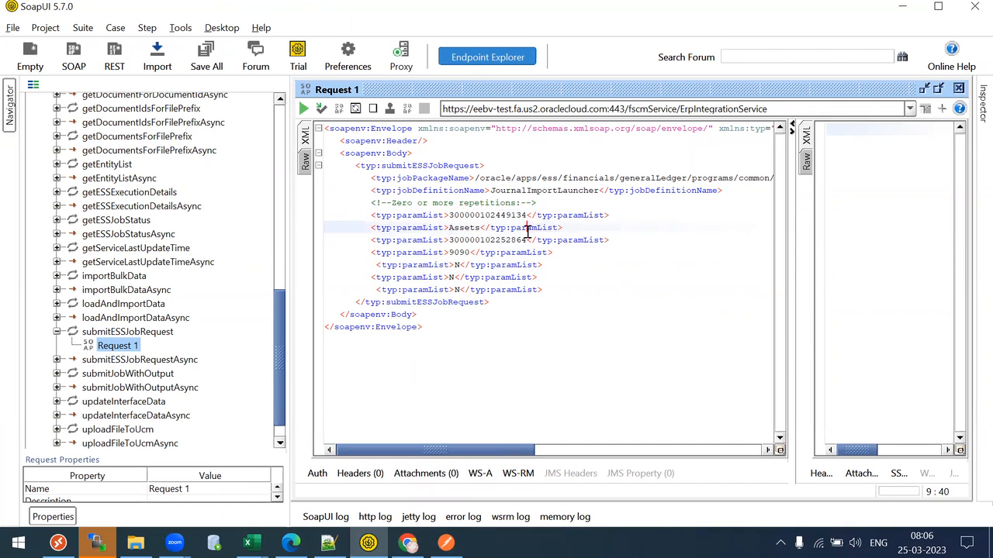
drag(465, 239, 529, 235)
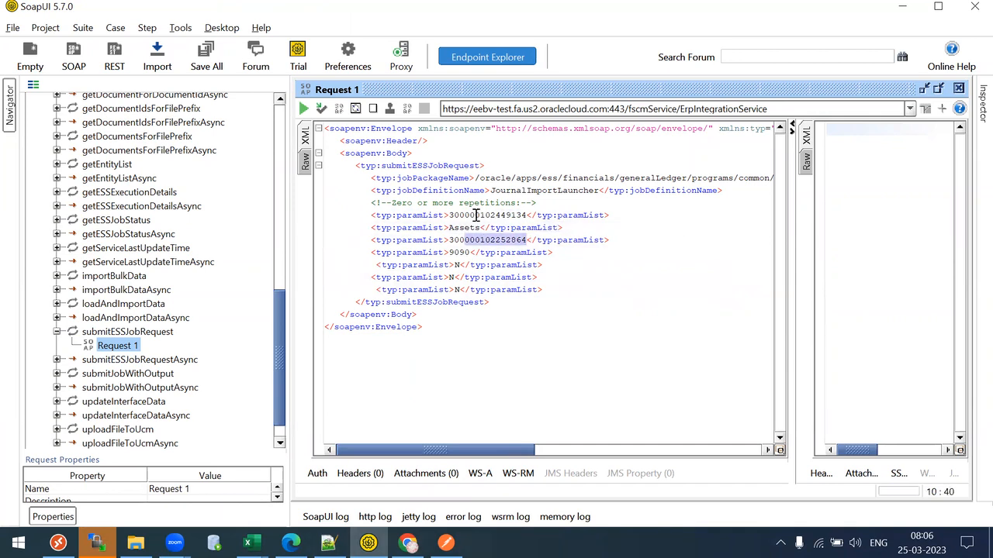
drag(476, 215, 535, 207)
drag(469, 227, 449, 227)
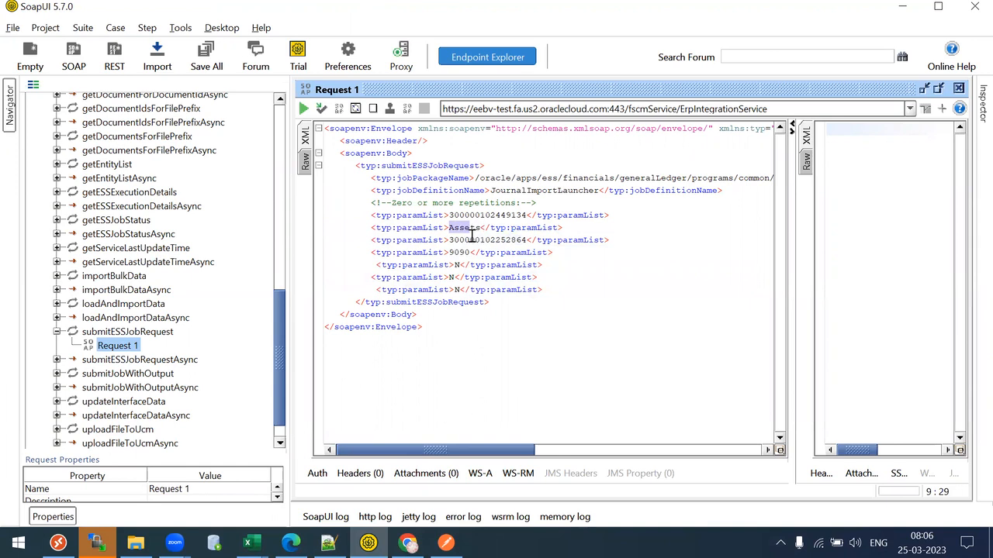
drag(449, 252, 482, 251)
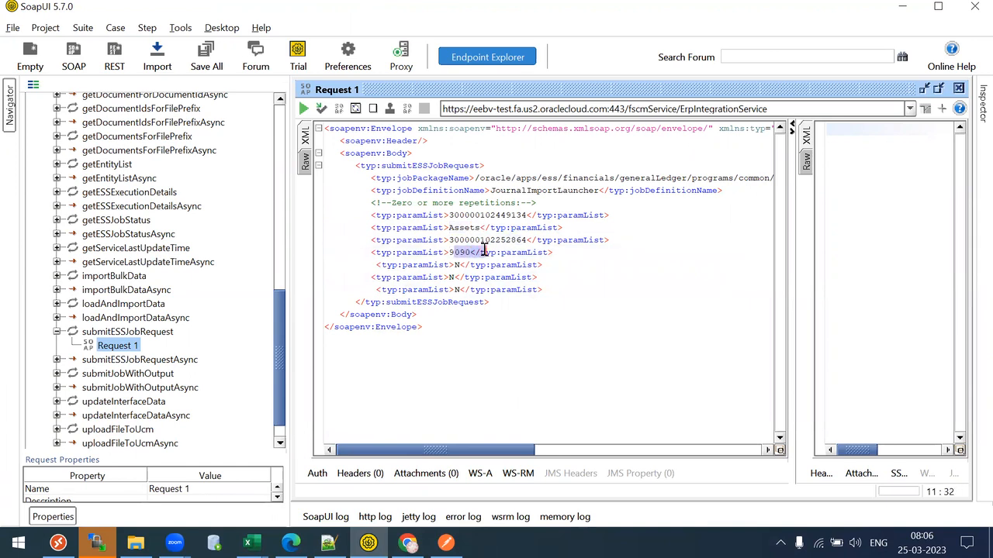
click(484, 252)
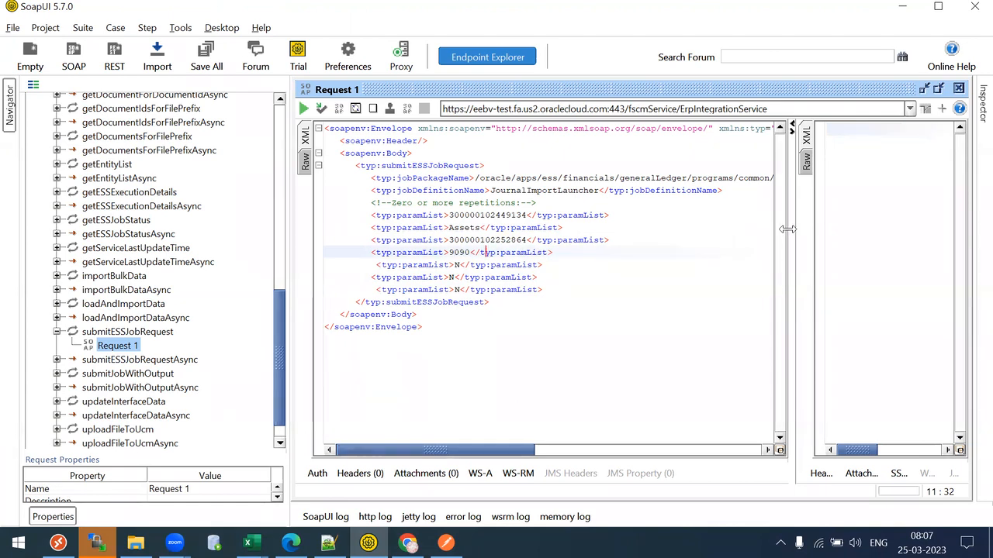
- Widen the response pane and add Basic authorization to the request, entering the username
drag(788, 230, 768, 230)
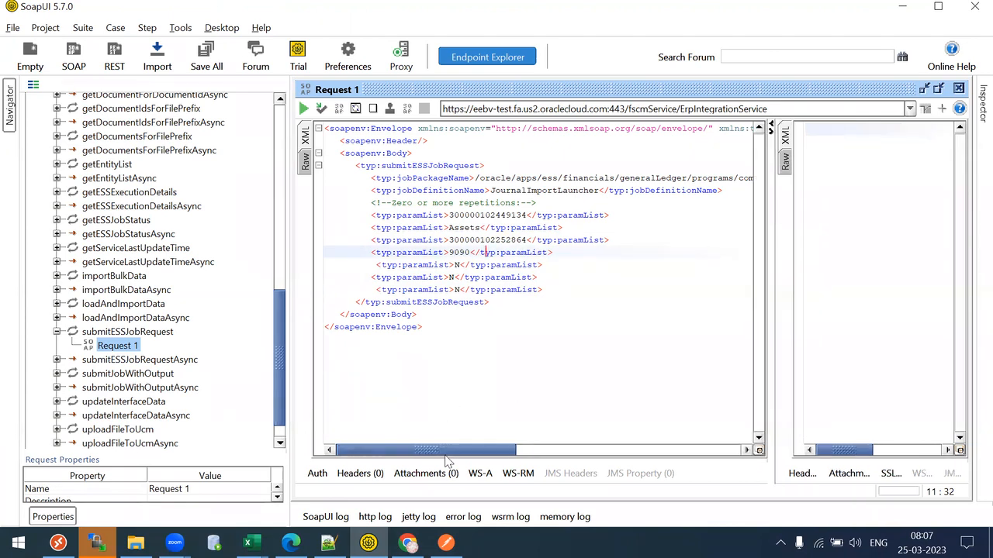
click(393, 239)
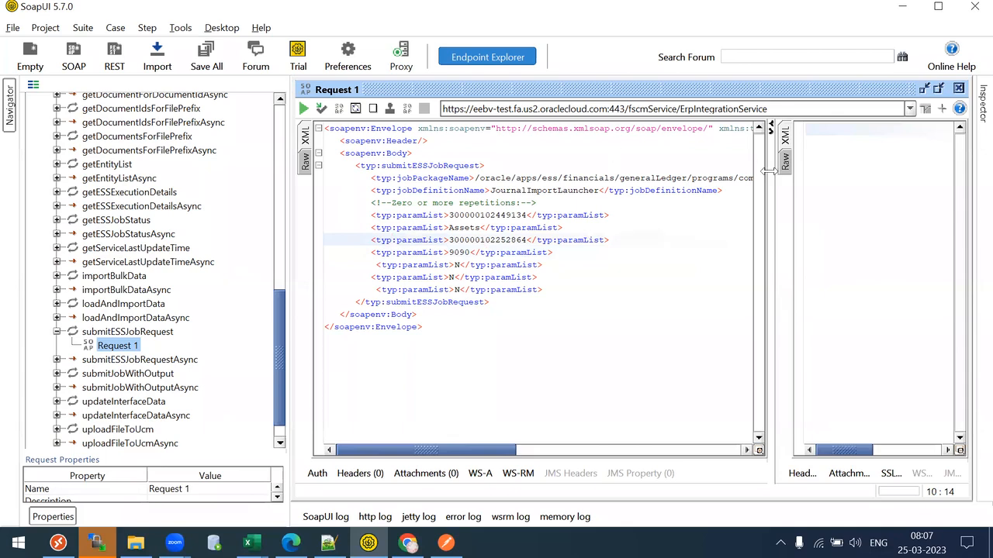
drag(768, 172, 659, 174)
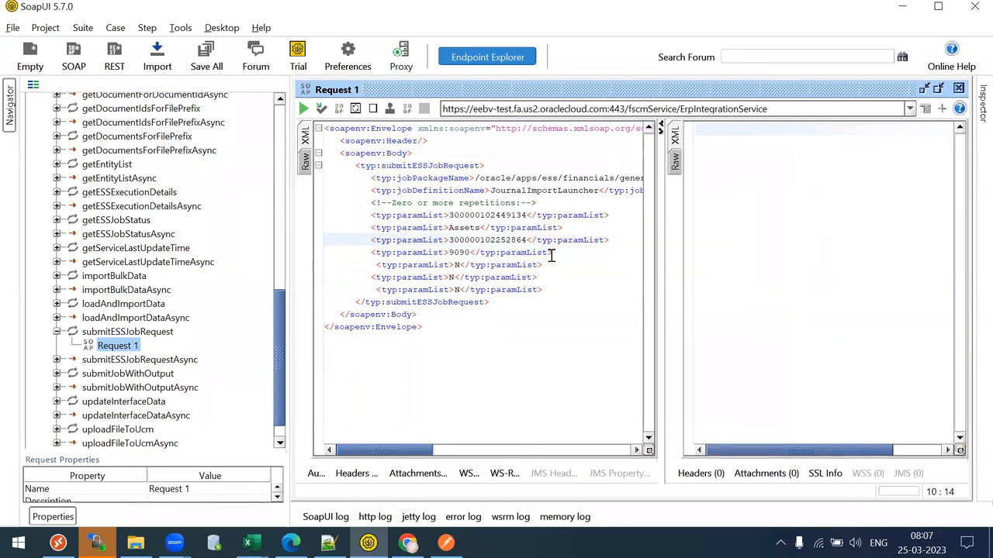
click(316, 473)
click(488, 361)
click(466, 405)
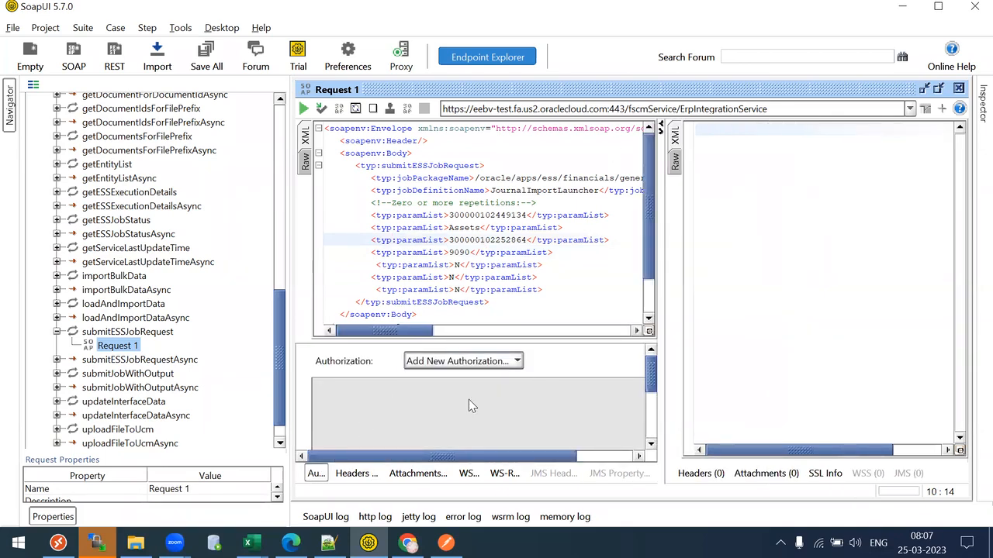
click(557, 325)
click(483, 397)
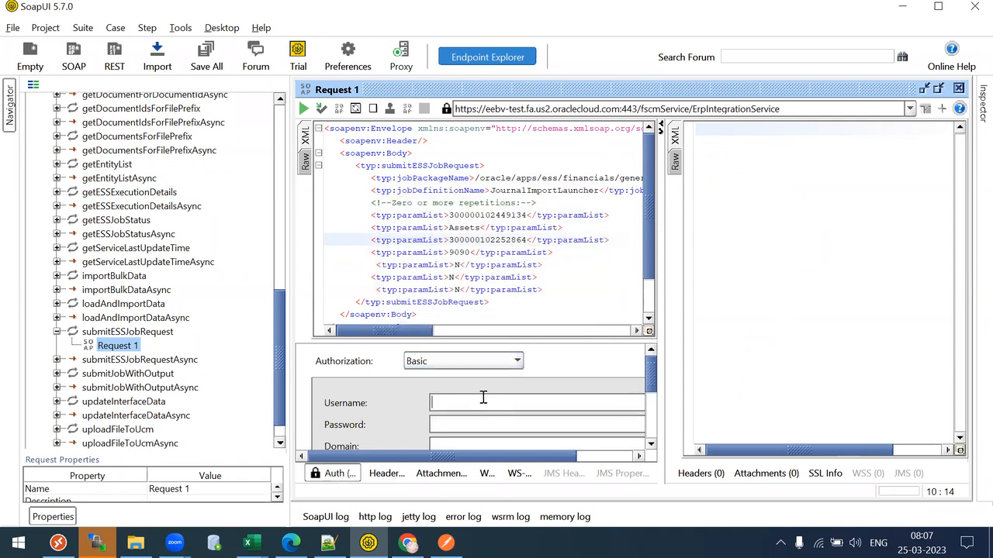
text(test)
- Run the request and view the 200 OK submitESSJobRequestResponse as XML
click(335, 481)
click(303, 108)
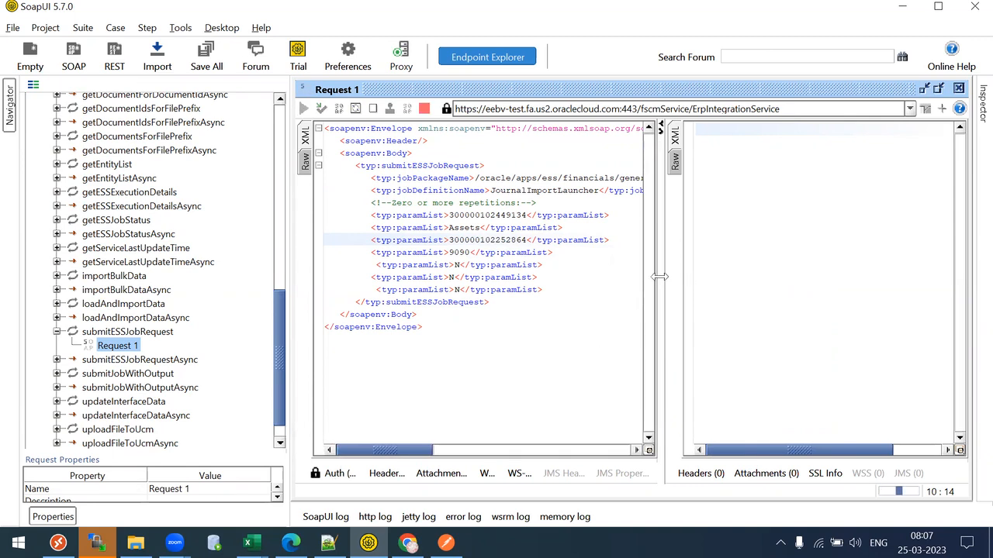
drag(659, 277, 649, 280)
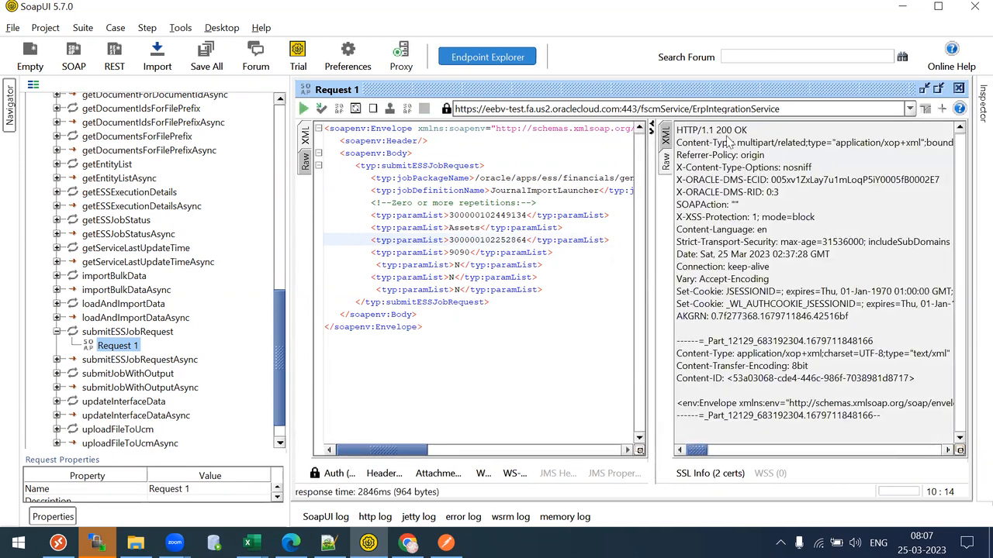
click(665, 139)
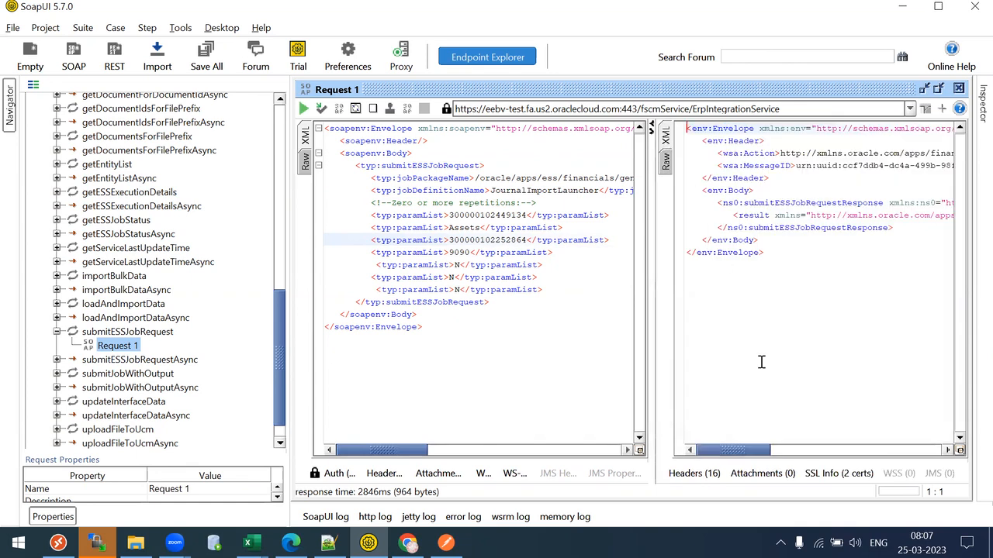
- Copy the returned job id and refresh Monitor Processes to find Import Journals 8534835
click(789, 215)
drag(729, 450, 885, 418)
drag(750, 216, 770, 217)
click(406, 543)
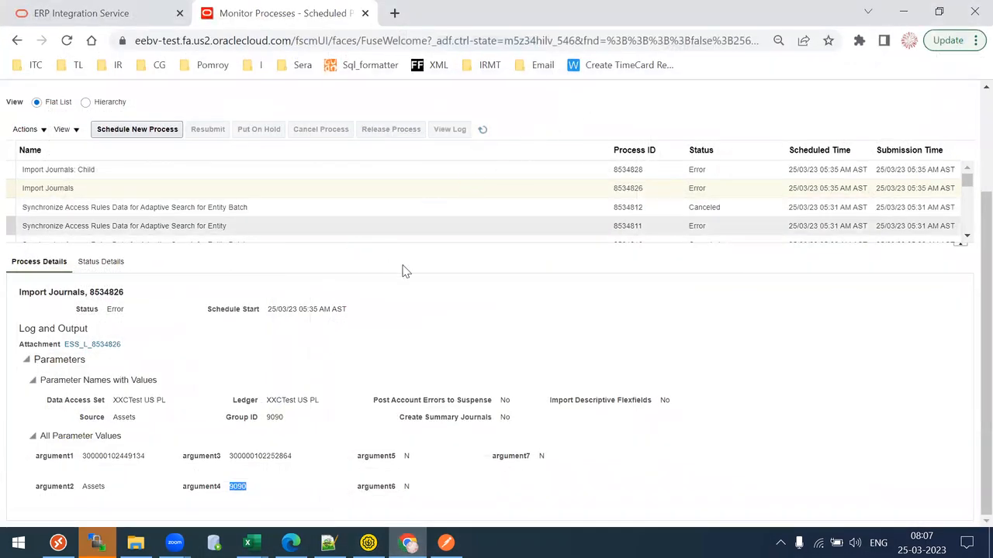
click(91, 278)
click(640, 277)
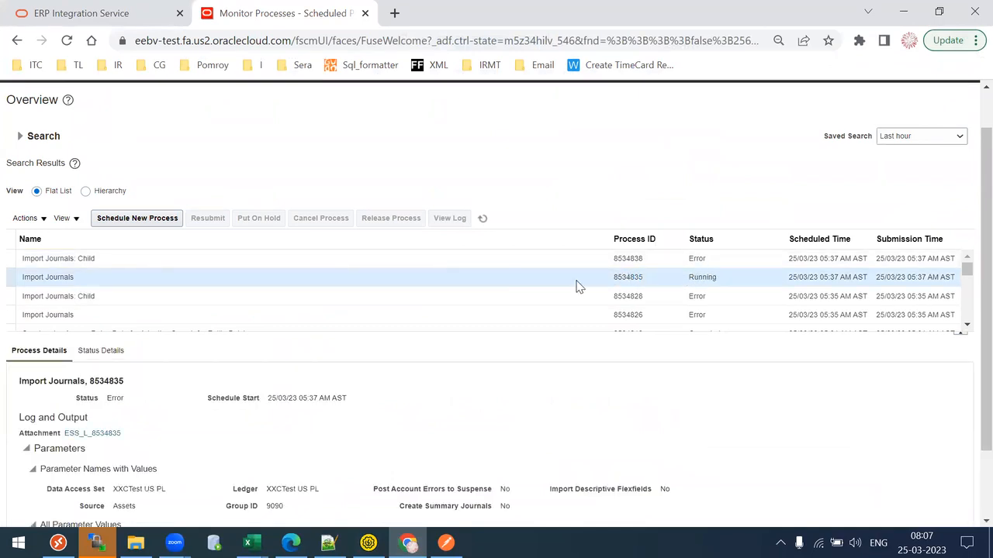
- Check child process 8534838, then review 8534835's parameters showing Source Assets and Group ID 9090
click(625, 258)
click(616, 295)
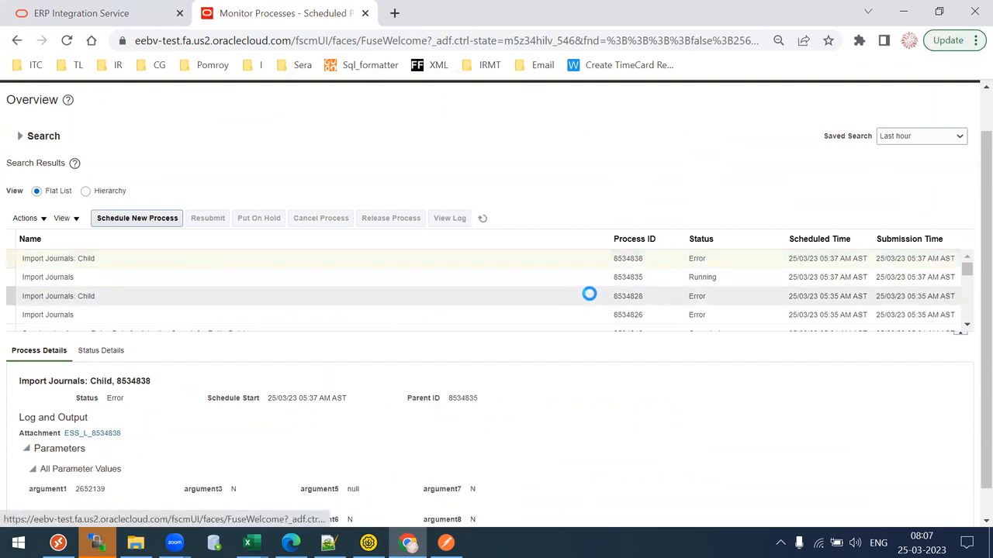
click(561, 279)
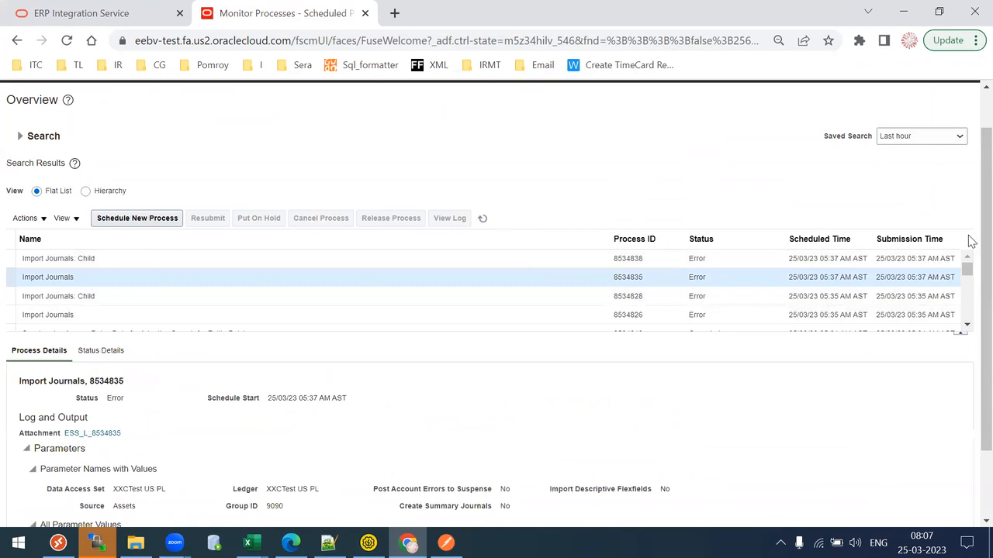
scroll(969, 284, down, 2)
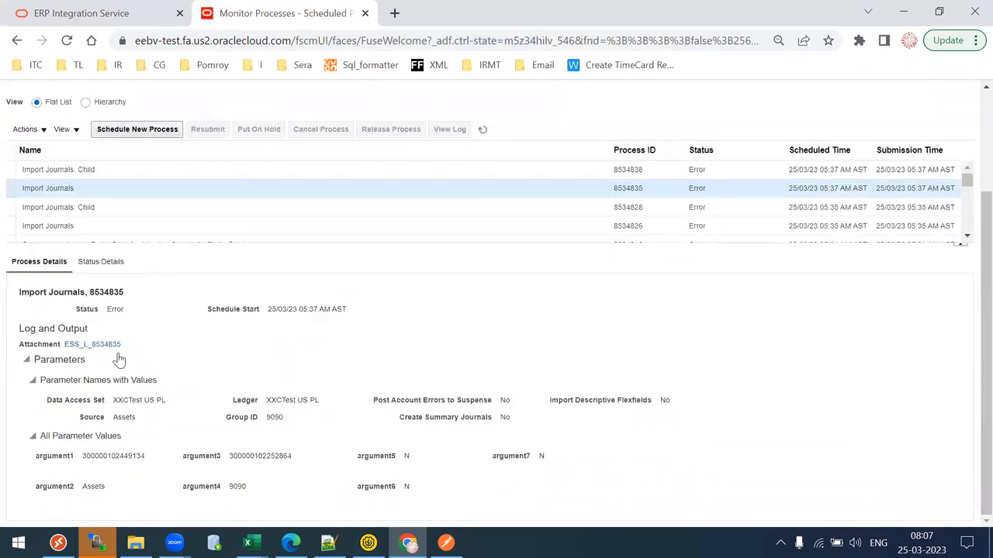
drag(141, 400, 218, 401)
click(413, 401)
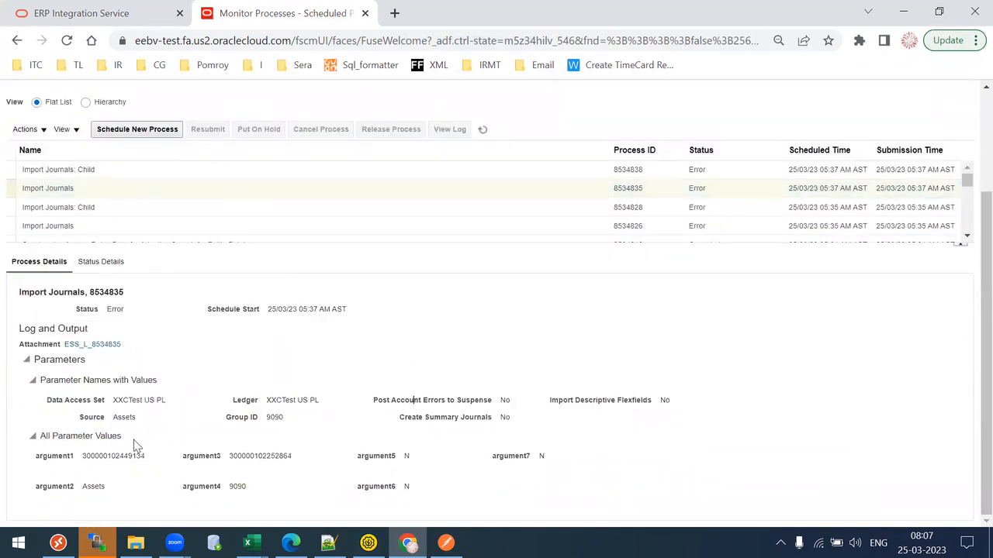
drag(83, 455, 489, 482)
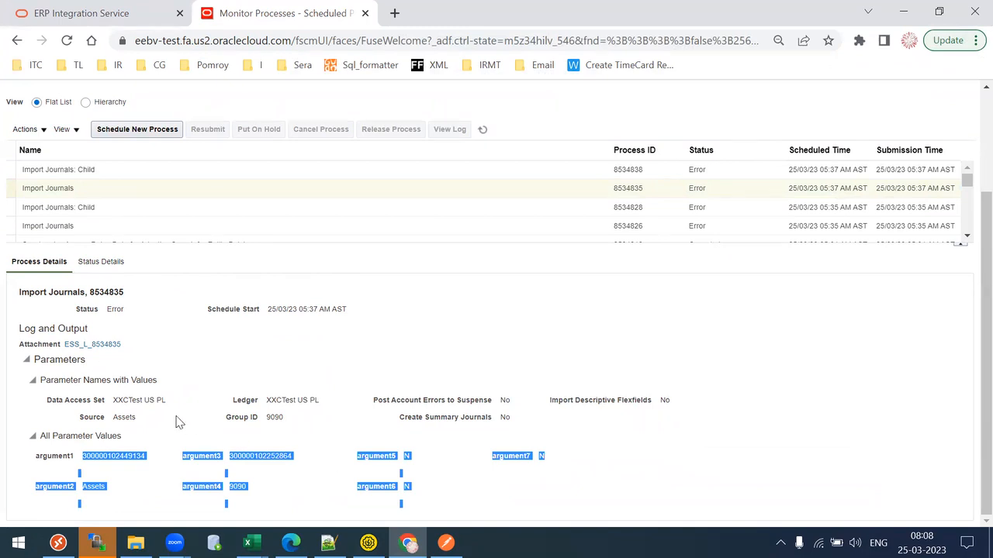
drag(129, 399, 636, 411)
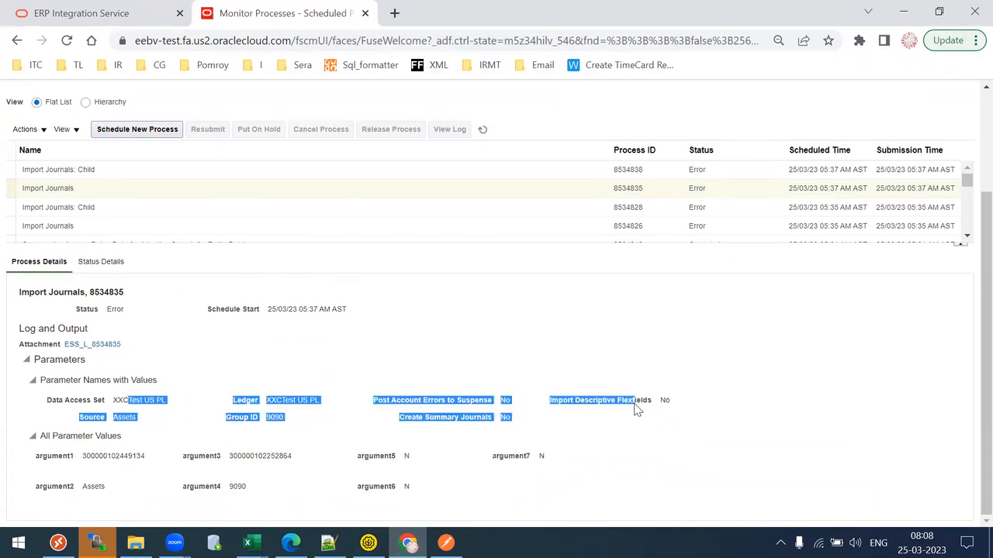
click(636, 411)
click(351, 188)
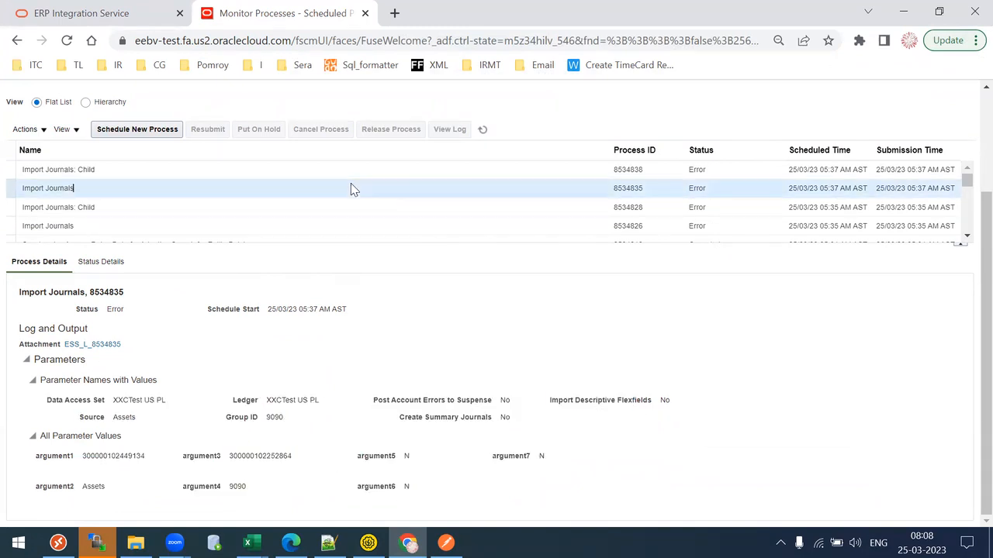
mouse_move(369, 543)
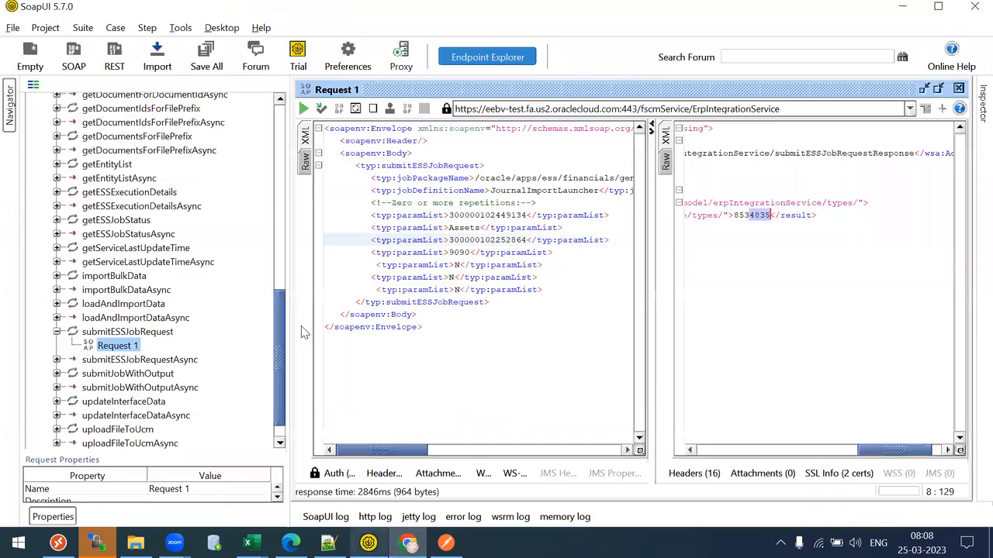
- Select the TI28Ess project and save it as TI28Ess-soapui-project.xml, confirming the save twice
drag(279, 373, 282, 245)
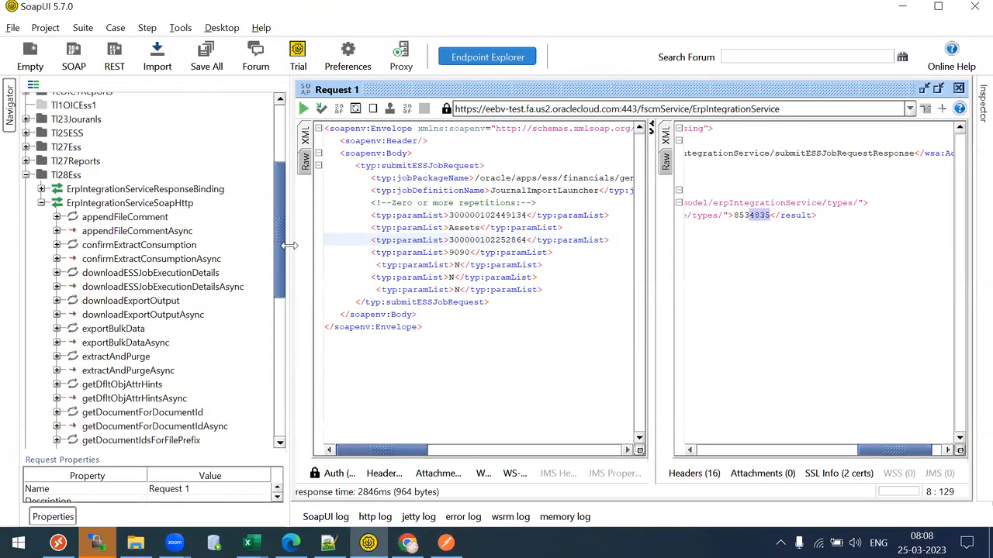
click(44, 180)
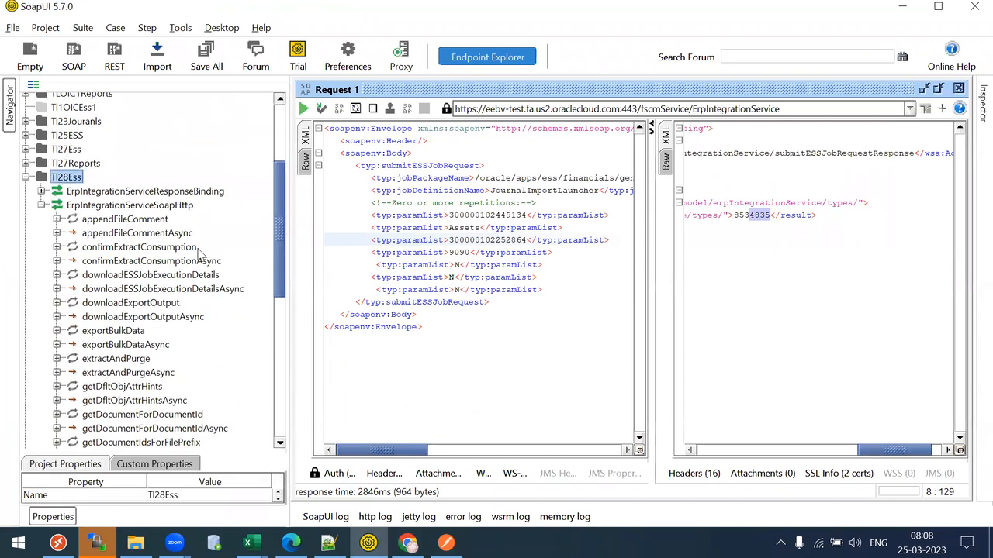
key(ctrl+s)
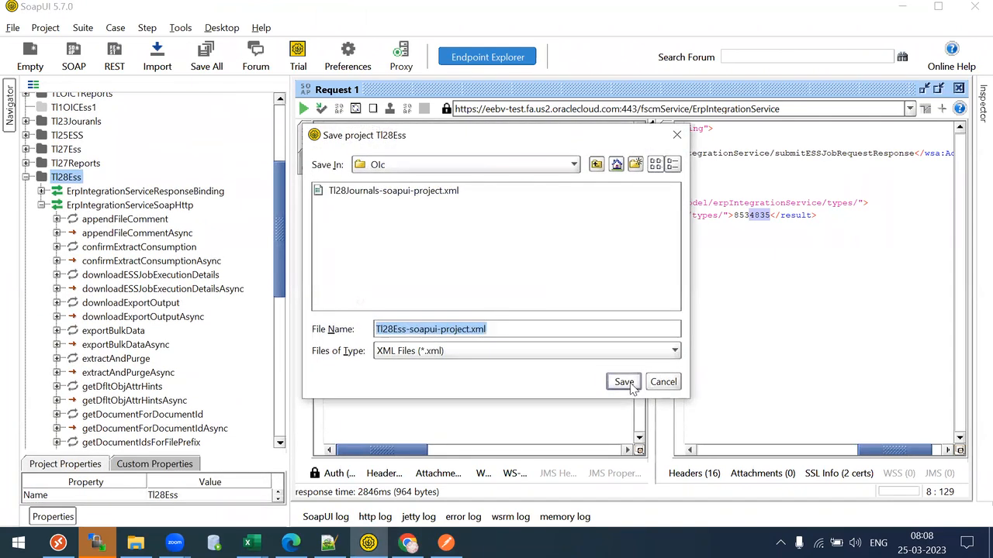
click(623, 382)
key(ctrl+s)
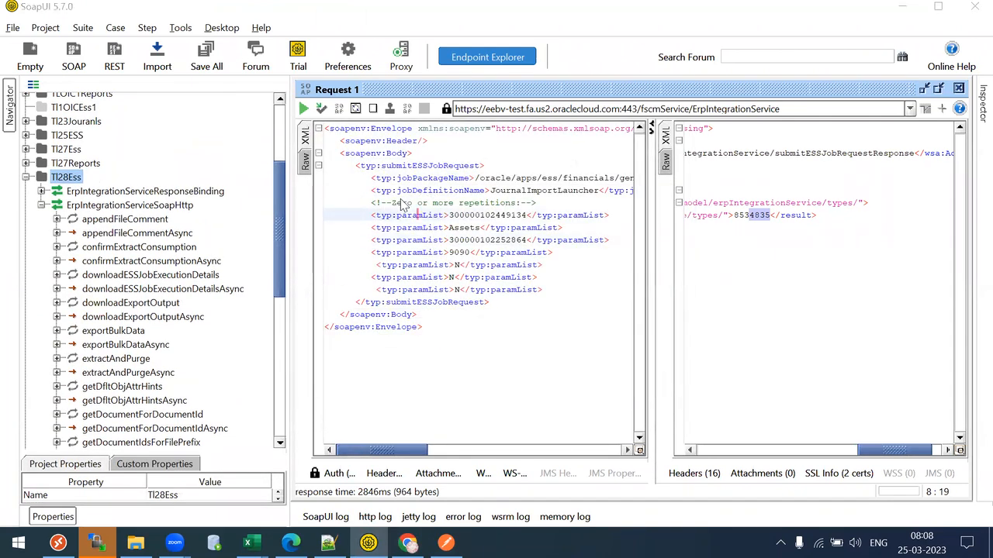
click(630, 380)
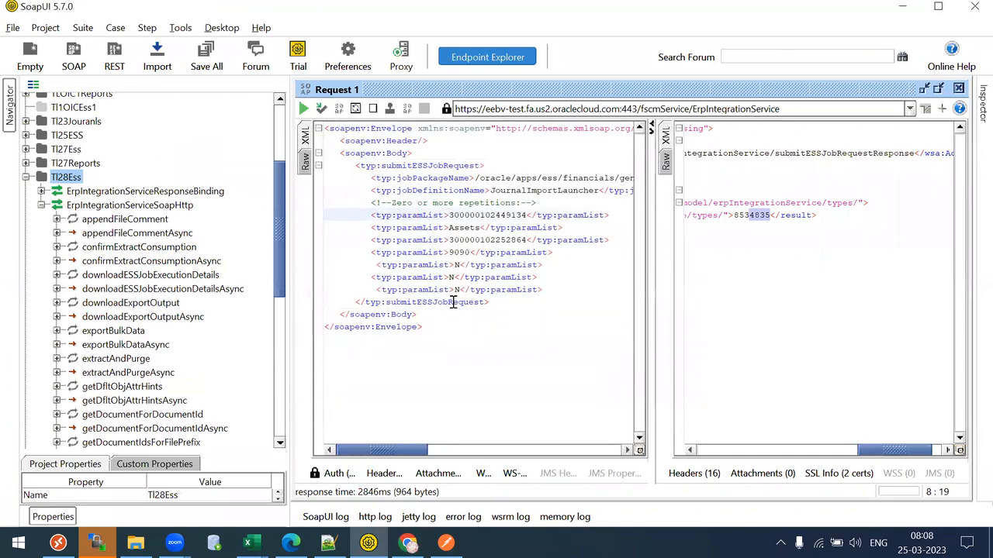
click(407, 543)
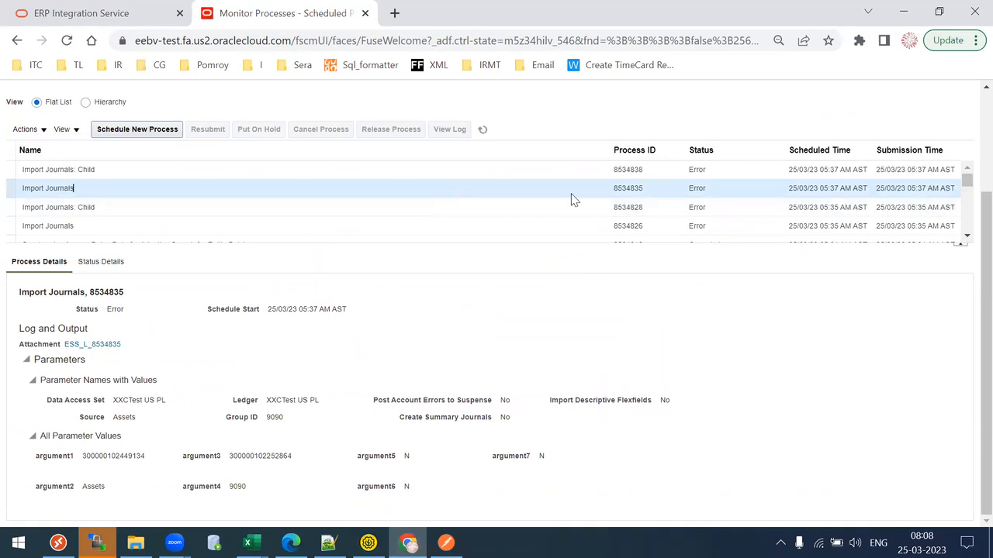
drag(688, 188, 704, 188)
click(369, 543)
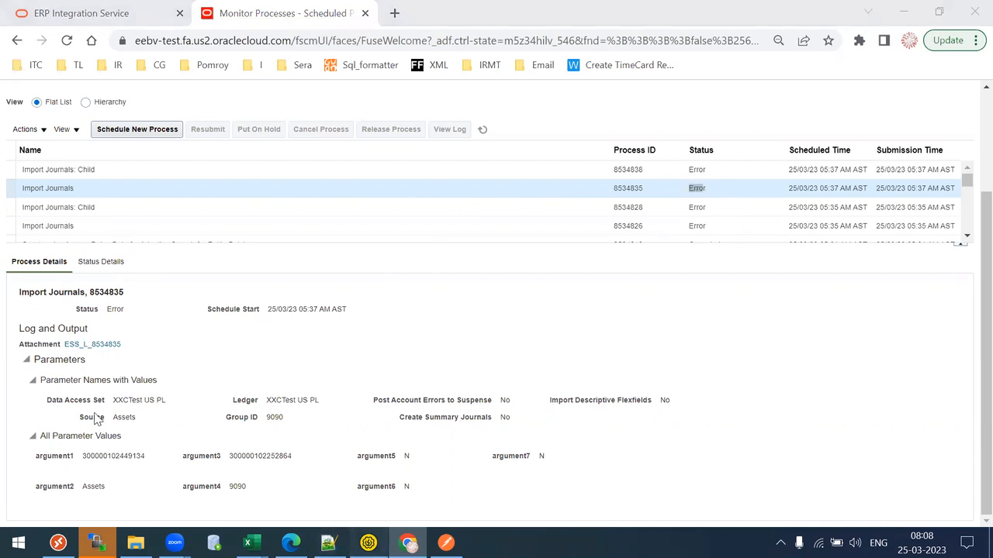